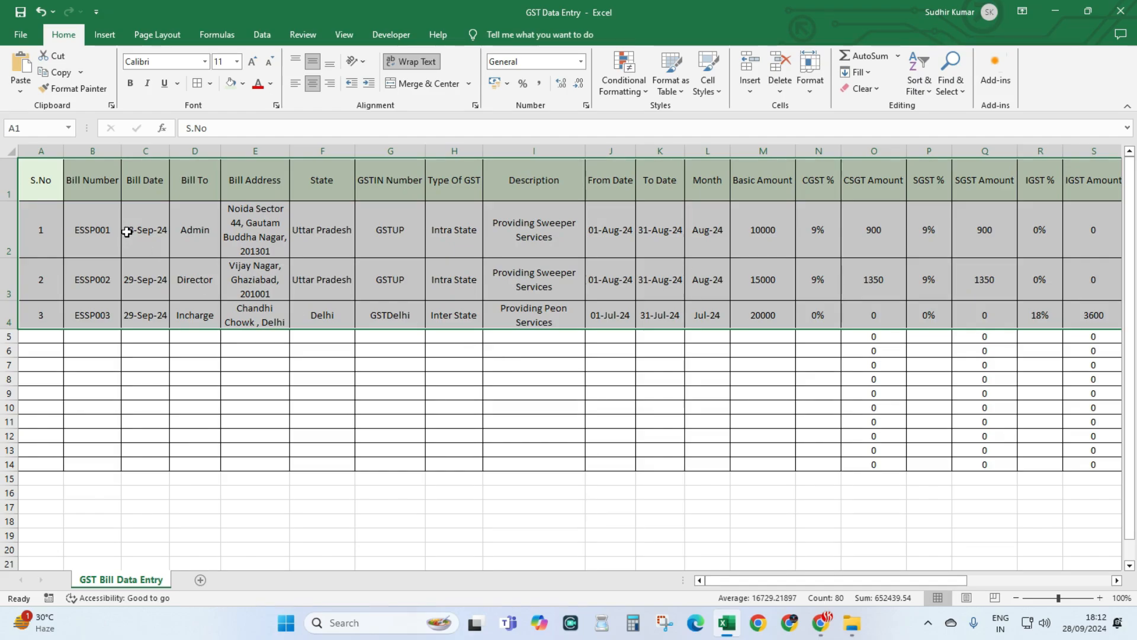
- Start row 5 of the bill table with serial number 4, bill number ESSP004 and bill date 29-Sep-24
{"action": "left_click", "coordinate": [102, 337]}
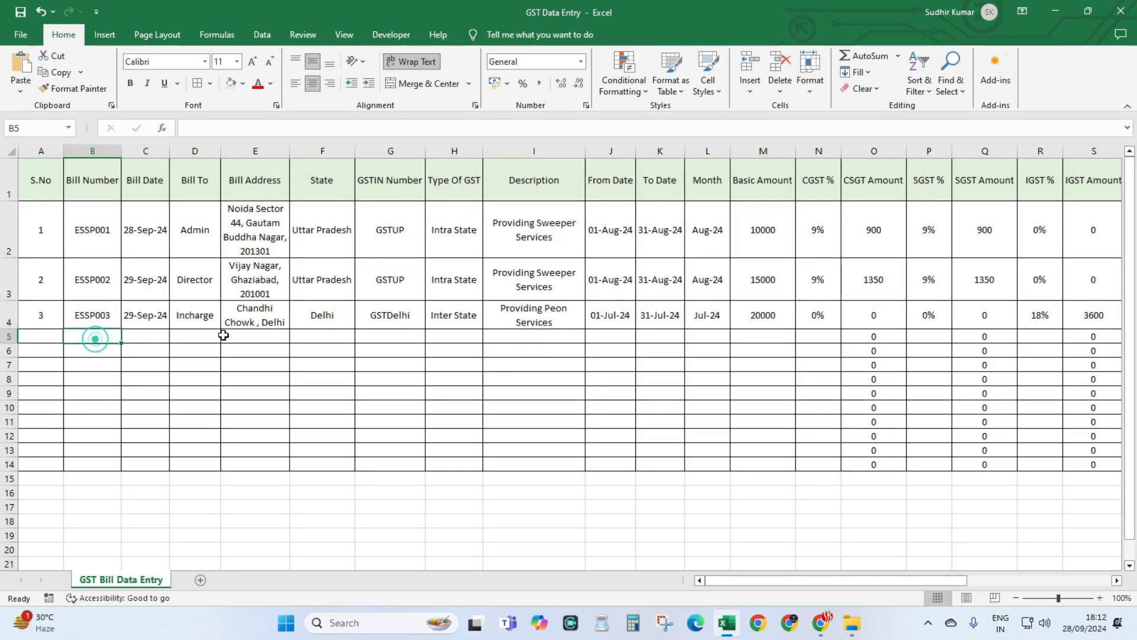
{"action": "key", "text": "Left"}
{"action": "type", "text": "4"}
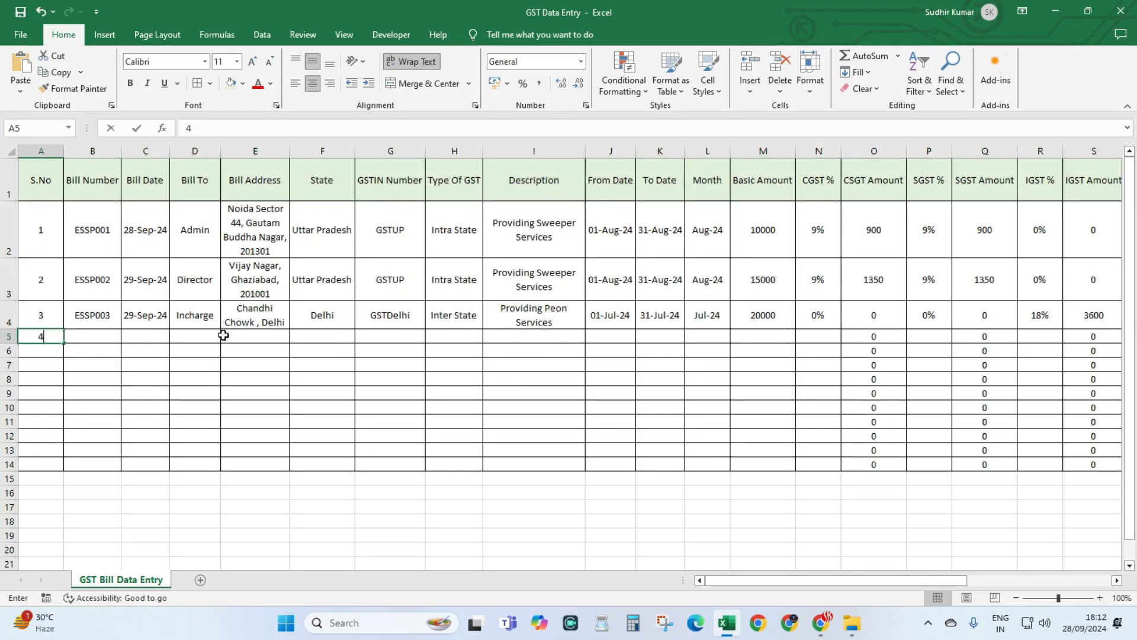
{"action": "key", "text": "Tab"}
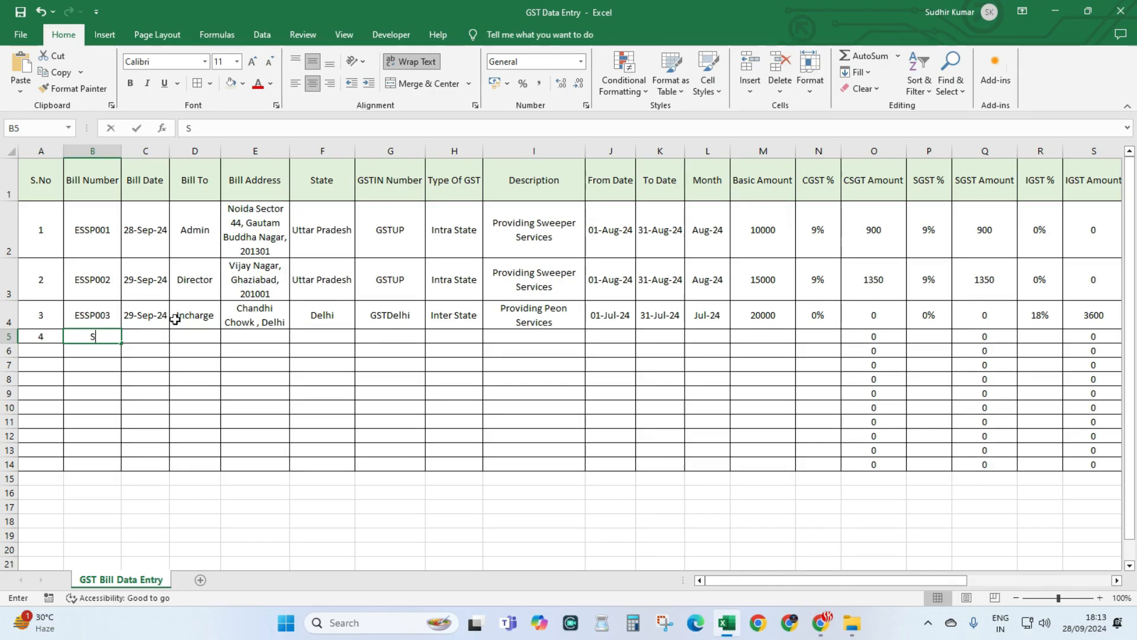
{"action": "type", "text": "ESSP"}
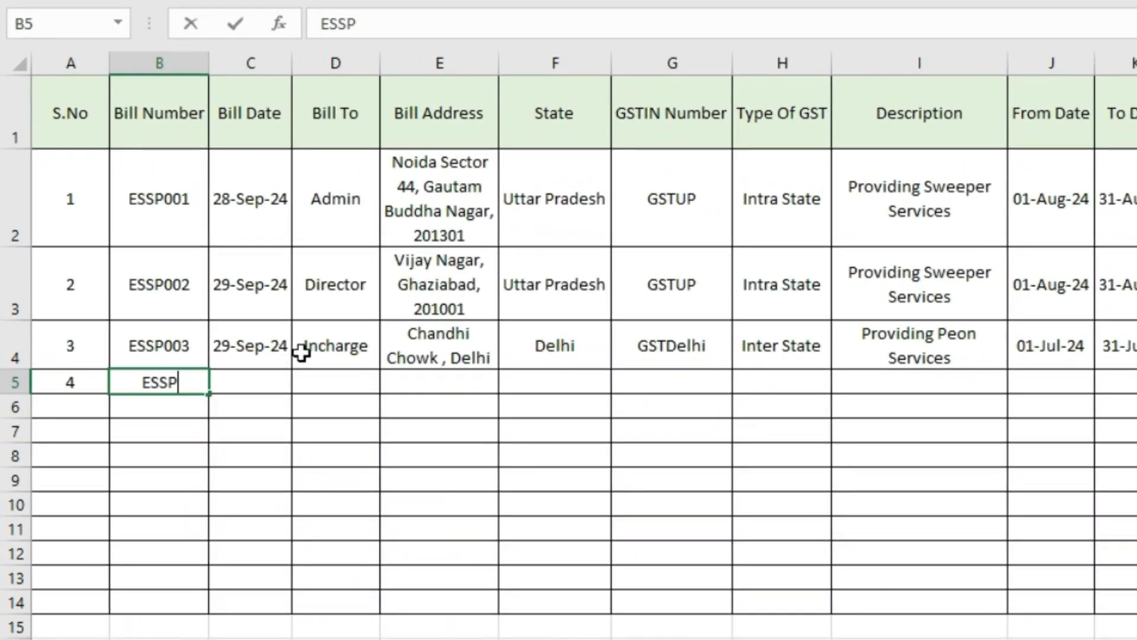
{"action": "type", "text": "004"}
{"action": "key", "text": "Tab"}
{"action": "type", "text": "29-Sep-24"}
{"action": "key", "text": "Tab"}
- Fill in row 5's billing details with Director, the same bill address as in row 2, and the state Uttar Pradesh
{"action": "type", "text": "Director"}
{"action": "key", "text": "Tab"}
{"action": "type", "text": "Noida Sector 44, Gautam Buddha Nagar, 201301"}
{"action": "key", "text": "Tab"}
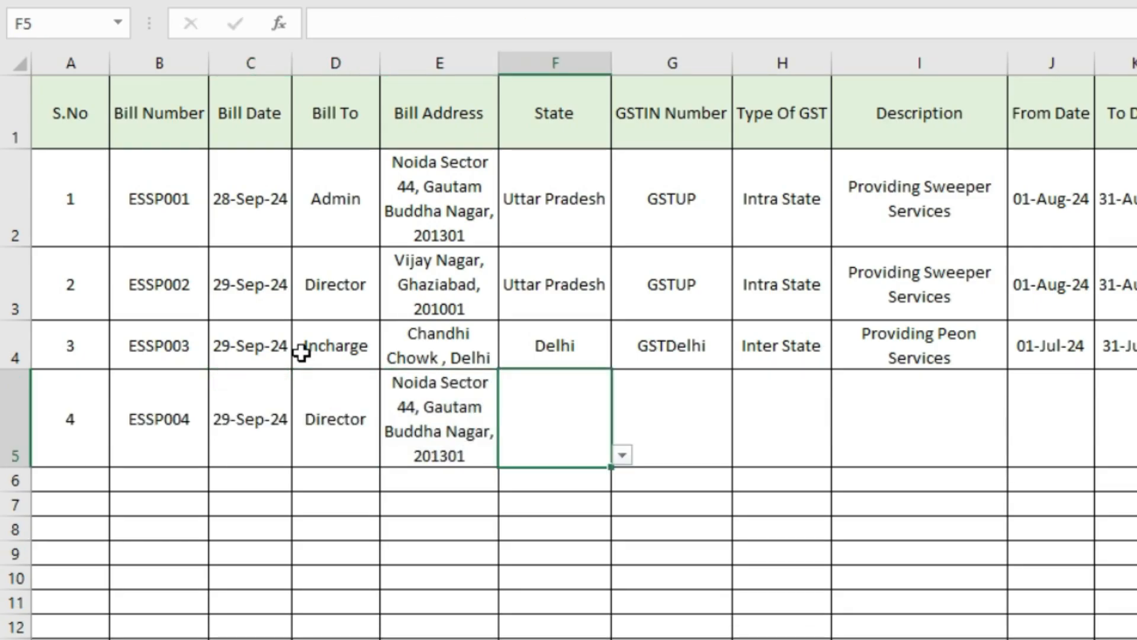
{"action": "left_click", "coordinate": [622, 455]}
{"action": "left_click", "coordinate": [553, 472]}
- Copy the GSTIN entry of bill ESSP002 from G3 into G5
{"action": "left_click", "coordinate": [678, 403]}
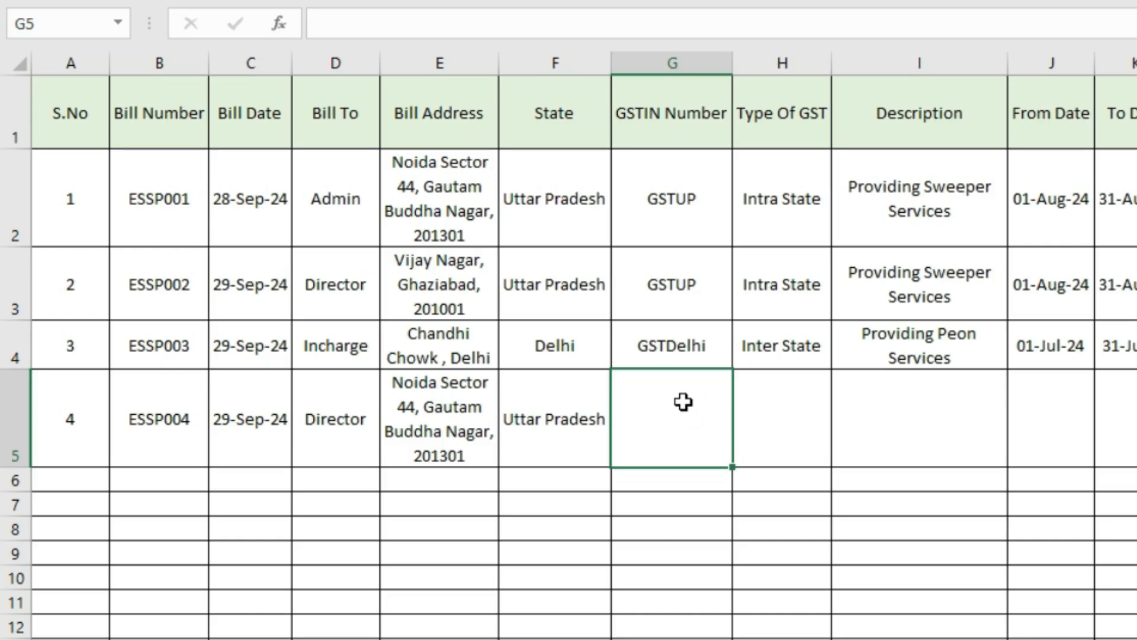
{"action": "left_click", "coordinate": [685, 296]}
{"action": "key", "text": "ctrl+c"}
{"action": "left_click", "coordinate": [681, 409]}
{"action": "key", "text": "ctrl+v"}
- Set row 5's type of GST to Intra State and fill the description down from the row above
{"action": "left_click", "coordinate": [785, 414]}
{"action": "left_click", "coordinate": [840, 470]}
{"action": "left_click", "coordinate": [797, 428]}
{"action": "left_click", "coordinate": [842, 455]}
{"action": "left_click", "coordinate": [794, 477]}
{"action": "left_click", "coordinate": [919, 400]}
{"action": "key", "text": "ctrl+d"}
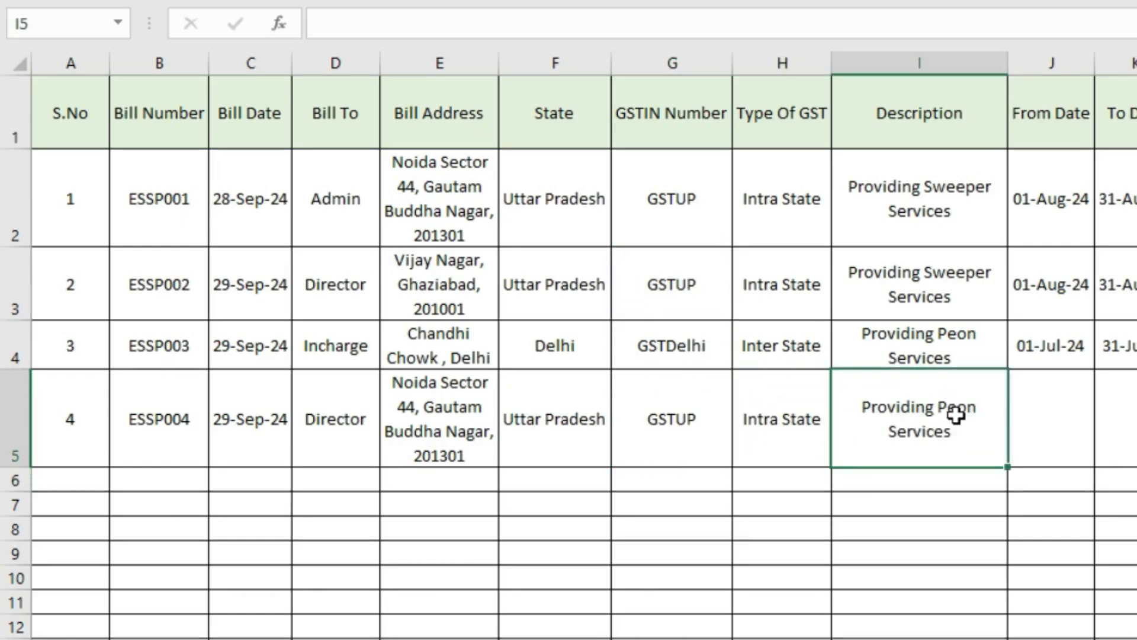
- Enter row 5's billing period from 01-Sep-24 to 15-Sep-24 with the month Sep-2024
{"action": "left_click", "coordinate": [1060, 412]}
{"action": "type", "text": "01-Sep-24"}
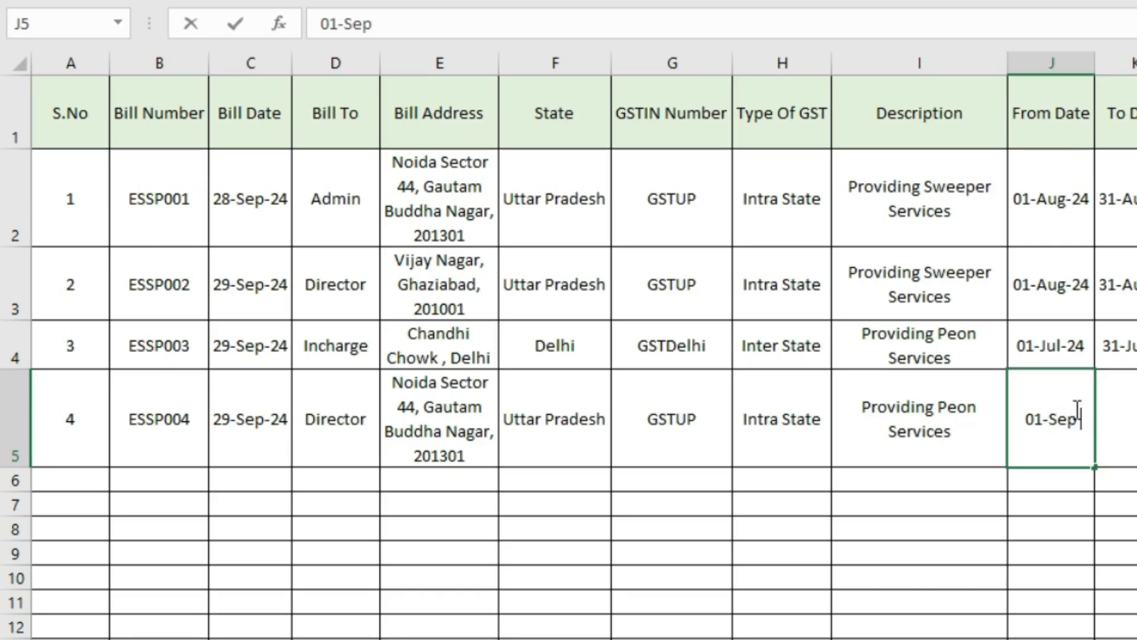
{"action": "key", "text": "Tab"}
{"action": "type", "text": "15-Sep-24"}
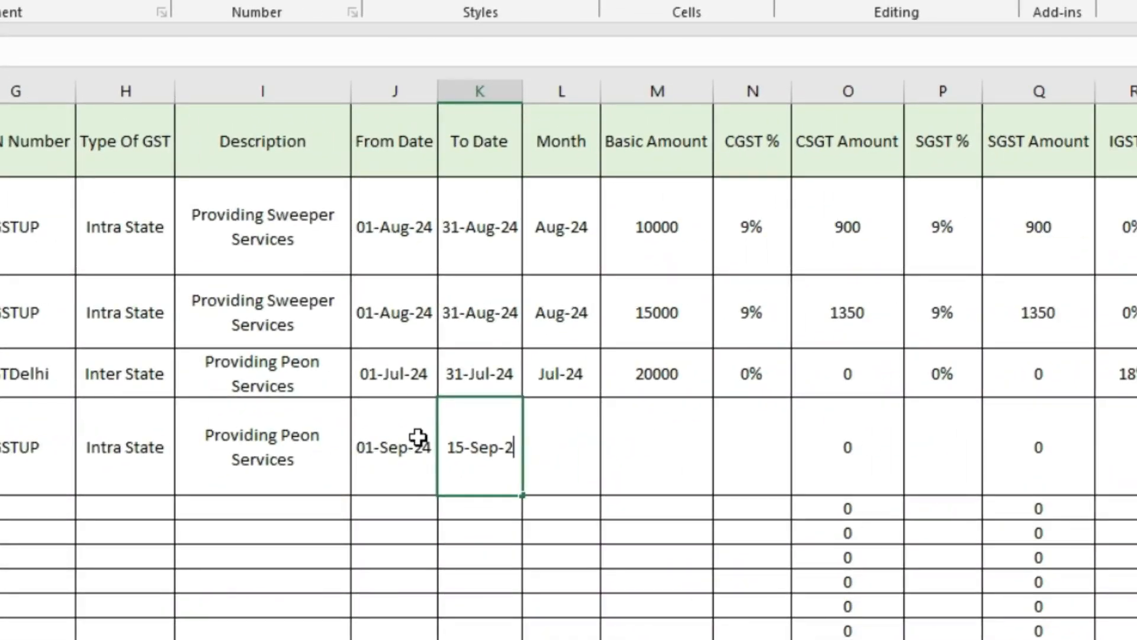
{"action": "key", "text": "Tab"}
{"action": "type", "text": "Sep-2024"}
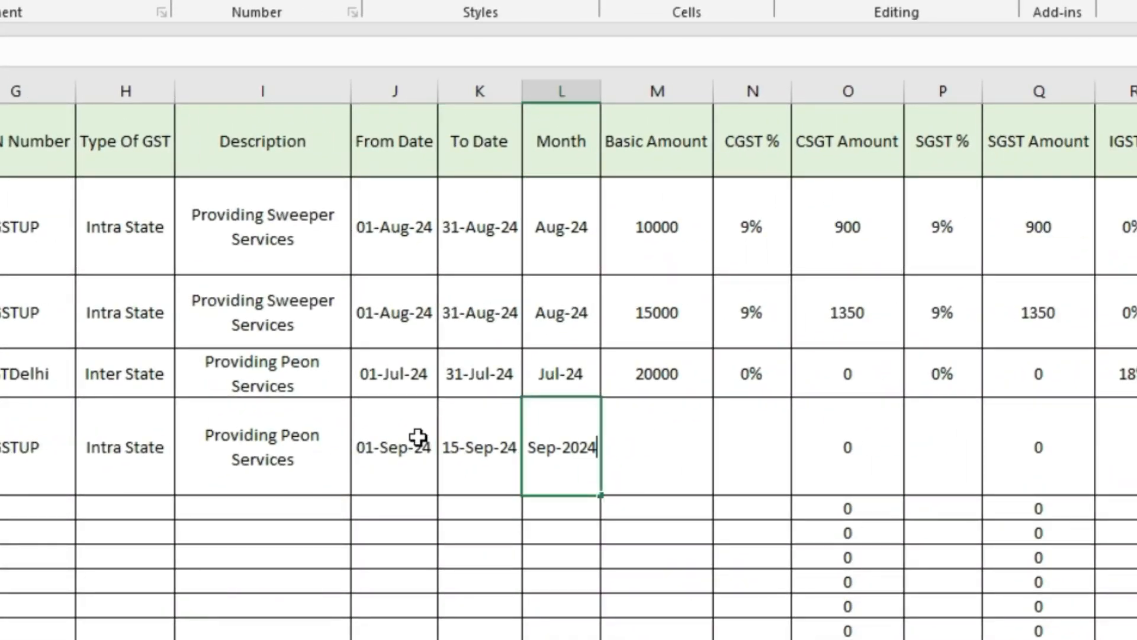
- Enter a basic amount of 50000 in row 5 with 9 for CGST and SGST and 0 for IGST
{"action": "key", "text": "Tab"}
{"action": "type", "text": "50000"}
{"action": "key", "text": "Tab"}
{"action": "type", "text": "9"}
{"action": "key", "text": "Tab"}
{"action": "key", "text": "Tab"}
{"action": "type", "text": "9"}
{"action": "key", "text": "Tab"}
{"action": "key", "text": "Tab"}
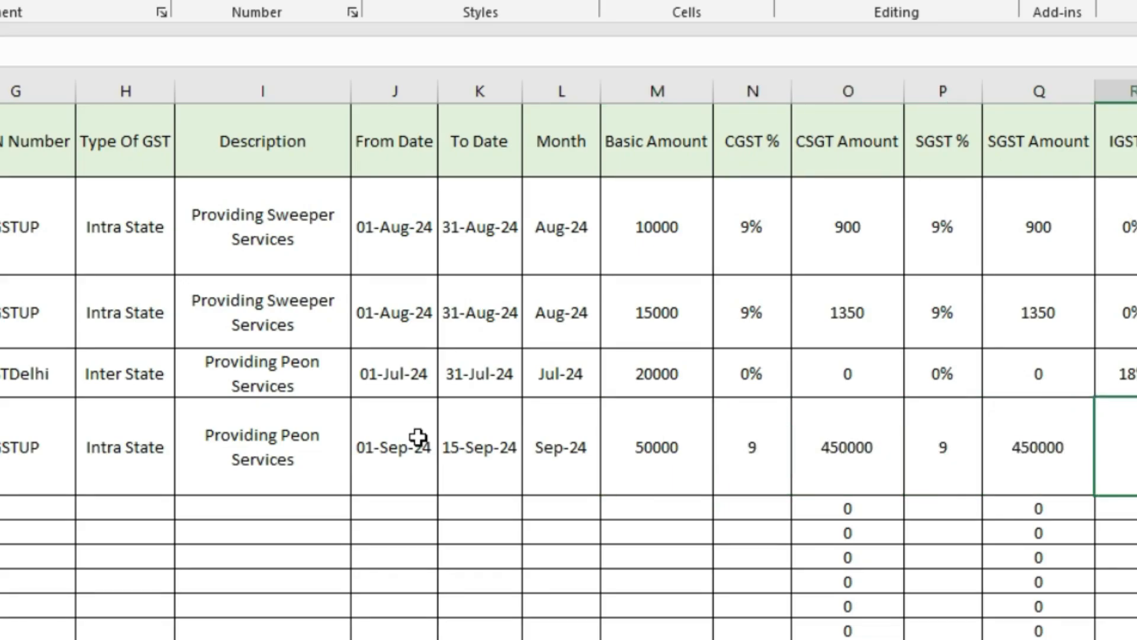
{"action": "key", "text": "Tab"}
- Examine row 5's total bill amount, payment received, difference and payment reference columns
{"action": "key", "text": "Tab"}
{"action": "key", "text": "Tab"}
{"action": "key", "text": "Tab"}
{"action": "key", "text": "Left"}
{"action": "key", "text": "Left"}
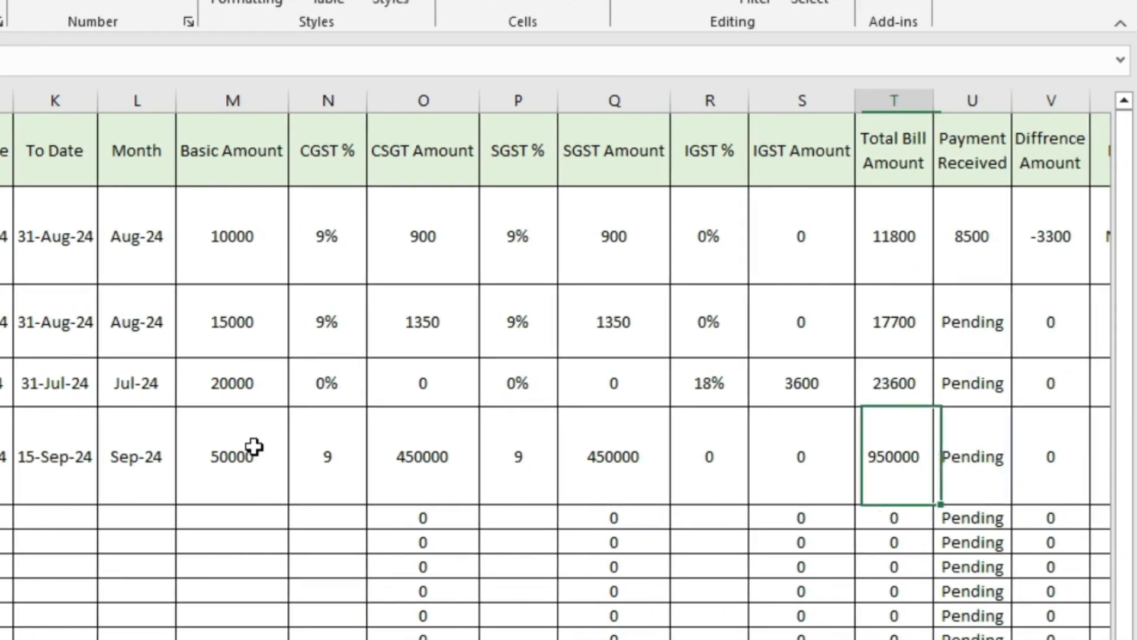
{"action": "key", "text": "Right"}
{"action": "key", "text": "Right"}
{"action": "key", "text": "Right"}
{"action": "key", "text": "Right"}
- Correct row 5's tax rates to percentages: CGST 9%, SGST 9% and IGST 0%
{"action": "key", "text": "Left"}
{"action": "key", "text": "Left"}
{"action": "key", "text": "Left"}
{"action": "key", "text": "Left"}
{"action": "key", "text": "Left"}
{"action": "key", "text": "Left"}
{"action": "key", "text": "Left"}
{"action": "key", "text": "Left"}
{"action": "key", "text": "Left"}
{"action": "key", "text": "Left"}
{"action": "key", "text": "F2"}
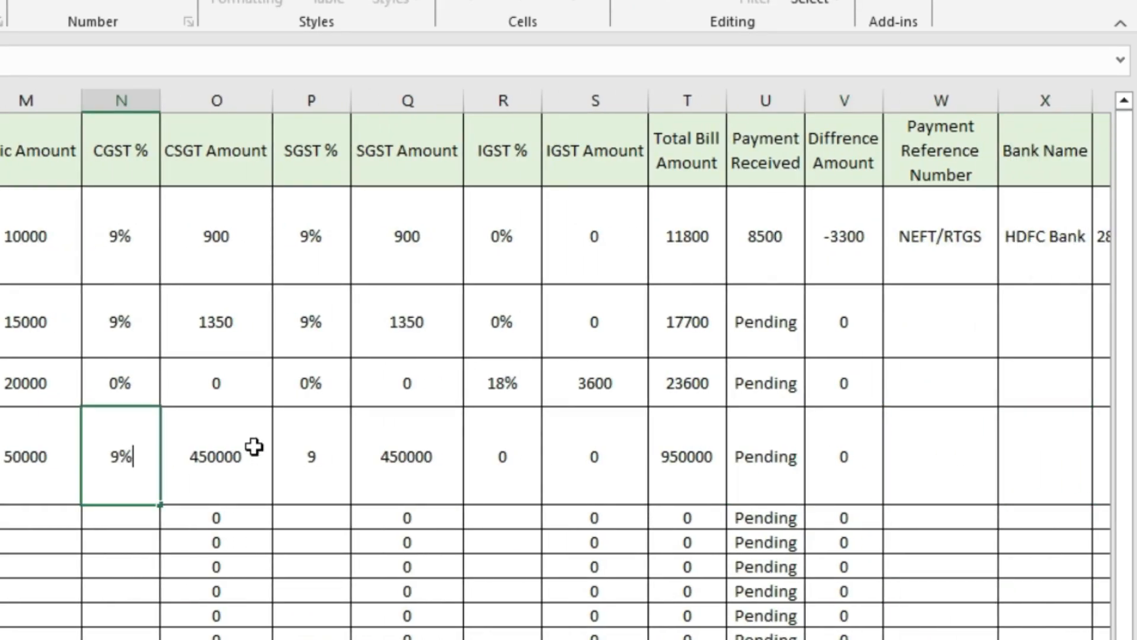
{"action": "key", "text": "Tab"}
{"action": "key", "text": "Tab"}
{"action": "key", "text": "F2"}
{"action": "type", "text": "%"}
{"action": "key", "text": "Tab"}
{"action": "key", "text": "Tab"}
{"action": "key", "text": "F2"}
{"action": "type", "text": "%"}
{"action": "key", "text": "Tab"}
- Examine row 5's total bill amount and the payment, bank, date and TDS columns
{"action": "key", "text": "Tab"}
{"action": "key", "text": "Tab"}
{"action": "key", "text": "Tab"}
{"action": "key", "text": "Tab"}
{"action": "key", "text": "Tab"}
{"action": "key", "text": "Tab"}
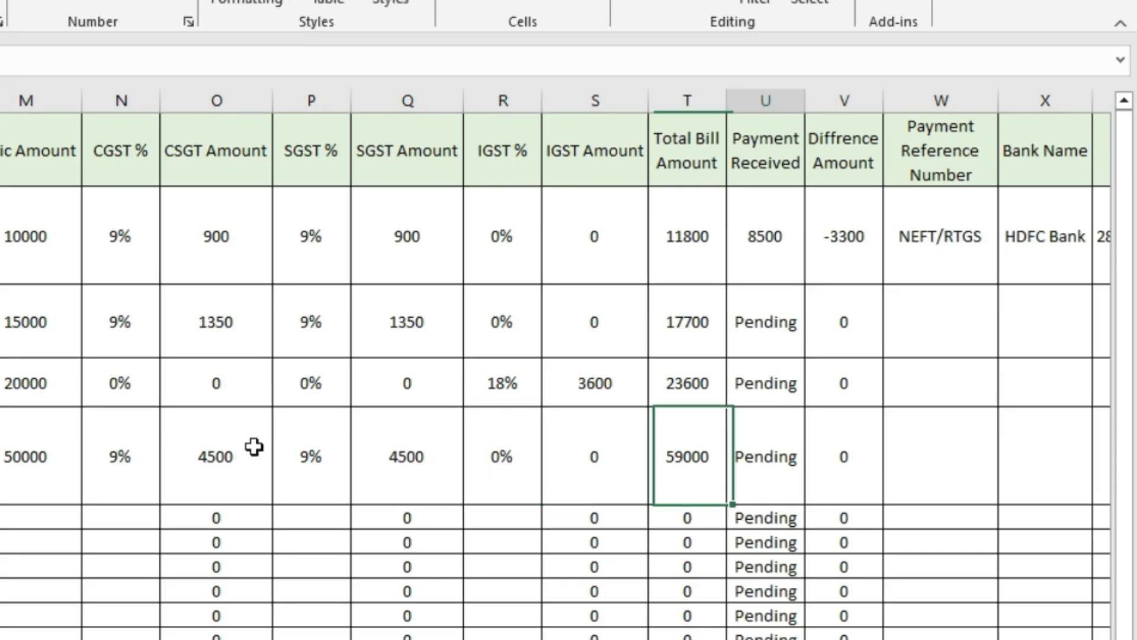
{"action": "key", "text": "Tab"}
{"action": "key", "text": "Tab"}
{"action": "key", "text": "Tab"}
{"action": "key", "text": "Tab"}
{"action": "key", "text": "Tab"}
{"action": "key", "text": "Tab"}
{"action": "key", "text": "Tab"}
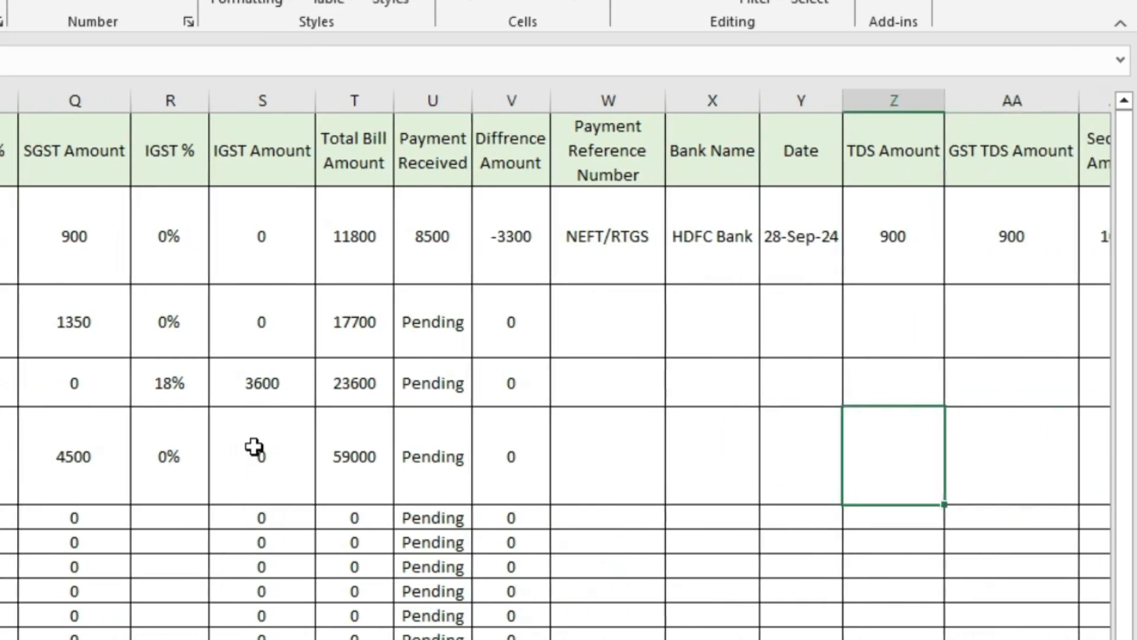
{"action": "key", "text": "ctrl+Home"}
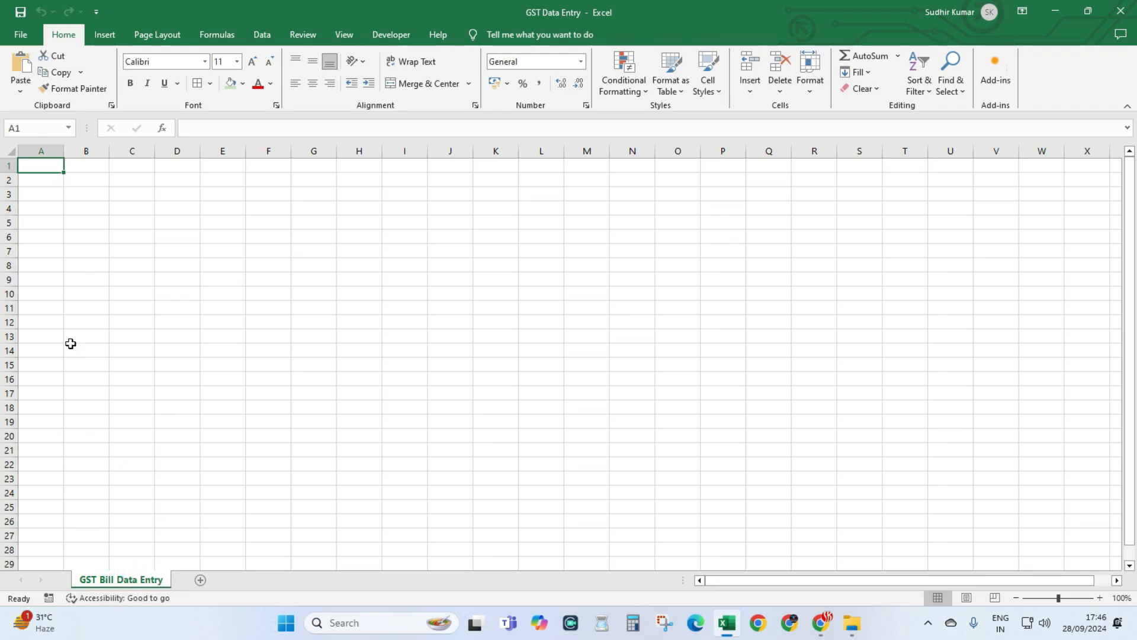
- Enter the headers S.No in A1 and Bill Number in B1, and fit column B to its header
{"action": "left_click", "coordinate": [45, 165]}
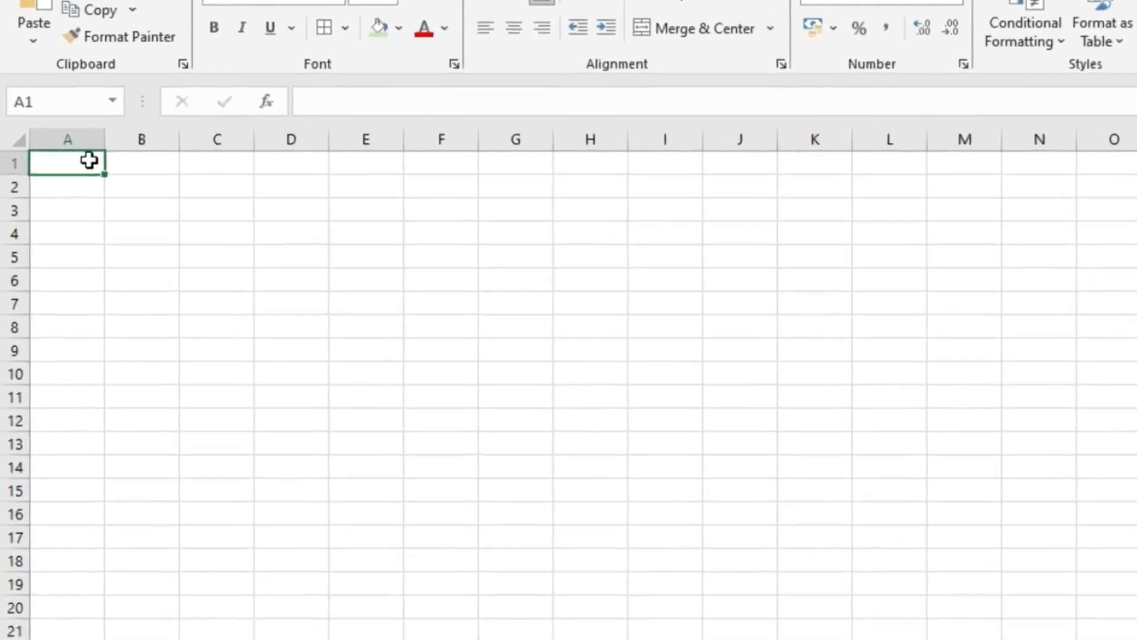
{"action": "type", "text": "S.No"}
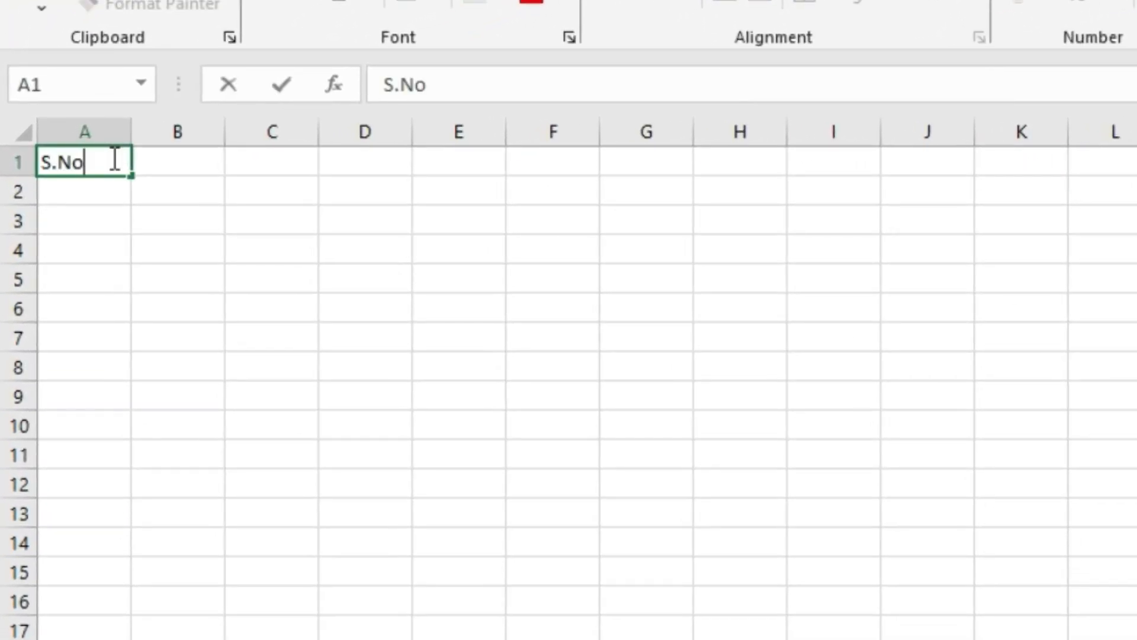
{"action": "key", "text": "Tab"}
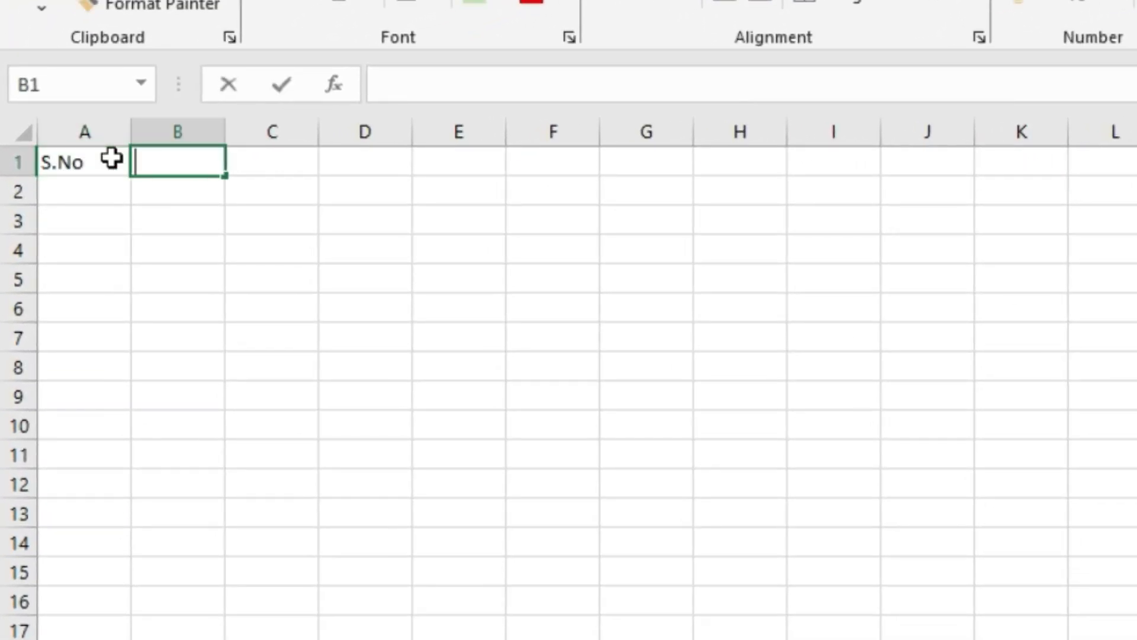
{"action": "type", "text": "B ll Number"}
{"action": "key", "text": "Tab"}
{"action": "key", "text": "Left"}
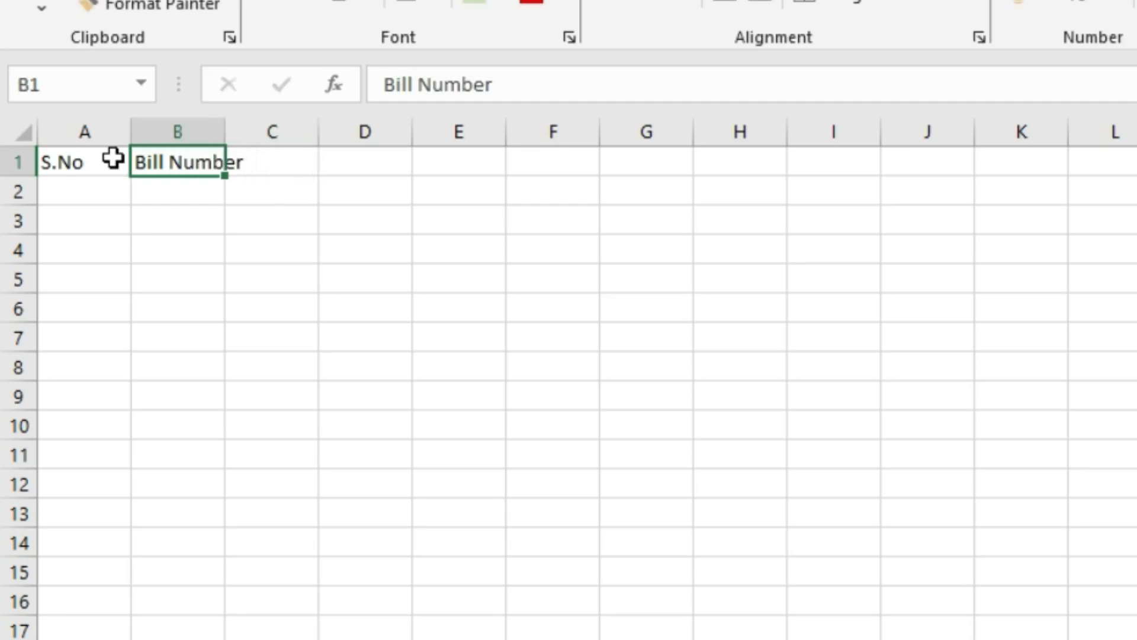
{"action": "double_click", "coordinate": [236, 132]}
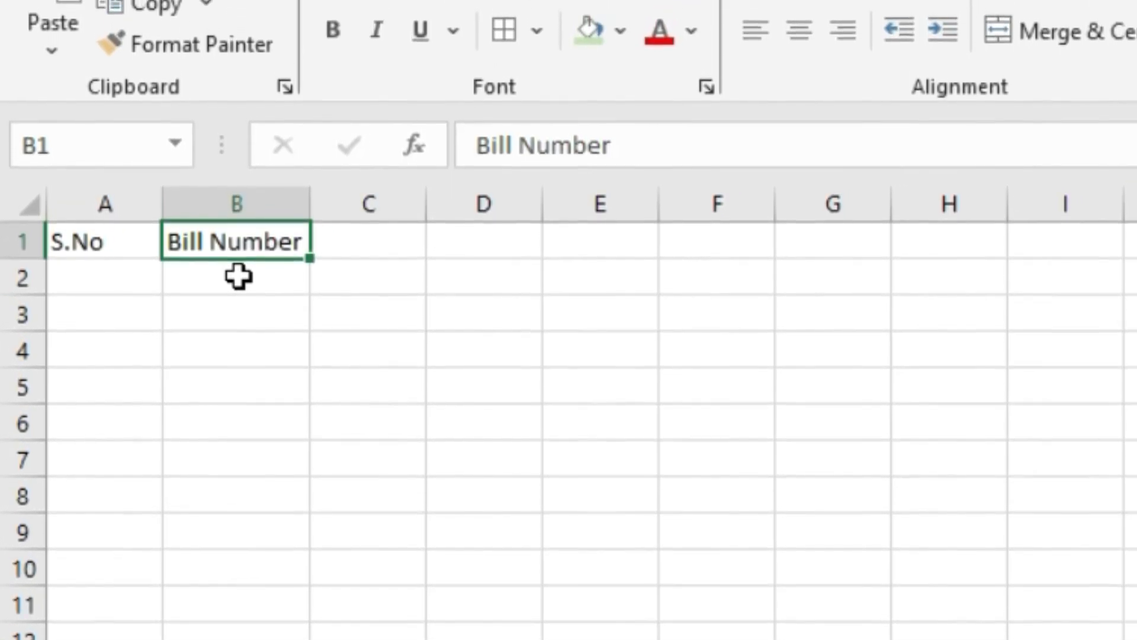
- Enter the bill numbers ESSP001 in B2 and ESSP002 in B3
{"action": "left_click", "coordinate": [239, 287]}
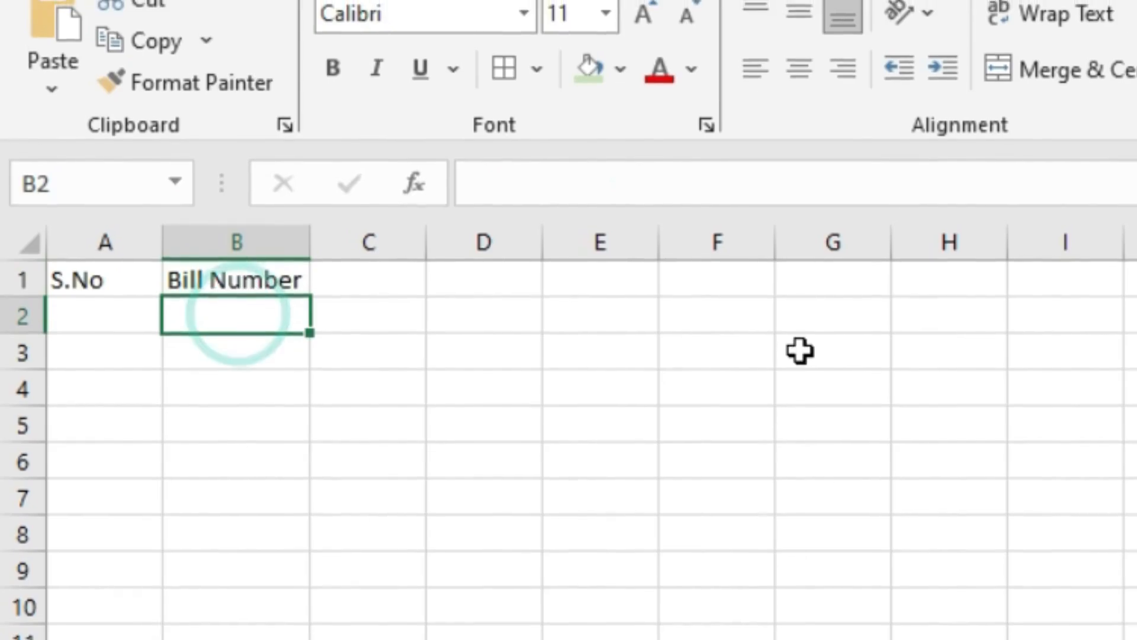
{"action": "type", "text": "ESSP001"}
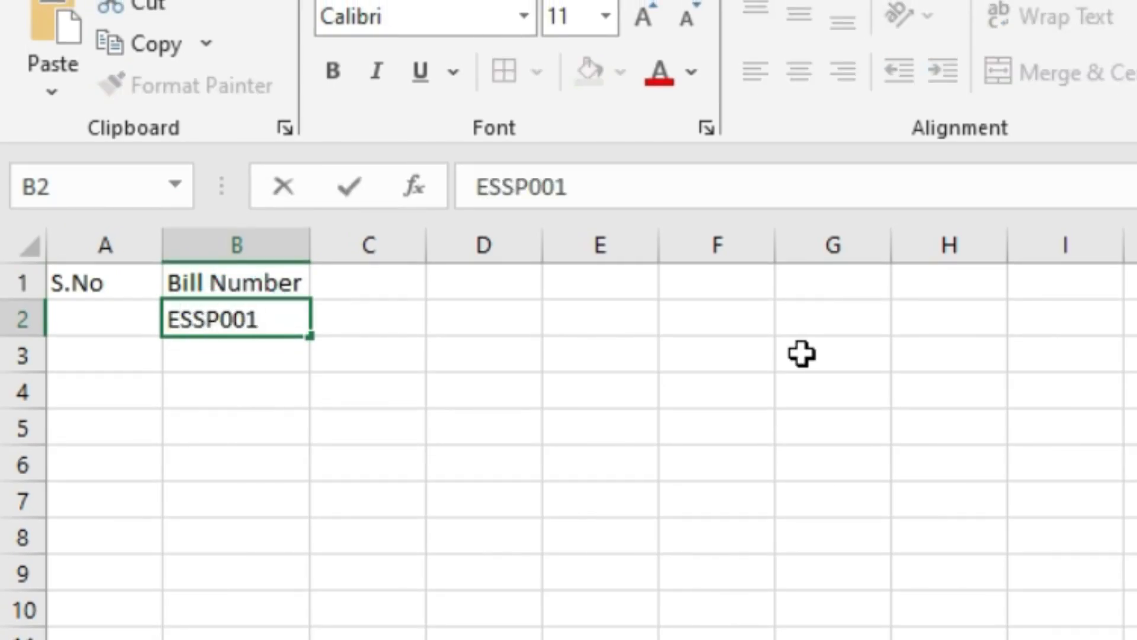
{"action": "key", "text": "Return"}
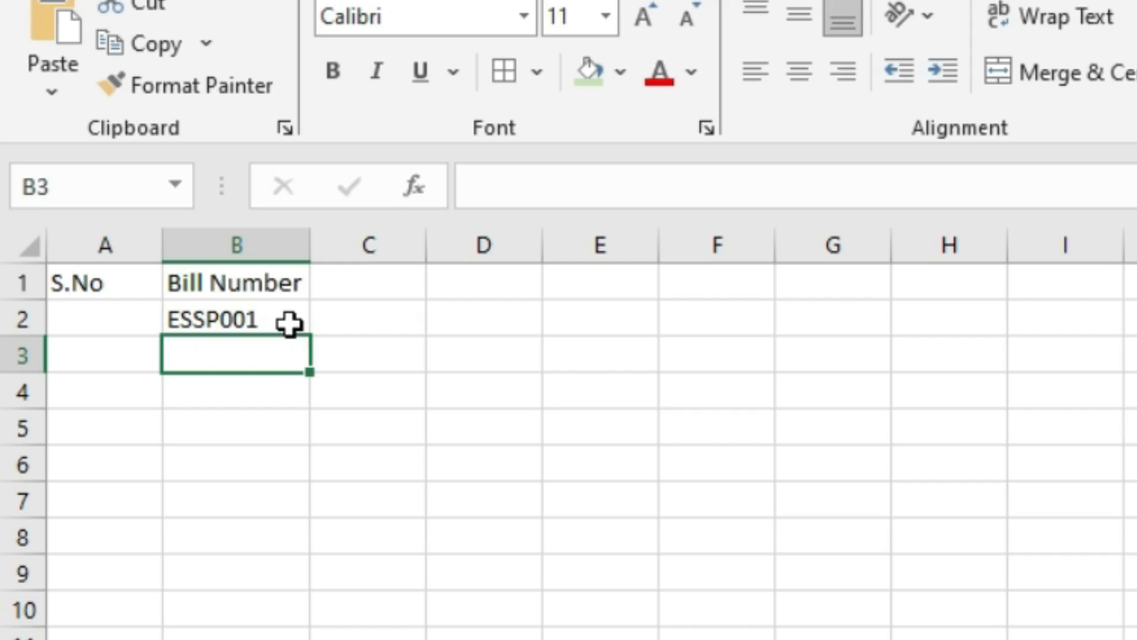
{"action": "type", "text": "ESS"}
{"action": "type", "text": "P002"}
{"action": "key", "text": "Return"}
{"action": "left_click_drag", "start_coordinate": [265, 317], "coordinate": [264, 350]}
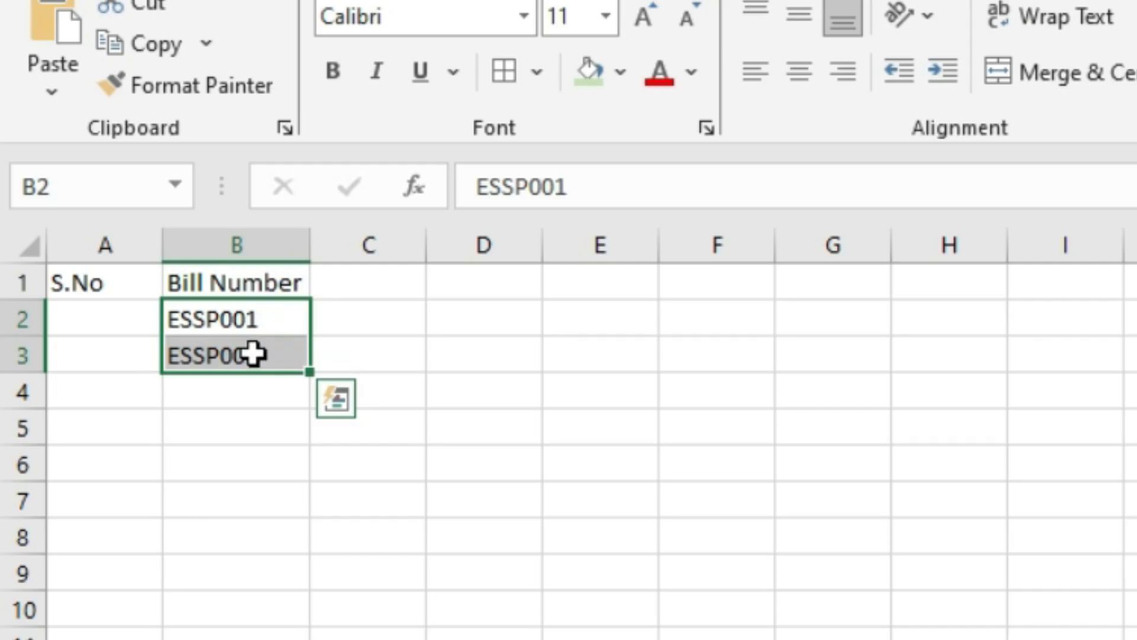
- Enter the header Bill Date in C1, with both words capitalized
{"action": "left_click", "coordinate": [349, 283]}
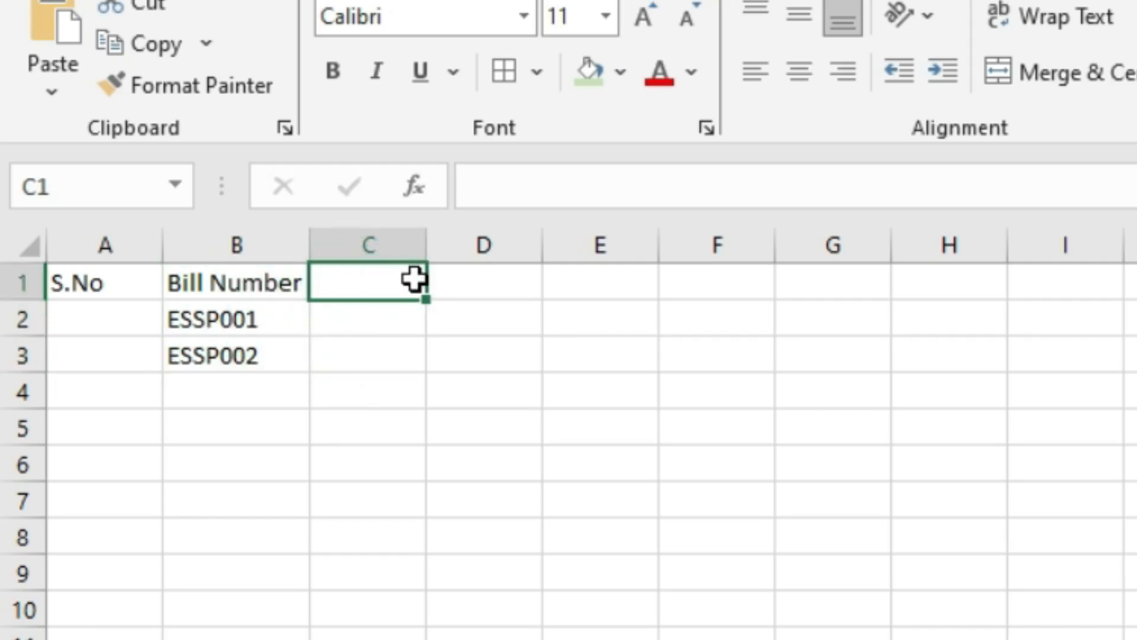
{"action": "type", "text": "Bill date"}
{"action": "key", "text": "Tab"}
{"action": "double_click", "coordinate": [414, 279]}
{"action": "left_click", "coordinate": [379, 284]}
{"action": "key", "text": "Left"}
{"action": "key", "text": "Left"}
{"action": "key", "text": "shift+Right"}
{"action": "type", "text": "D"}
{"action": "key", "text": "Tab"}
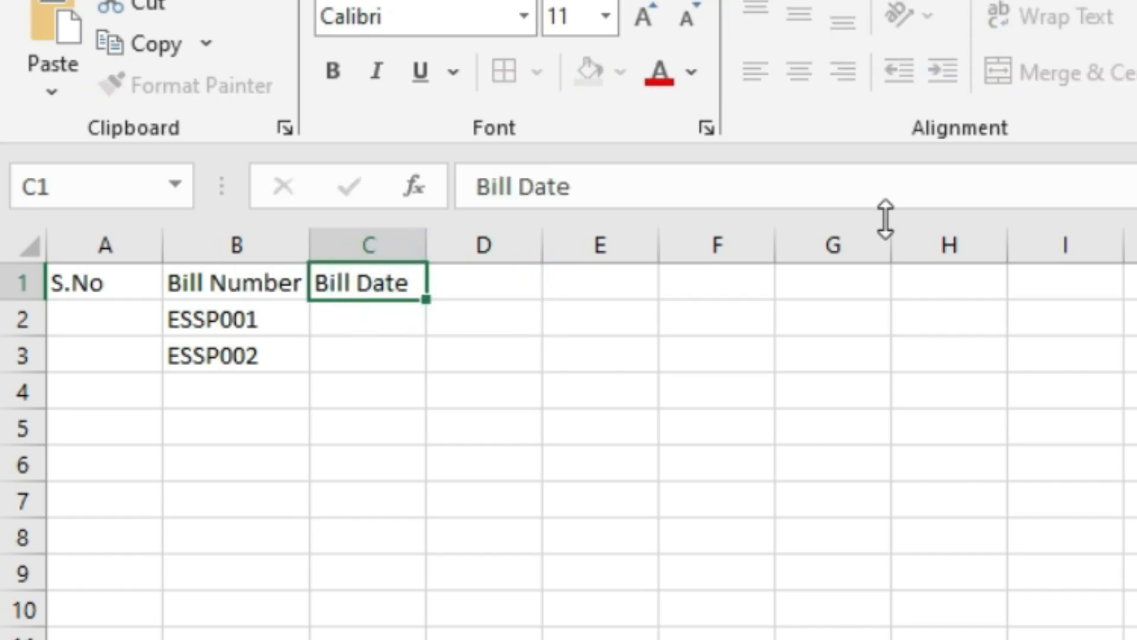
- Enter 28-Sep-2024 in C2 as the date of bill ESSP001
{"action": "left_click", "coordinate": [264, 322]}
{"action": "left_click", "coordinate": [396, 325]}
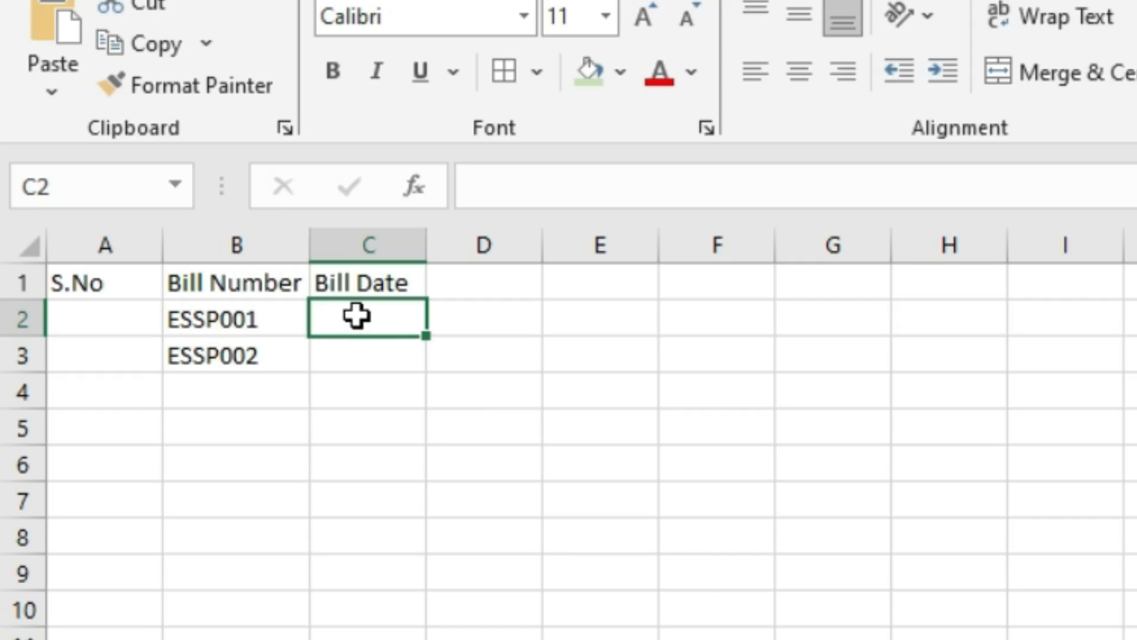
{"action": "left_click", "coordinate": [335, 317]}
{"action": "type", "text": "2"}
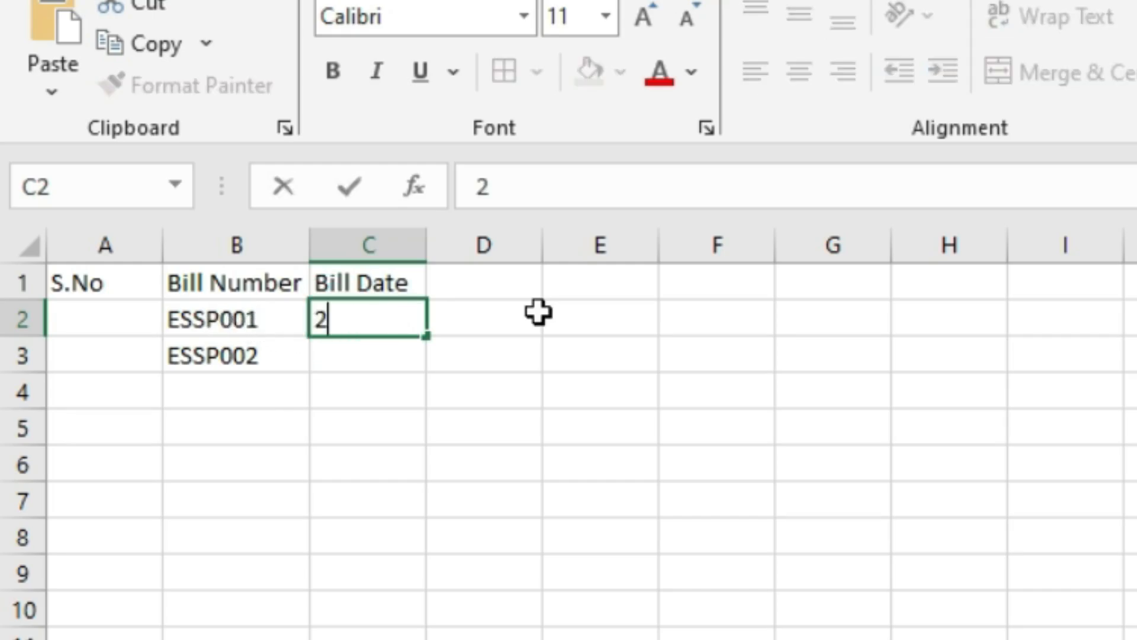
{"action": "type", "text": "8-Sep-2024"}
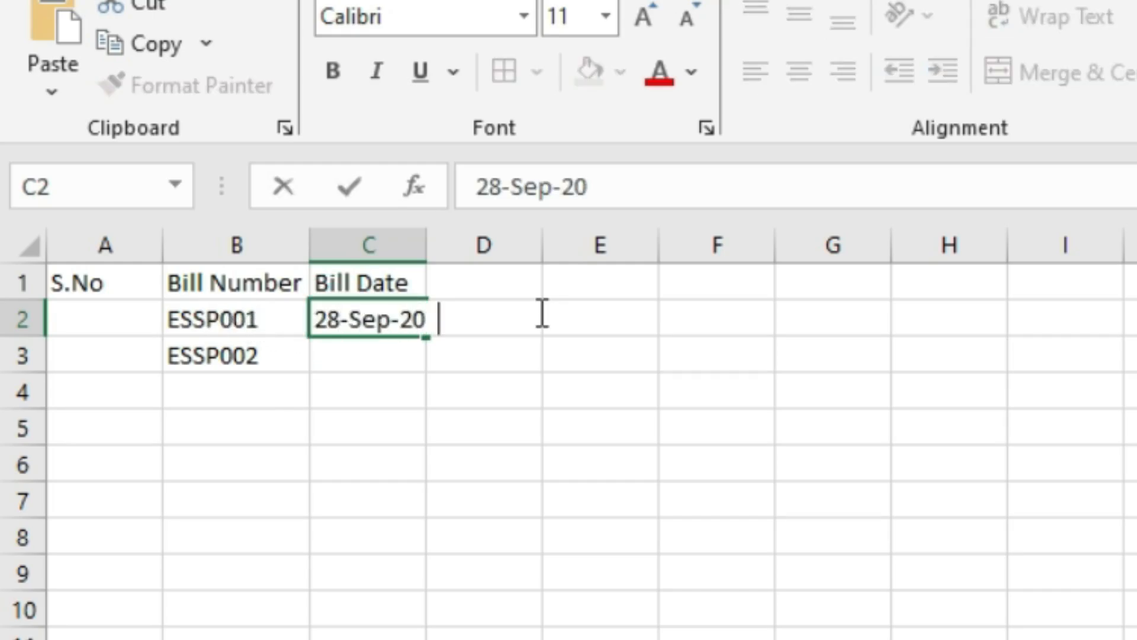
{"action": "key", "text": "Return"}
- Enter 27-Sep-2024 in C3 as the date of bill ESSP002
{"action": "left_click", "coordinate": [214, 355]}
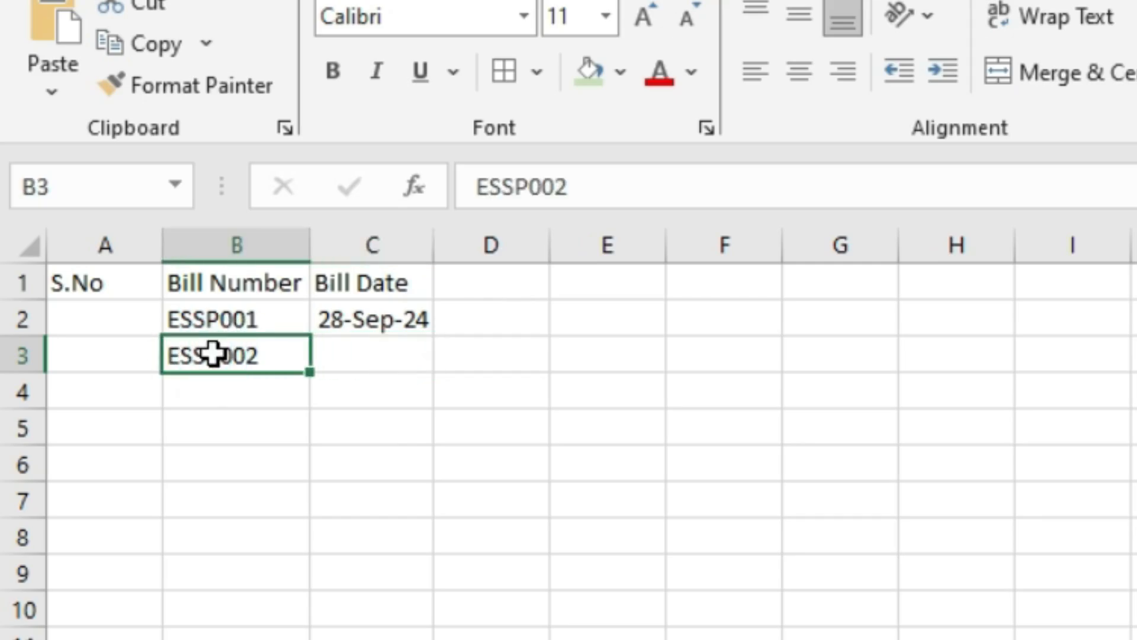
{"action": "left_click", "coordinate": [329, 350]}
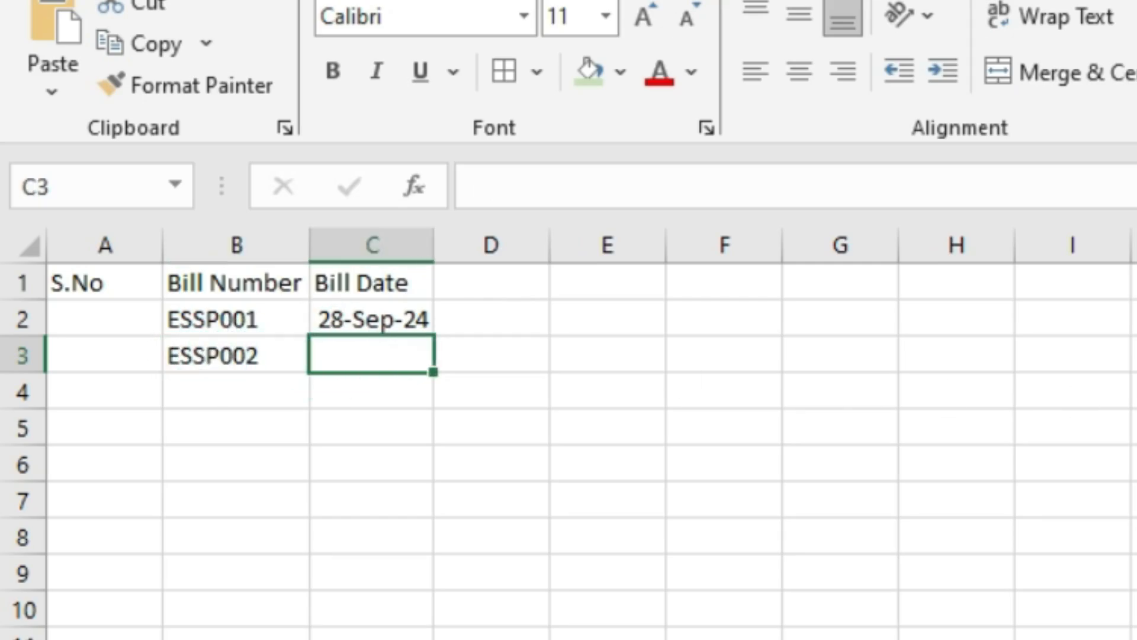
{"action": "type", "text": "27-Sep-2024"}
{"action": "key", "text": "Return"}
{"action": "key", "text": "Up"}
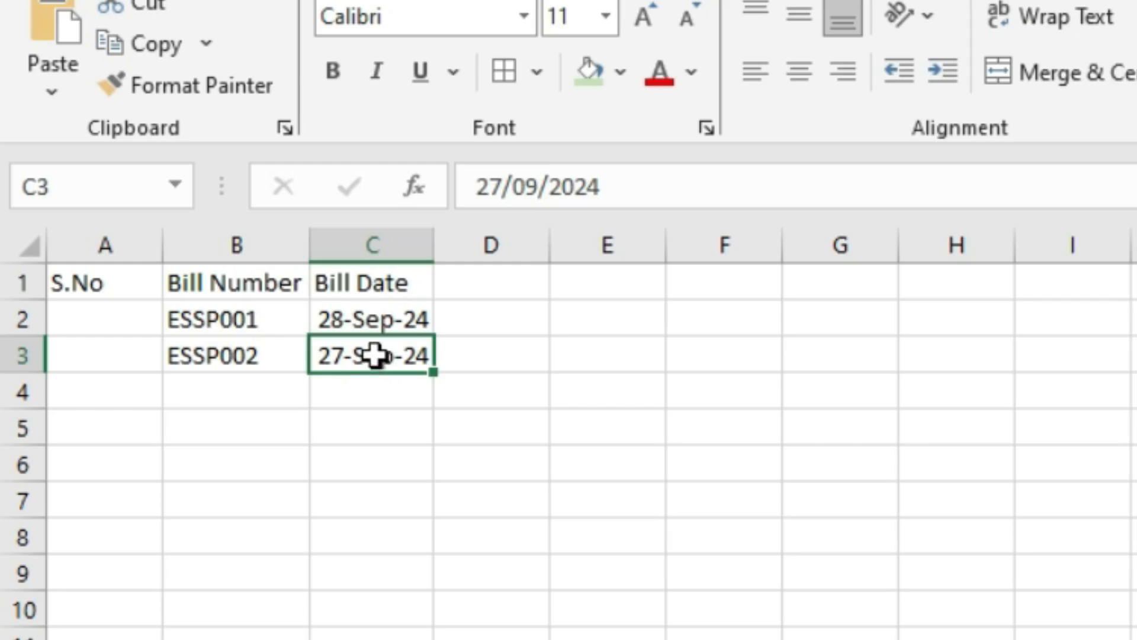
{"action": "type", "text": "28"}
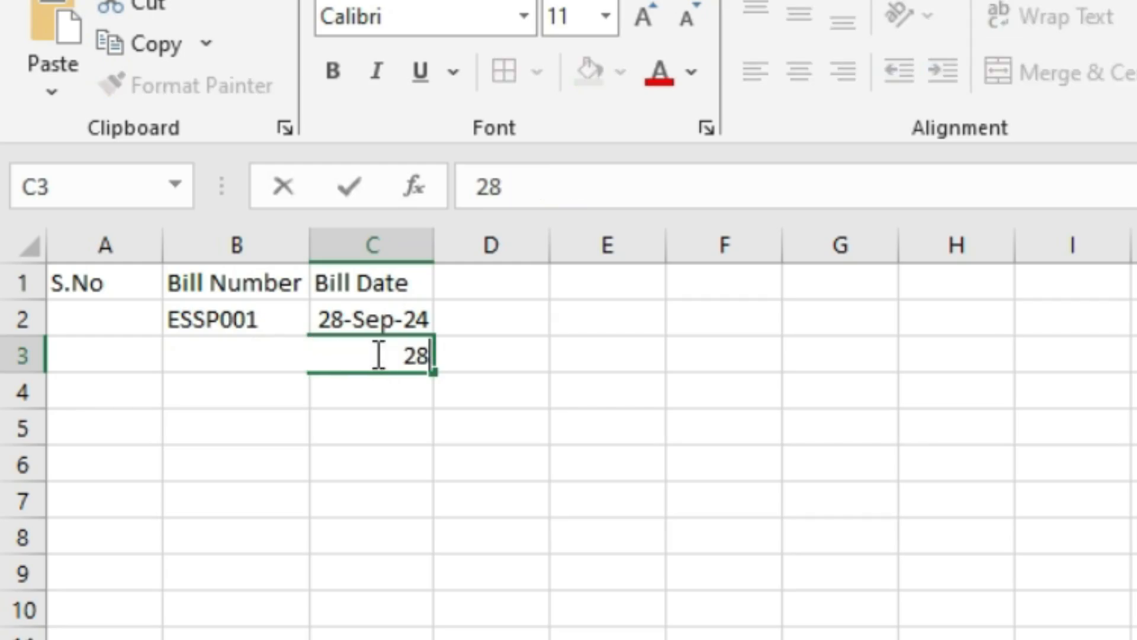
{"action": "key", "text": "Escape"}
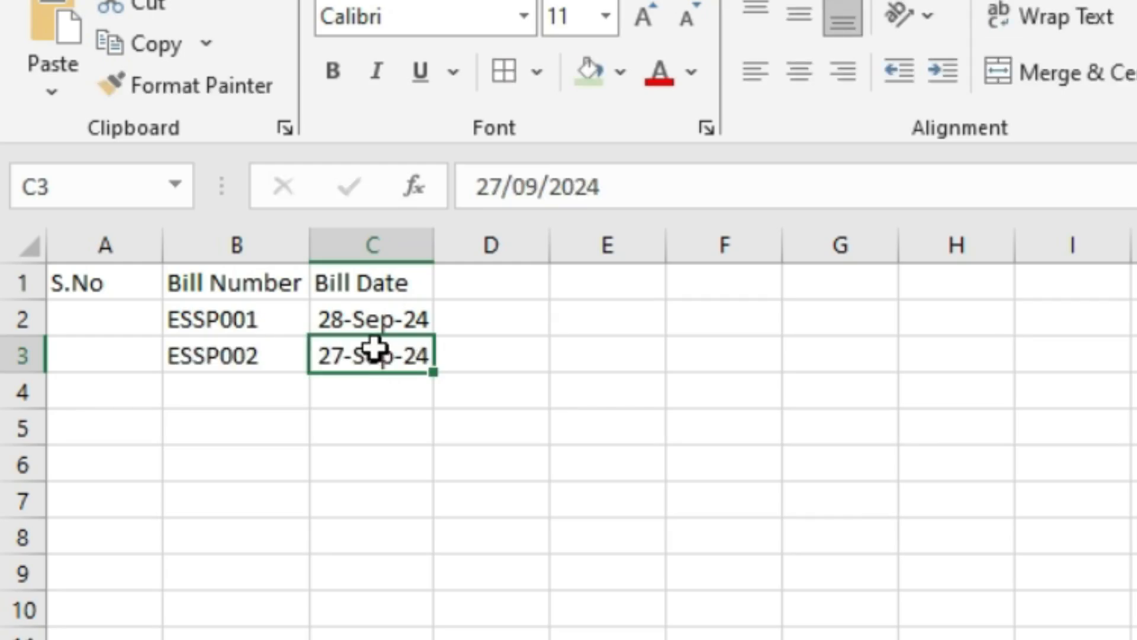
- Change the date of bill ESSP002 in C3 to 29-Sep-2024
{"action": "key", "text": "F2"}
{"action": "key", "text": "Escape"}
{"action": "type", "text": "28"}
{"action": "key", "text": "Escape"}
{"action": "key", "text": "F2"}
{"action": "key", "text": "Escape"}
{"action": "type", "text": "29-Sep-2024"}
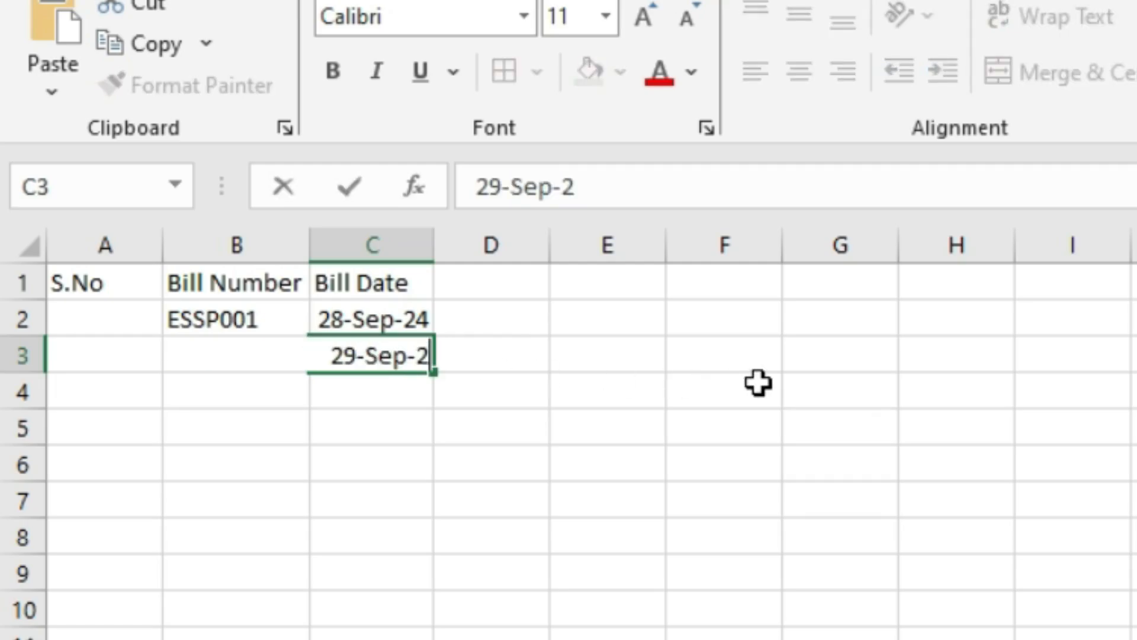
{"action": "key", "text": "Return"}
- Enter the bill number ESSP003 in B4, below the existing bill numbers
{"action": "left_click", "coordinate": [521, 285]}
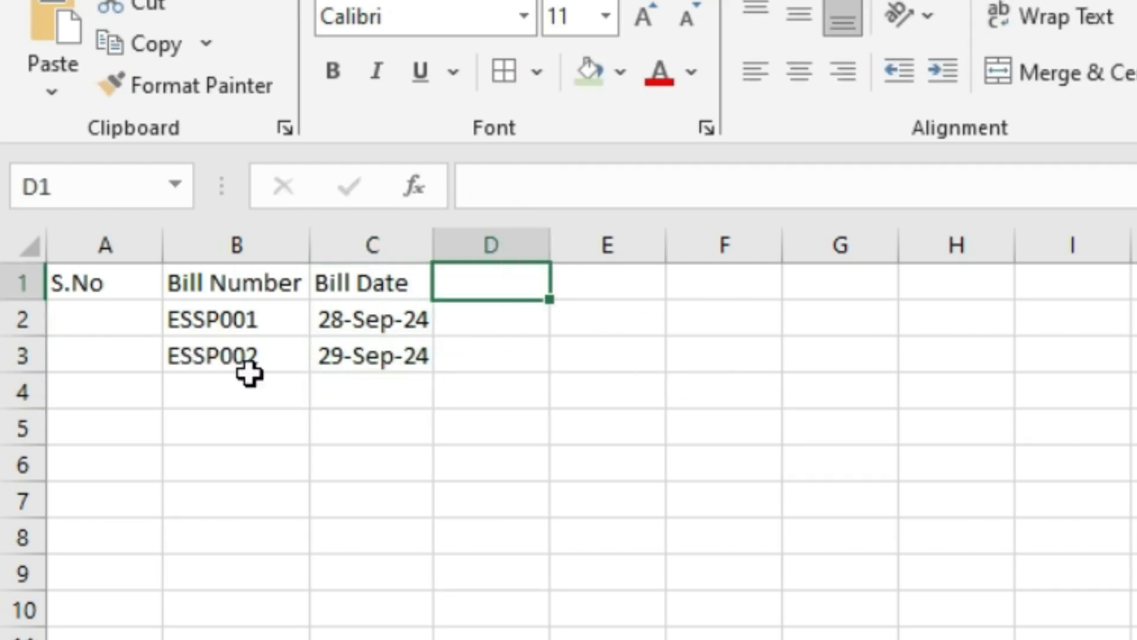
{"action": "left_click", "coordinate": [252, 368]}
{"action": "left_click", "coordinate": [260, 392]}
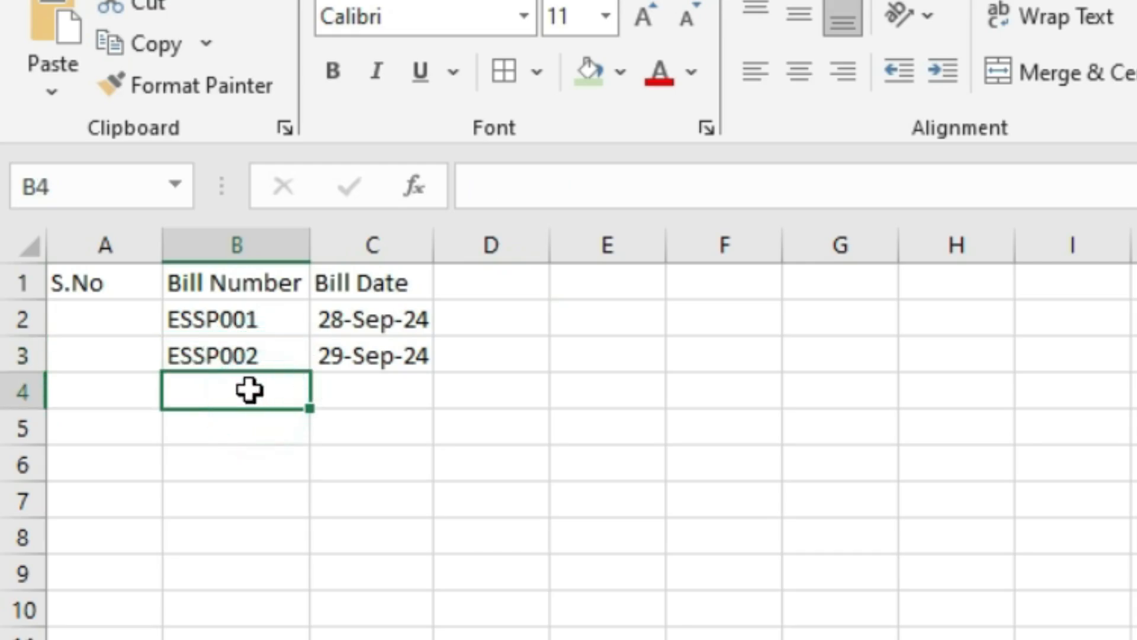
{"action": "type", "text": "ESSP001"}
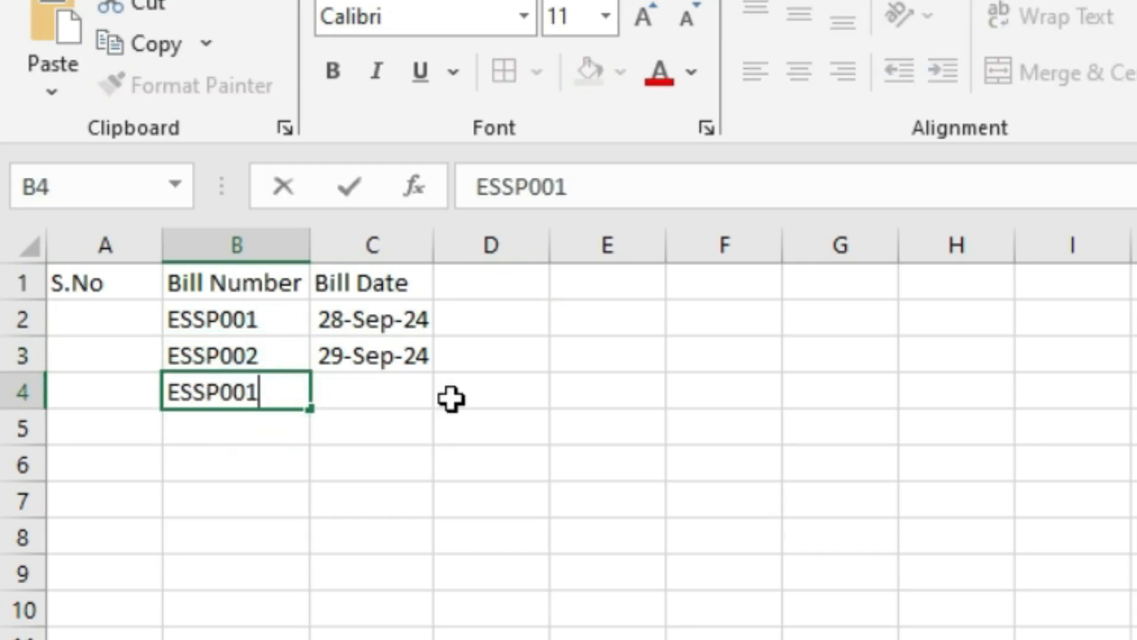
{"action": "key", "text": "Return"}
{"action": "key", "text": "Up"}
{"action": "key", "text": "F2"}
{"action": "key", "text": "shift+Left"}
{"action": "type", "text": "3"}
{"action": "key", "text": "Return"}
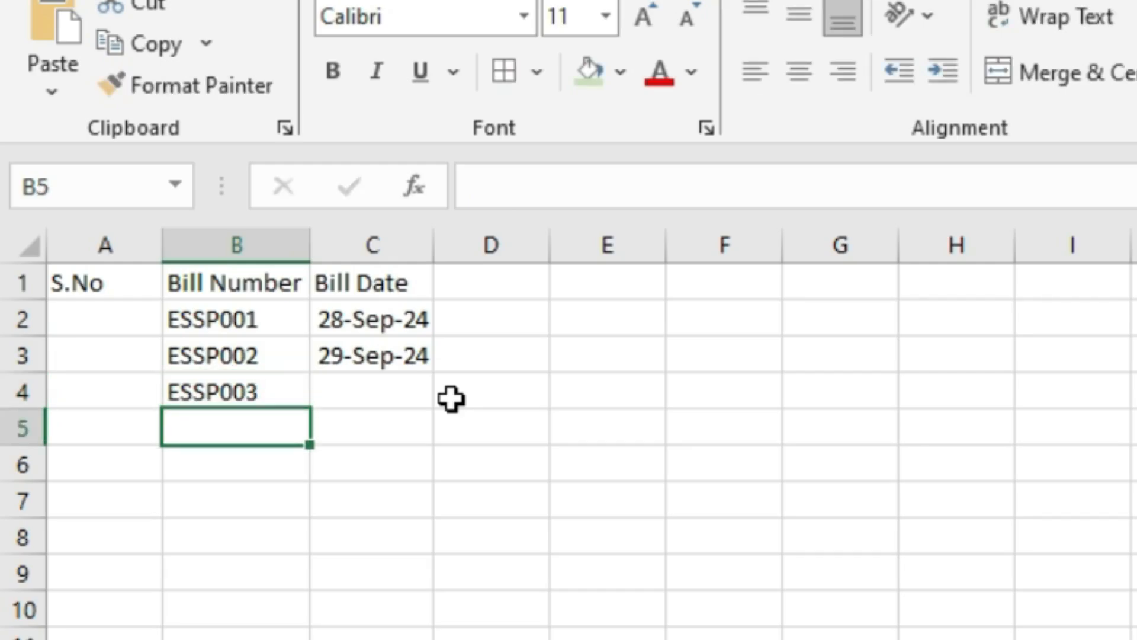
- Enter the header Bill To in D1
{"action": "left_click", "coordinate": [506, 280]}
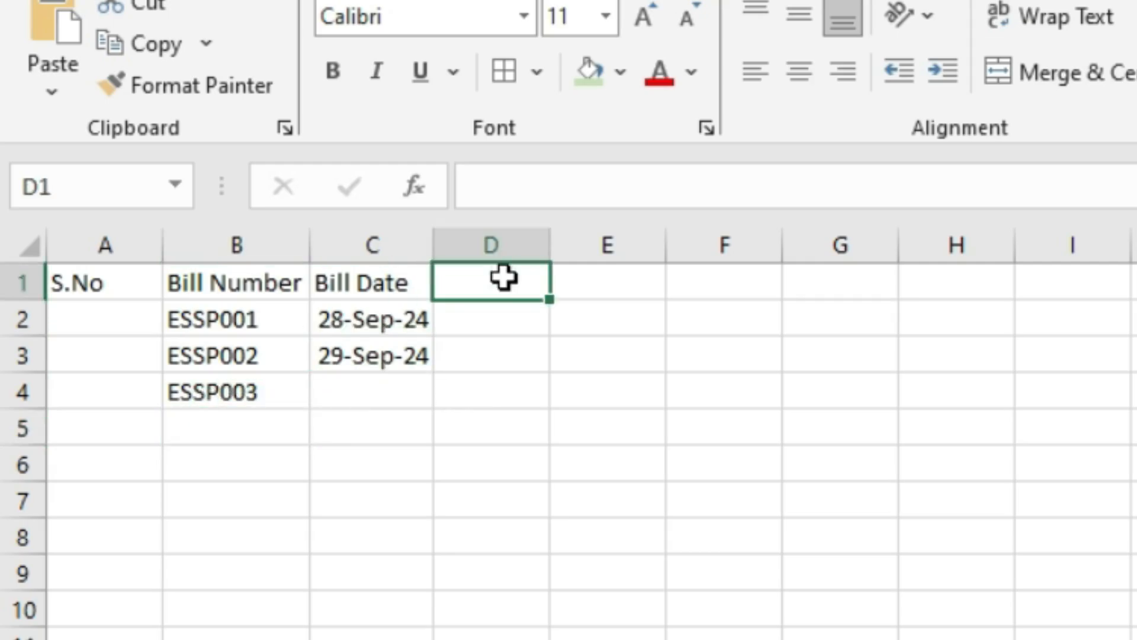
{"action": "type", "text": "Bill To"}
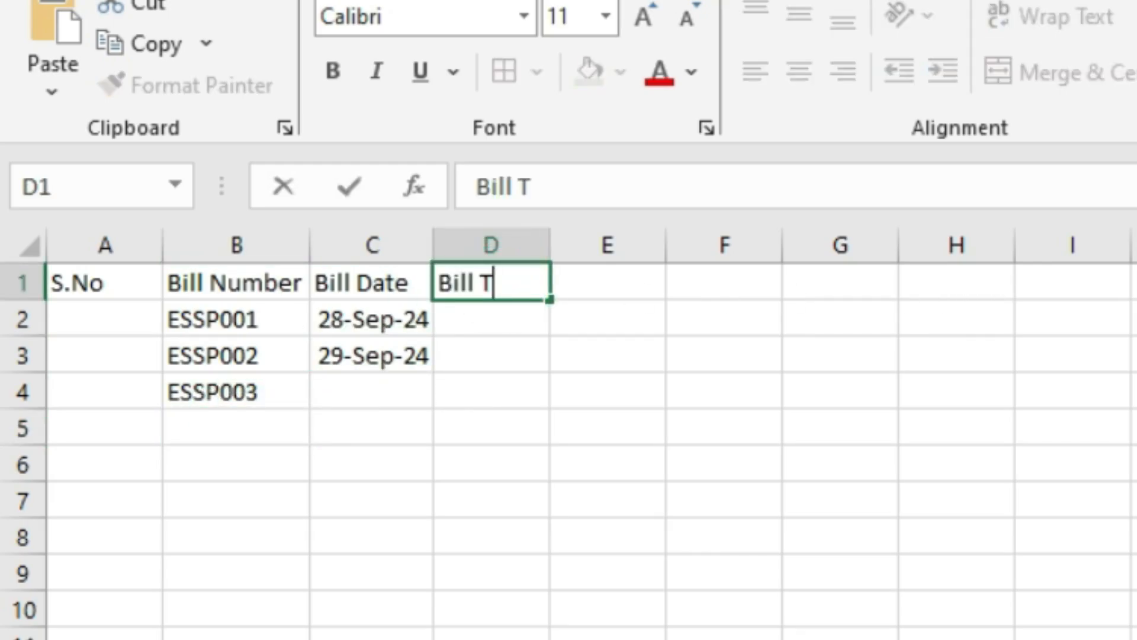
{"action": "key", "text": "Return"}
- Enter Admin, Director and Incharge in D2 to D4 as the billed parties, and widen column D slightly
{"action": "left_click", "coordinate": [242, 322]}
{"action": "left_click", "coordinate": [144, 315]}
{"action": "left_click", "coordinate": [283, 321]}
{"action": "left_click", "coordinate": [424, 324]}
{"action": "left_click", "coordinate": [508, 315]}
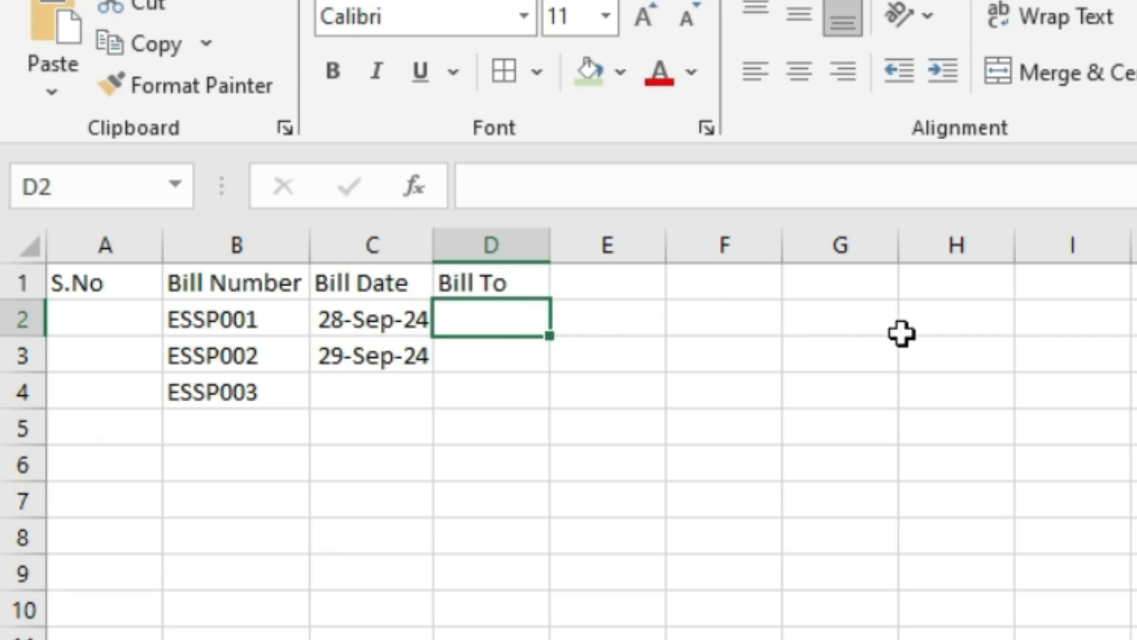
{"action": "type", "text": "Admin"}
{"action": "left_click", "coordinate": [482, 348]}
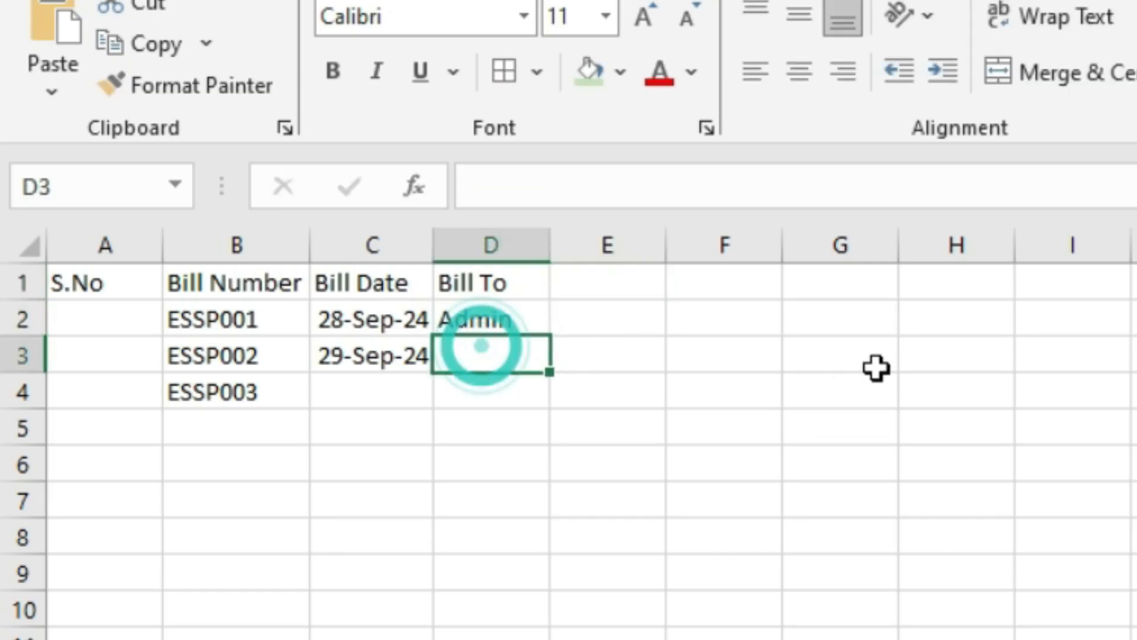
{"action": "type", "text": "Directio"}
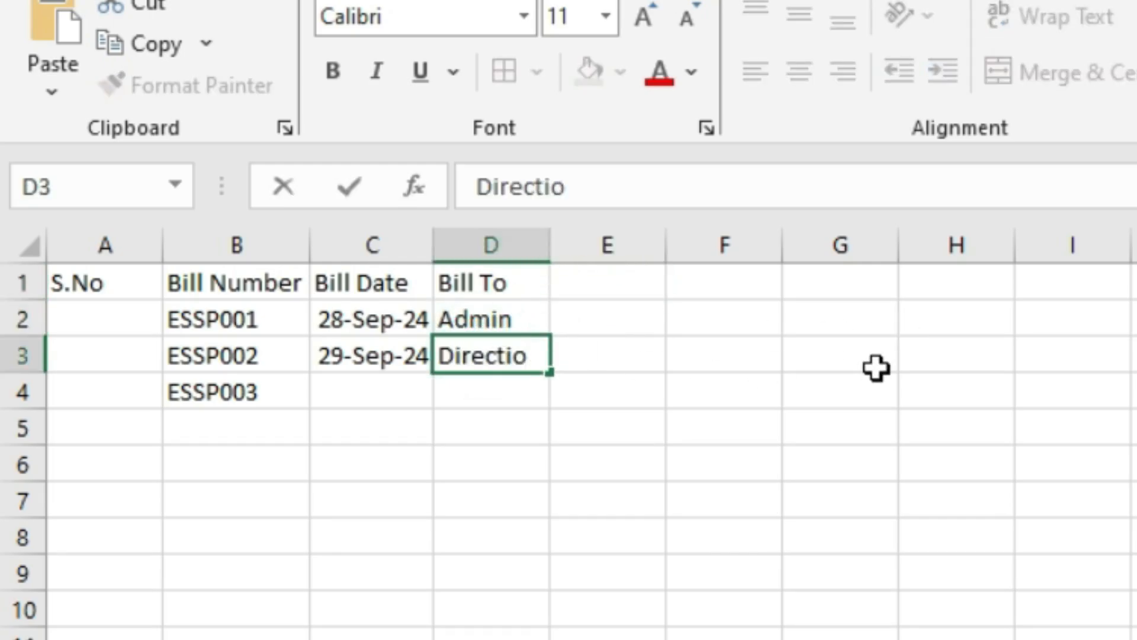
{"action": "key", "text": "Return"}
{"action": "key", "text": "BackSpace"}
{"action": "type", "text": "I"}
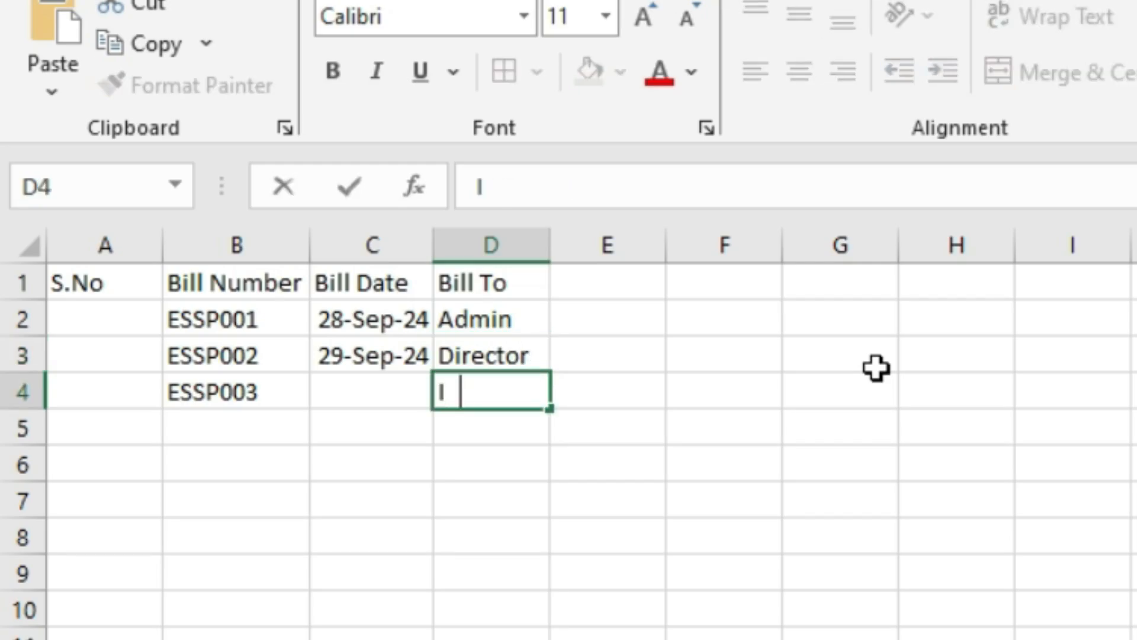
{"action": "type", "text": "ncharge"}
{"action": "key", "text": "Tab"}
{"action": "mouse_move", "coordinate": [550, 252]}
{"action": "left_mouse_down"}
{"action": "mouse_move", "coordinate": [539, 254]}
{"action": "mouse_move", "coordinate": [563, 253]}
{"action": "left_mouse_up"}
{"action": "left_click_drag", "start_coordinate": [528, 312], "coordinate": [510, 386]}
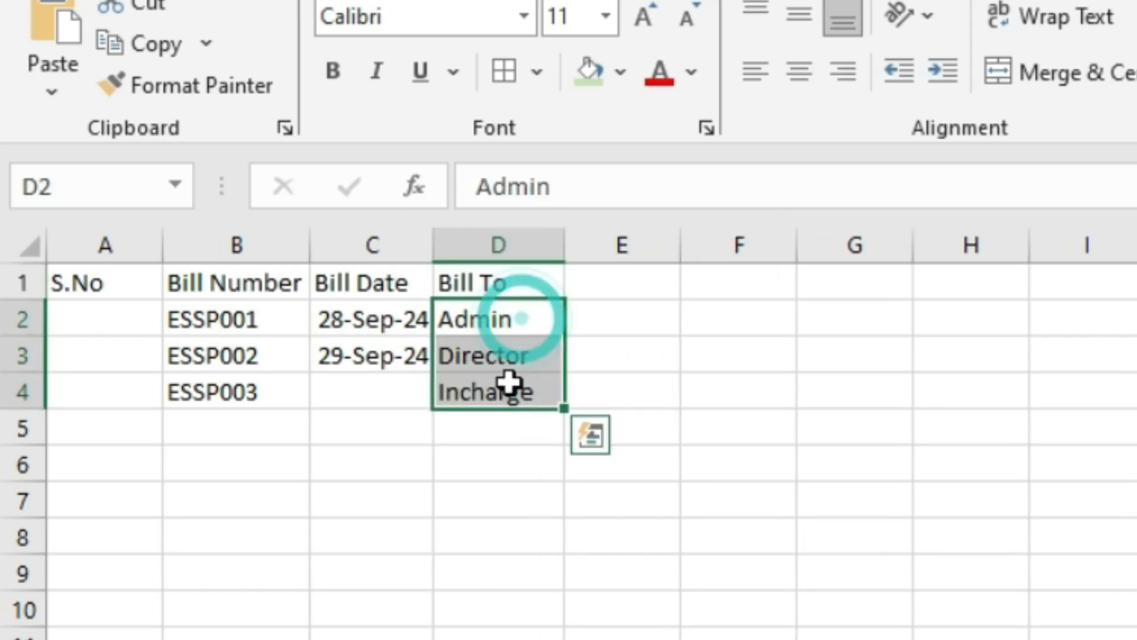
- Enter the header Bill Address in E1 and fit column E's width to it
{"action": "left_click", "coordinate": [622, 278]}
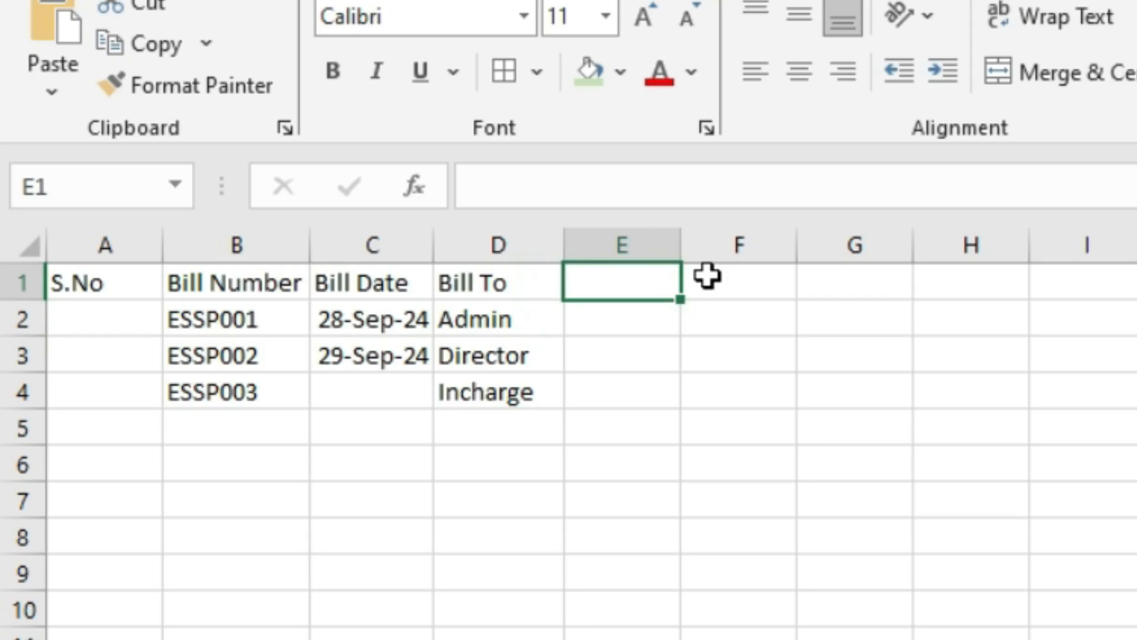
{"action": "type", "text": "Bill Address"}
{"action": "key", "text": "Return"}
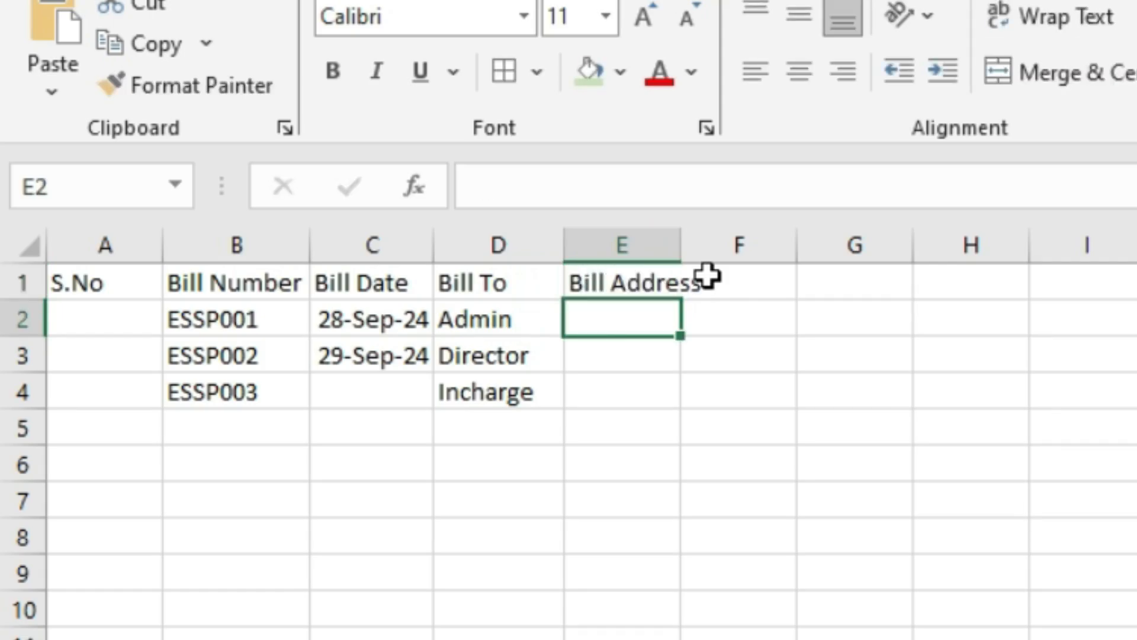
{"action": "double_click", "coordinate": [680, 244]}
- Enter the full billing address with postal code for bill ESSP001 in E2
{"action": "left_click", "coordinate": [515, 320]}
{"action": "left_click", "coordinate": [649, 320]}
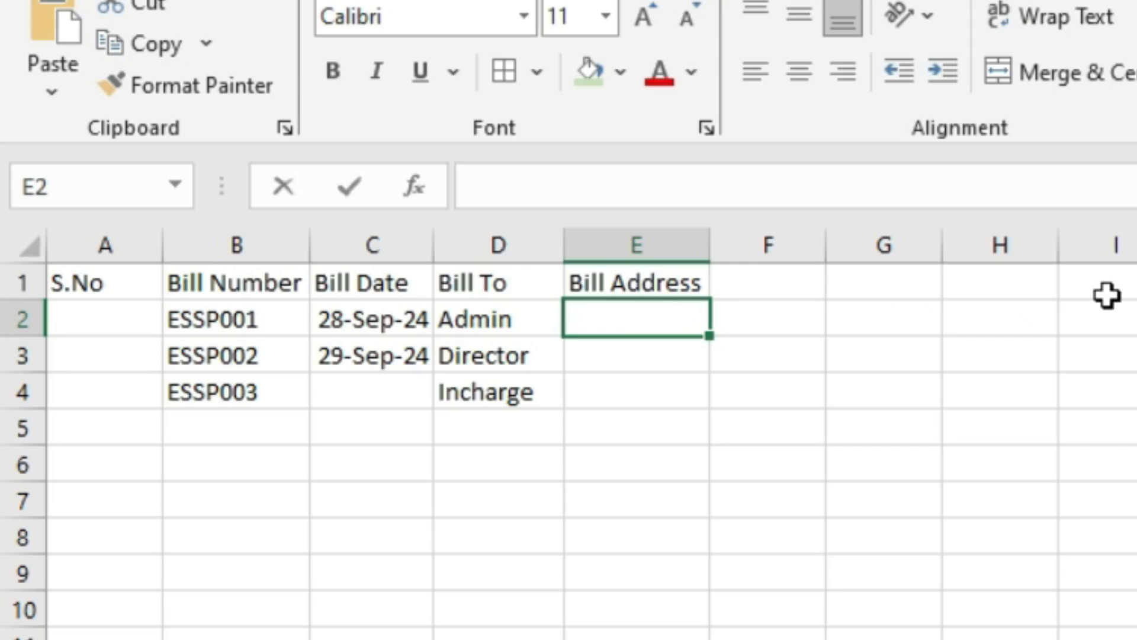
{"action": "type", "text": "Noida Sector 44"}
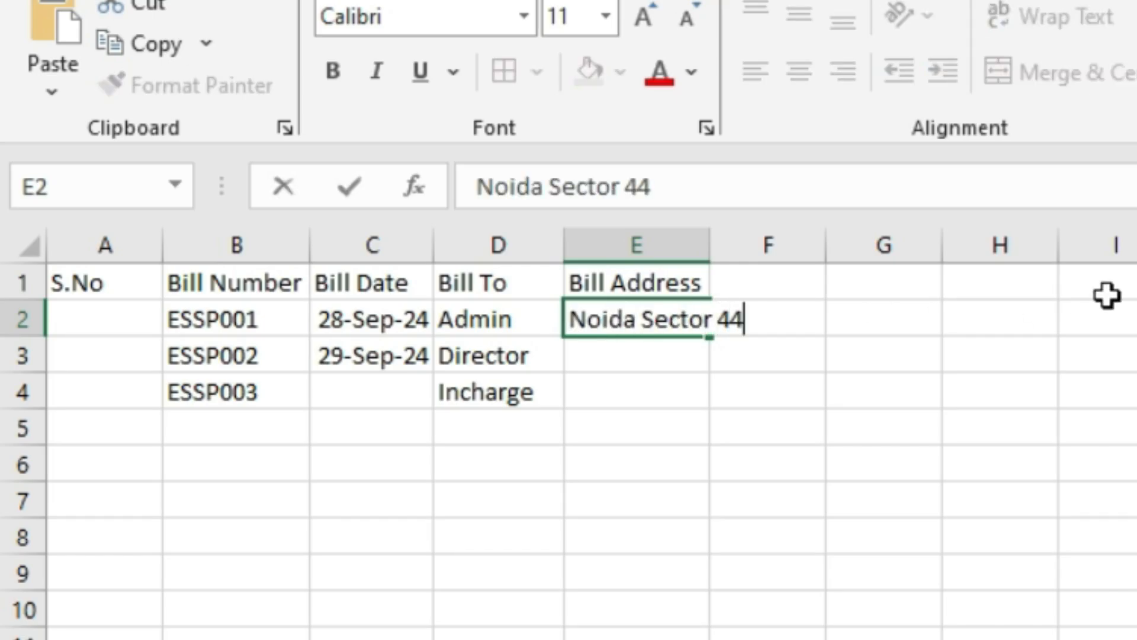
{"action": "type", "text": ", Gau"}
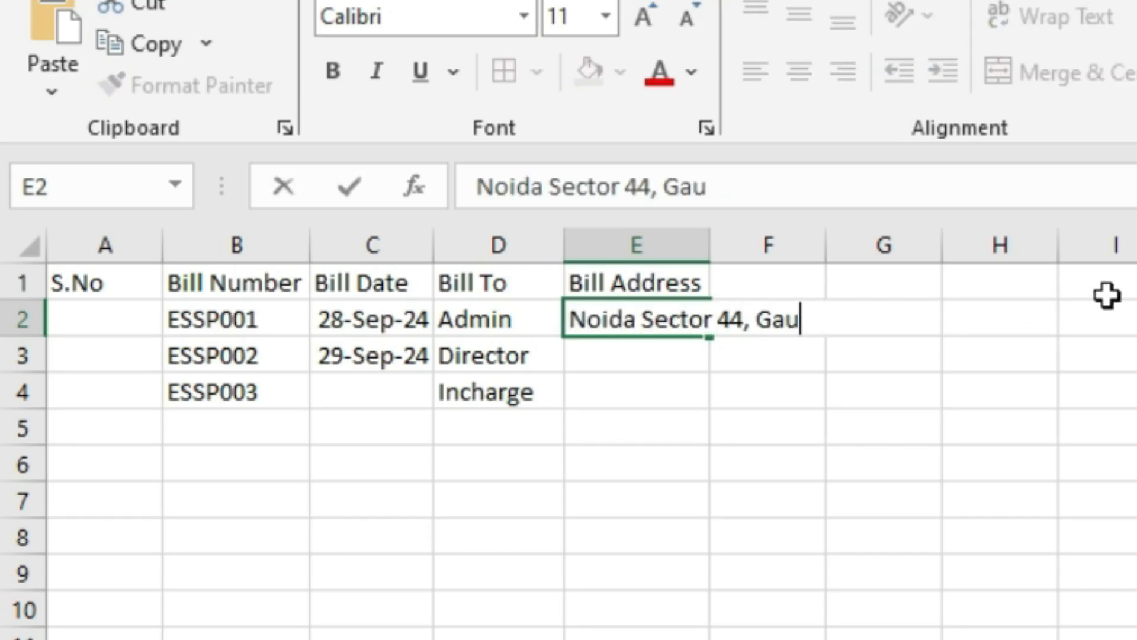
{"action": "type", "text": "rtam Buddha Nagar, 201301"}
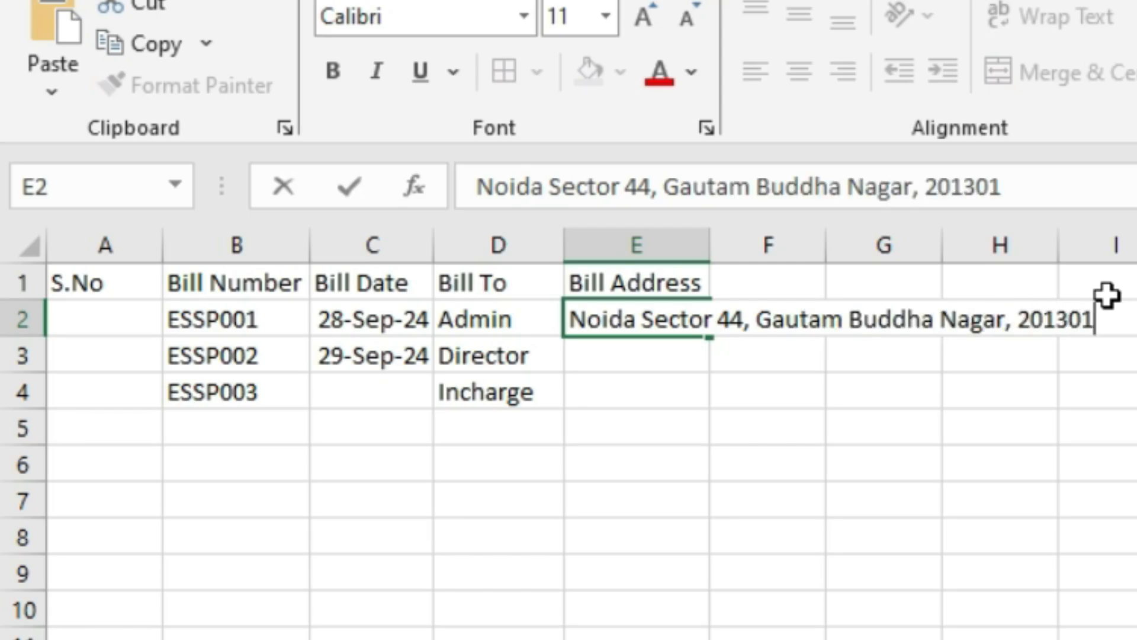
{"action": "key", "text": "Return"}
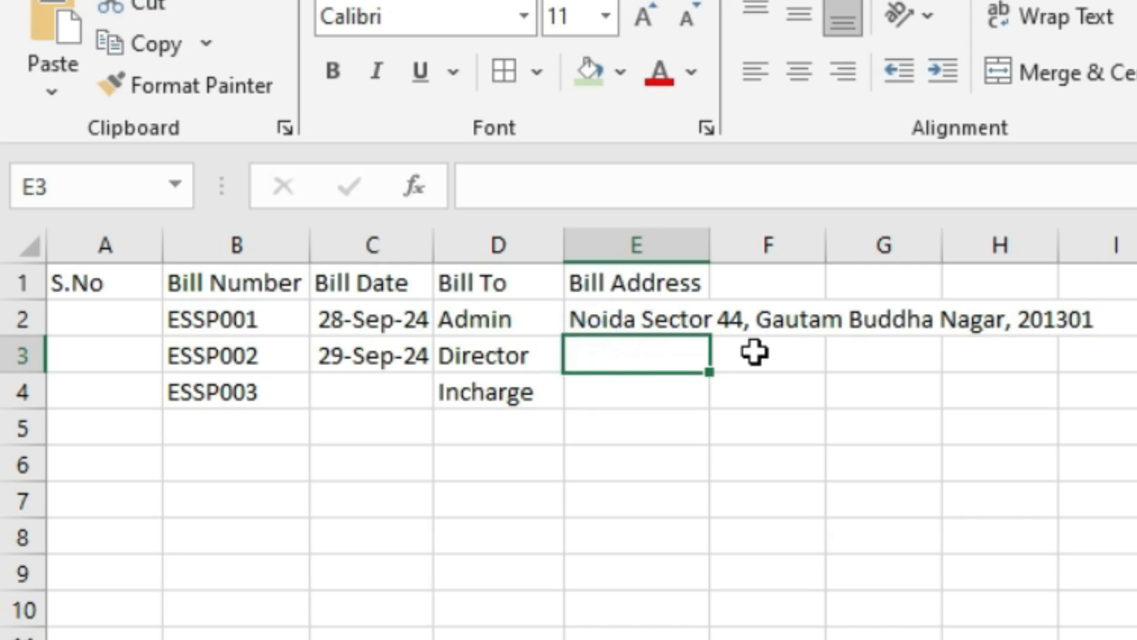
- Enter the billing address with postal code for bill ESSP002 in E3, and widen column E slightly
{"action": "type", "text": "BVijay Nagar, Gha"}
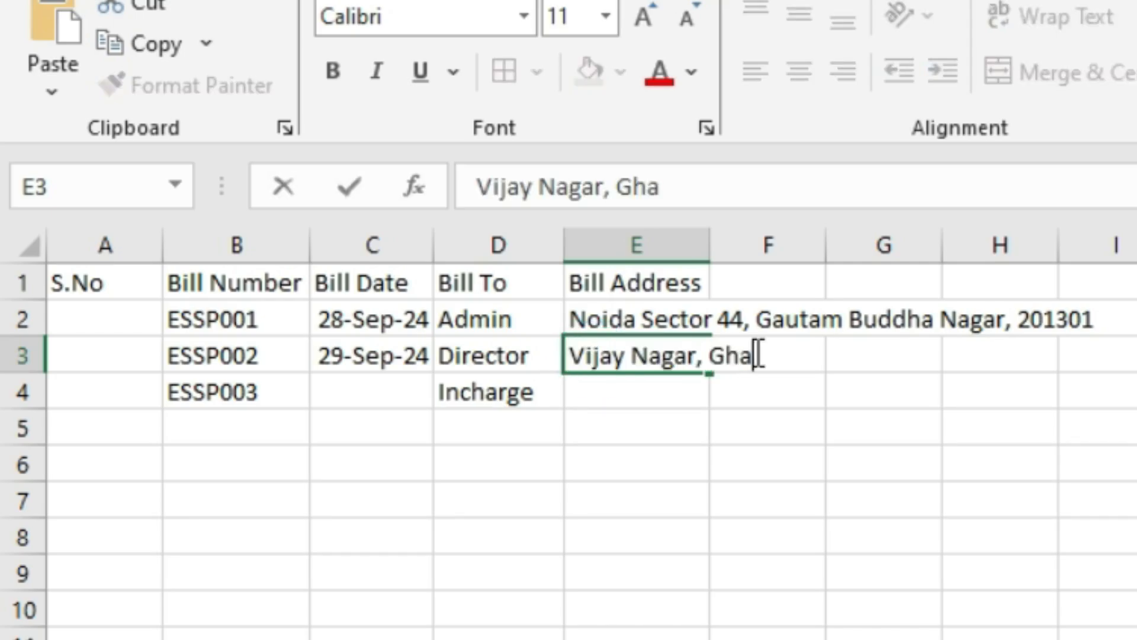
{"action": "type", "text": "ziabad, 201001"}
{"action": "key", "text": "Return"}
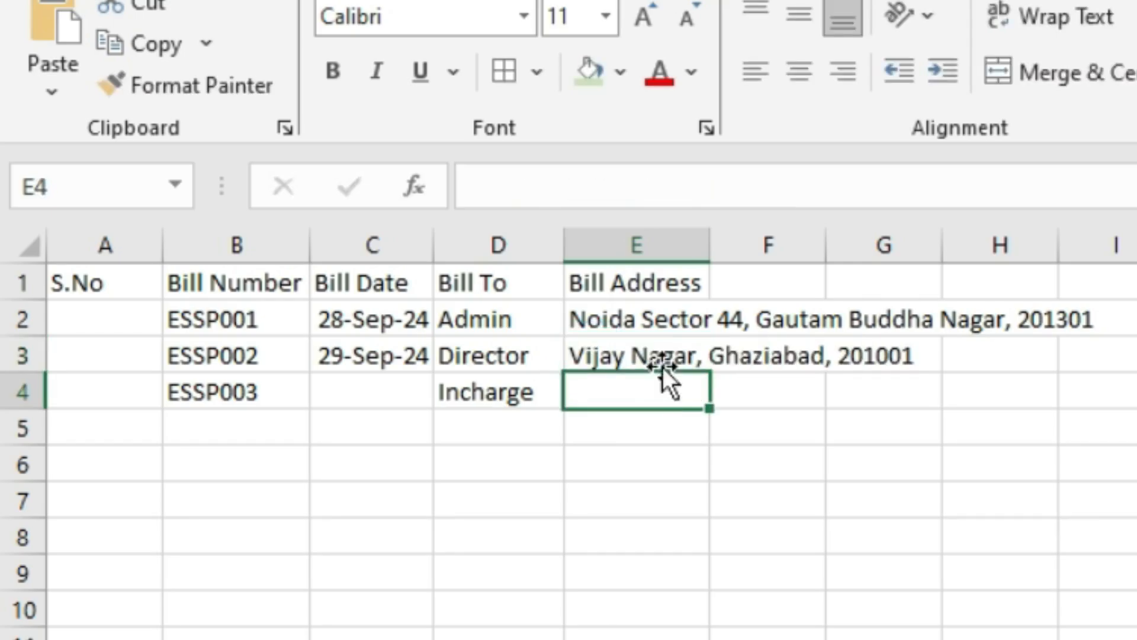
{"action": "left_click_drag", "start_coordinate": [723, 258], "coordinate": [740, 258]}
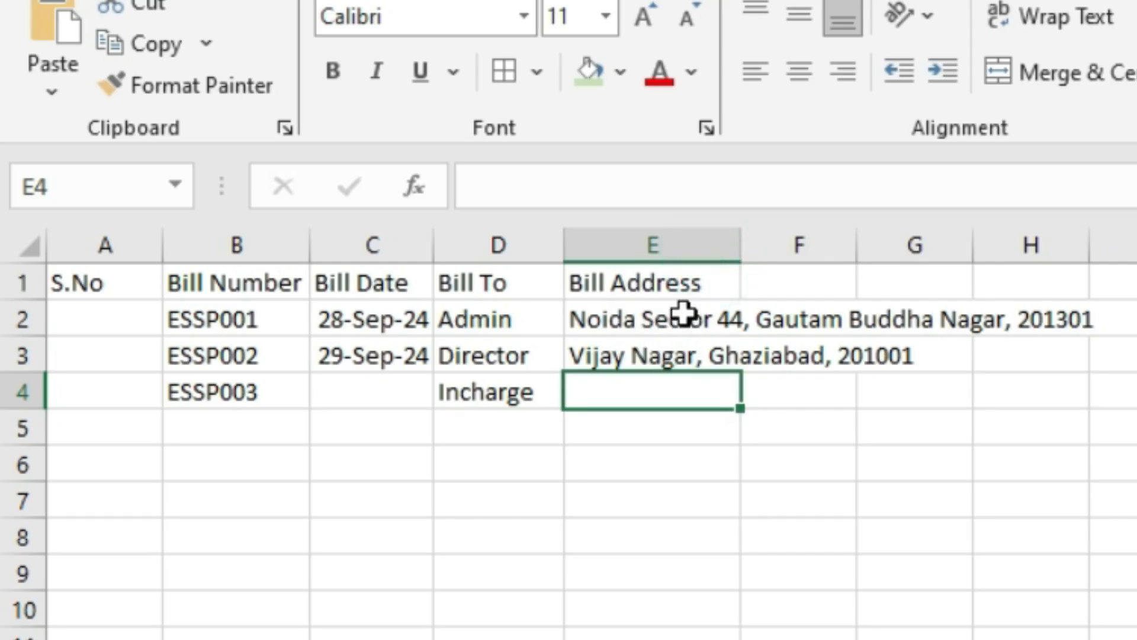
- Enter the header State in F1
{"action": "left_click", "coordinate": [853, 285]}
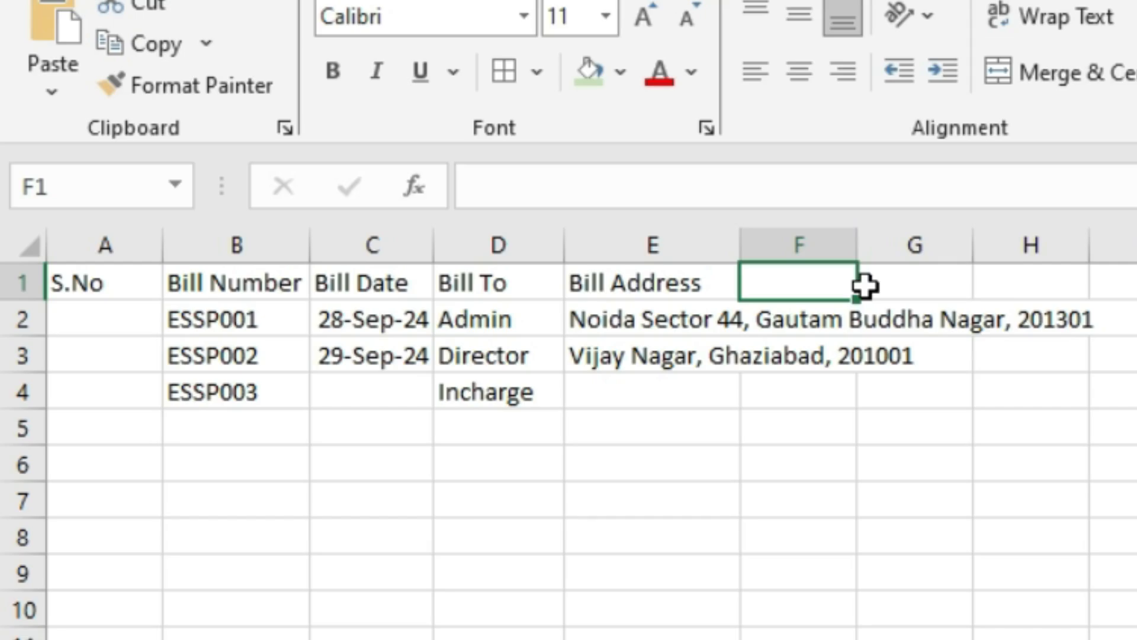
{"action": "type", "text": "State"}
{"action": "key", "text": "Return"}
- Enter Uttar Pradesh in F2 as the state of bill ESSP001, with both words capitalized
{"action": "left_click", "coordinate": [650, 322]}
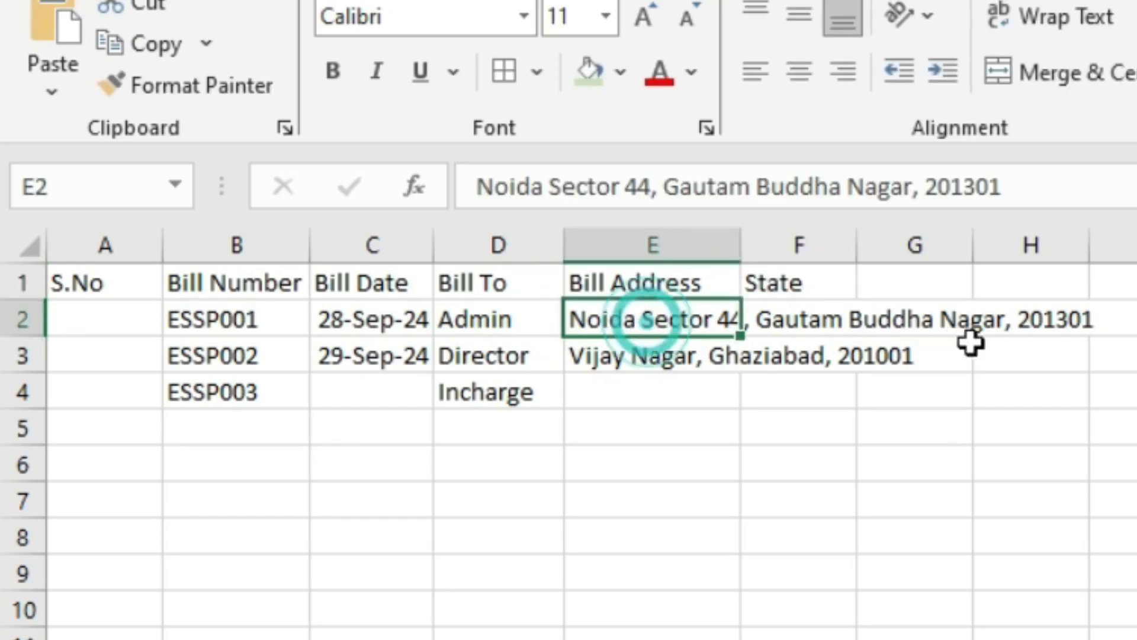
{"action": "left_click", "coordinate": [807, 320]}
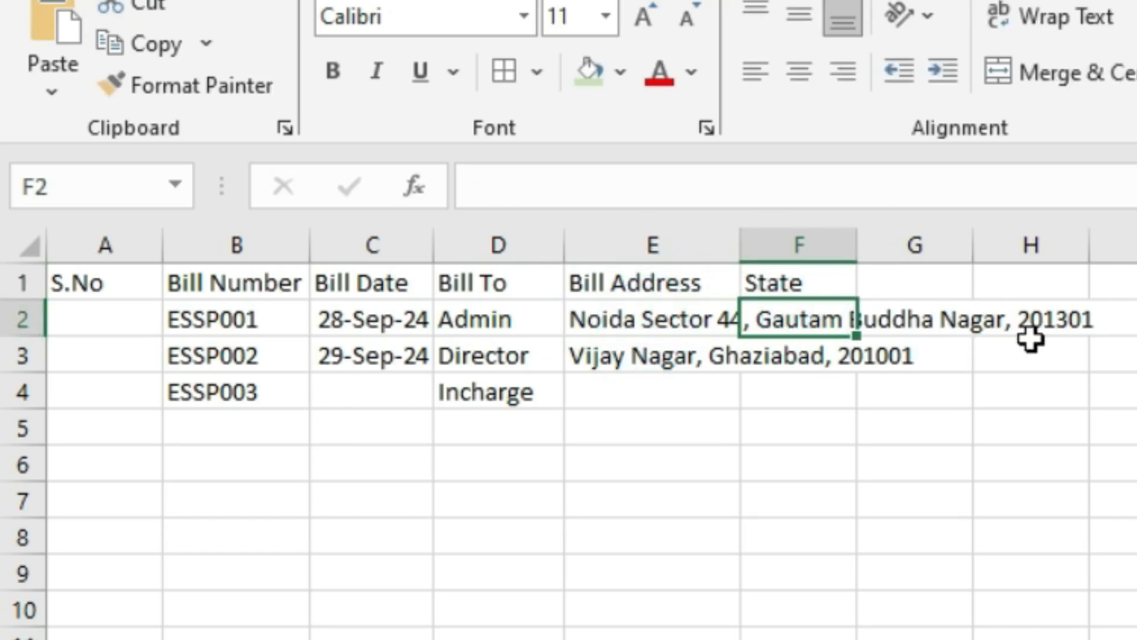
{"action": "type", "text": "Uttar Oradesh"}
{"action": "key", "text": "ctrl+Left"}
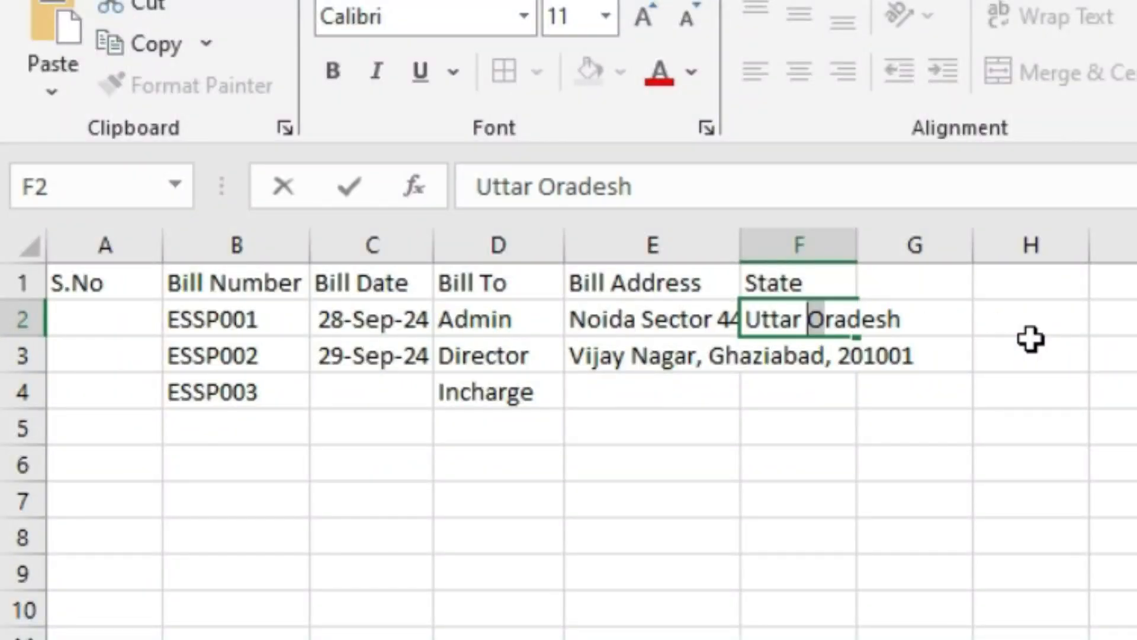
{"action": "key", "text": "Delete"}
{"action": "type", "text": "p"}
{"action": "key", "text": "Return"}
{"action": "key", "text": "Up"}
{"action": "key", "text": "F2"}
{"action": "key", "text": "Left"}
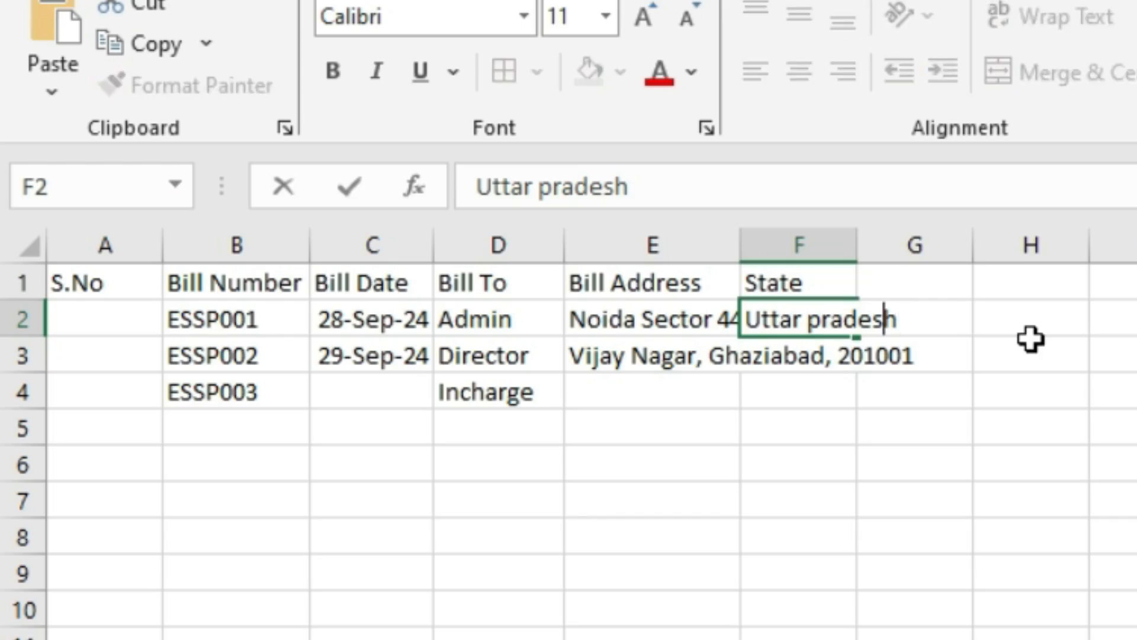
{"action": "type", "text": "P"}
{"action": "key", "text": "Return"}
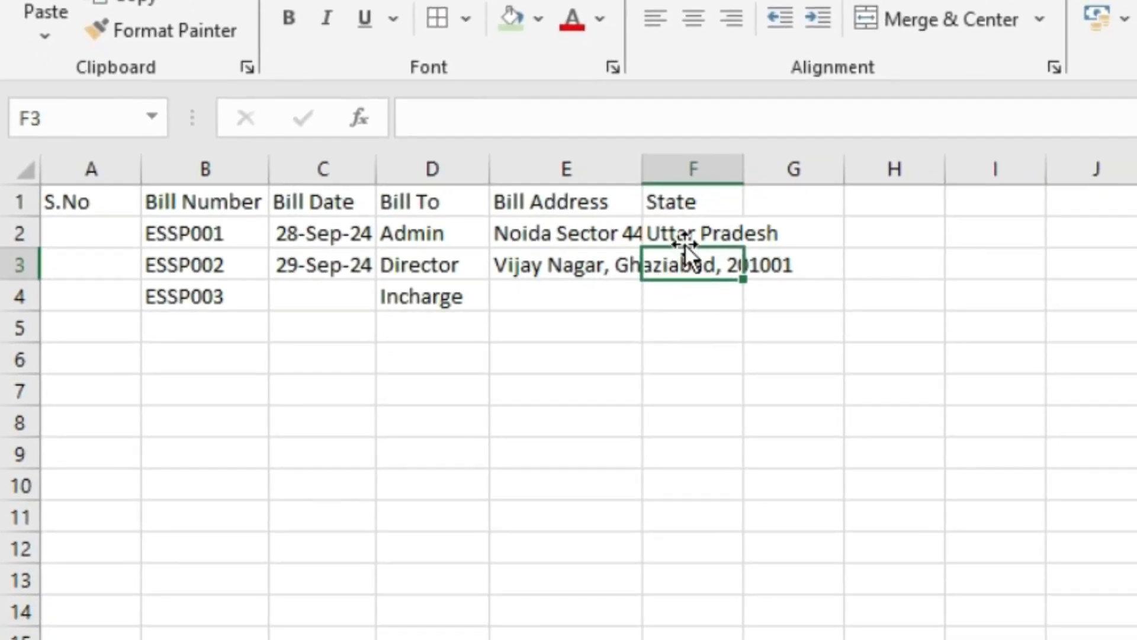
- Start a data validation rule that allows a List for the State cells from F2 down
{"action": "left_click_drag", "start_coordinate": [694, 237], "coordinate": [693, 638]}
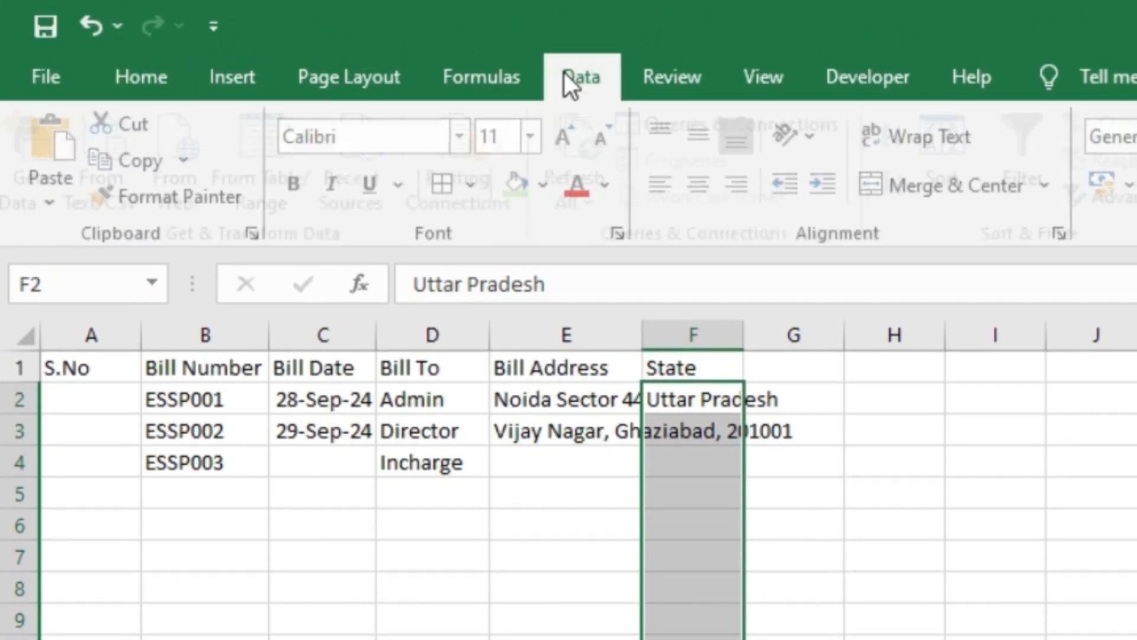
{"action": "left_click", "coordinate": [581, 80]}
{"action": "left_click", "coordinate": [835, 205]}
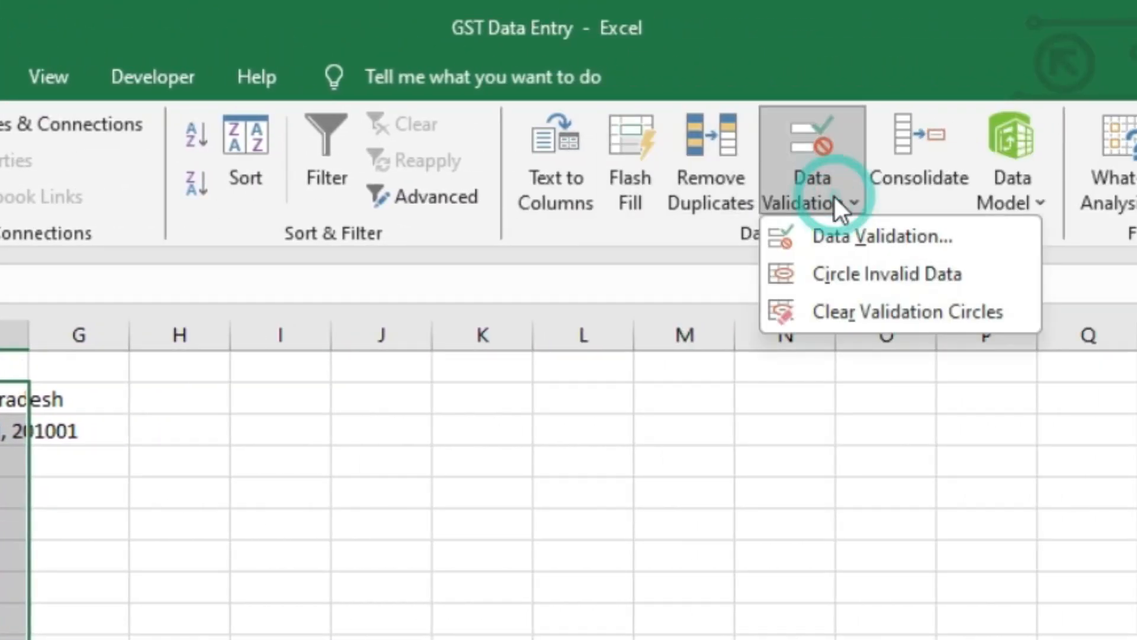
{"action": "left_click", "coordinate": [845, 237]}
{"action": "left_click", "coordinate": [318, 238]}
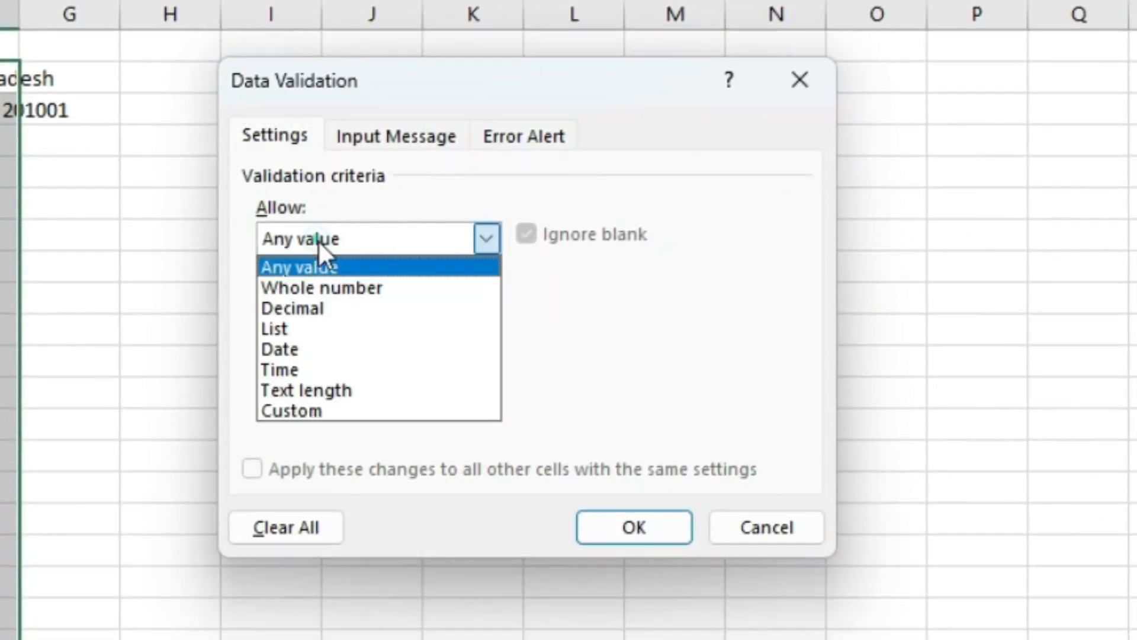
{"action": "left_click", "coordinate": [308, 328]}
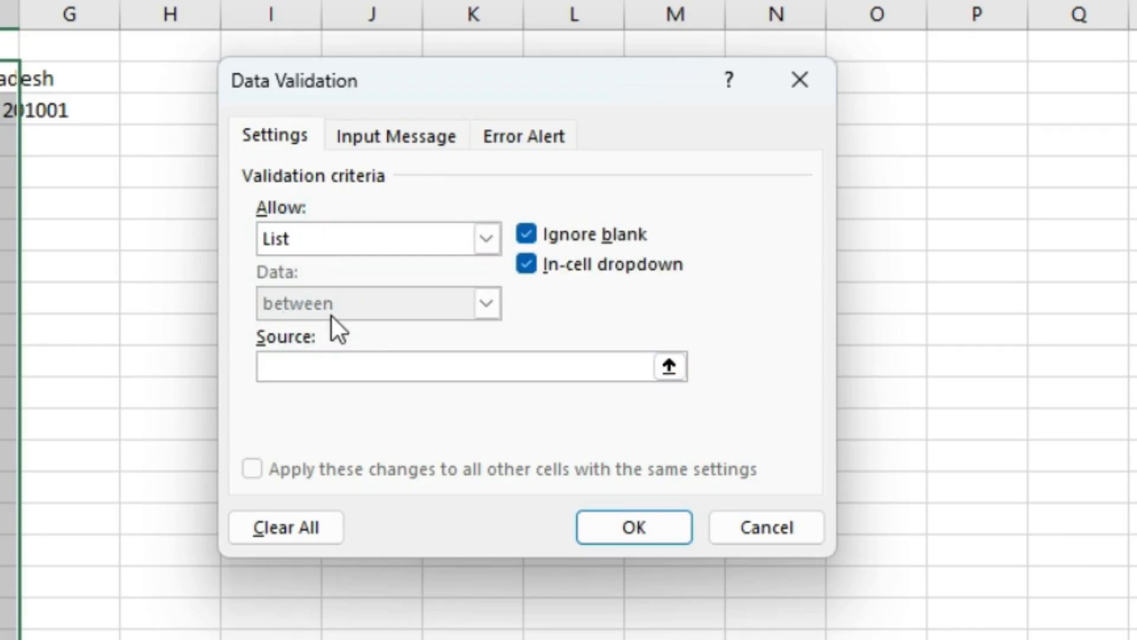
- Set the list source to Uttar Pradesh, Delhi, Haryana, Punjab, Uttrakhand, Madhya Pradesh and apply the validation
{"action": "type", "text": "Uttar Pradesh, De"}
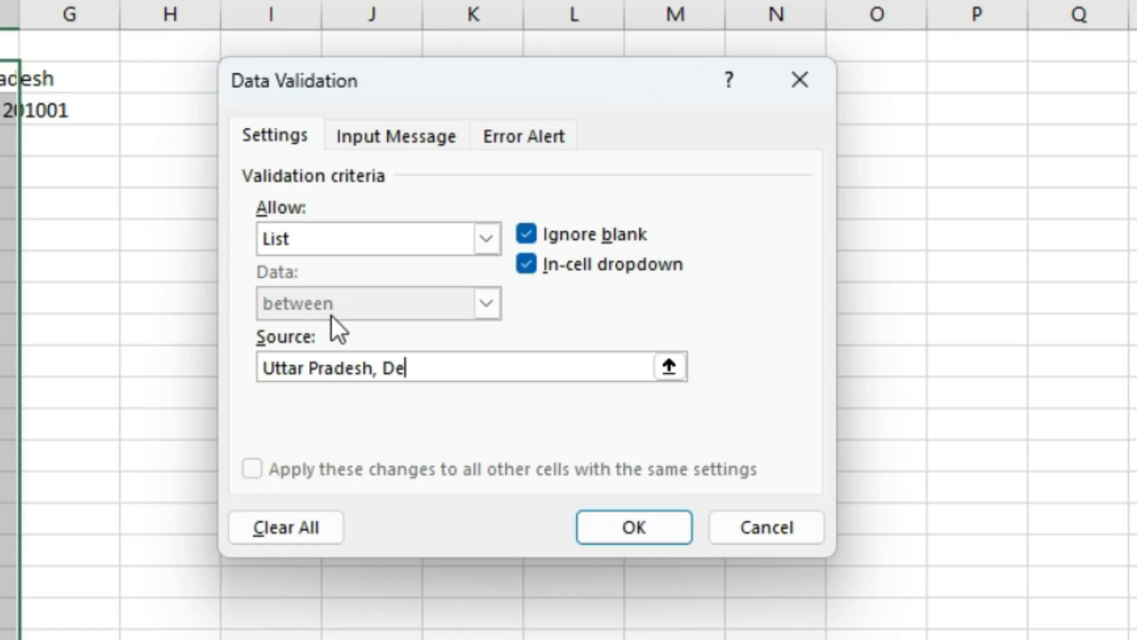
{"action": "type", "text": "lhi, Haryana, "}
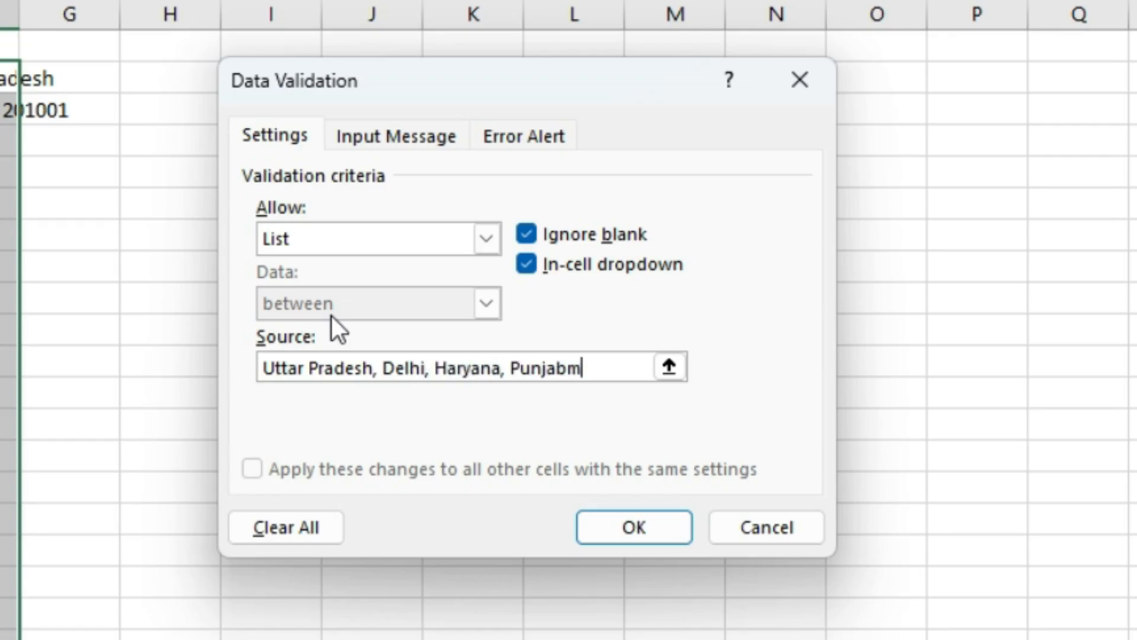
{"action": "type", "text": "Punjab, Uttrakhand, "}
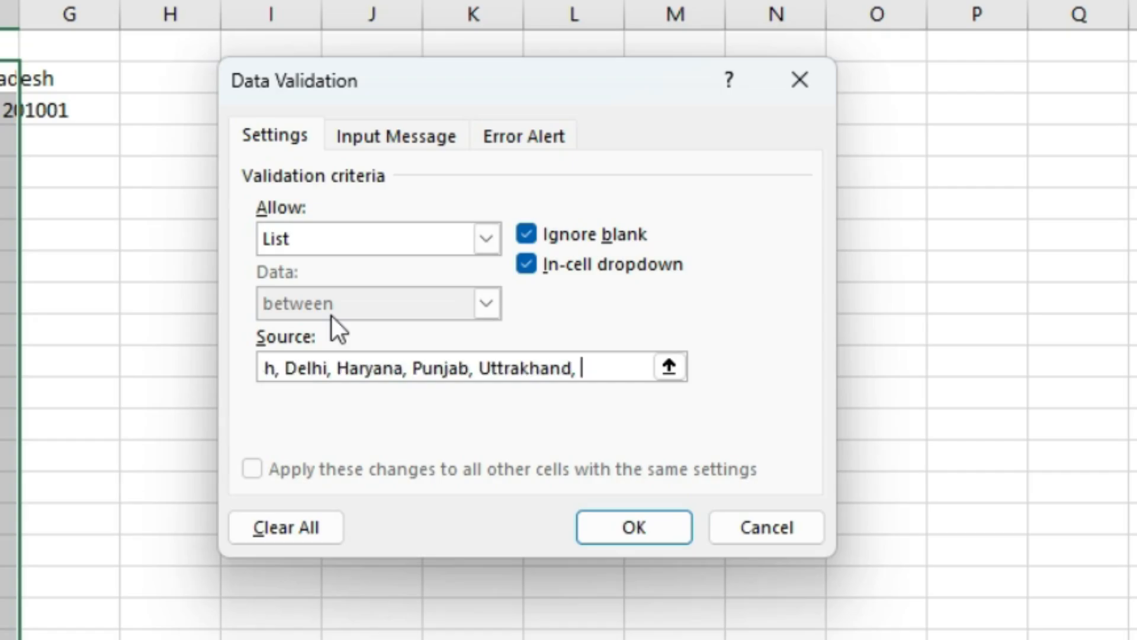
{"action": "type", "text": "Madhya Pradesh"}
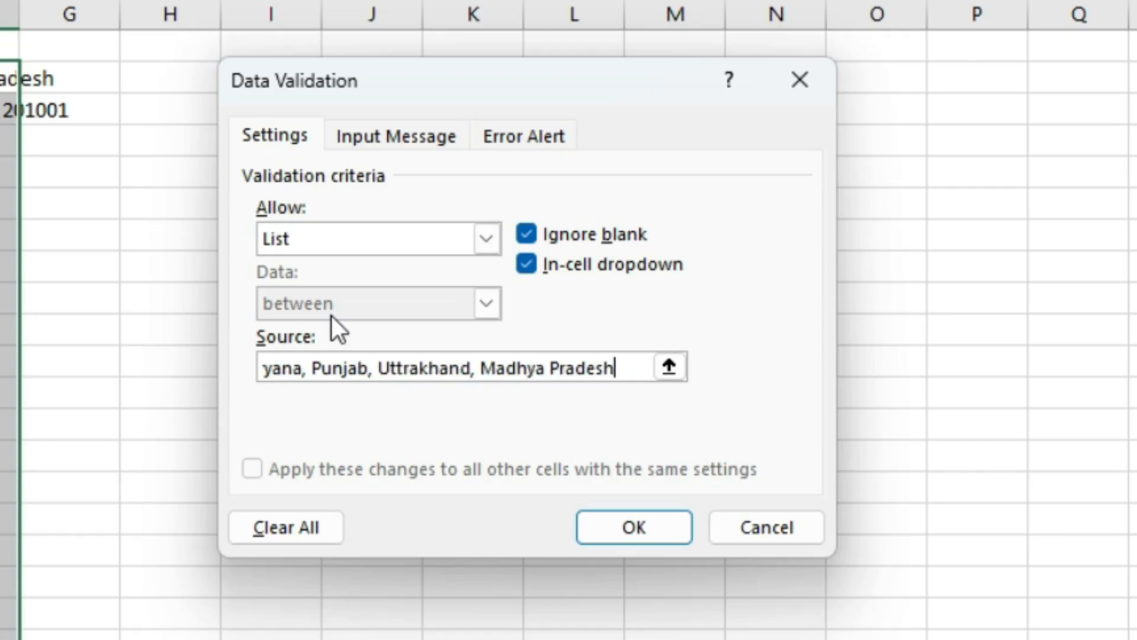
{"action": "left_click", "coordinate": [598, 522]}
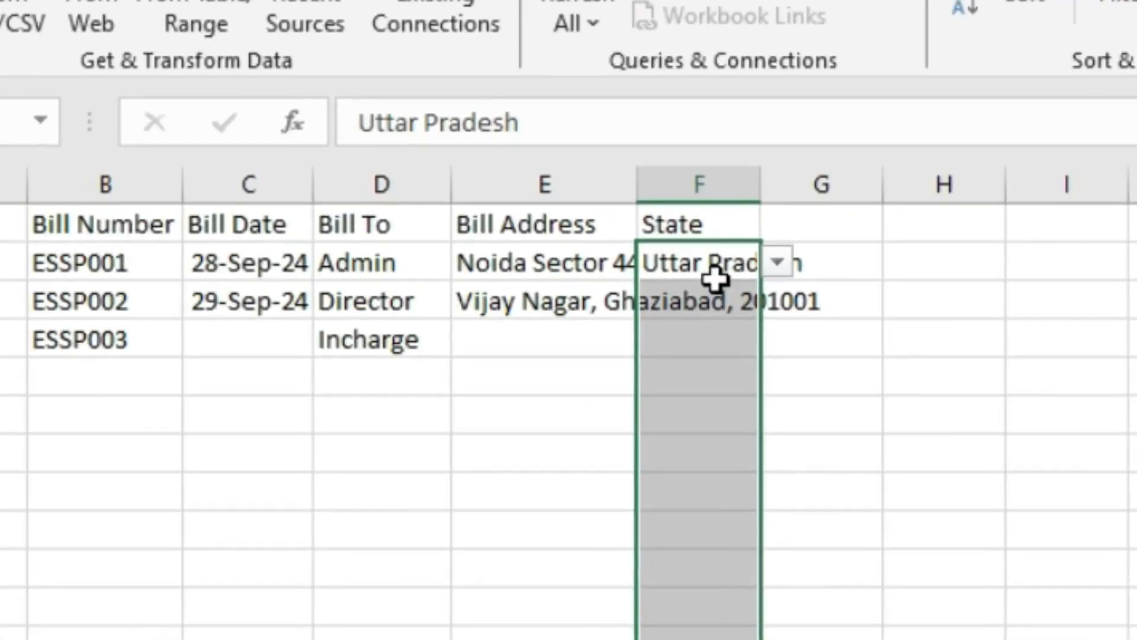
- Choose Uttar Pradesh from the State dropdown in F2 for bill ESSP001 and in F3 for bill ESSP002
{"action": "left_click", "coordinate": [715, 279]}
{"action": "left_click", "coordinate": [777, 262]}
{"action": "left_click", "coordinate": [760, 319]}
{"action": "left_click", "coordinate": [777, 262]}
{"action": "left_click", "coordinate": [748, 294]}
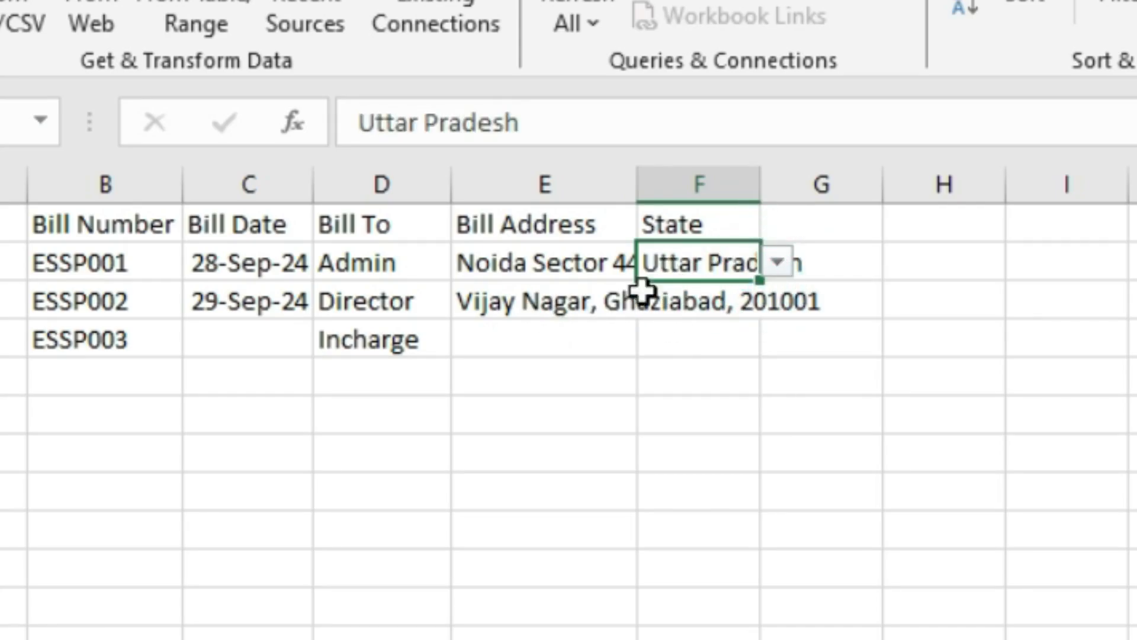
{"action": "left_click", "coordinate": [687, 301]}
{"action": "left_click", "coordinate": [777, 300]}
{"action": "left_click", "coordinate": [738, 335]}
- Enter the billing address for bill ESSP003 in E4 and choose Delhi as its state in F4
{"action": "double_click", "coordinate": [599, 337]}
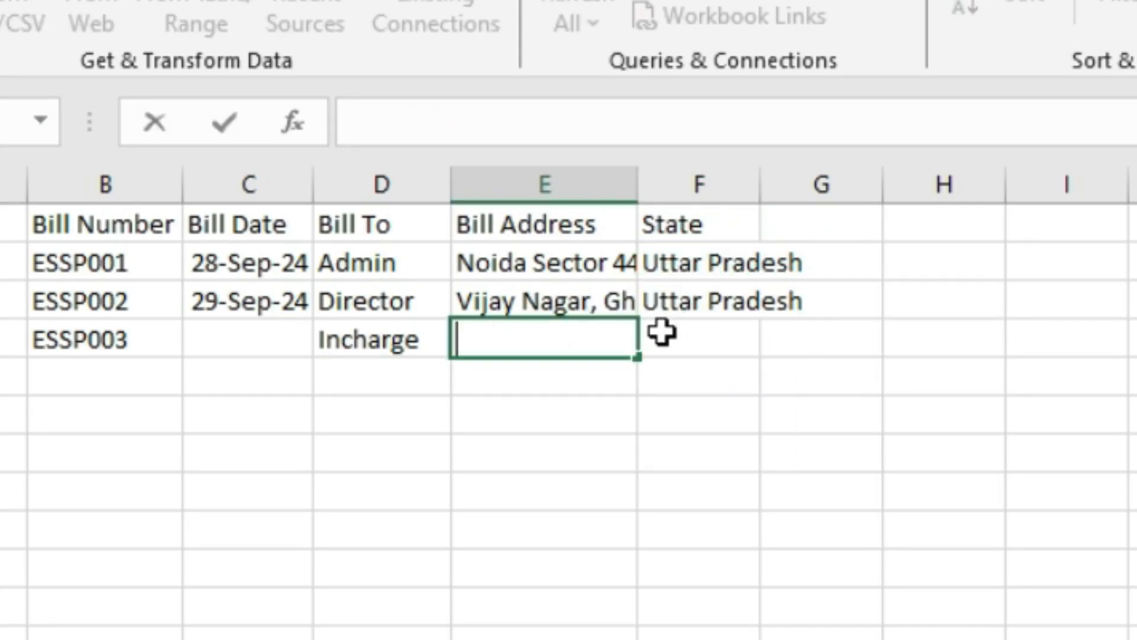
{"action": "type", "text": "Chandhi Chowk , Delhi"}
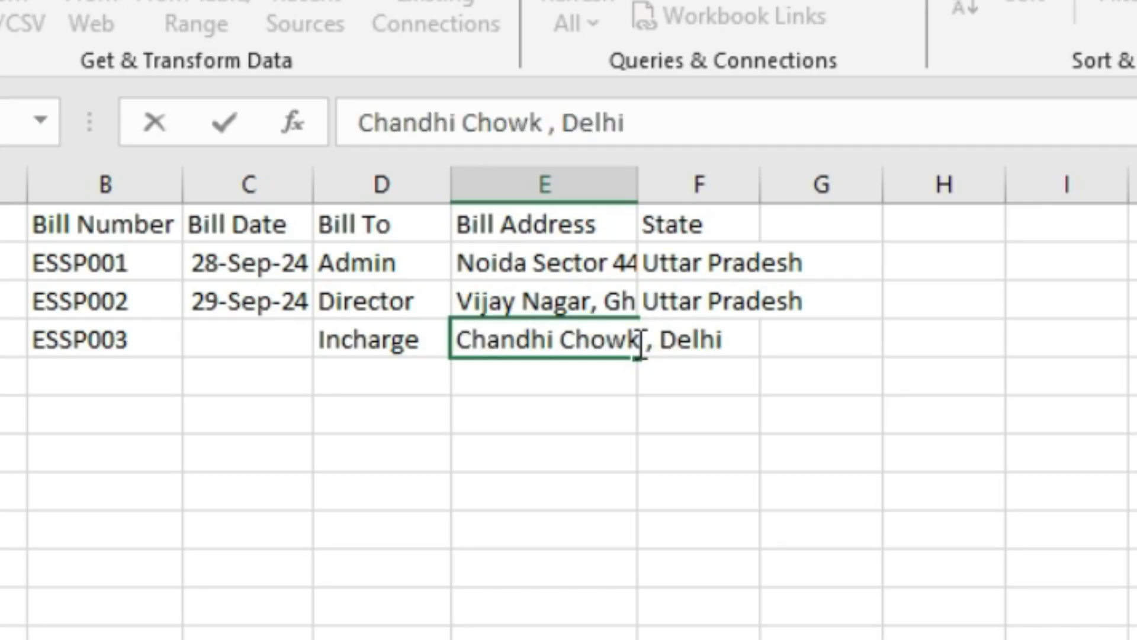
{"action": "left_click", "coordinate": [699, 350]}
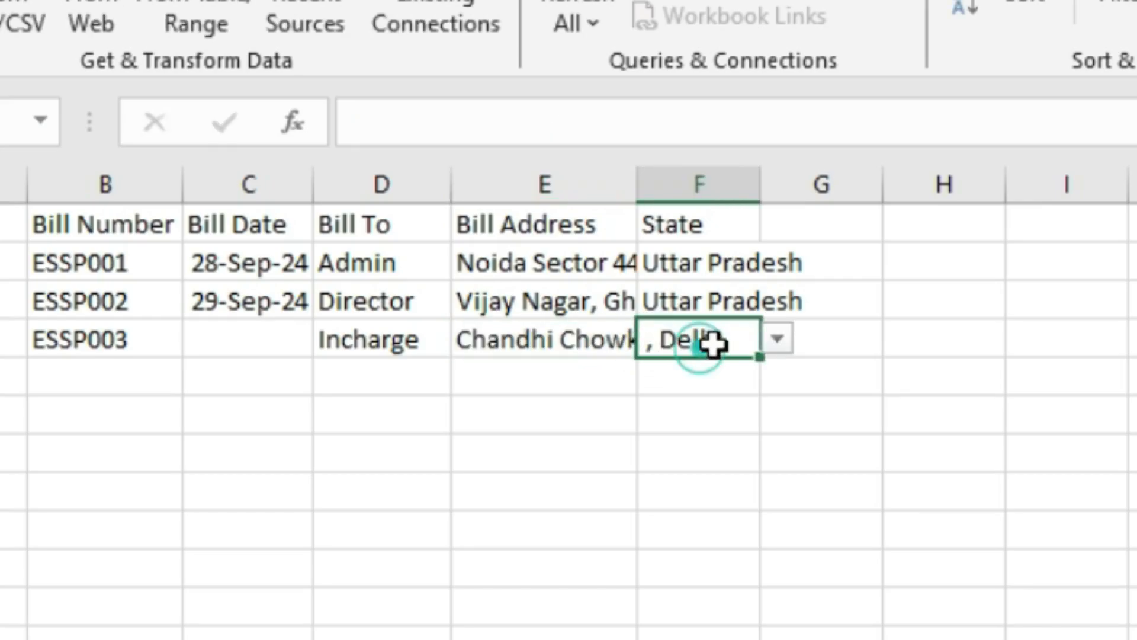
{"action": "left_click", "coordinate": [777, 339]}
{"action": "left_click", "coordinate": [739, 391]}
- Enter the header GSTIN Number in G1 and fit columns F and G to their contents
{"action": "double_click", "coordinate": [762, 184]}
{"action": "left_click", "coordinate": [876, 223]}
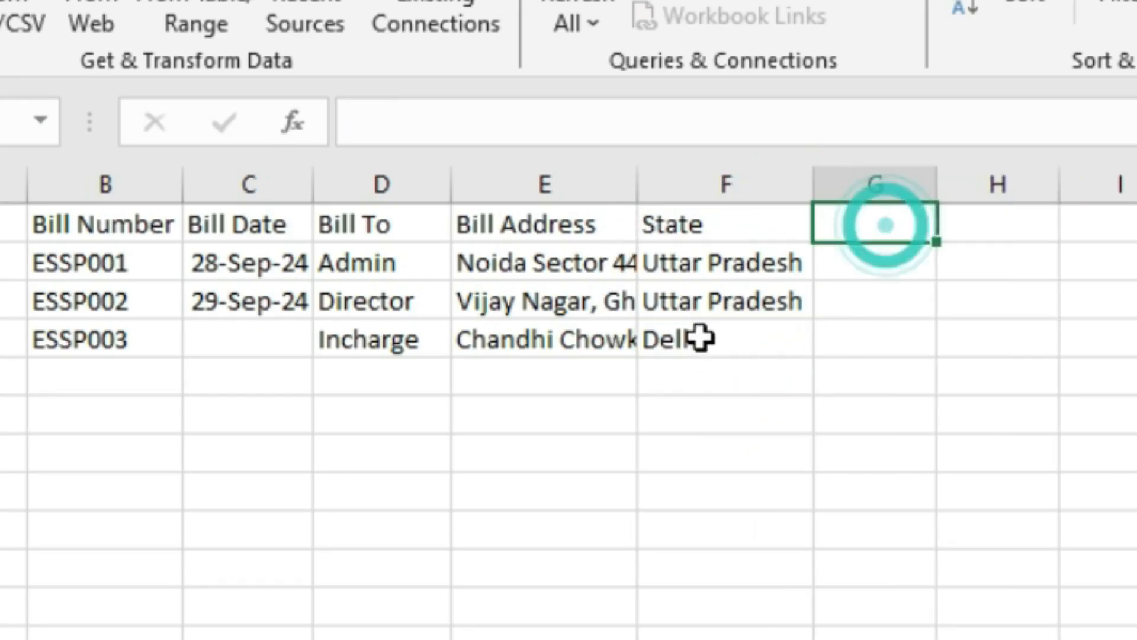
{"action": "left_click", "coordinate": [508, 339]}
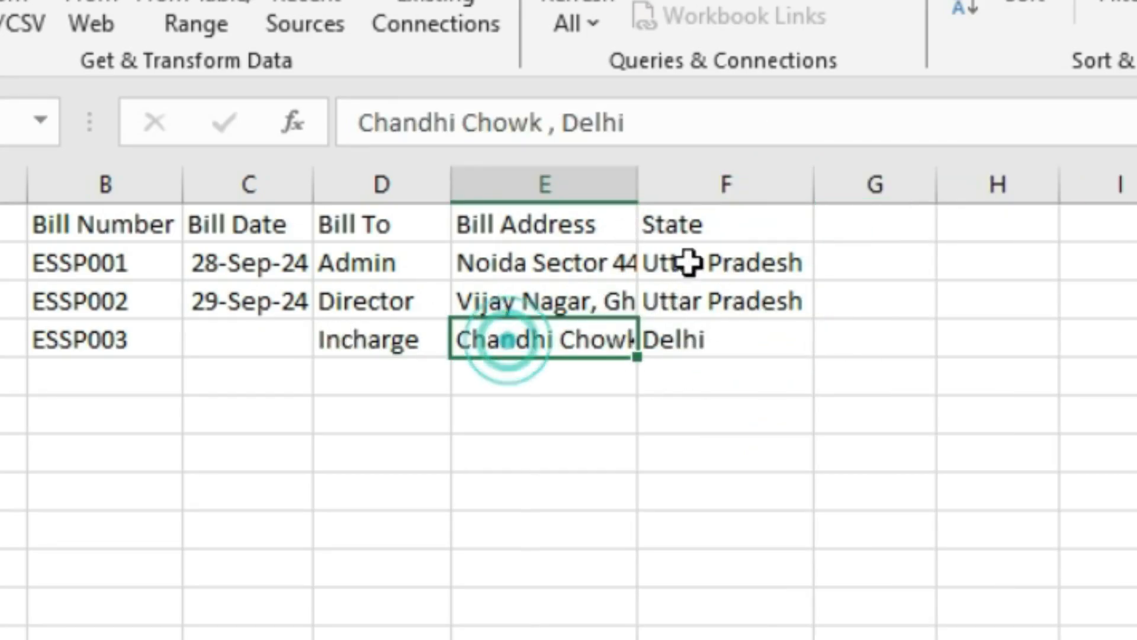
{"action": "left_click_drag", "start_coordinate": [691, 262], "coordinate": [691, 338]}
{"action": "left_click", "coordinate": [892, 217]}
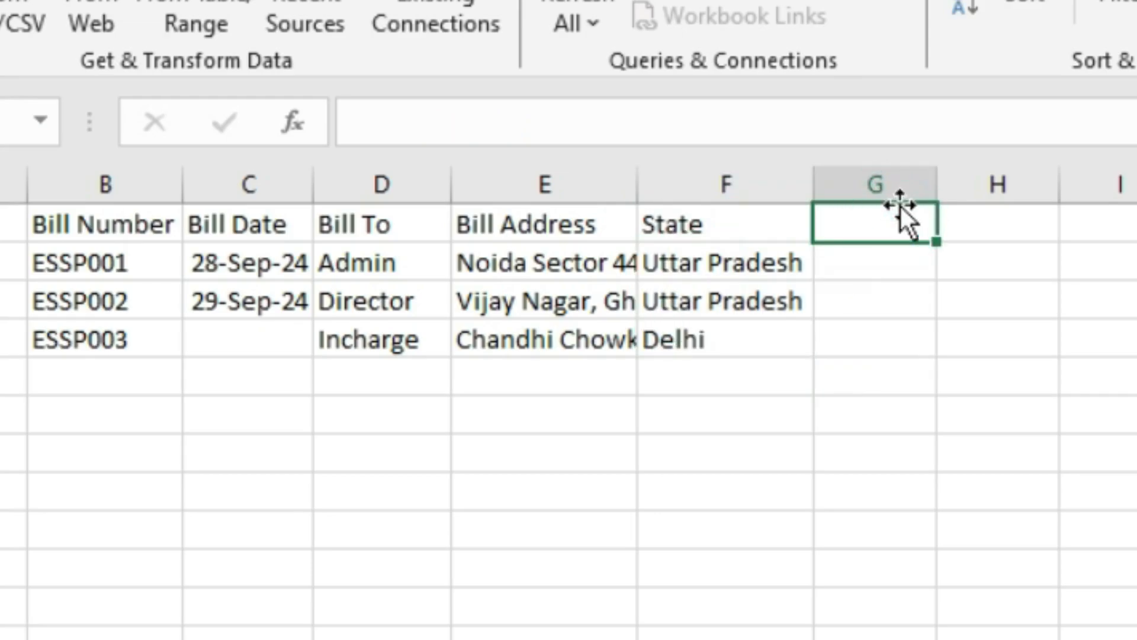
{"action": "type", "text": "GS"}
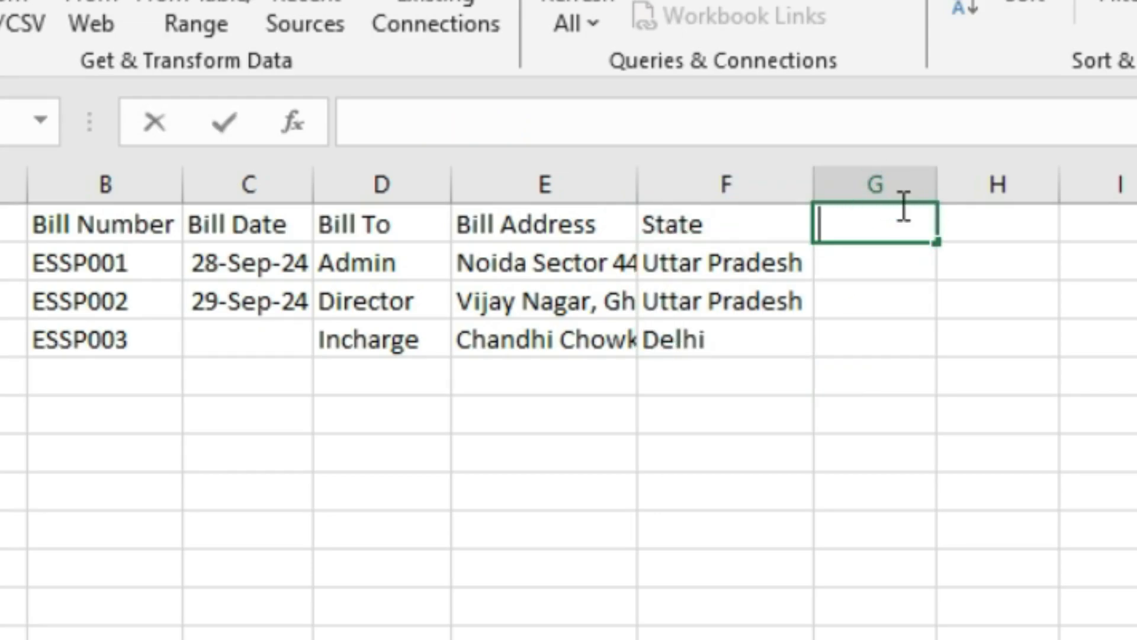
{"action": "type", "text": "TIN Number"}
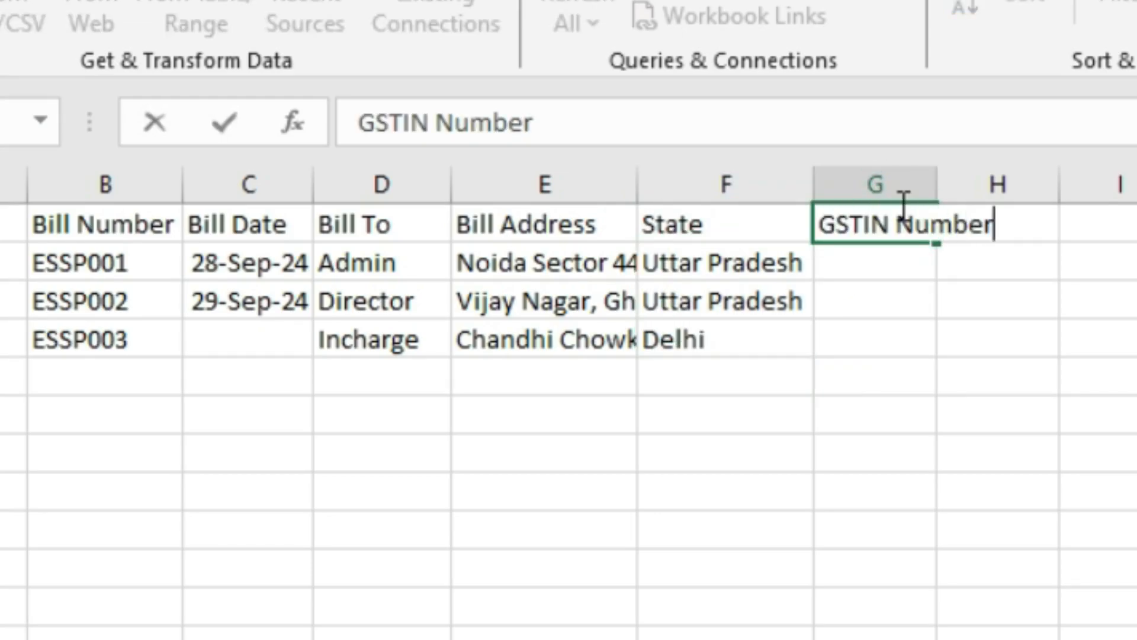
{"action": "key", "text": "Tab"}
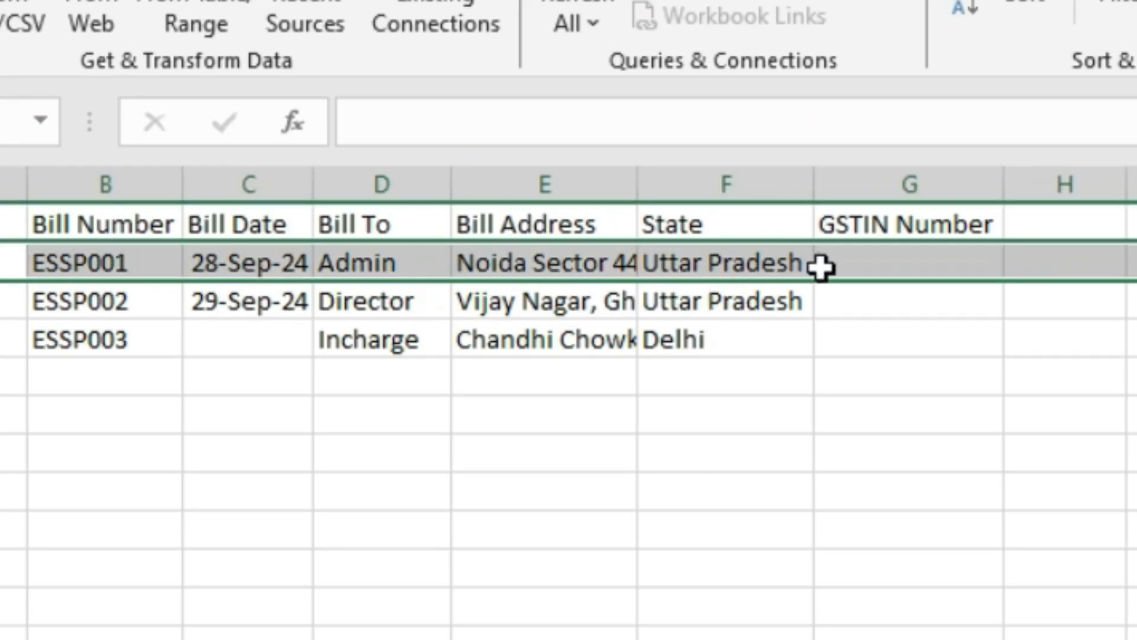
- Fill the GSTIN Number column with the placeholders GSTUP in G2 and G3 and GSTDelhi in G4
{"action": "left_click", "coordinate": [835, 263]}
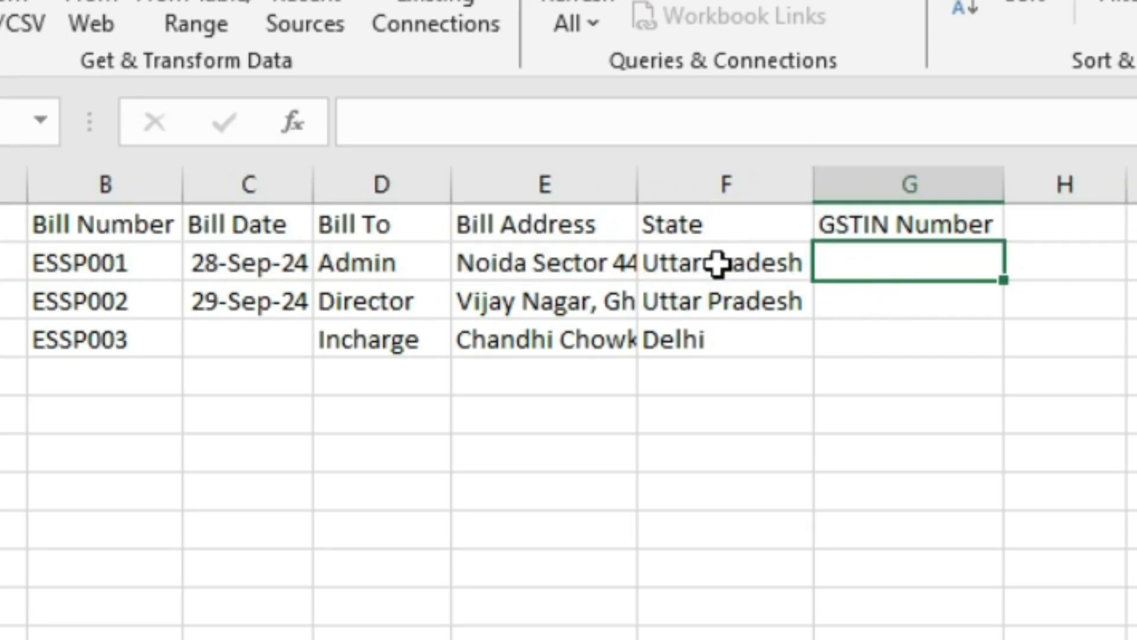
{"action": "type", "text": "GSTUP"}
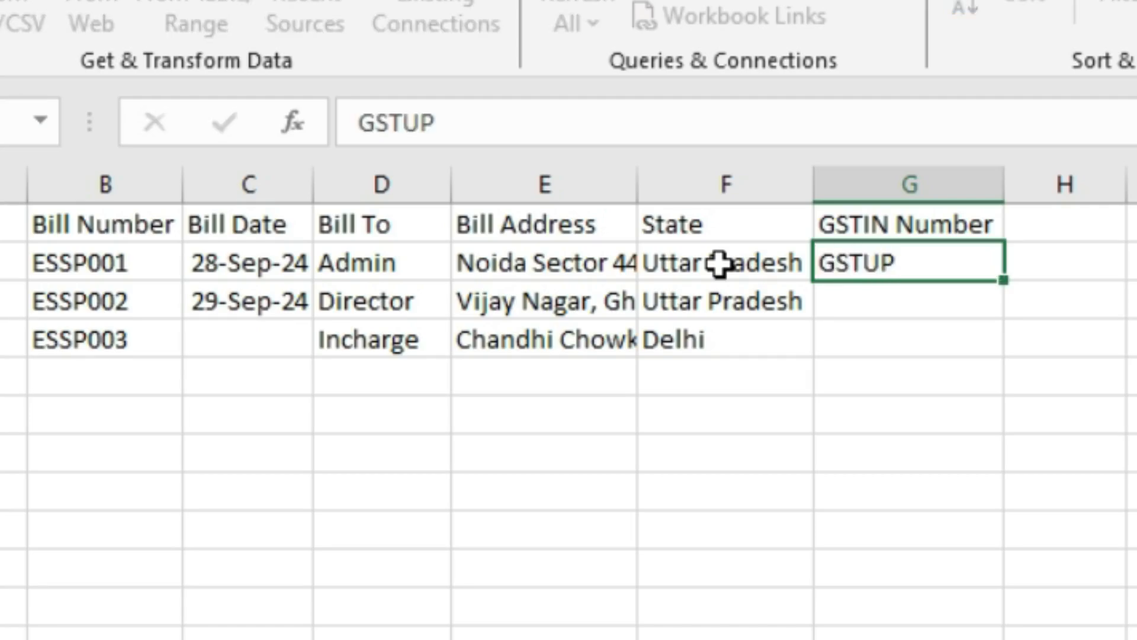
{"action": "key", "text": "Return"}
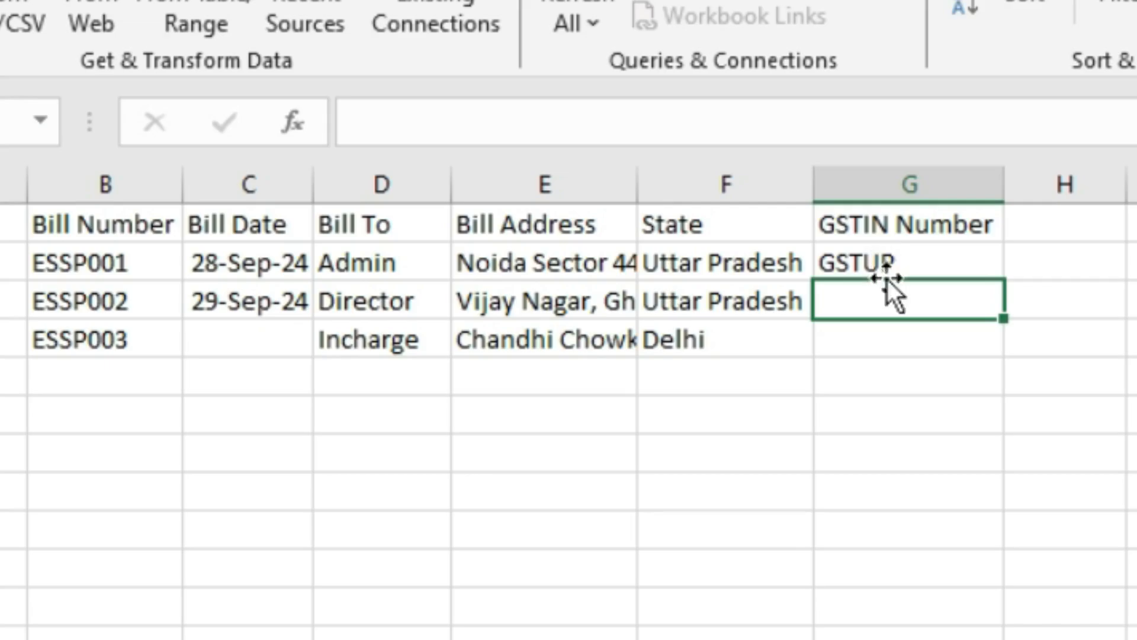
{"action": "type", "text": "GST"}
{"action": "key", "text": "Return"}
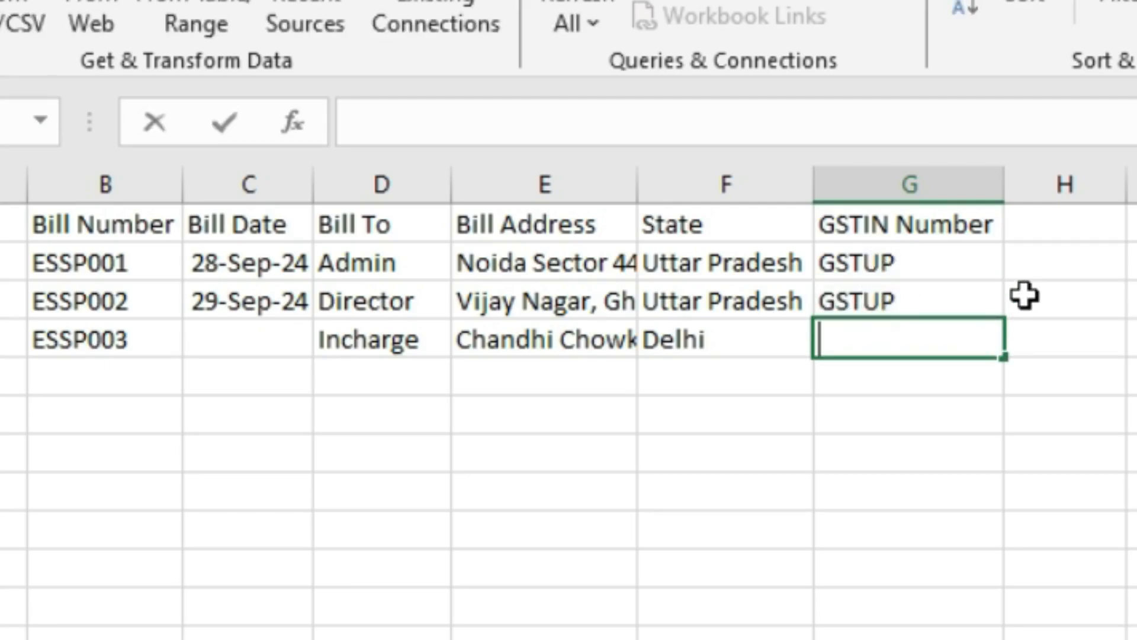
{"action": "type", "text": "GSTDelhi"}
{"action": "key", "text": "Return"}
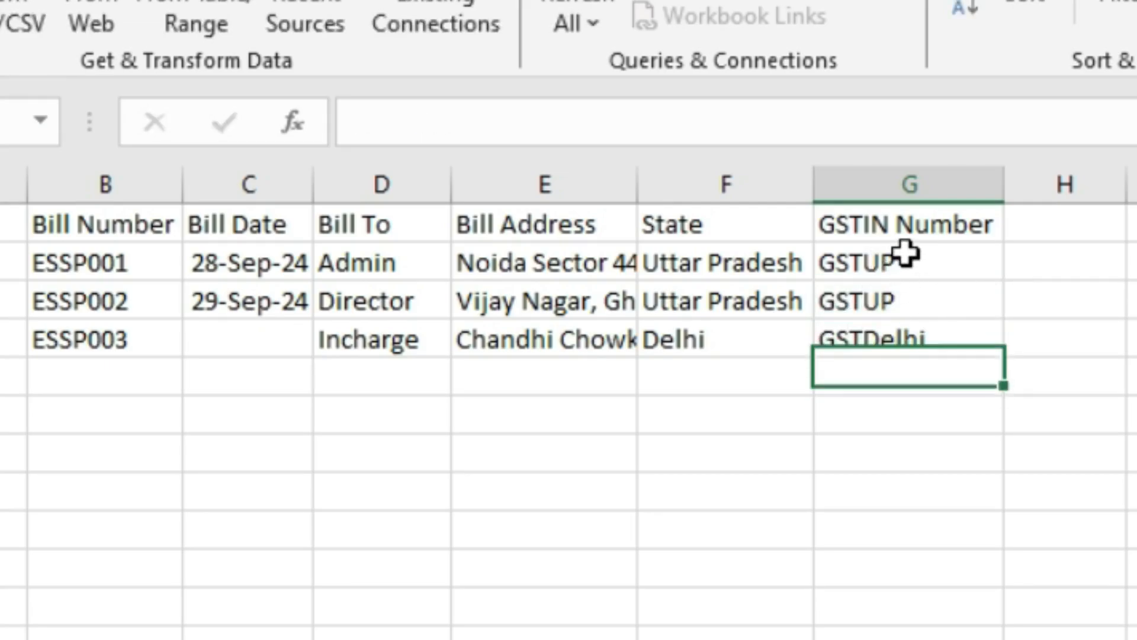
{"action": "left_click", "coordinate": [908, 254]}
{"action": "key", "text": "ctrl+shift+Down"}
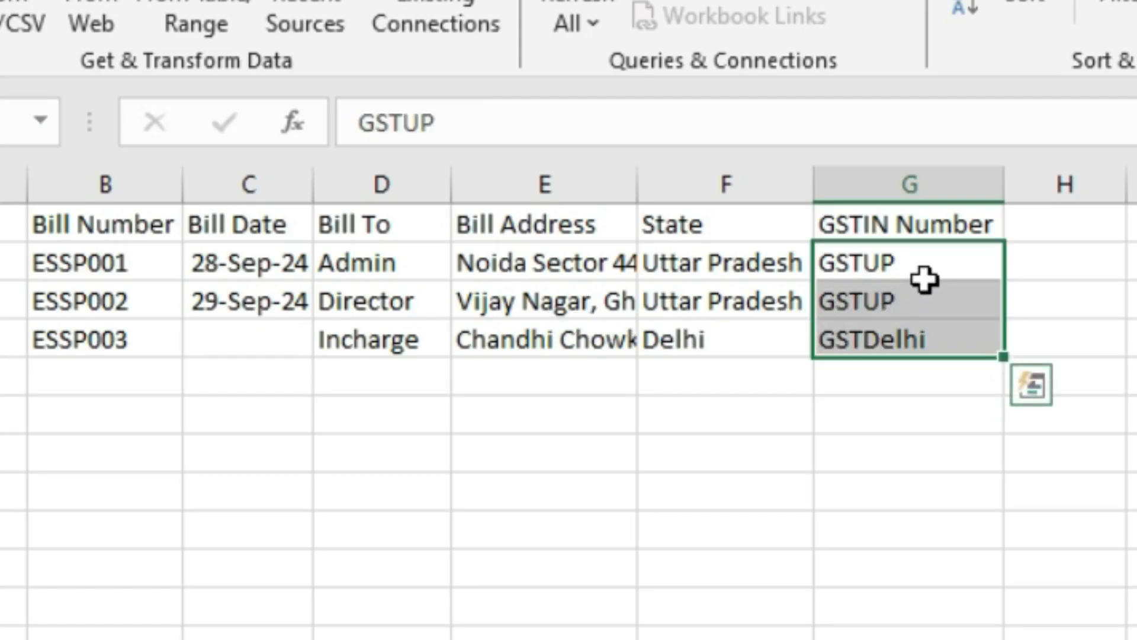
- Enter the header Type Of GST in H1 and fit column H to its contents
{"action": "left_click", "coordinate": [1063, 234]}
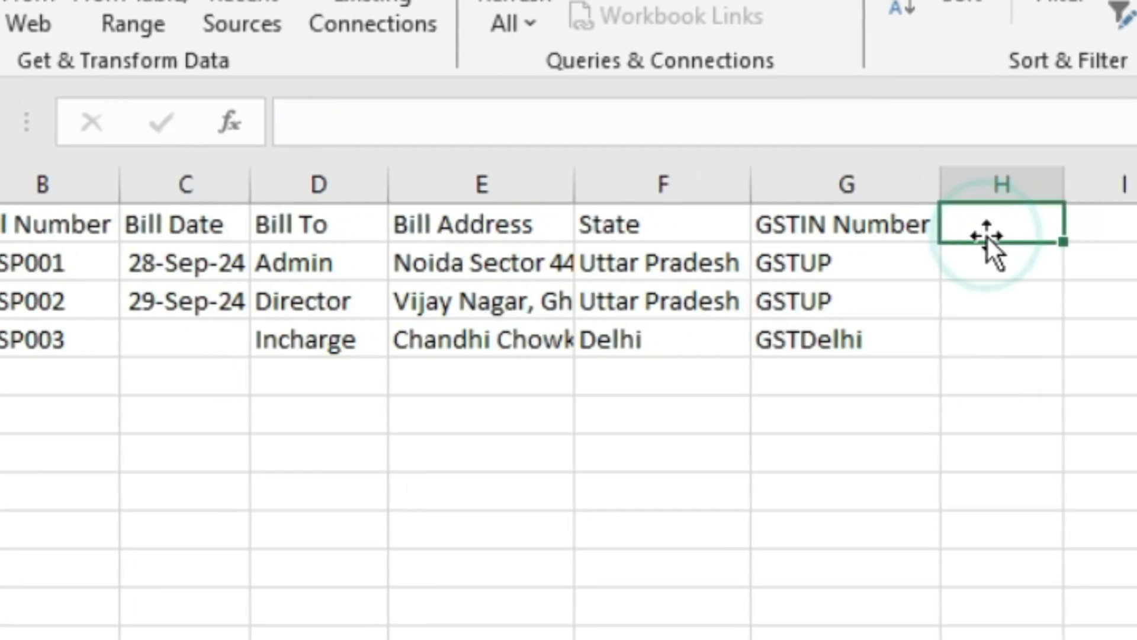
{"action": "type", "text": "Type Of GST"}
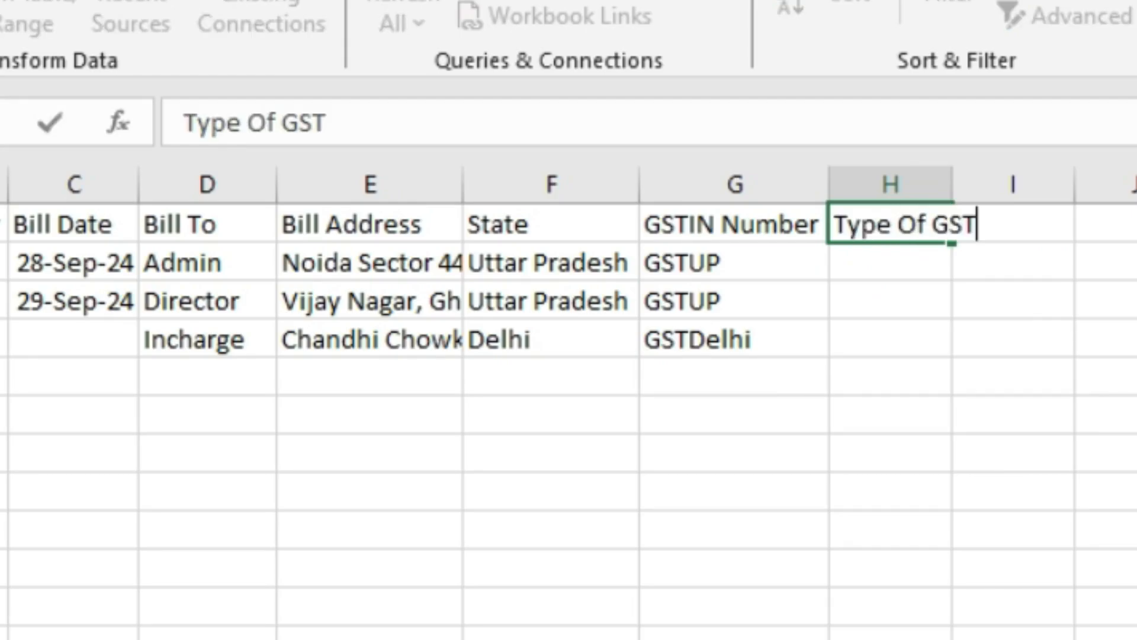
{"action": "key", "text": "Return"}
{"action": "double_click", "coordinate": [952, 184]}
- Enter Intra State in H2 as the GST type and copy it down to H3
{"action": "left_click", "coordinate": [924, 261]}
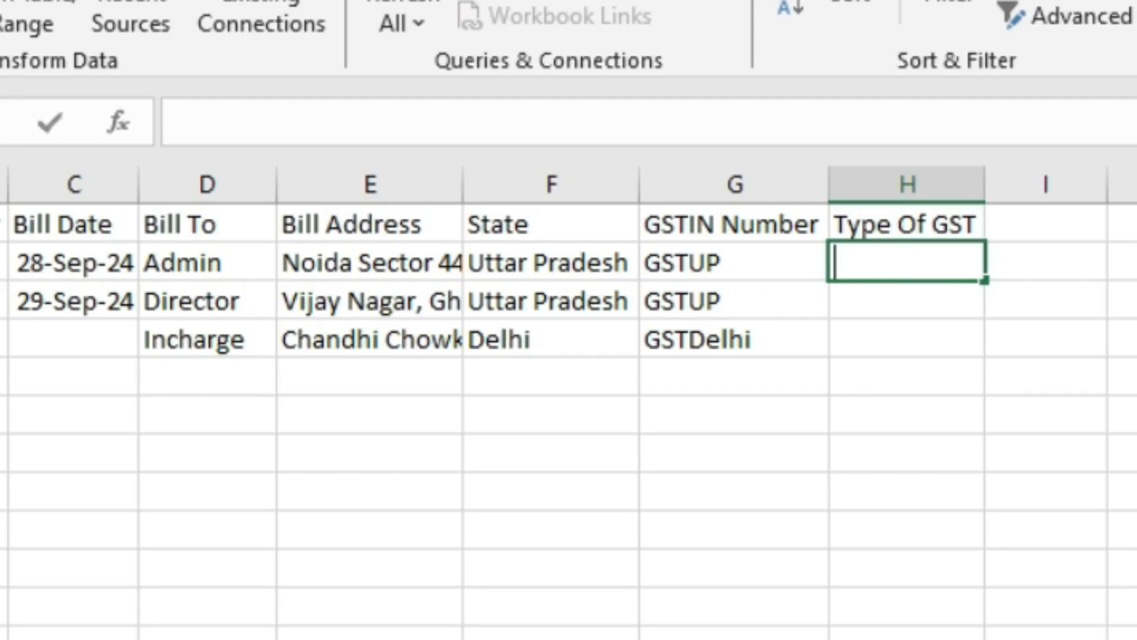
{"action": "type", "text": "Intra State"}
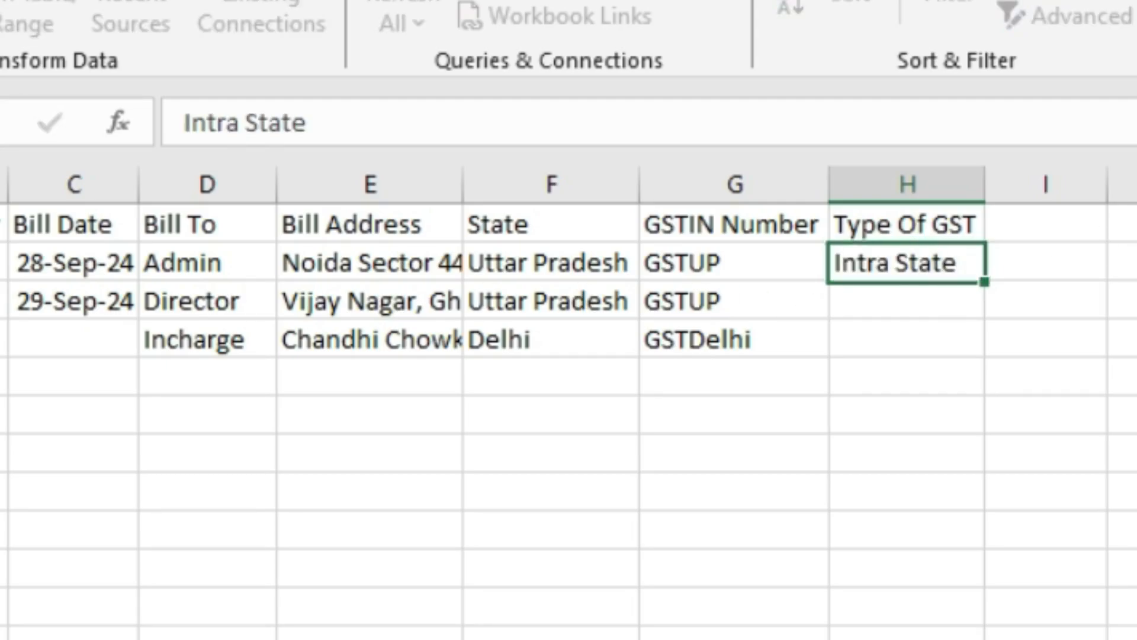
{"action": "key", "text": "ctrl+Return"}
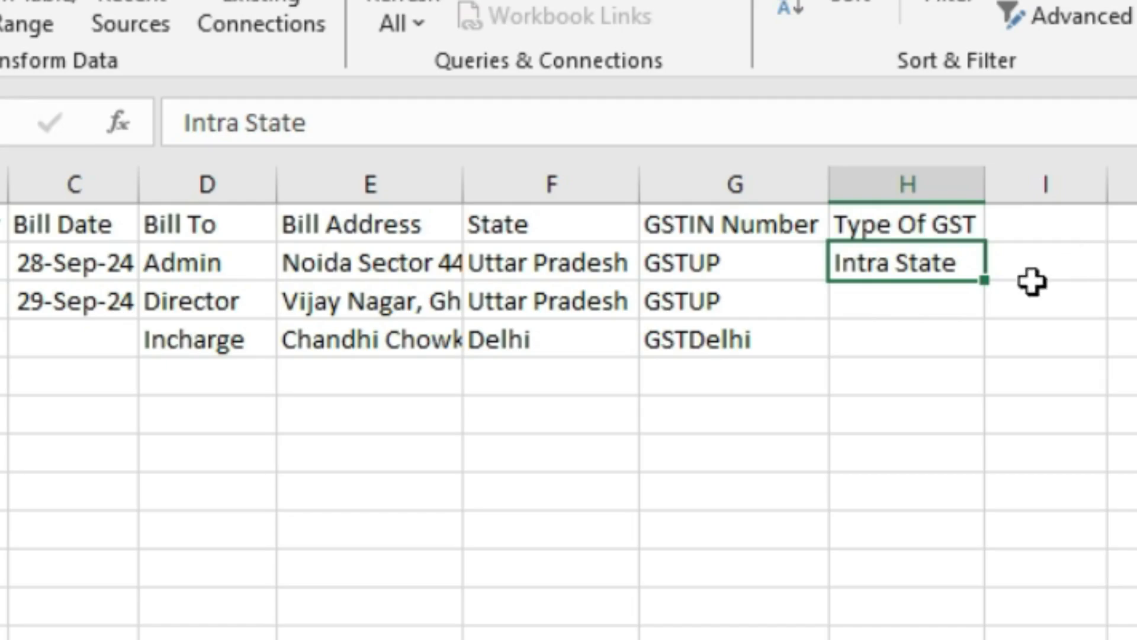
{"action": "left_click", "coordinate": [909, 308]}
{"action": "key", "text": "ctrl+d"}
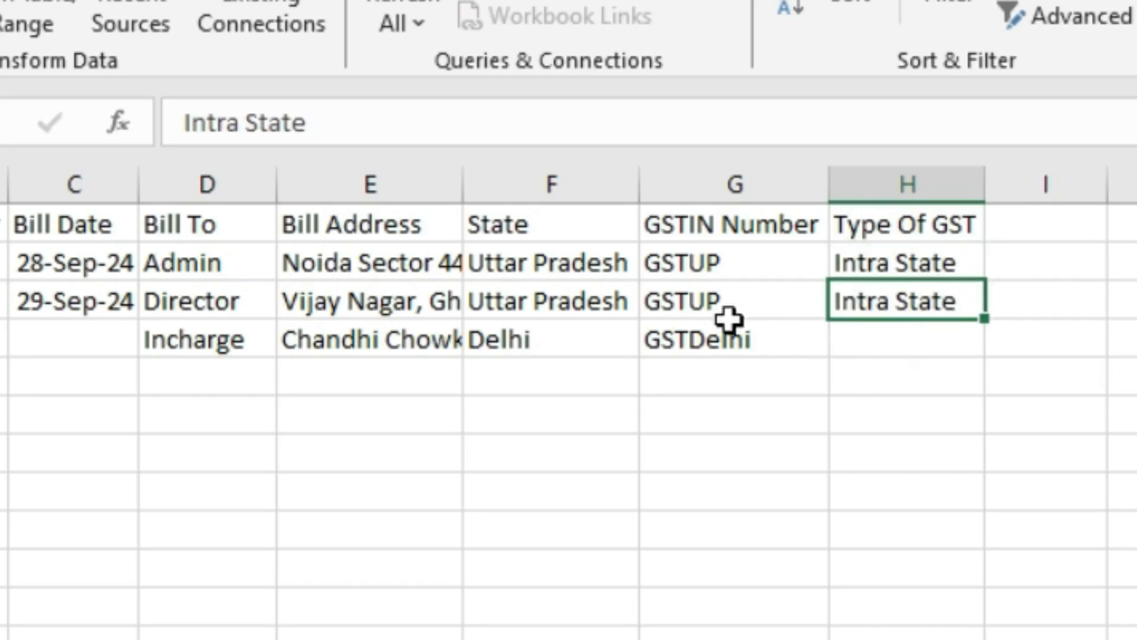
- Enter Inter State in H4 as the GST type of the Delhi bill
{"action": "left_click", "coordinate": [685, 343]}
{"action": "left_click", "coordinate": [944, 336]}
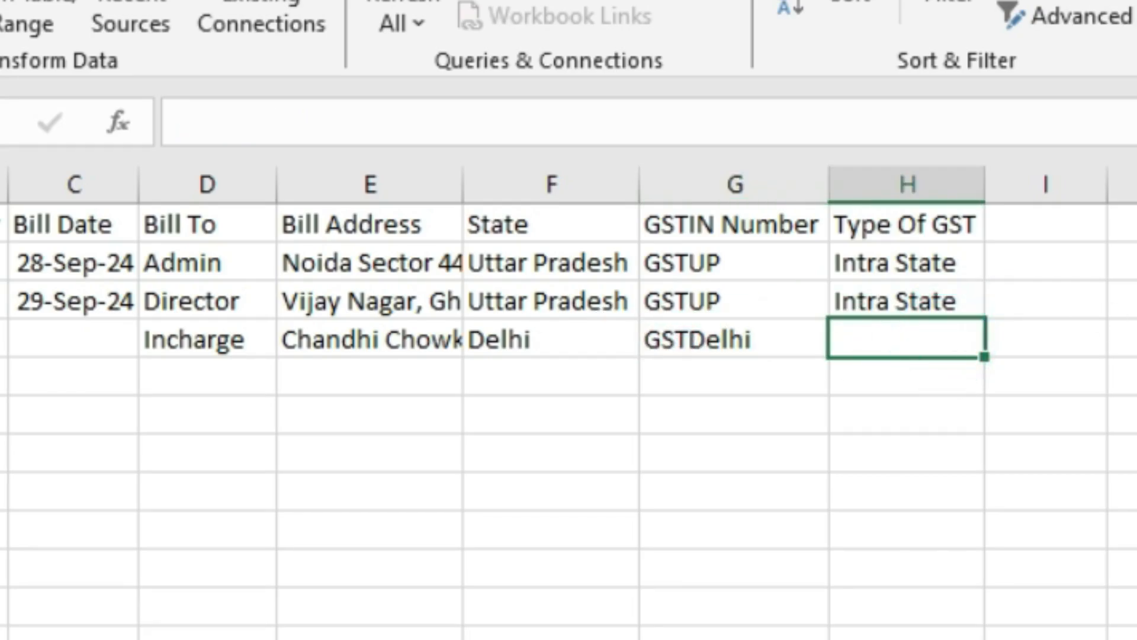
{"action": "type", "text": "Inter S"}
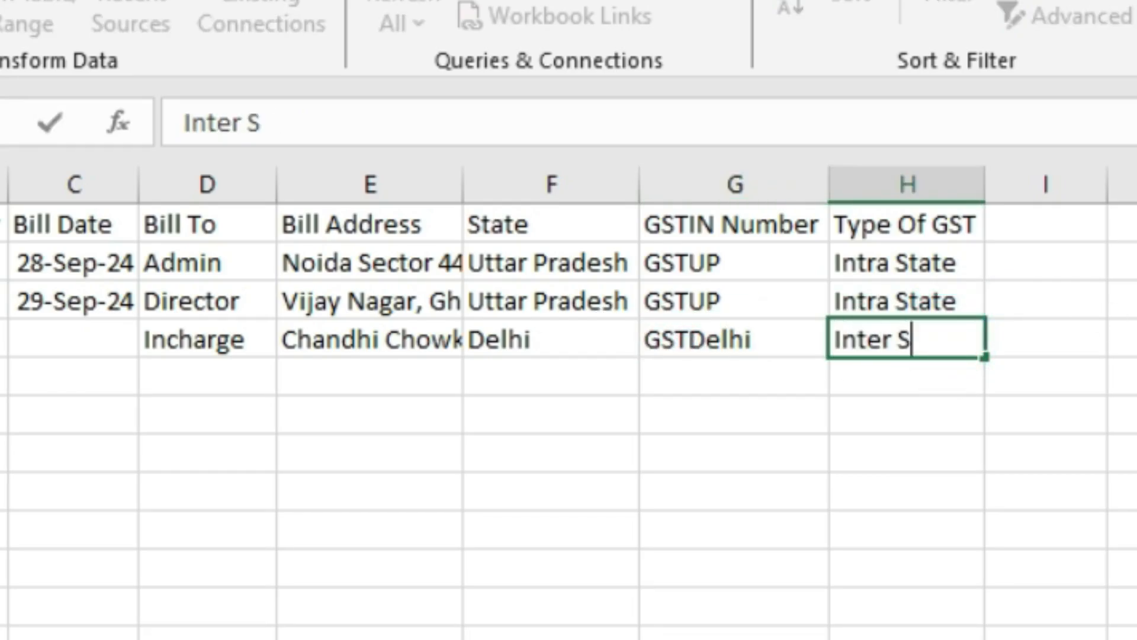
{"action": "type", "text": "tate"}
{"action": "key", "text": "Return"}
- Add a list data validation with the options Intra State and Inter State to the Type Of GST column from H2 down
{"action": "left_click_drag", "start_coordinate": [939, 257], "coordinate": [919, 447]}
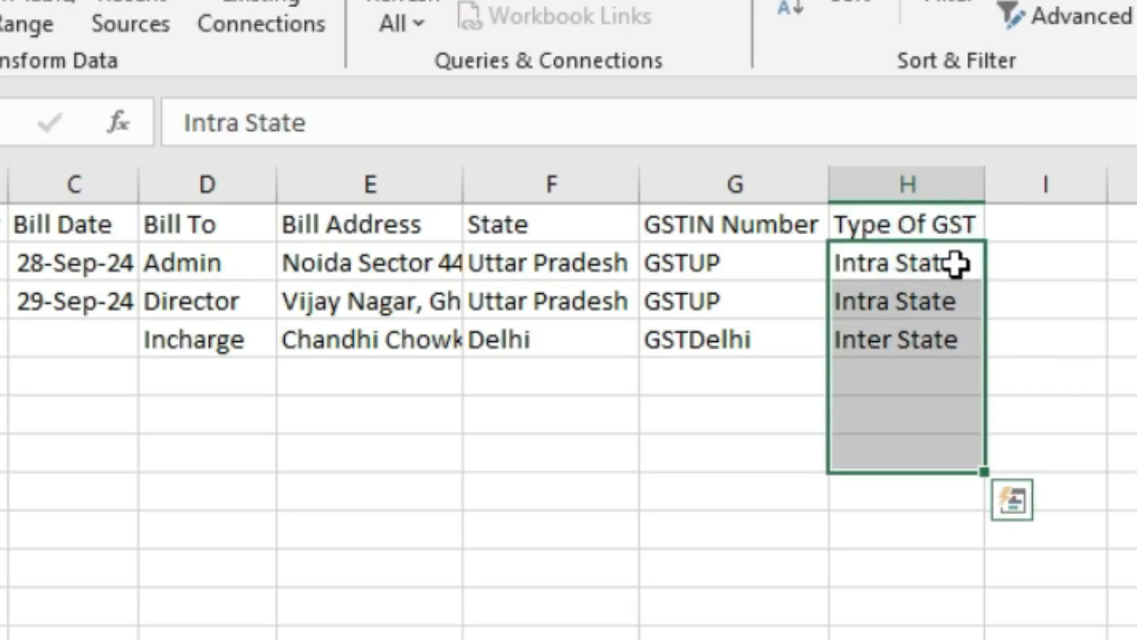
{"action": "key", "text": "ctrl+shift+Down"}
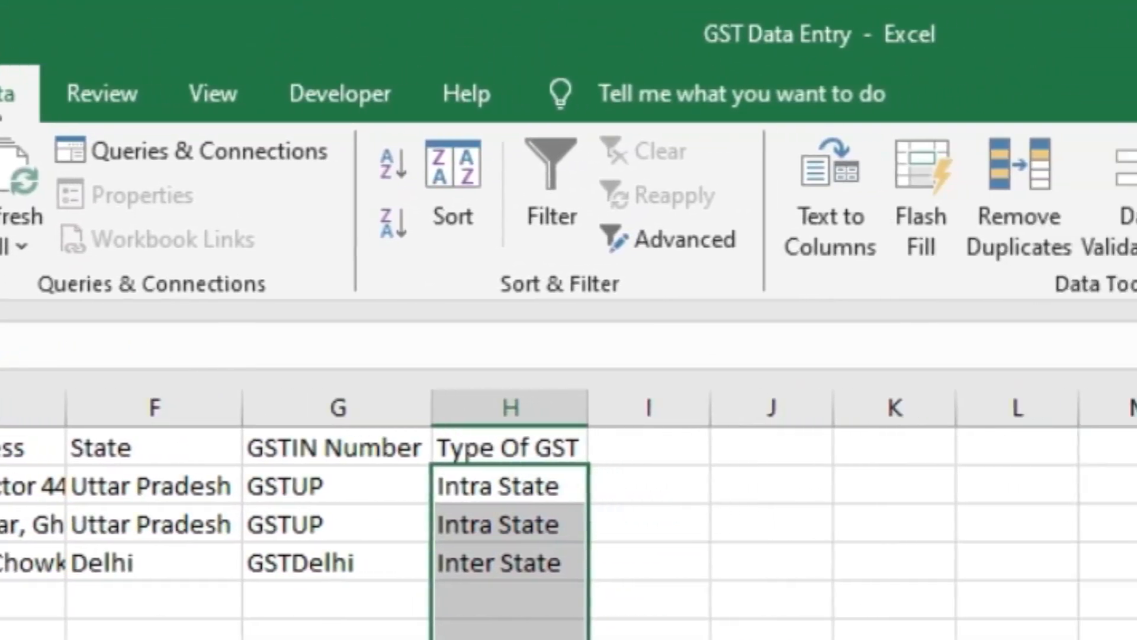
{"action": "left_click", "coordinate": [635, 172]}
{"action": "left_click", "coordinate": [369, 237]}
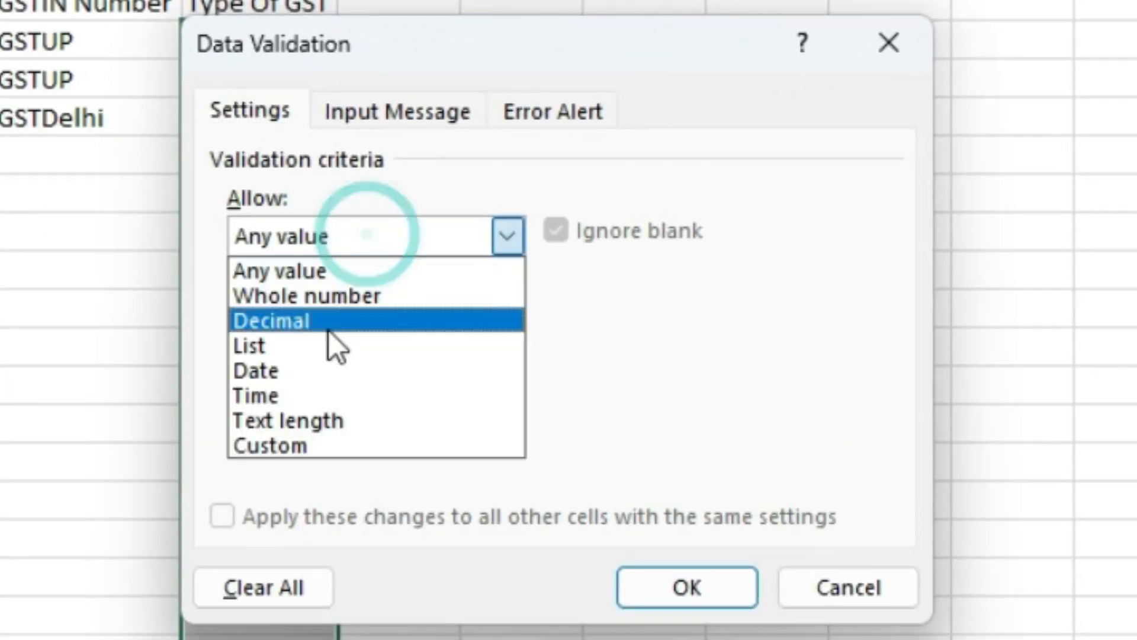
{"action": "left_click", "coordinate": [315, 347]}
{"action": "left_click", "coordinate": [321, 388]}
{"action": "type", "text": "Intra Stat"}
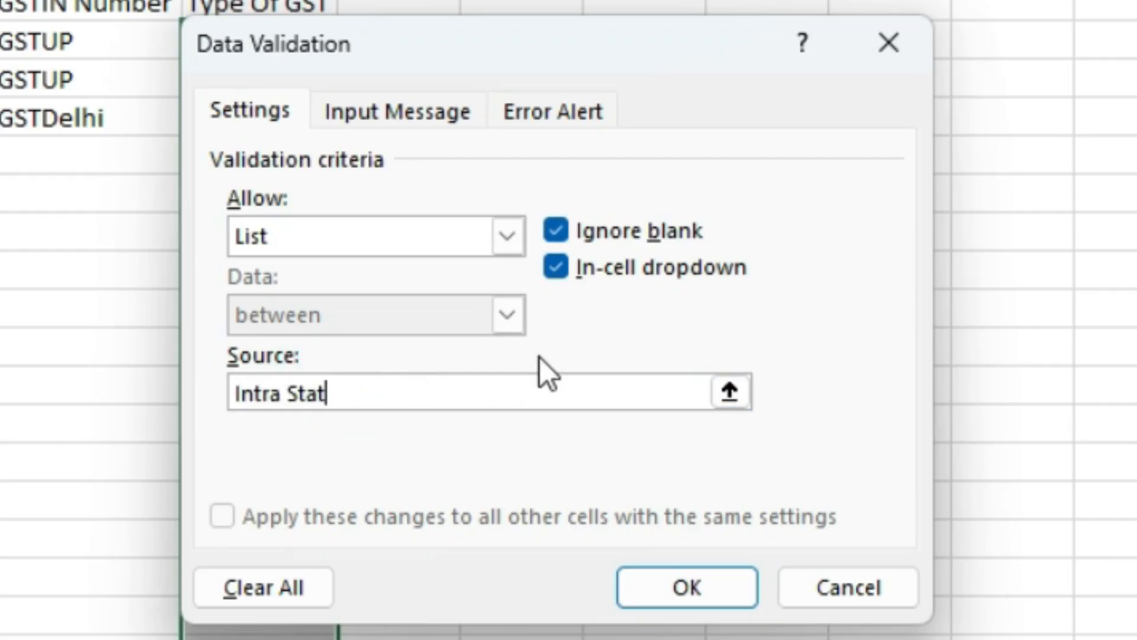
{"action": "type", "text": "e, Inter State"}
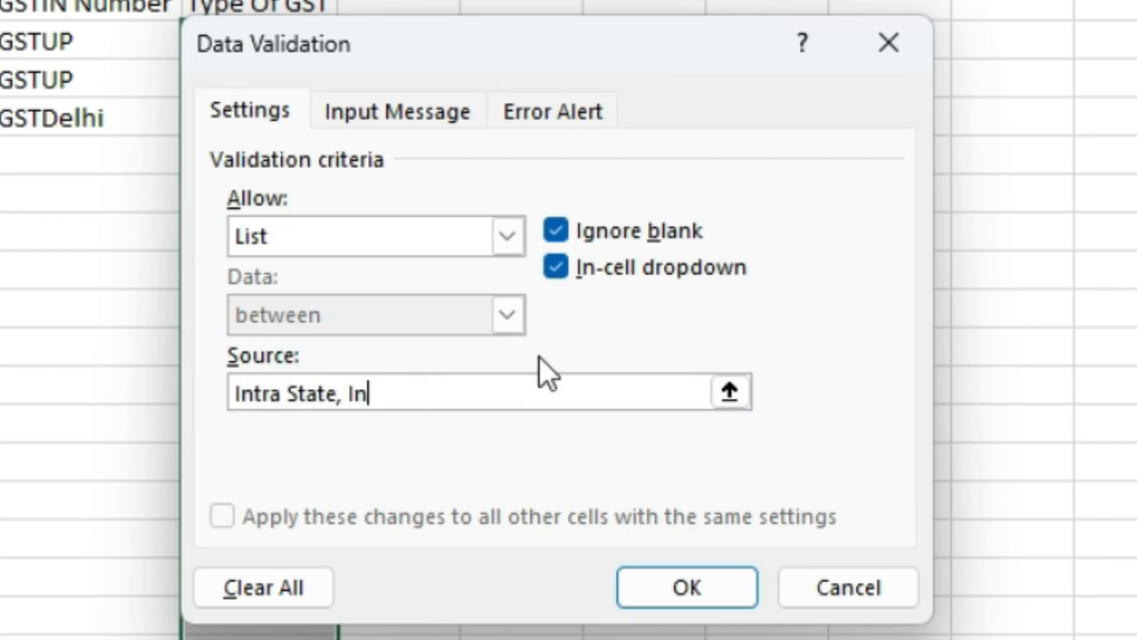
{"action": "left_click", "coordinate": [648, 601]}
- Choose Inter State from the dropdown as the GST type in H2 and H3
{"action": "left_click", "coordinate": [889, 167]}
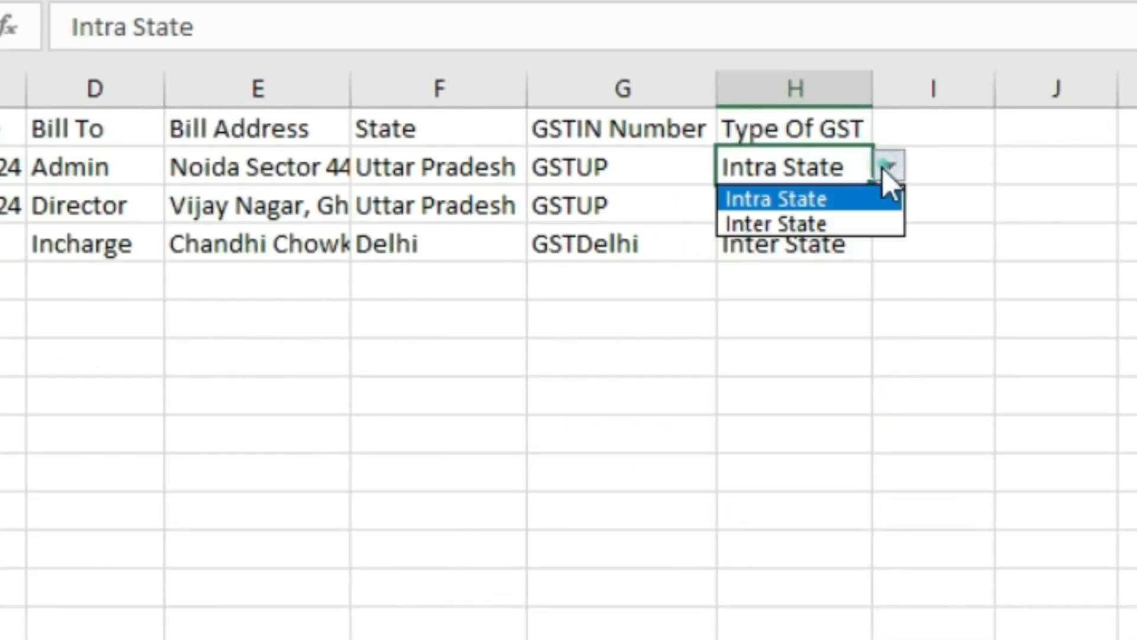
{"action": "left_click", "coordinate": [832, 228]}
{"action": "left_click", "coordinate": [841, 198]}
{"action": "left_click", "coordinate": [889, 204]}
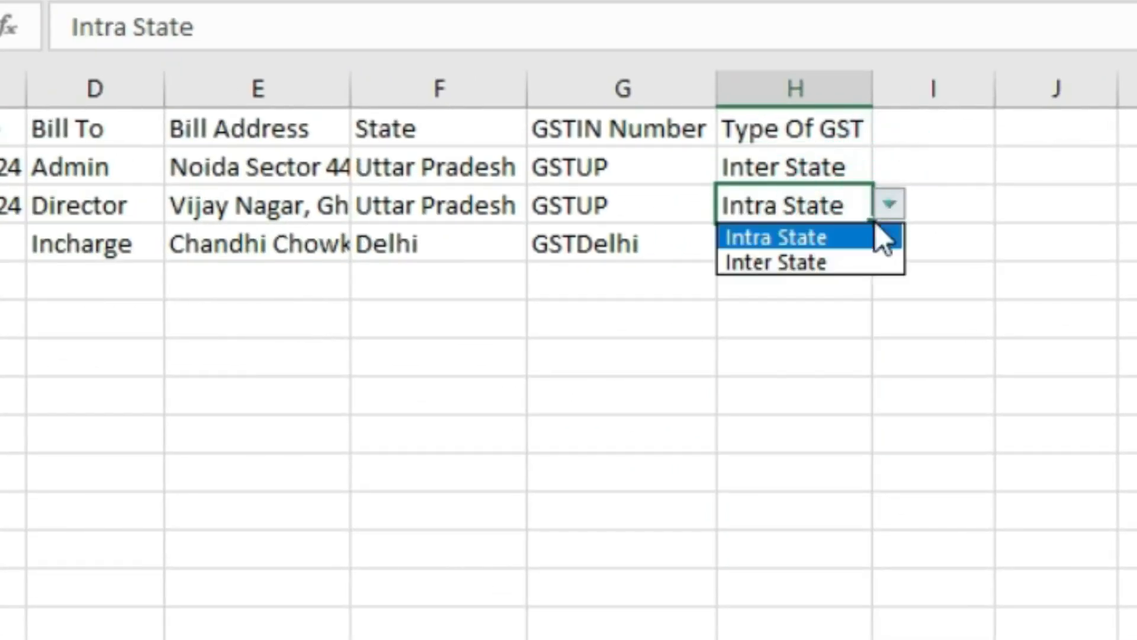
{"action": "left_click", "coordinate": [853, 261]}
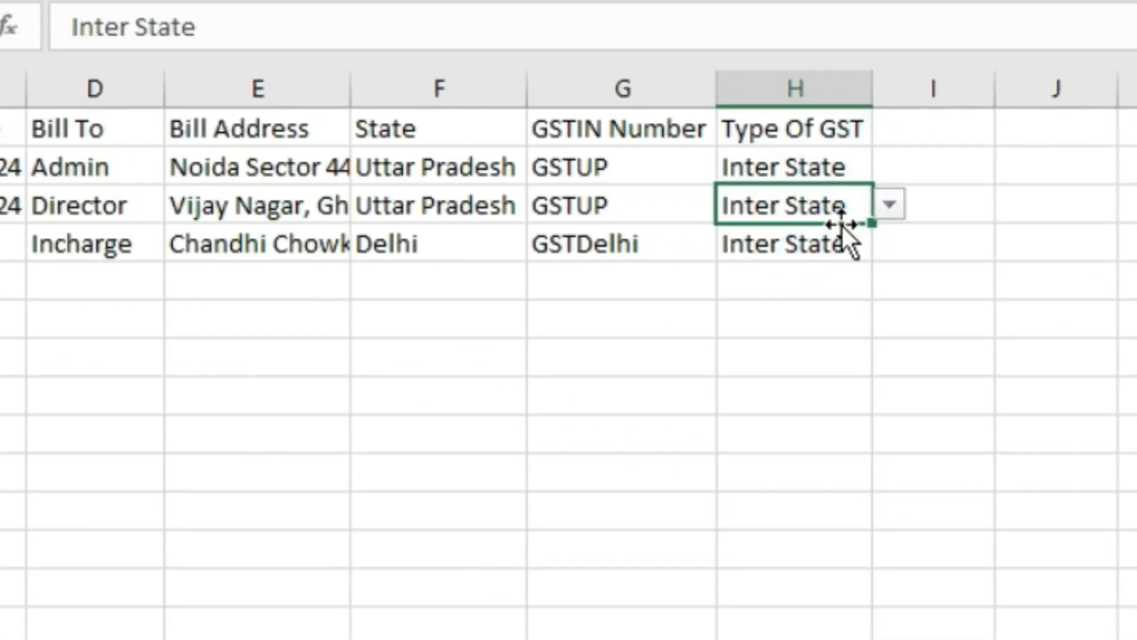
{"action": "left_click_drag", "start_coordinate": [823, 166], "coordinate": [819, 232]}
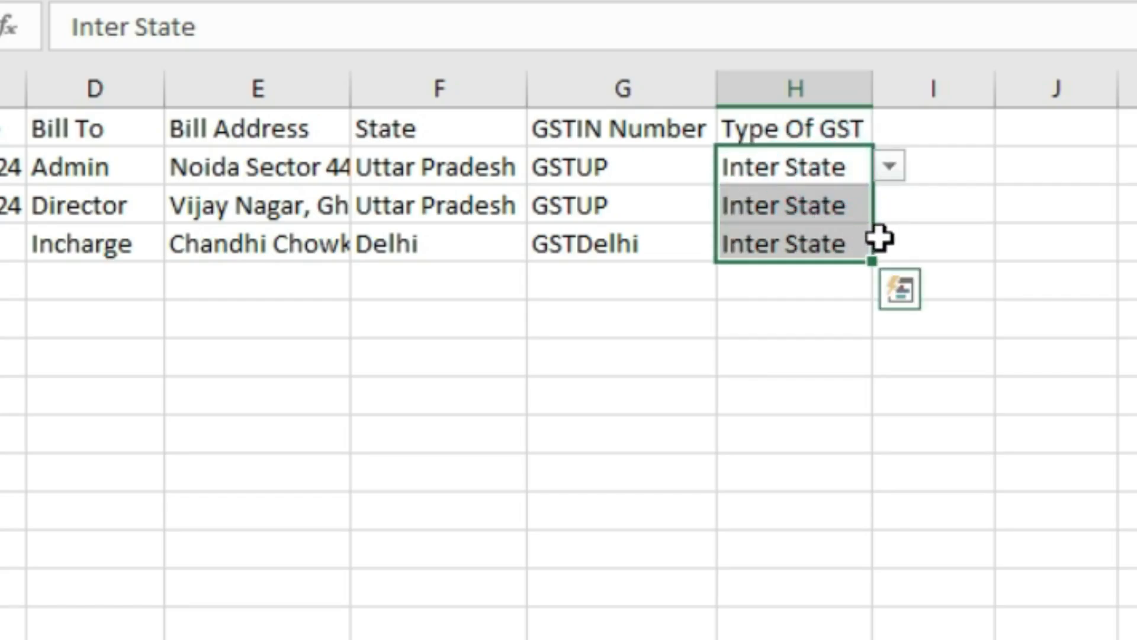
- Enter the header Description in I1 and fit column I to its contents
{"action": "left_click", "coordinate": [938, 132]}
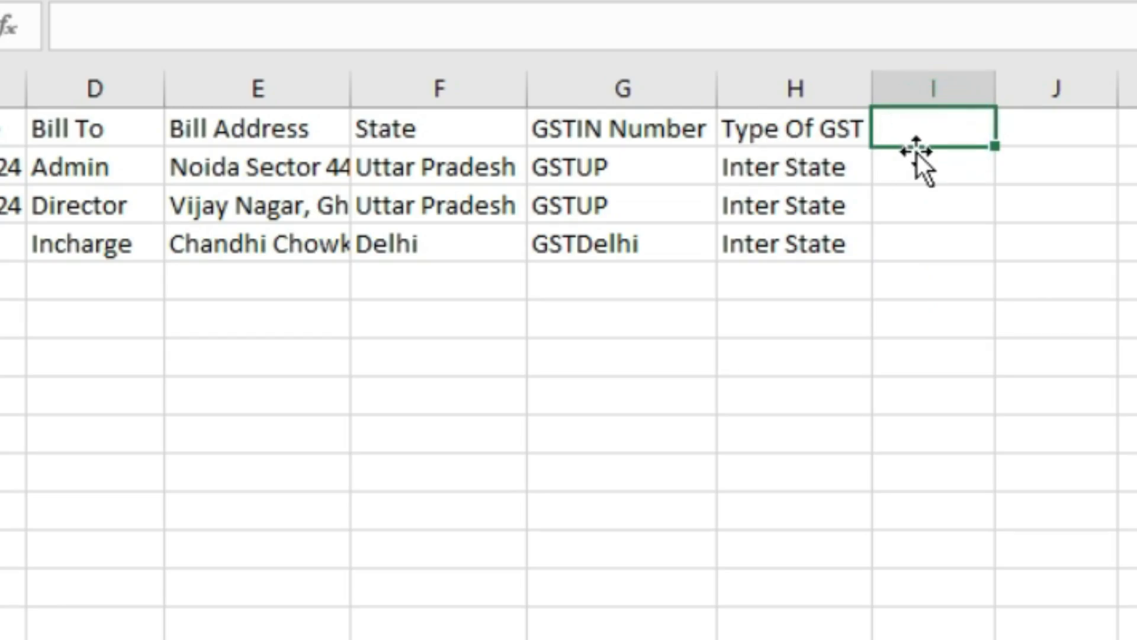
{"action": "type", "text": "Description"}
{"action": "key", "text": "Tab"}
{"action": "double_click", "coordinate": [993, 91]}
{"action": "left_click", "coordinate": [944, 170]}
{"action": "left_click_drag", "start_coordinate": [104, 170], "coordinate": [612, 175]}
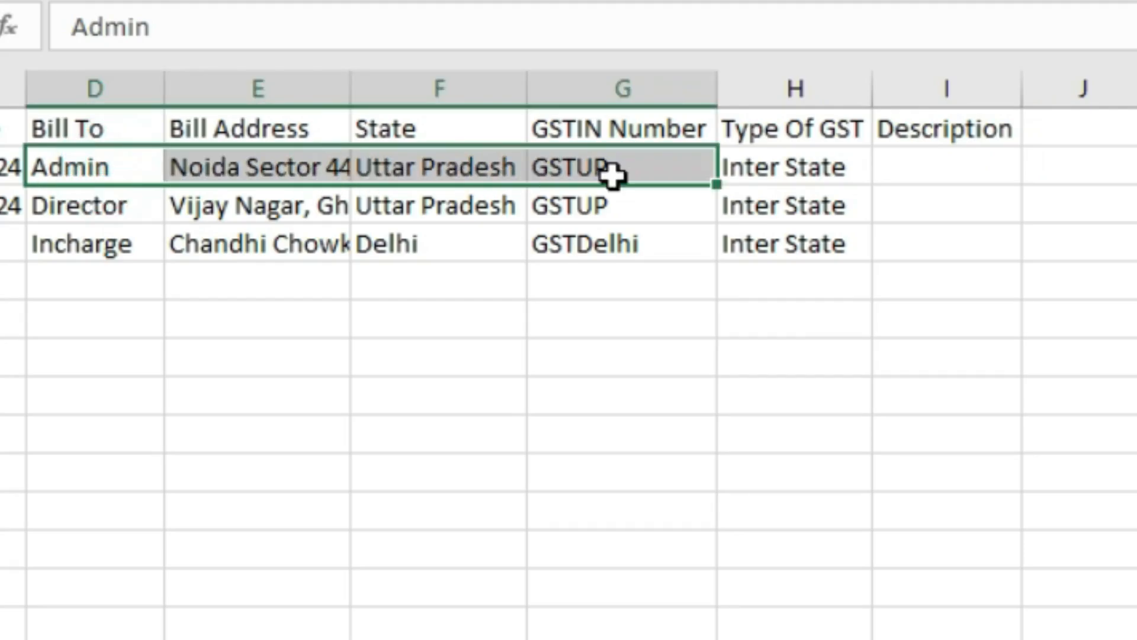
- Enter Providing Services as the description in I2 and fit column I to its contents
{"action": "left_click", "coordinate": [942, 163]}
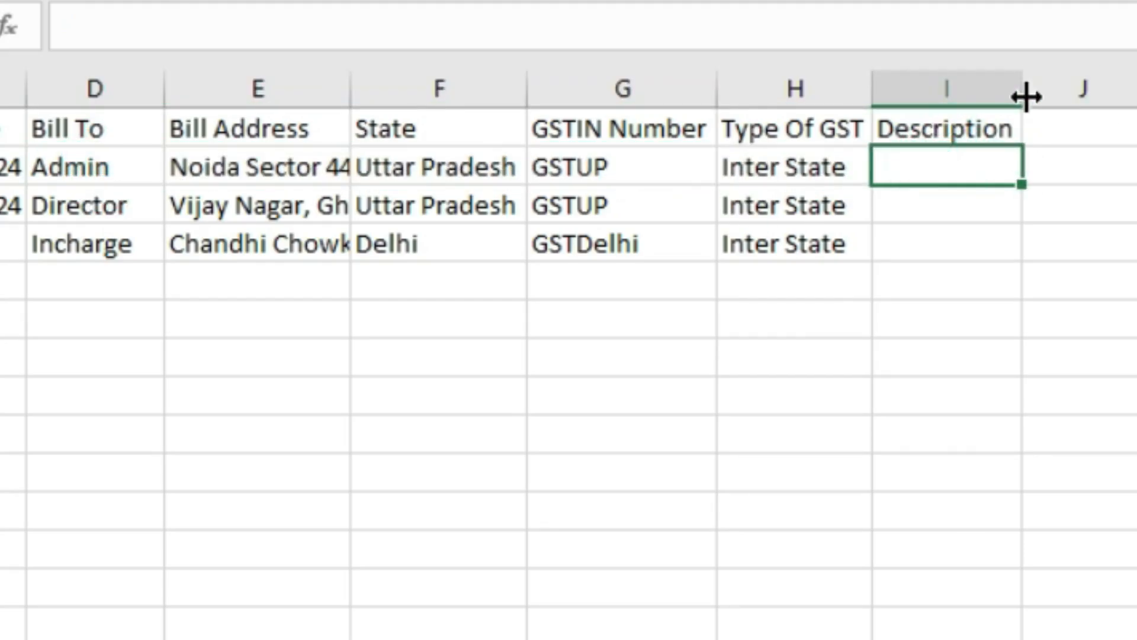
{"action": "type", "text": "Pr"}
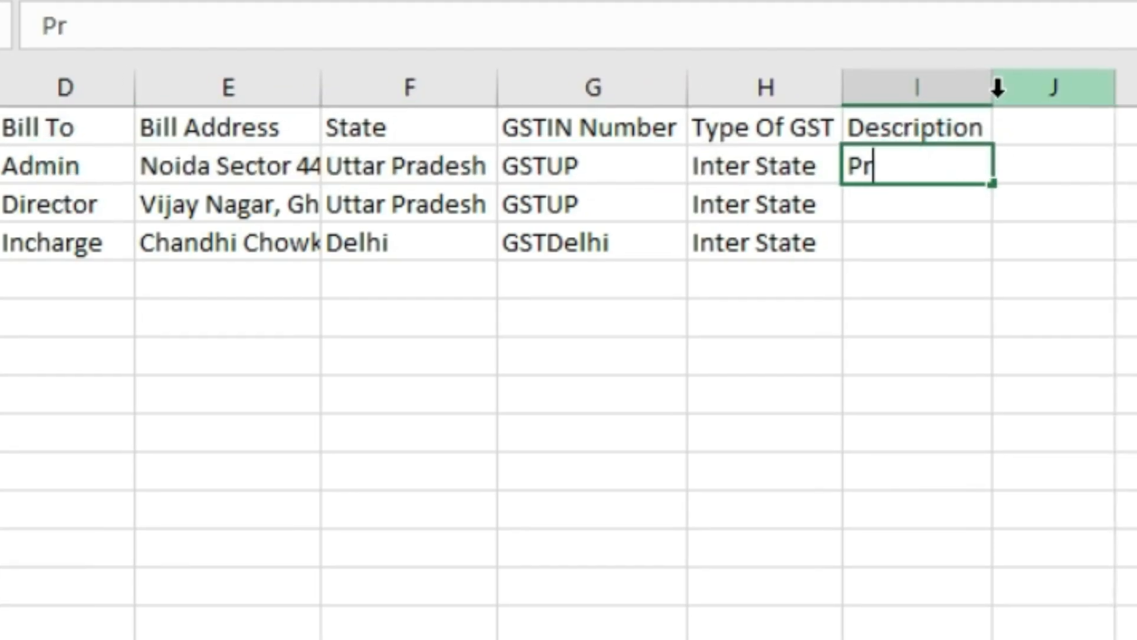
{"action": "type", "text": "oviding Services"}
{"action": "key", "text": "Tab"}
{"action": "double_click", "coordinate": [1025, 90]}
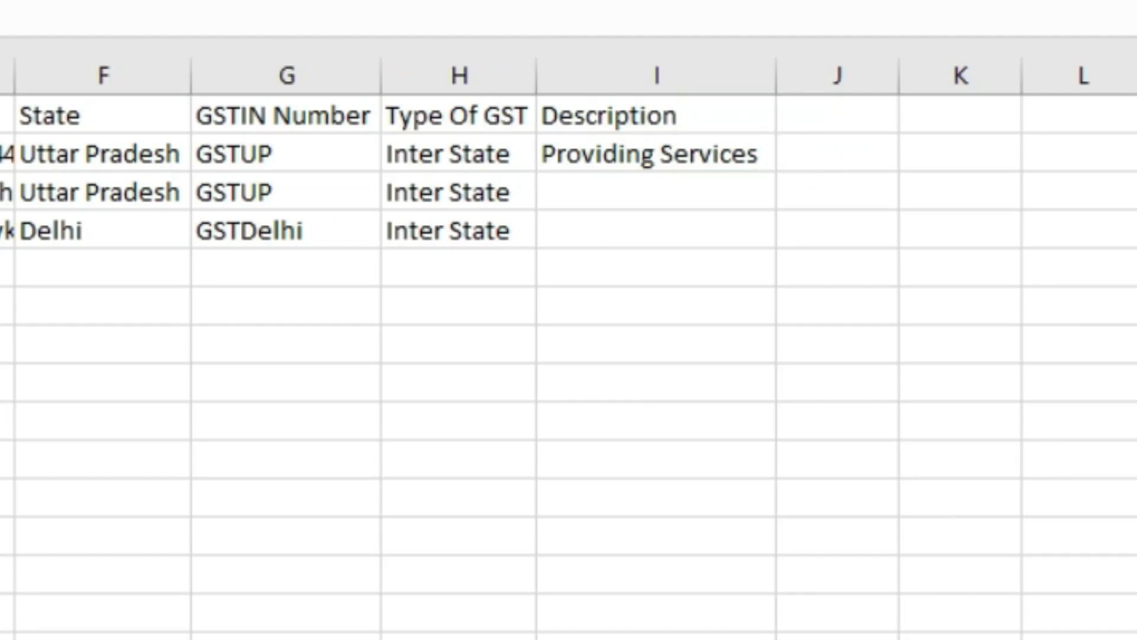
- Insert Sweeper into the I2 description so it reads Providing Sweeper Services, and widen column I
{"action": "double_click", "coordinate": [658, 155]}
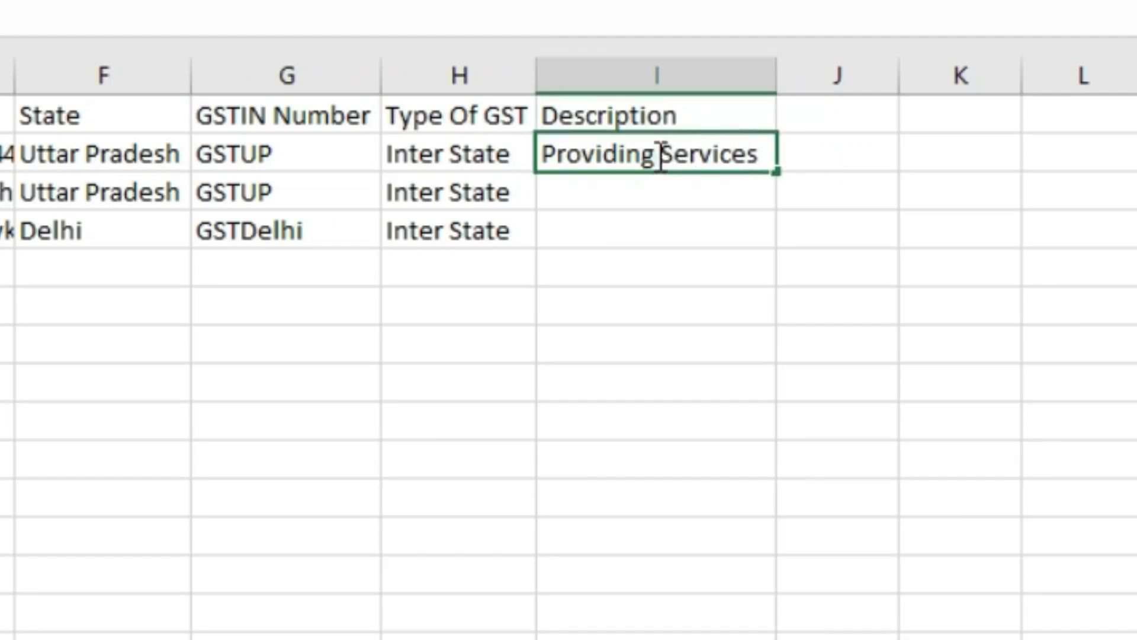
{"action": "type", "text": "Sweeper S"}
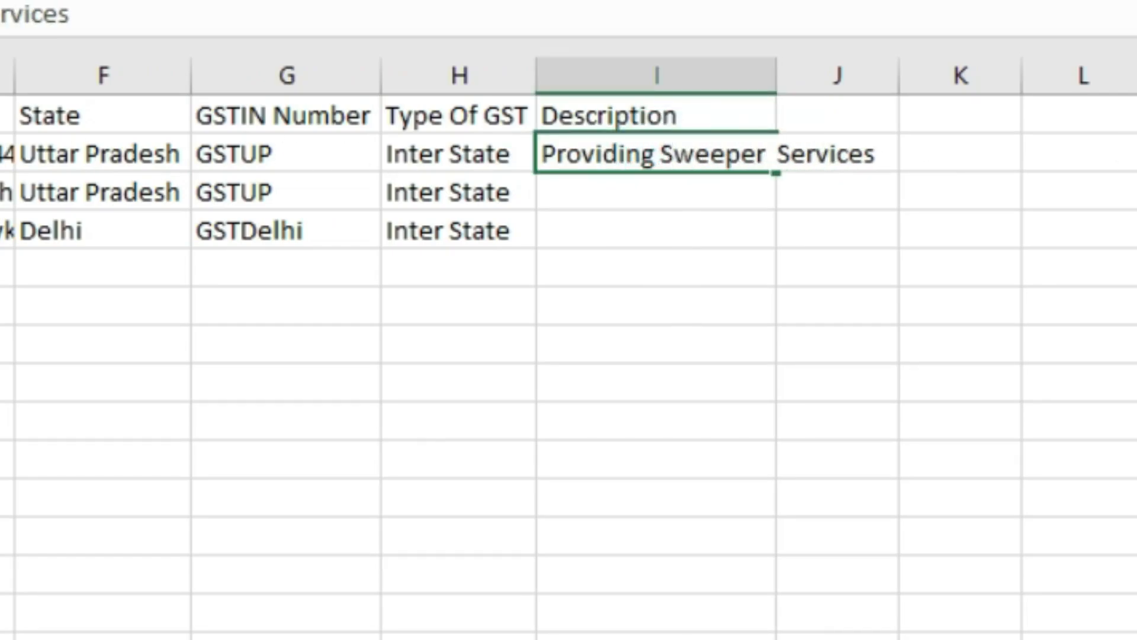
{"action": "key", "text": "Return"}
{"action": "double_click", "coordinate": [777, 62]}
{"action": "left_click_drag", "start_coordinate": [899, 72], "coordinate": [816, 87]}
- Enter the descriptions Providing Sweeper Services in I3 and Providing Peon Services in I4
{"action": "left_click", "coordinate": [675, 193]}
{"action": "type", "text": "Providing Sweeper  Services"}
{"action": "key", "text": "Return"}
{"action": "left_click", "coordinate": [712, 219]}
{"action": "type", "text": "Providing Sweeper  Services"}
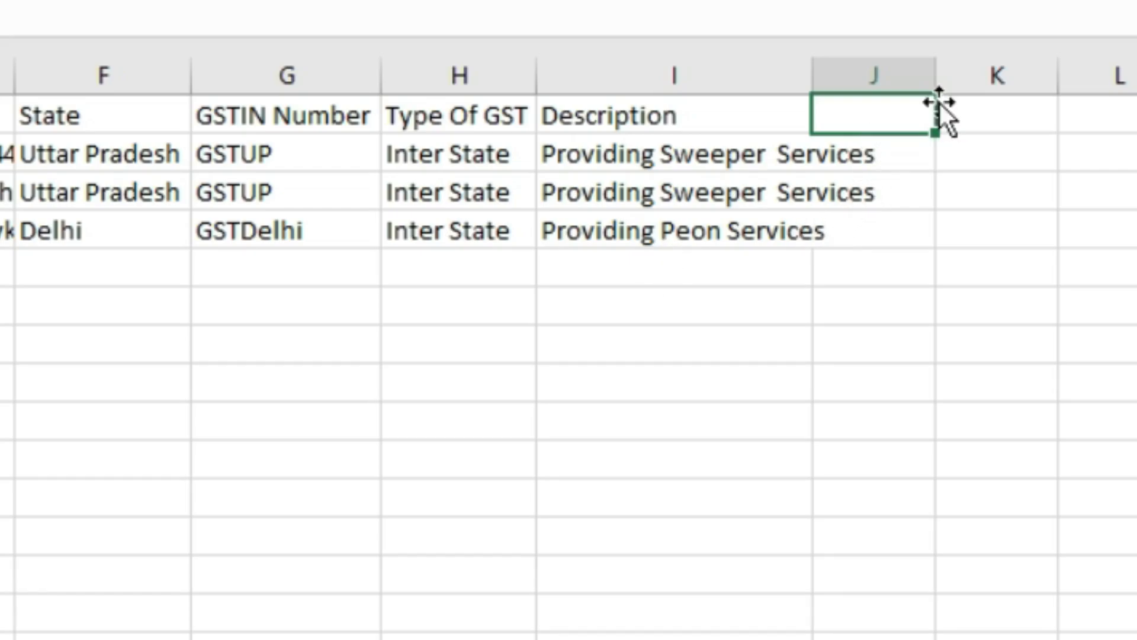
- Enter the headers From Date in J1 and To Date in K1, and fit column J to its contents
{"action": "type", "text": "From D"}
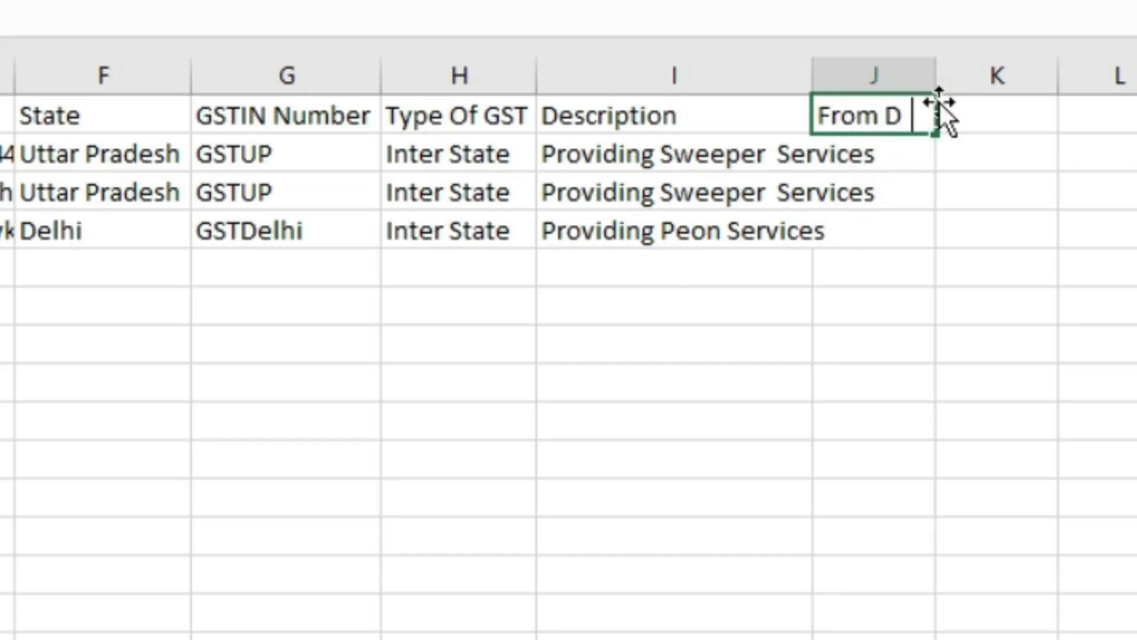
{"action": "type", "text": "ta"}
{"action": "key", "text": "BackSpace"}
{"action": "key", "text": "BackSpace"}
{"action": "type", "text": "ate"}
{"action": "key", "text": "Tab"}
{"action": "type", "text": "To "}
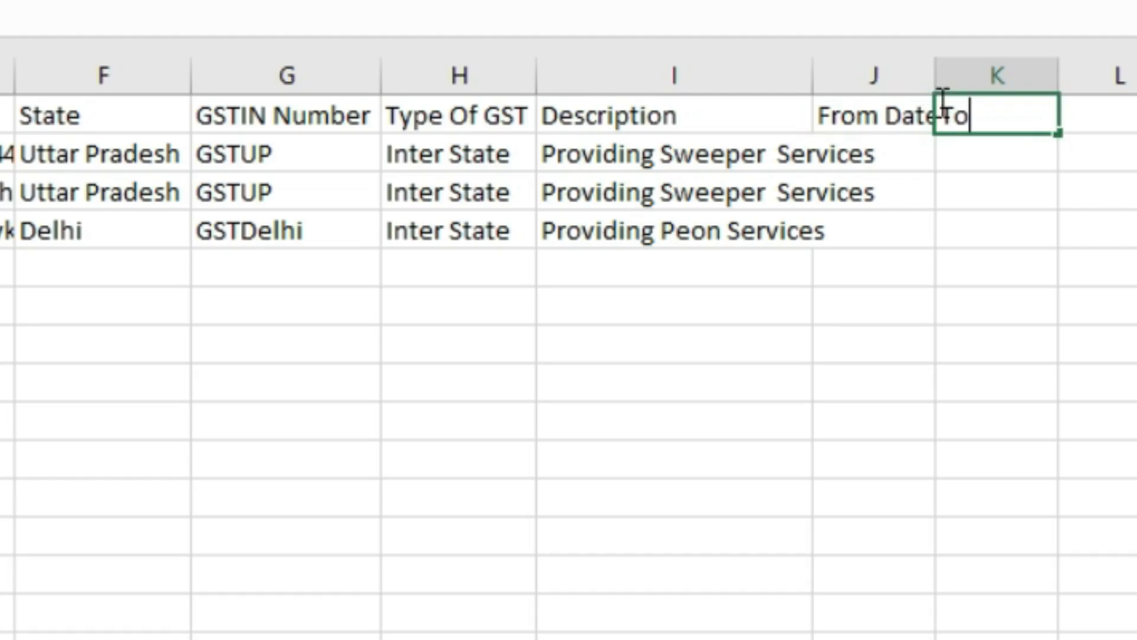
{"action": "type", "text": "Date"}
{"action": "key", "text": "Tab"}
{"action": "scroll", "coordinate": [939, 102], "scroll_direction": "right", "scroll_amount": 2}
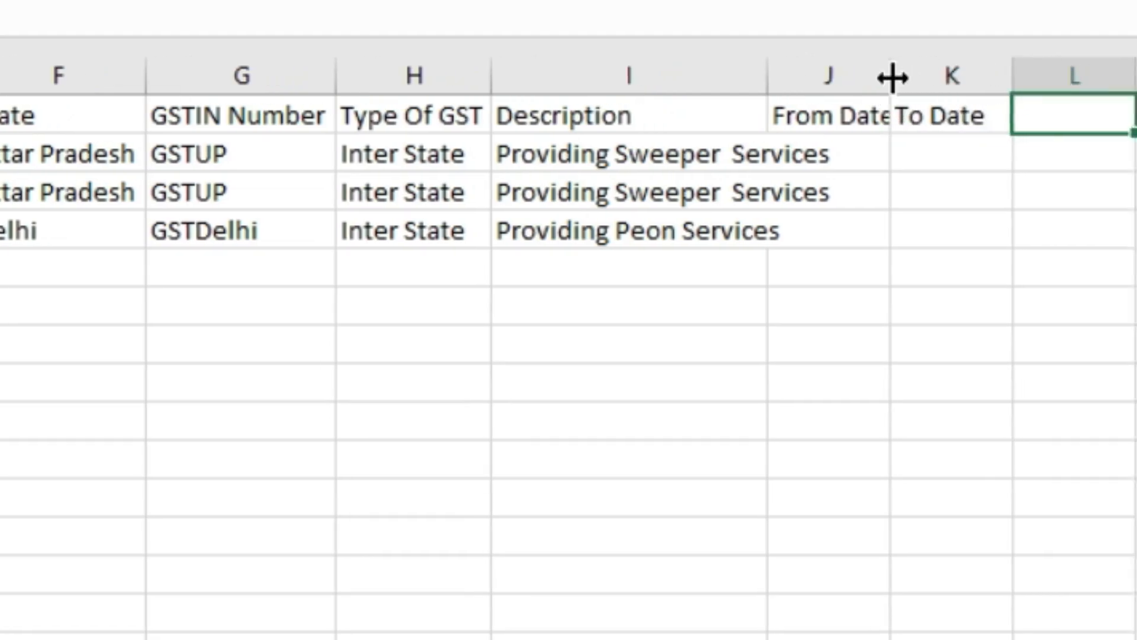
- Enter the first bill's period in row 2, with From Date 01-Aug-2024 and To Date 31-Aug-2024
{"action": "left_click", "coordinate": [726, 155]}
{"action": "type", "text": "01-"}
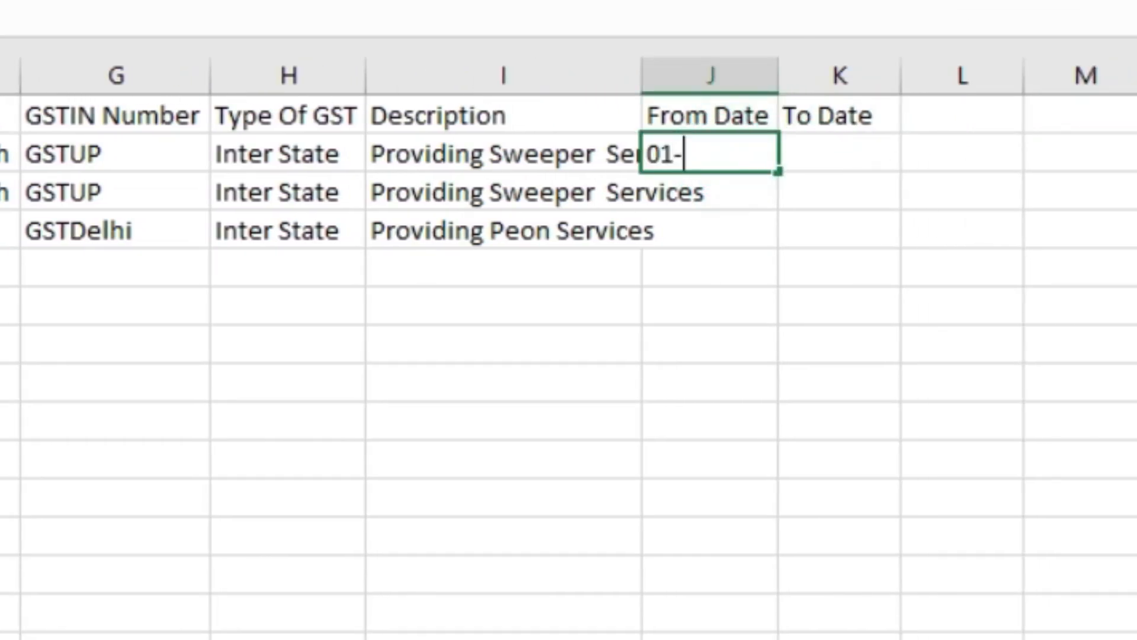
{"action": "type", "text": "Aug-2024"}
{"action": "key", "text": "Tab"}
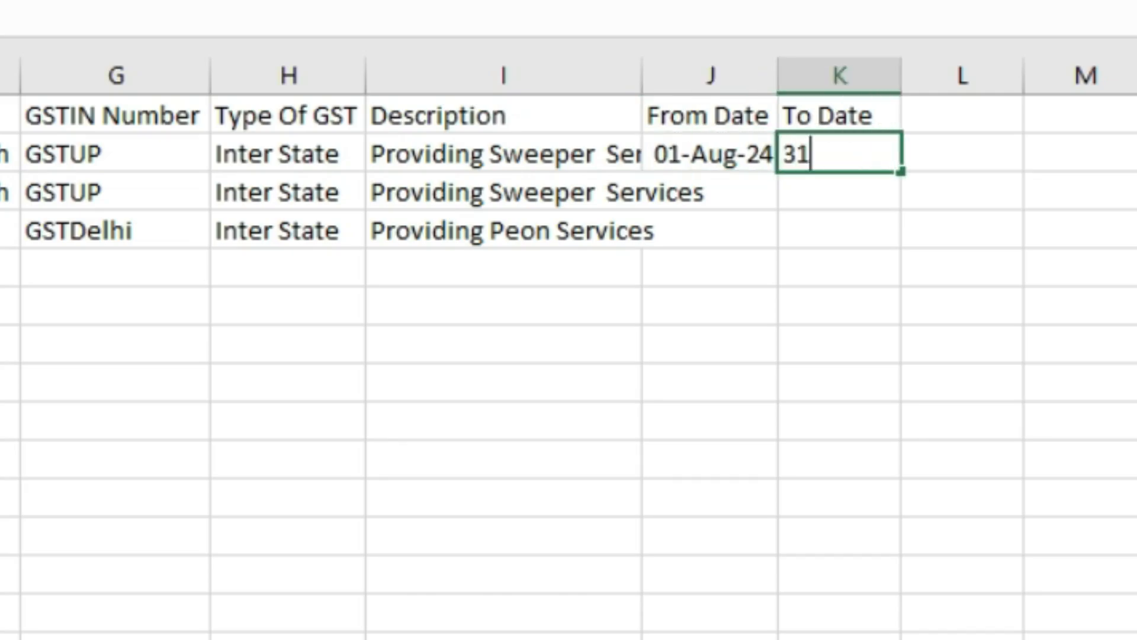
{"action": "type", "text": "31-Aug-2024"}
{"action": "key", "text": "Return"}
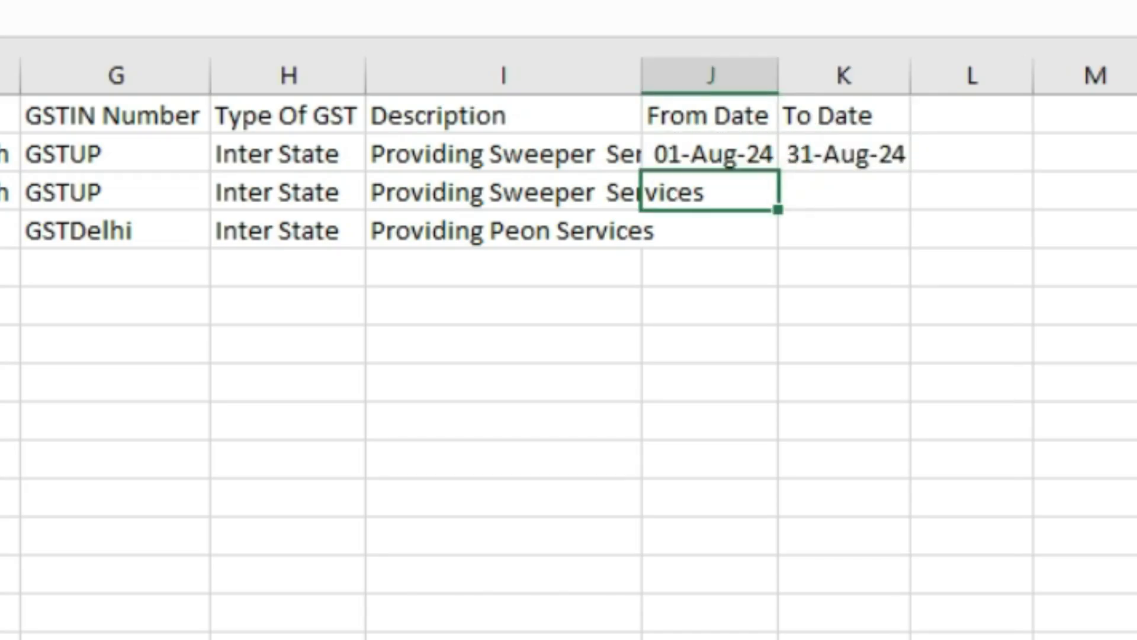
- Copy the From Date and To Date of row 2 down to J3 and K3
{"action": "key", "text": "ctrl+d"}
{"action": "key", "text": "Tab"}
{"action": "key", "text": "ctrl+d"}
{"action": "key", "text": "Return"}
- Enter the third bill's period in row 4, with From Date 01-Jul-2024 and To Date 31-Jul-2024
{"action": "type", "text": "01-Jul-2024"}
{"action": "key", "text": "Tab"}
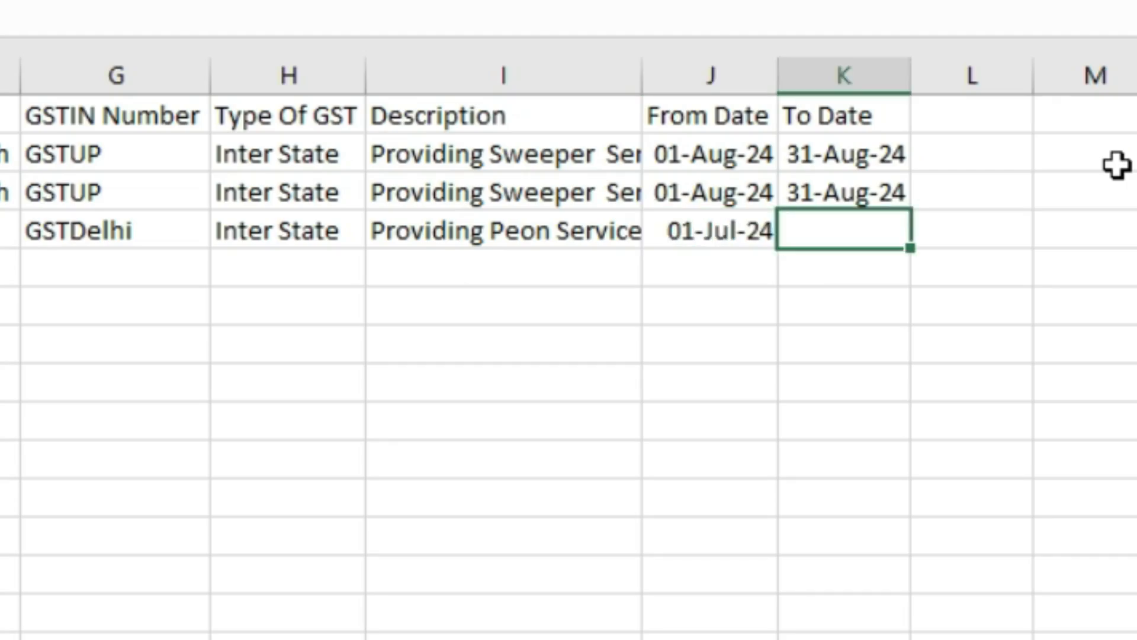
{"action": "type", "text": "31-Jul-2024"}
{"action": "key", "text": "Return"}
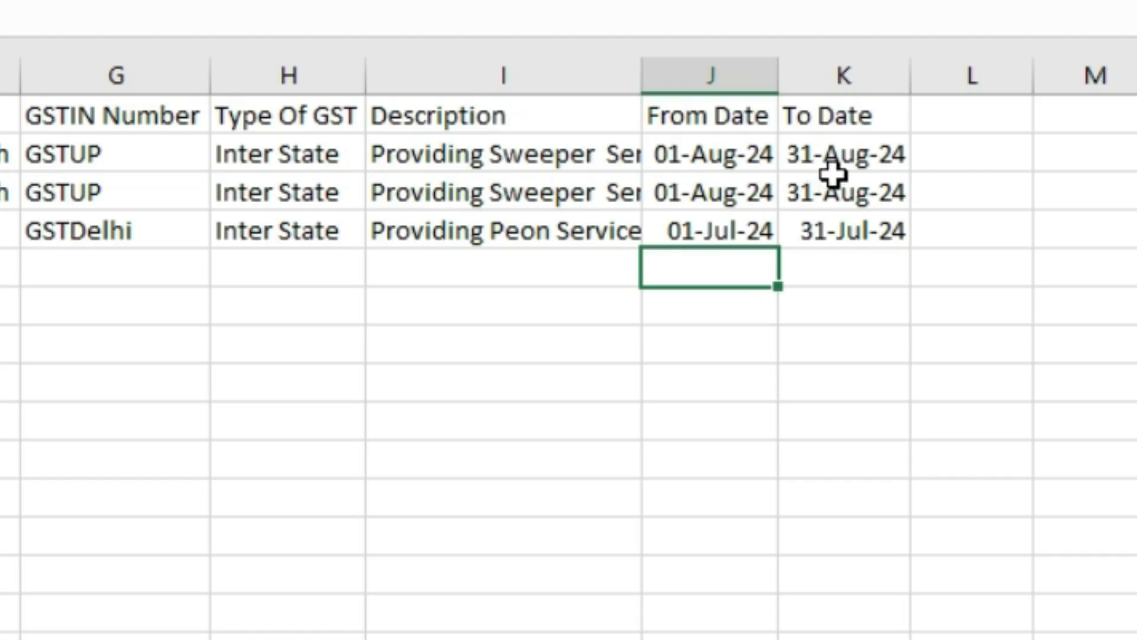
- Enter the header Month in L1, beside the To Date column
{"action": "left_click", "coordinate": [971, 75]}
{"action": "left_click", "coordinate": [1007, 117]}
{"action": "double_click", "coordinate": [1008, 116]}
{"action": "type", "text": "Month"}
{"action": "key", "text": "Tab"}
{"action": "left_click", "coordinate": [1007, 117]}
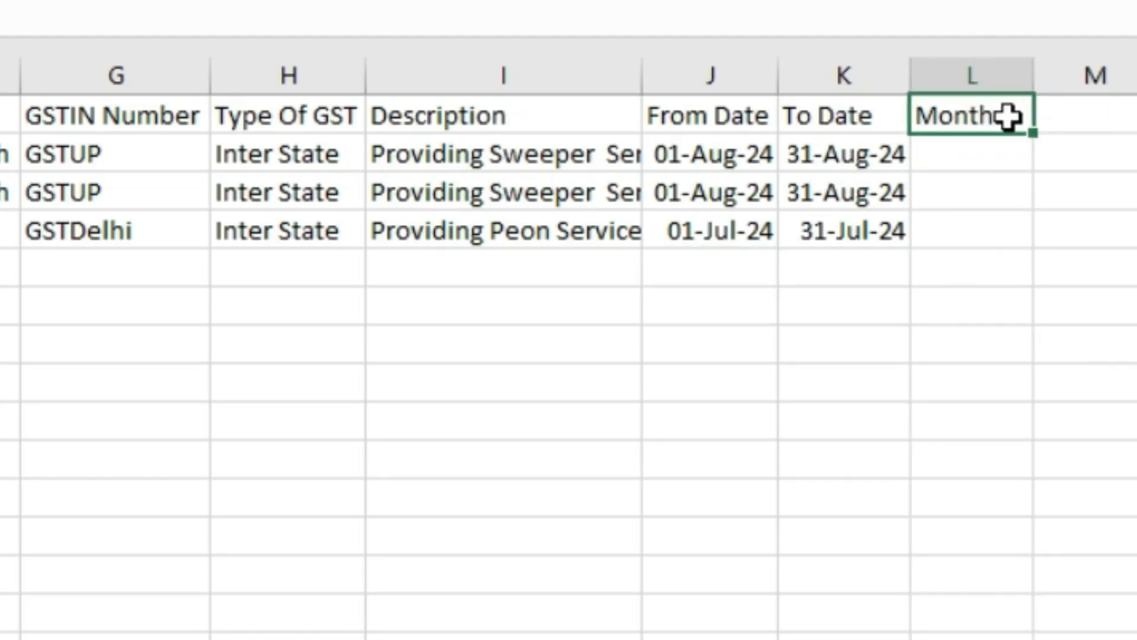
- Enter Aug-2024 in L2, copy it down to L3, and enter July-2024 in L4
{"action": "key", "text": "Down"}
{"action": "type", "text": "Aug-"}
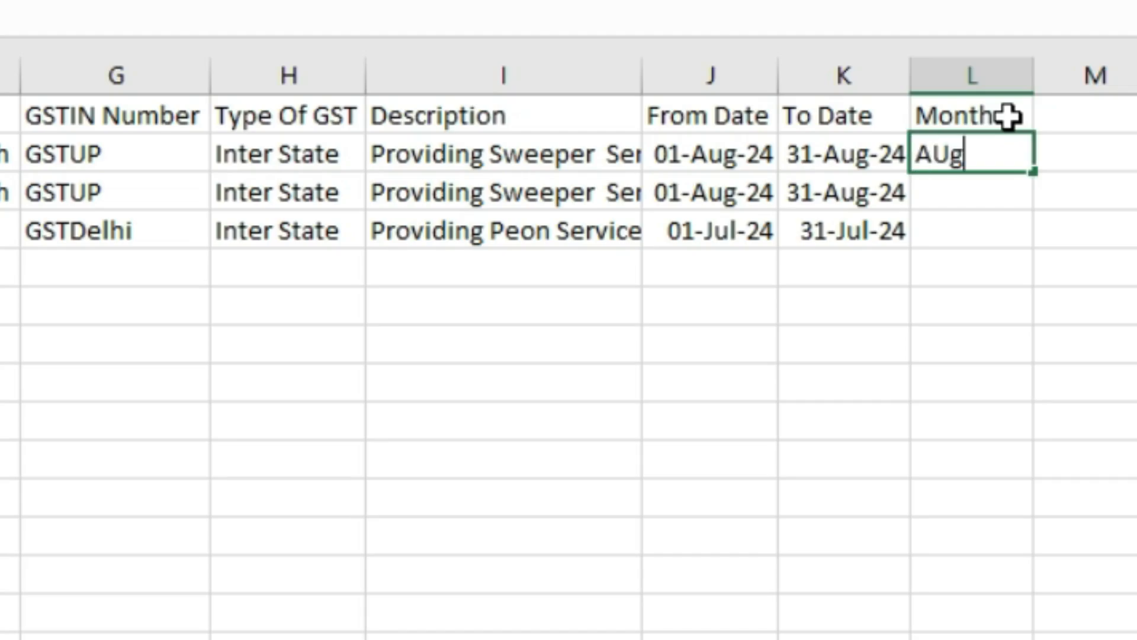
{"action": "type", "text": "2024"}
{"action": "key", "text": "Return"}
{"action": "key", "text": "ctrl+d"}
{"action": "key", "text": "Down"}
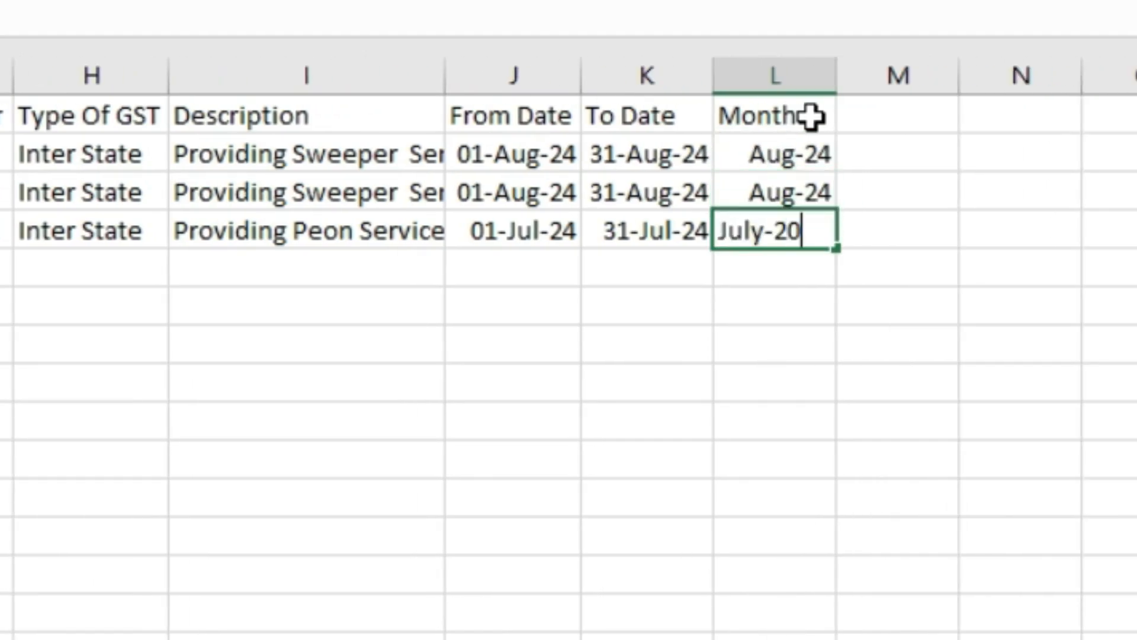
{"action": "left_click", "coordinate": [886, 117]}
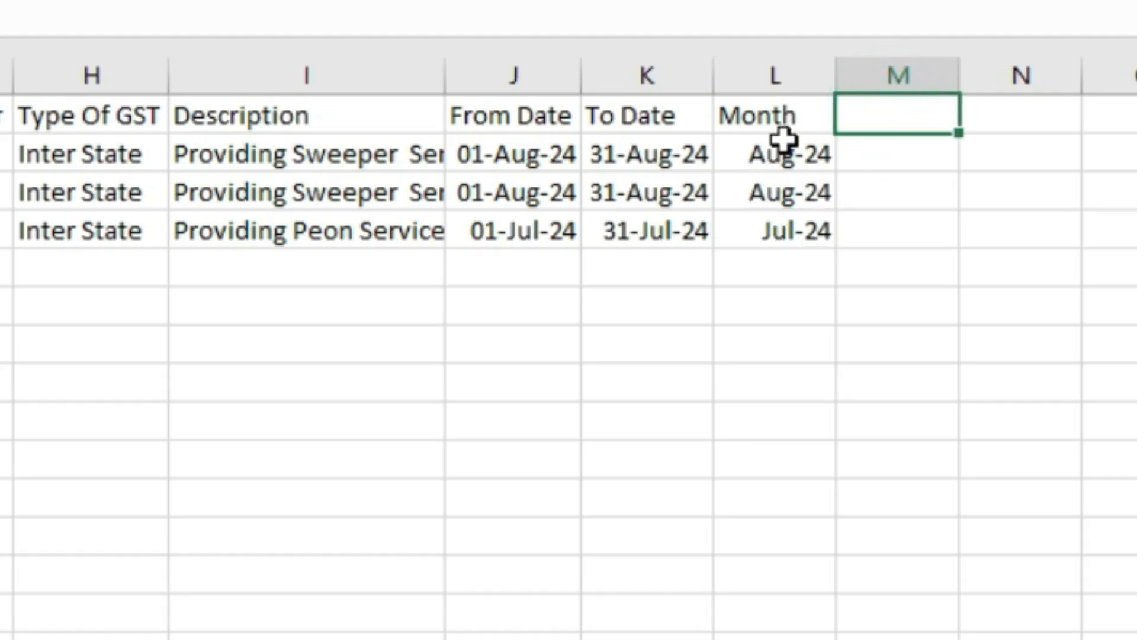
{"action": "left_click", "coordinate": [794, 119]}
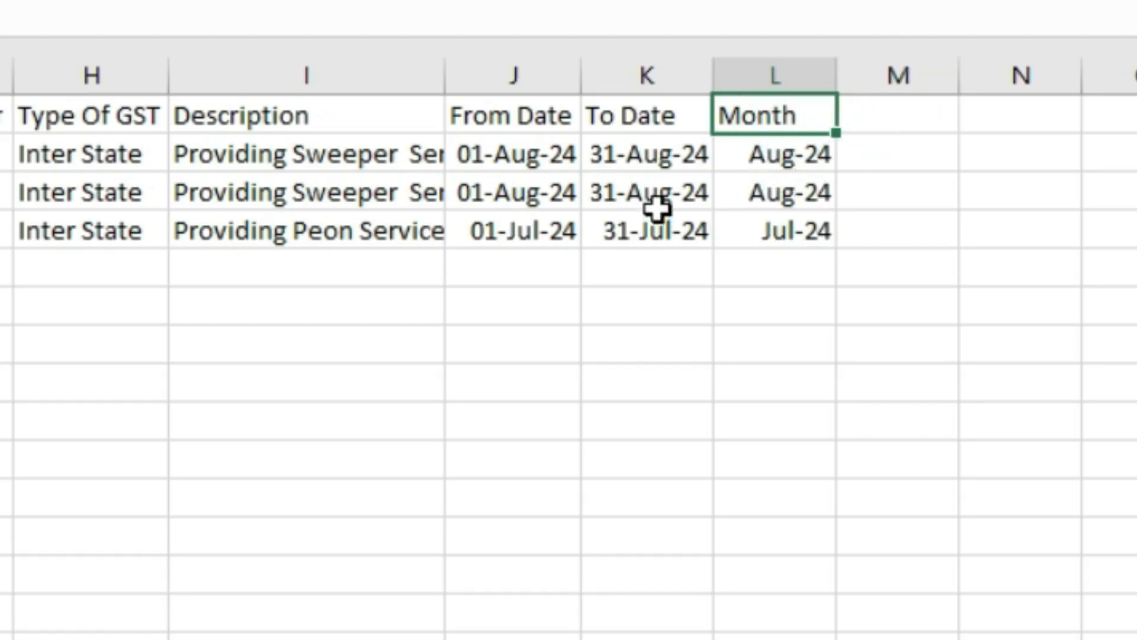
- Enter the header Basic Amount in M1 and fit column M to its contents
{"action": "left_click", "coordinate": [942, 120]}
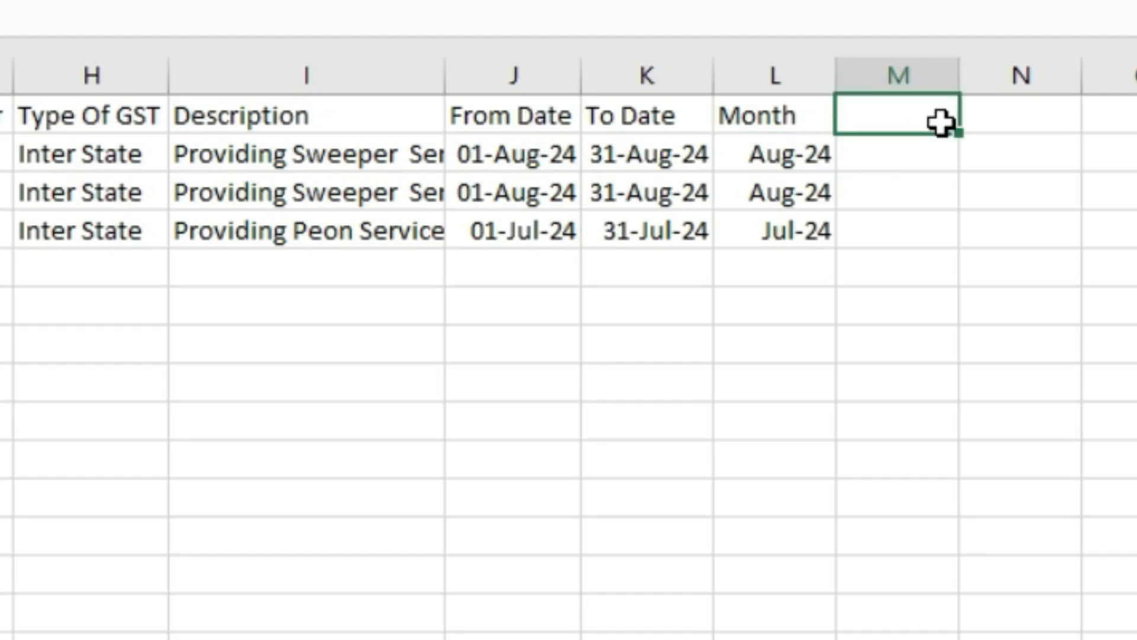
{"action": "type", "text": "Basic Amount"}
{"action": "key", "text": "Tab"}
{"action": "double_click", "coordinate": [960, 70]}
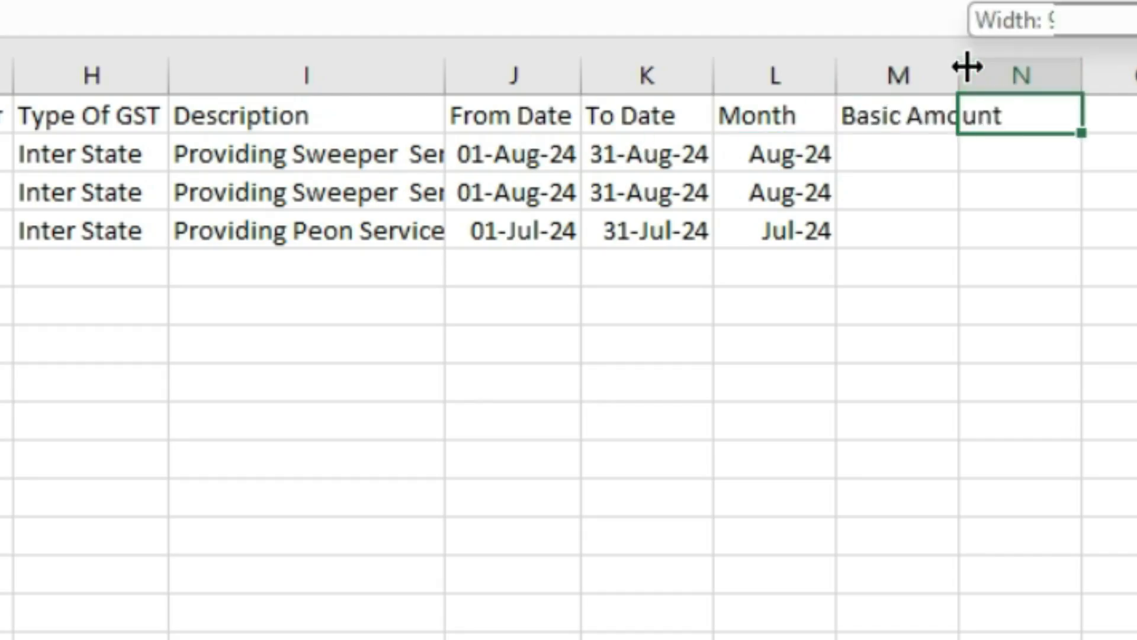
- Fill the Basic Amount column with 10000 in M2, 15000 in M3 and 20000 in M4
{"action": "left_click", "coordinate": [970, 149]}
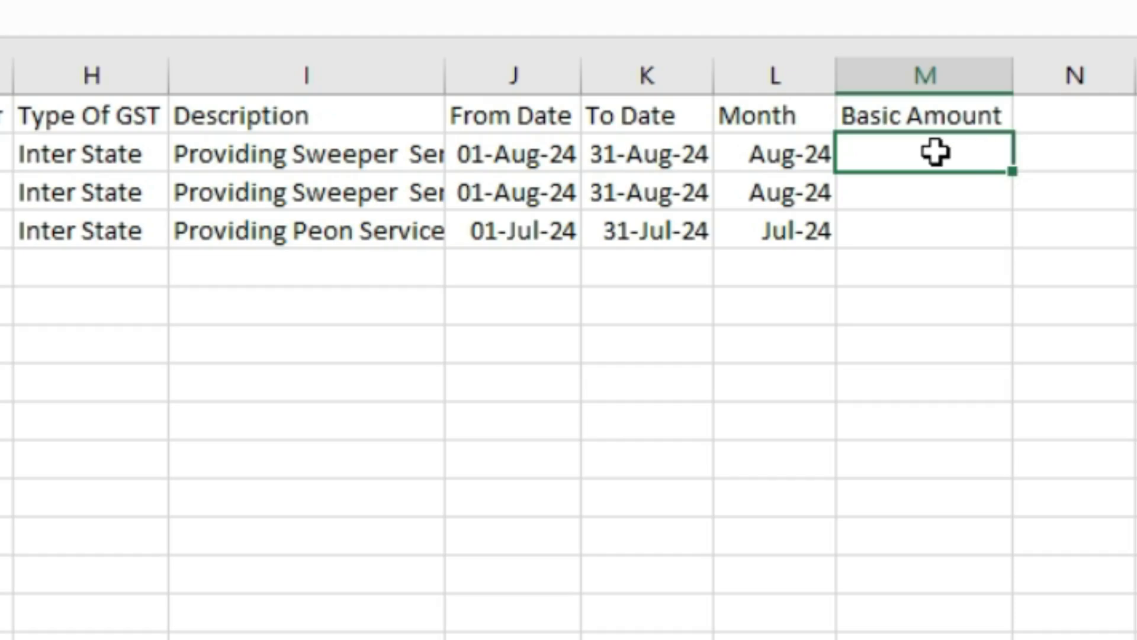
{"action": "type", "text": "10000"}
{"action": "key", "text": "Return"}
{"action": "type", "text": "15"}
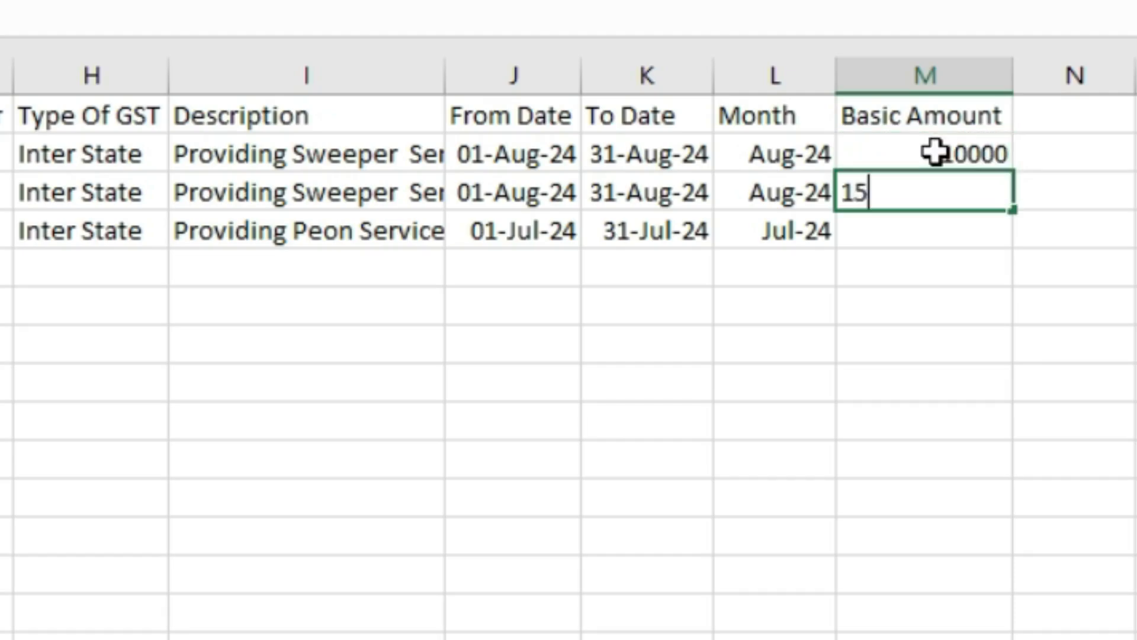
{"action": "key", "text": "Return"}
{"action": "type", "text": "200"}
{"action": "key", "text": "Return"}
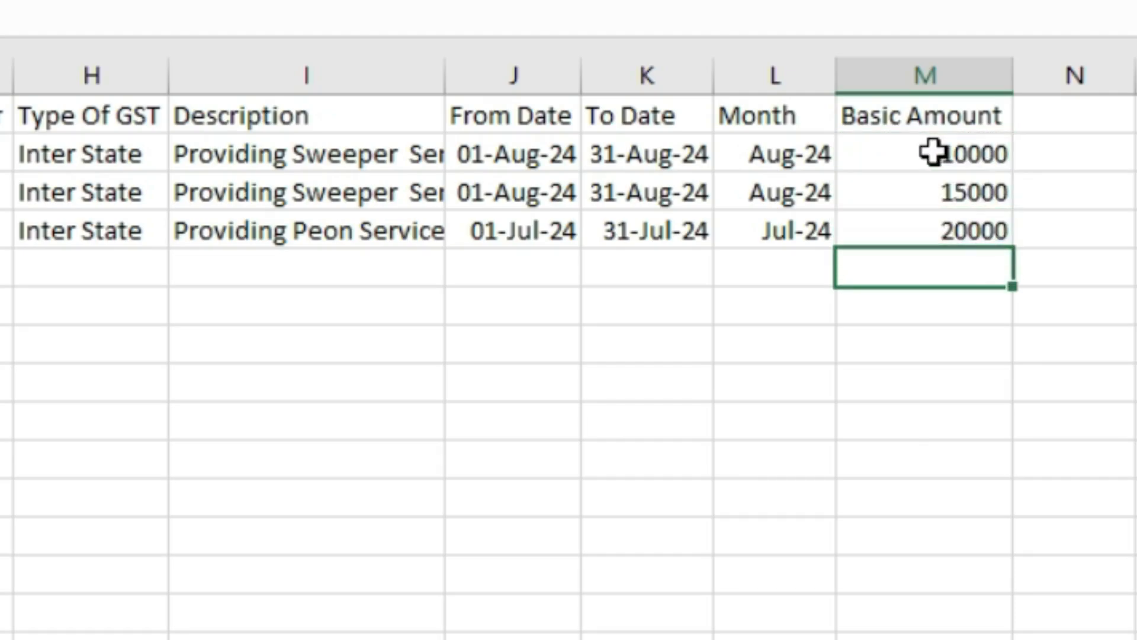
{"action": "left_click", "coordinate": [2, 266]}
{"action": "left_click", "coordinate": [2, 231]}
{"action": "left_click", "coordinate": [976, 220]}
{"action": "left_click", "coordinate": [814, 224]}
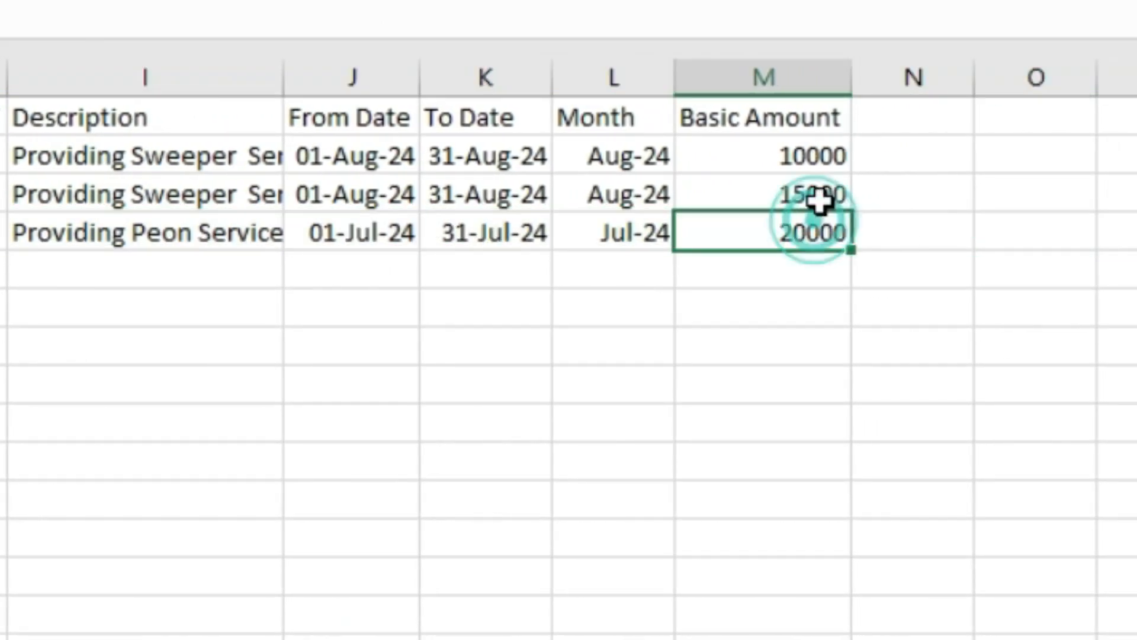
{"action": "left_click", "coordinate": [823, 187]}
{"action": "left_click", "coordinate": [823, 153]}
- Enter the headers CGST % in N1 and CSGT Amount in O1, and fit column O to its contents
{"action": "left_click", "coordinate": [876, 109]}
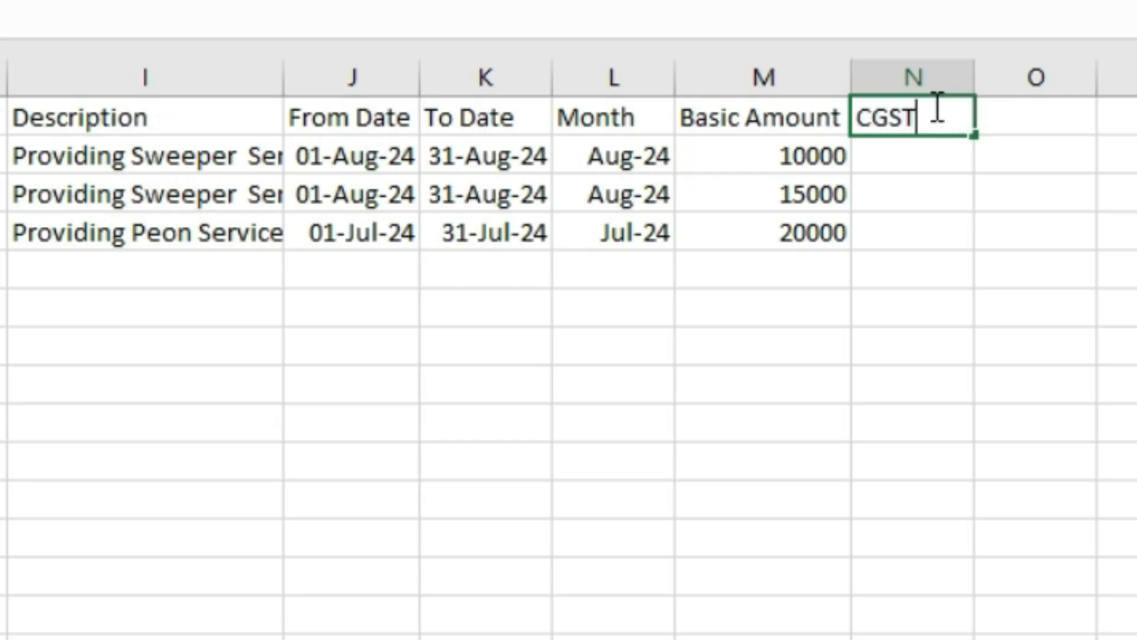
{"action": "key", "text": "Tab"}
{"action": "type", "text": "CSGT Amoun"}
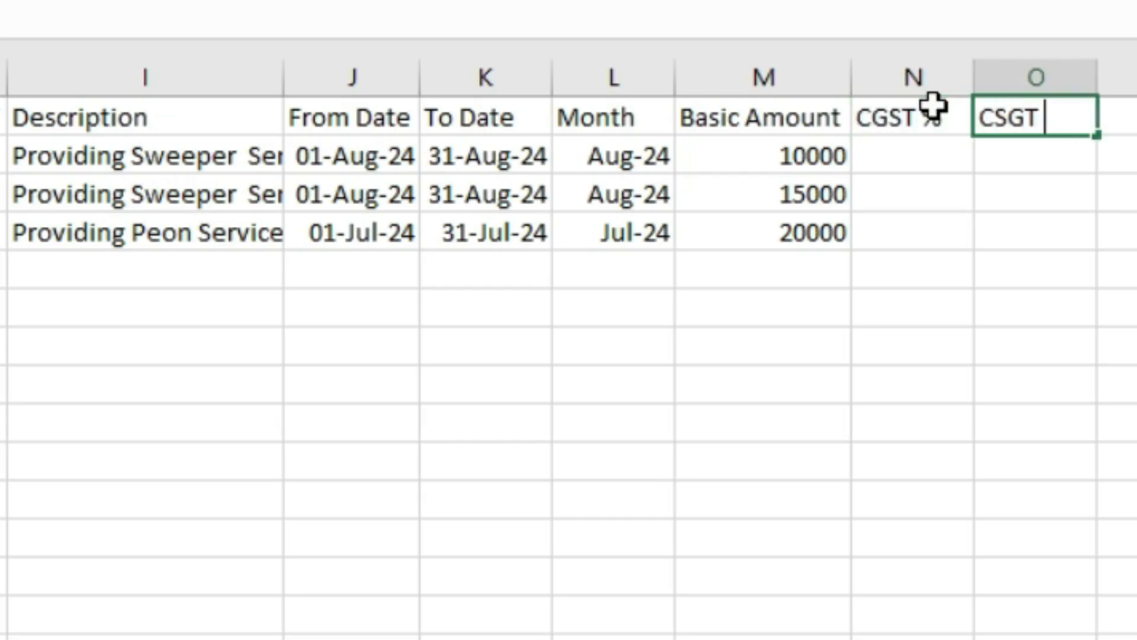
{"action": "type", "text": "t"}
{"action": "key", "text": "Tab"}
{"action": "double_click", "coordinate": [744, 71]}
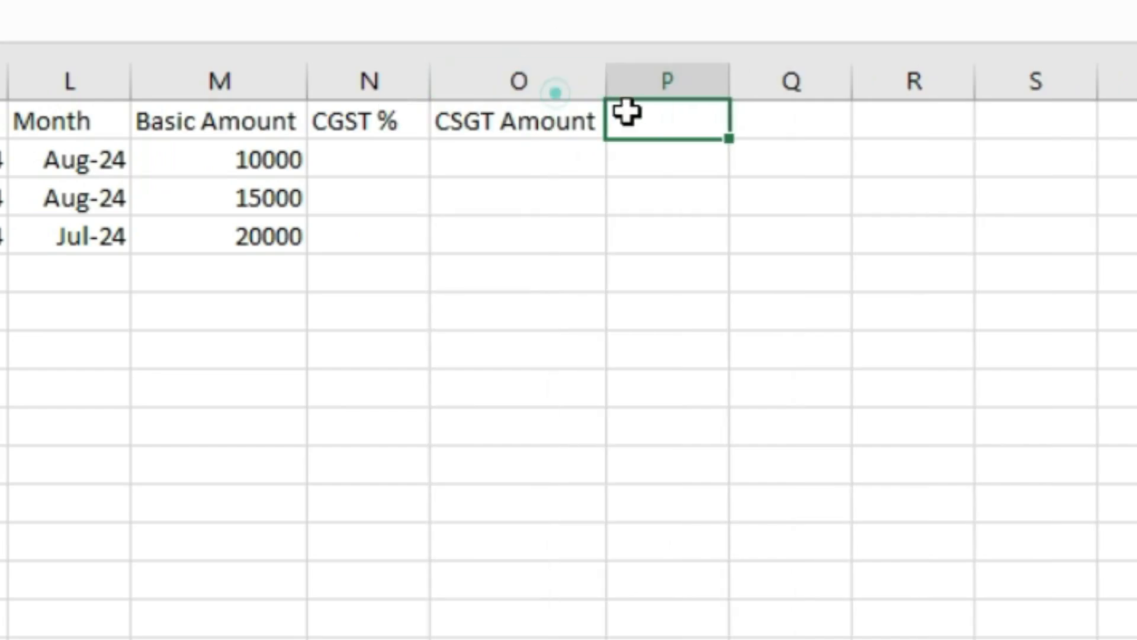
- Enter the headers SGST % in P1 and SGCT Amount in Q1, and fit column Q to its contents
{"action": "type", "text": "SGST %"}
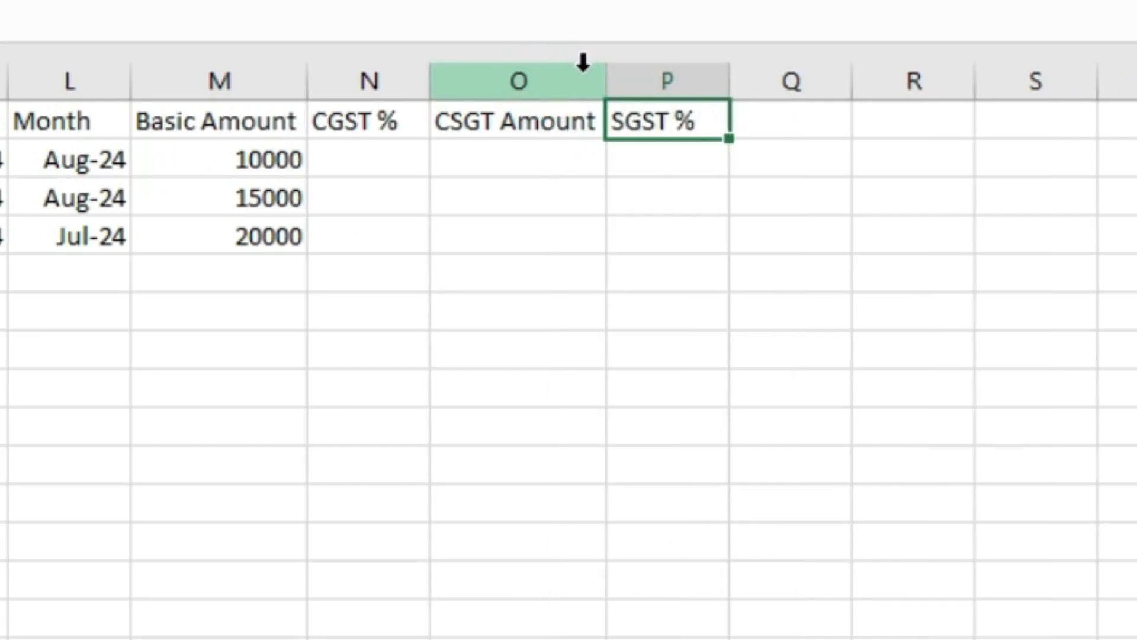
{"action": "key", "text": "Tab"}
{"action": "type", "text": "SGCT Amo"}
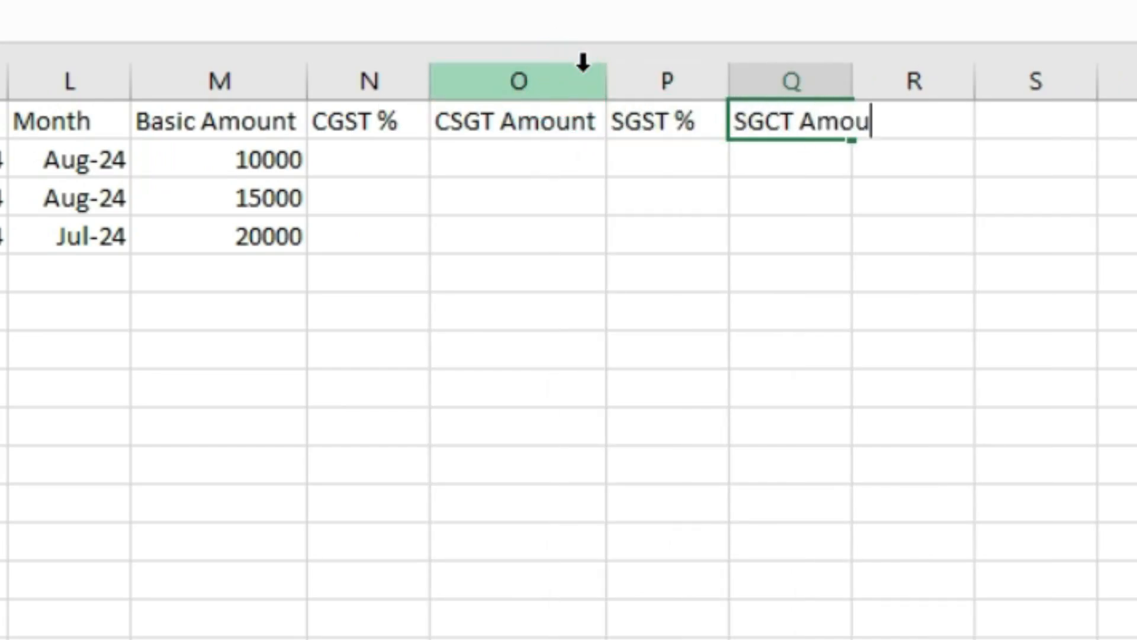
{"action": "type", "text": "unt"}
{"action": "key", "text": "Tab"}
{"action": "double_click", "coordinate": [852, 74]}
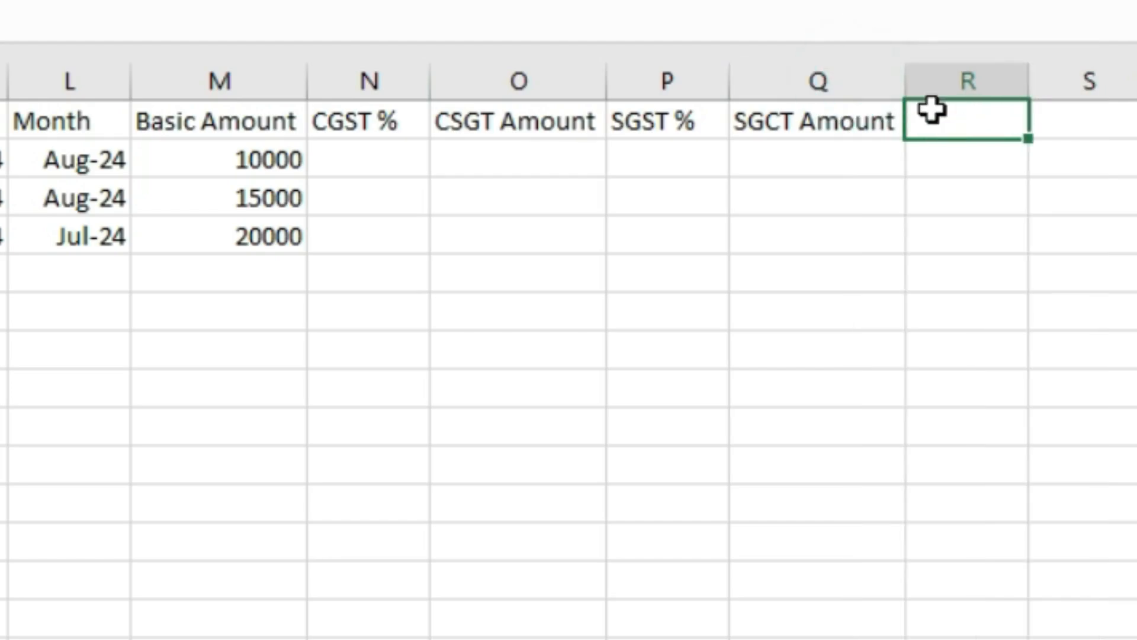
- Enter the headers IGST % in R1 and IGST Amount in S1
{"action": "type", "text": "IGST %"}
{"action": "key", "text": "Tab"}
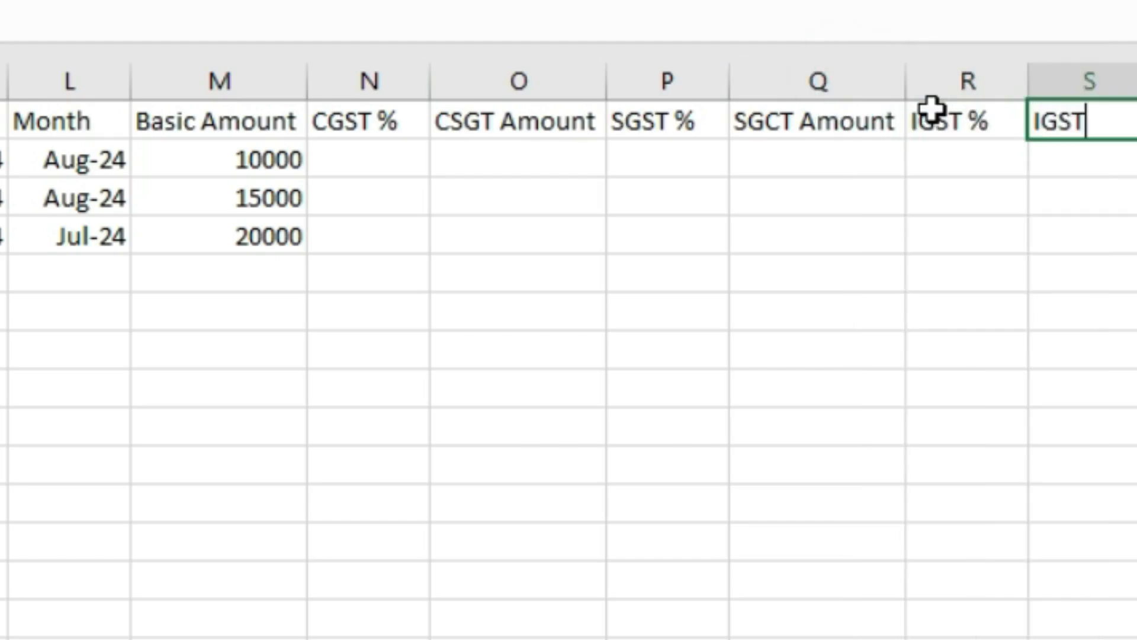
{"action": "left_click", "coordinate": [367, 131]}
{"action": "left_click", "coordinate": [677, 126]}
{"action": "left_click", "coordinate": [587, 126]}
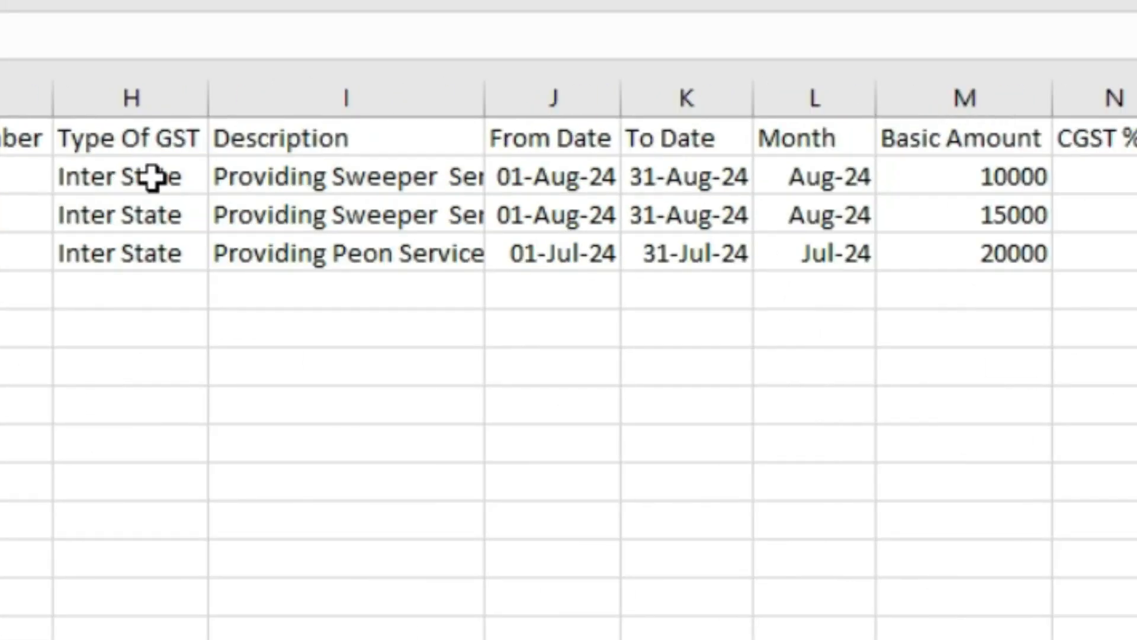
- Change the Type Of GST to Intra State for the first two bills, in H2 and H3
{"action": "left_click", "coordinate": [152, 178]}
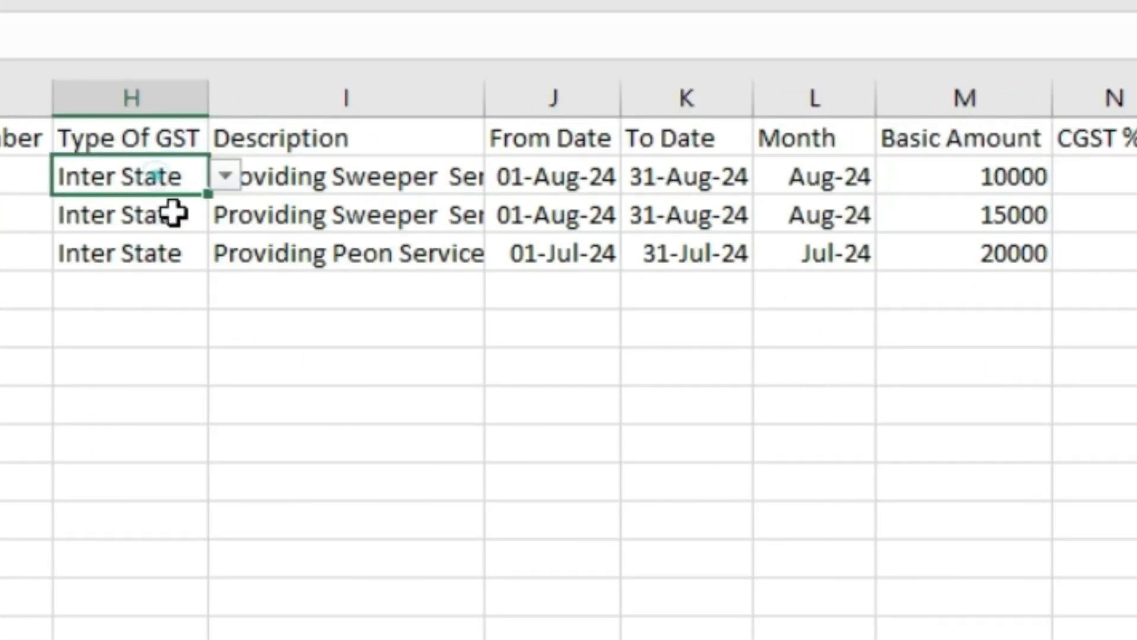
{"action": "left_click", "coordinate": [224, 176]}
{"action": "left_click", "coordinate": [181, 210]}
{"action": "left_click", "coordinate": [195, 214]}
{"action": "left_click", "coordinate": [222, 215]}
{"action": "left_click", "coordinate": [186, 242]}
- Compare each bill's GST type and GSTIN with the CGST, SGST and IGST percentage columns to determine which taxes apply
{"action": "left_click", "coordinate": [647, 258]}
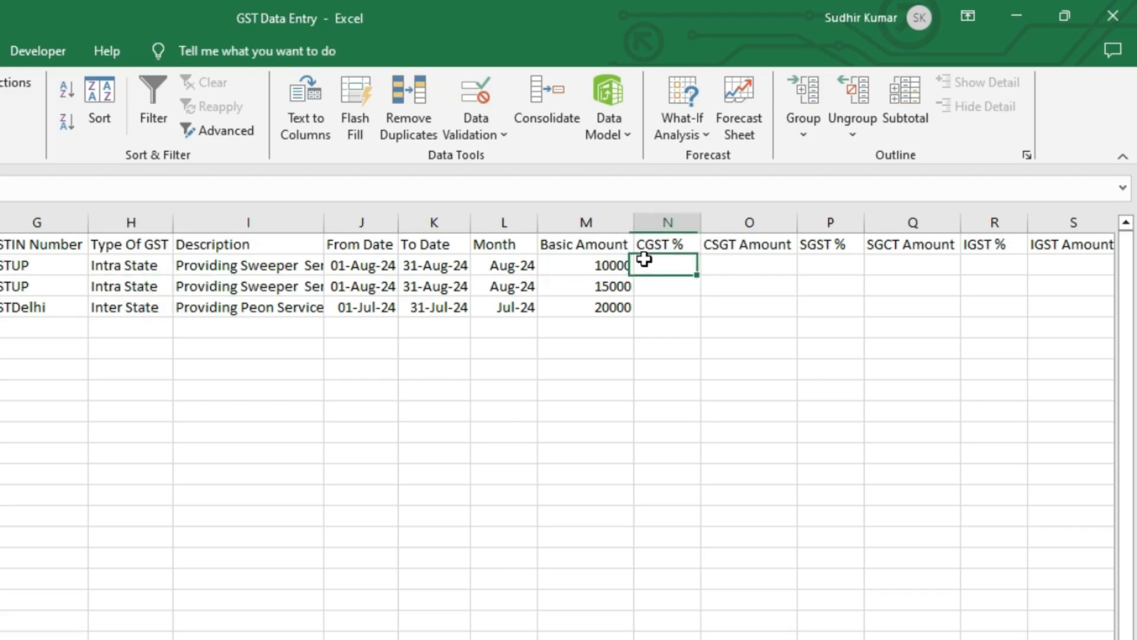
{"action": "left_click", "coordinate": [790, 259]}
{"action": "left_click", "coordinate": [802, 260]}
{"action": "left_click", "coordinate": [133, 311]}
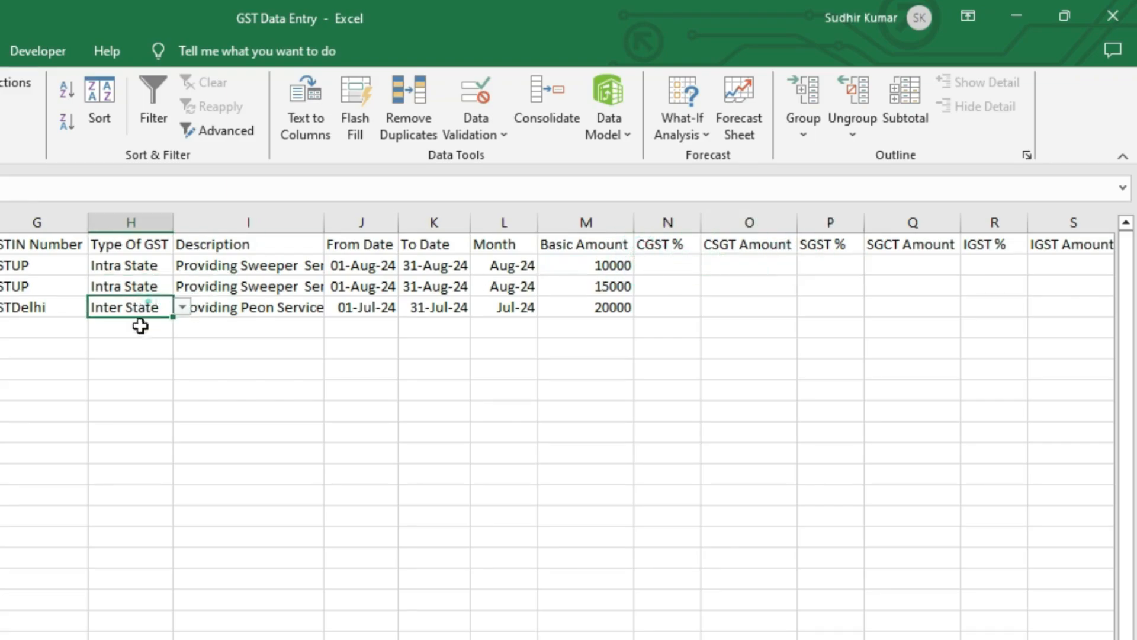
{"action": "left_click_drag", "start_coordinate": [980, 264], "coordinate": [982, 308]}
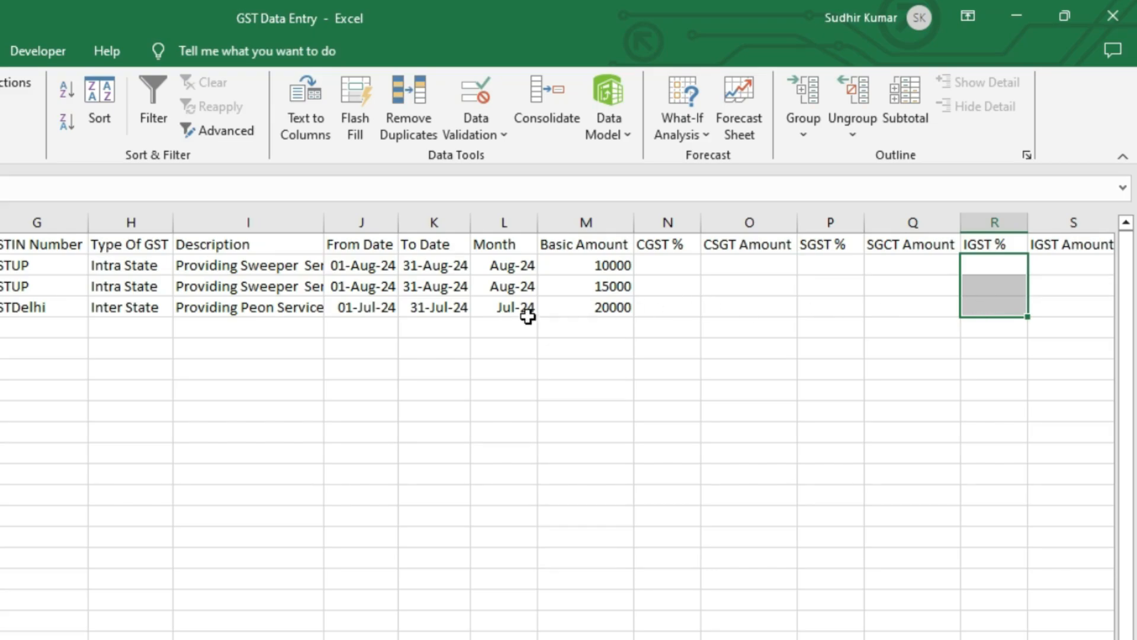
{"action": "left_click", "coordinate": [680, 264]}
{"action": "left_click", "coordinate": [845, 262]}
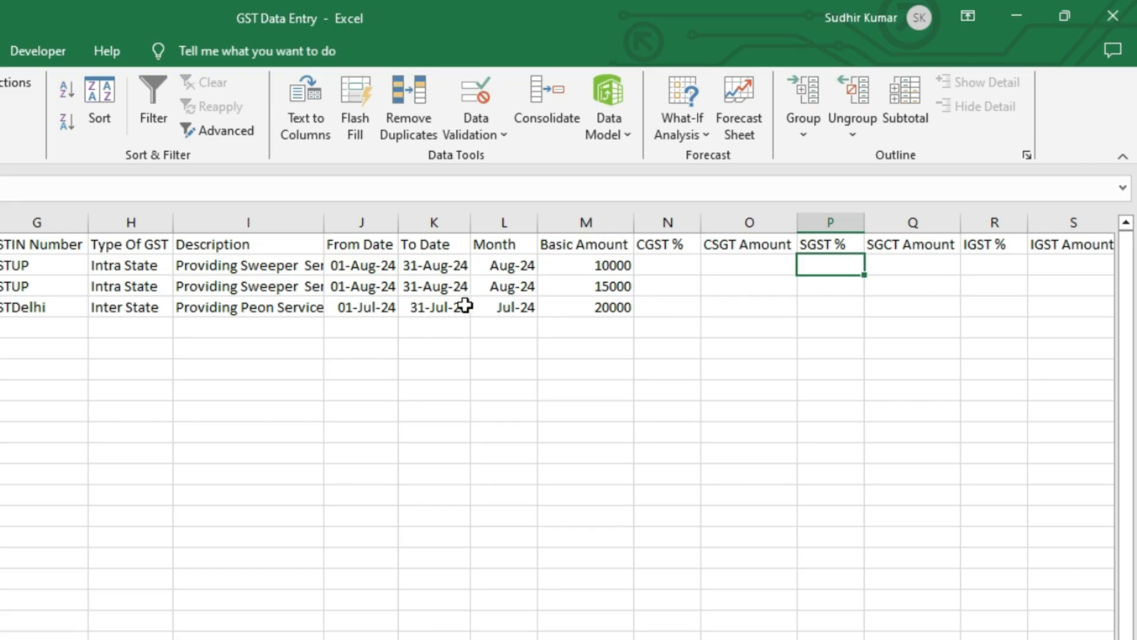
{"action": "left_click", "coordinate": [2, 288]}
{"action": "left_click", "coordinate": [66, 265]}
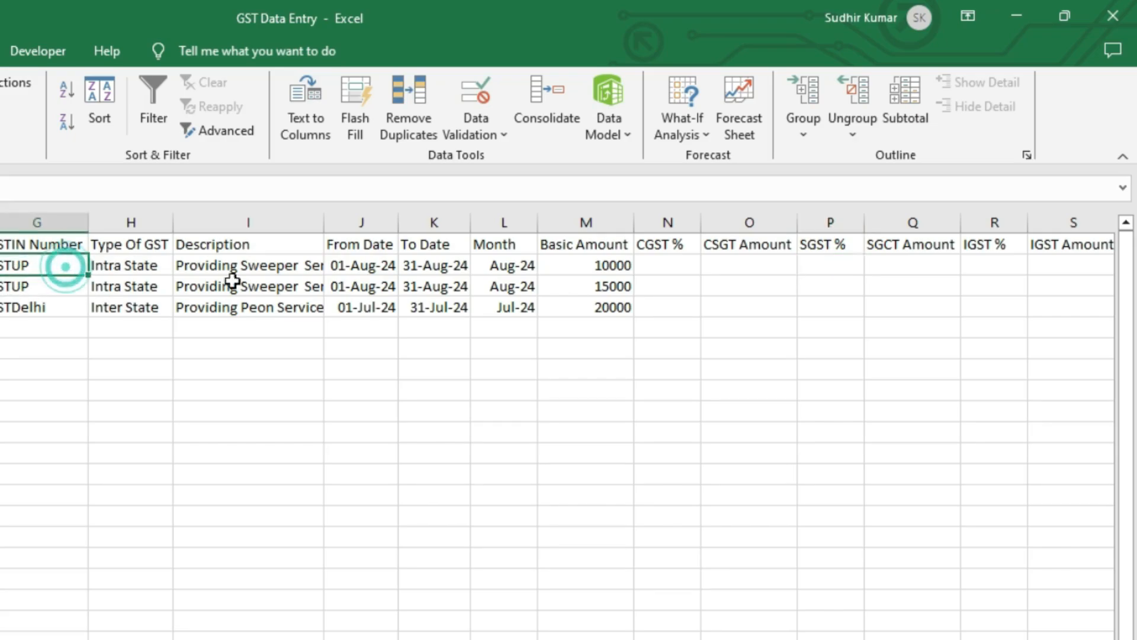
- Enter the first bill's tax rates in row 2: CGST 9%, SGST 9% and IGST 0%
{"action": "left_click", "coordinate": [670, 266]}
{"action": "type", "text": "9%"}
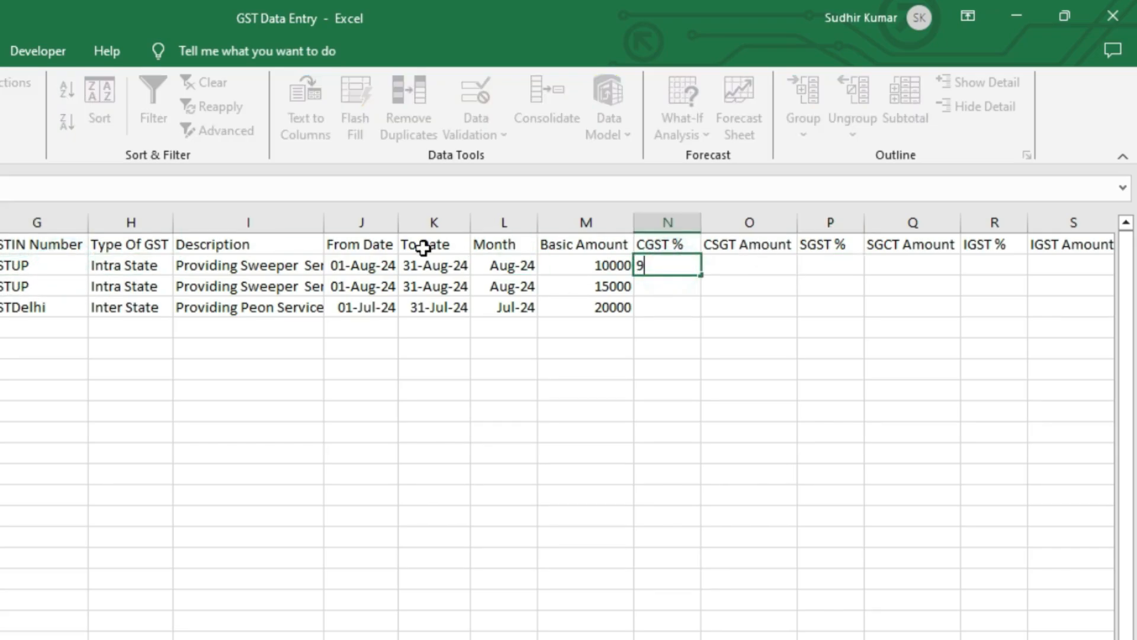
{"action": "key", "text": "Tab"}
{"action": "left_click", "coordinate": [845, 259]}
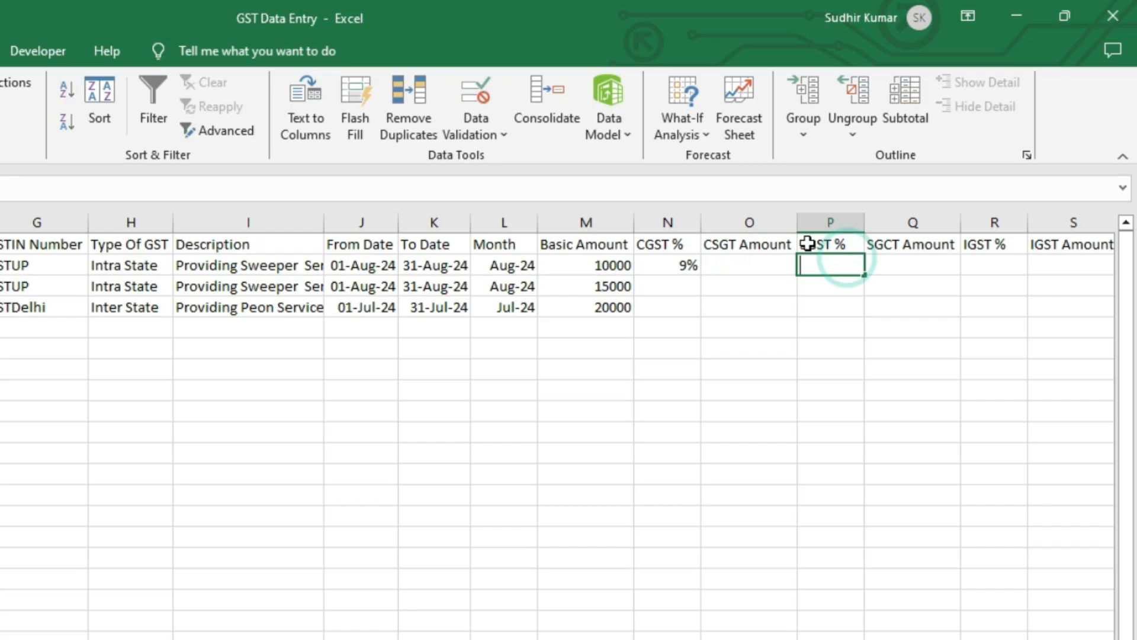
{"action": "type", "text": "9%"}
{"action": "key", "text": "Tab"}
{"action": "left_click", "coordinate": [987, 267]}
{"action": "type", "text": "0%"}
{"action": "key", "text": "Return"}
- Enter the second bill's tax rates in row 3: CGST 9%, SGST 9% and IGST 0%
{"action": "key", "text": "Up"}
{"action": "key", "text": "ctrl+Left"}
{"action": "key", "text": "ctrl+Left"}
{"action": "key", "text": "Down"}
{"action": "type", "text": "9%"}
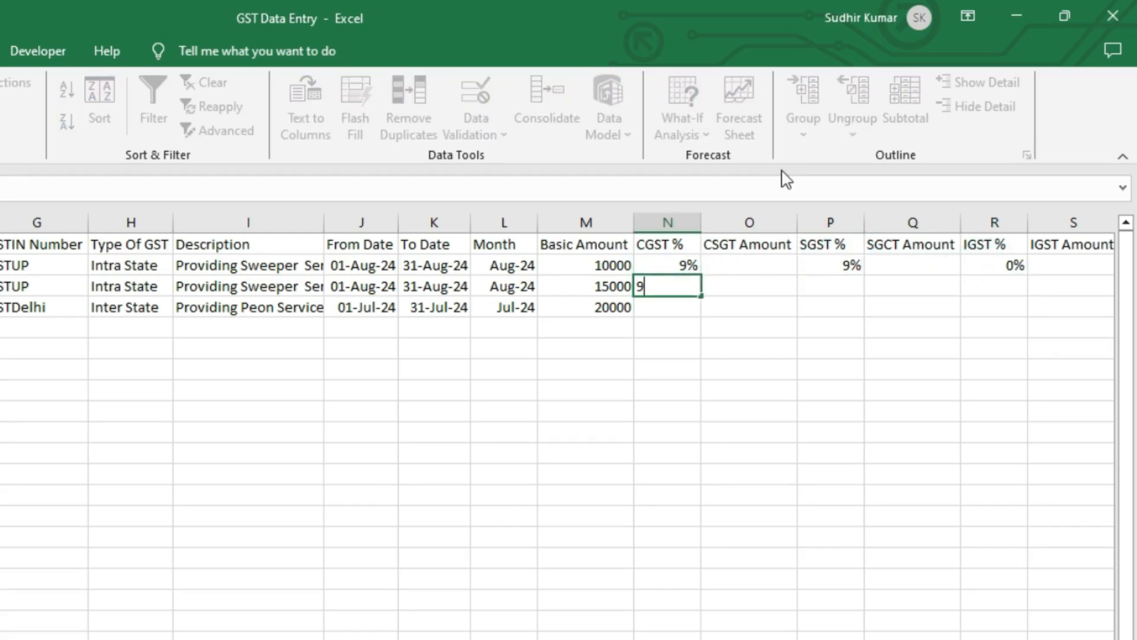
{"action": "key", "text": "Tab"}
{"action": "key", "text": "Tab"}
{"action": "type", "text": "9%"}
{"action": "key", "text": "Tab"}
{"action": "key", "text": "Tab"}
{"action": "type", "text": "0"}
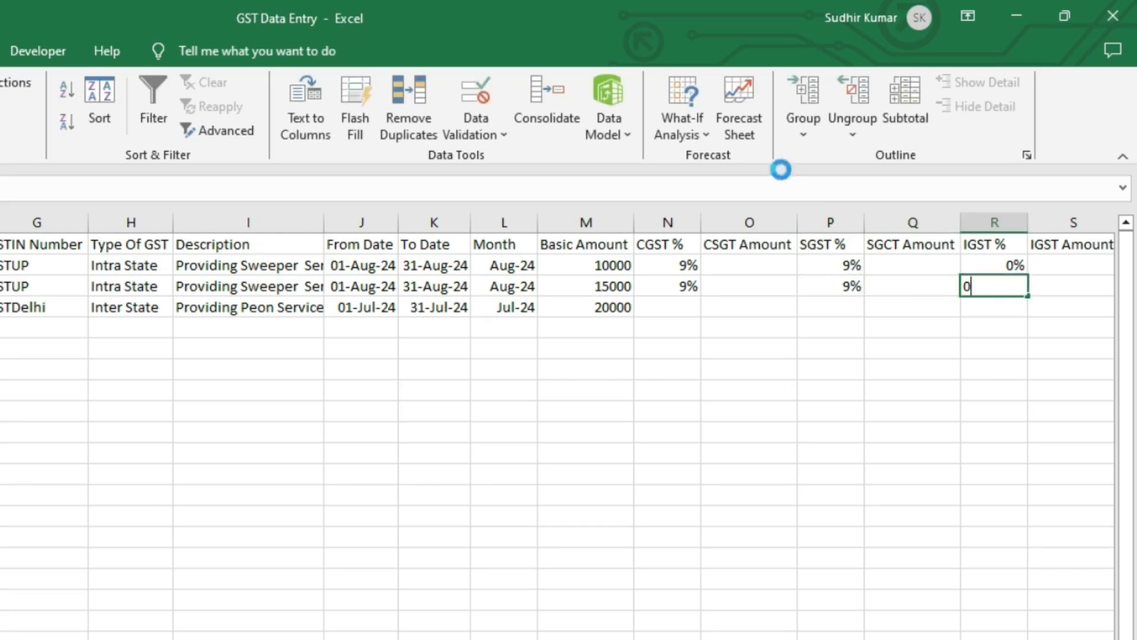
{"action": "type", "text": "%"}
{"action": "key", "text": "Return"}
- Enter the inter-state bill's tax rates in row 4: CGST 0%, SGST 0% and IGST 18%
{"action": "left_click", "coordinate": [130, 308]}
{"action": "left_click", "coordinate": [687, 306]}
{"action": "type", "text": "0%"}
{"action": "key", "text": "Tab"}
{"action": "key", "text": "Tab"}
{"action": "type", "text": "0"}
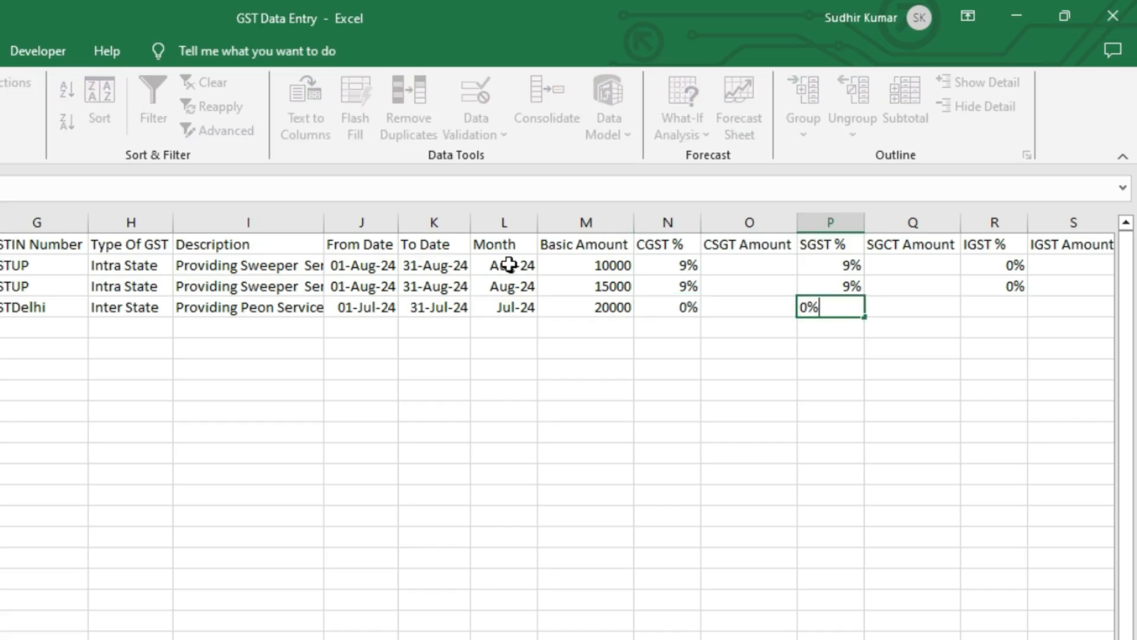
{"action": "type", "text": "%"}
{"action": "key", "text": "Tab"}
{"action": "key", "text": "Tab"}
{"action": "type", "text": "18"}
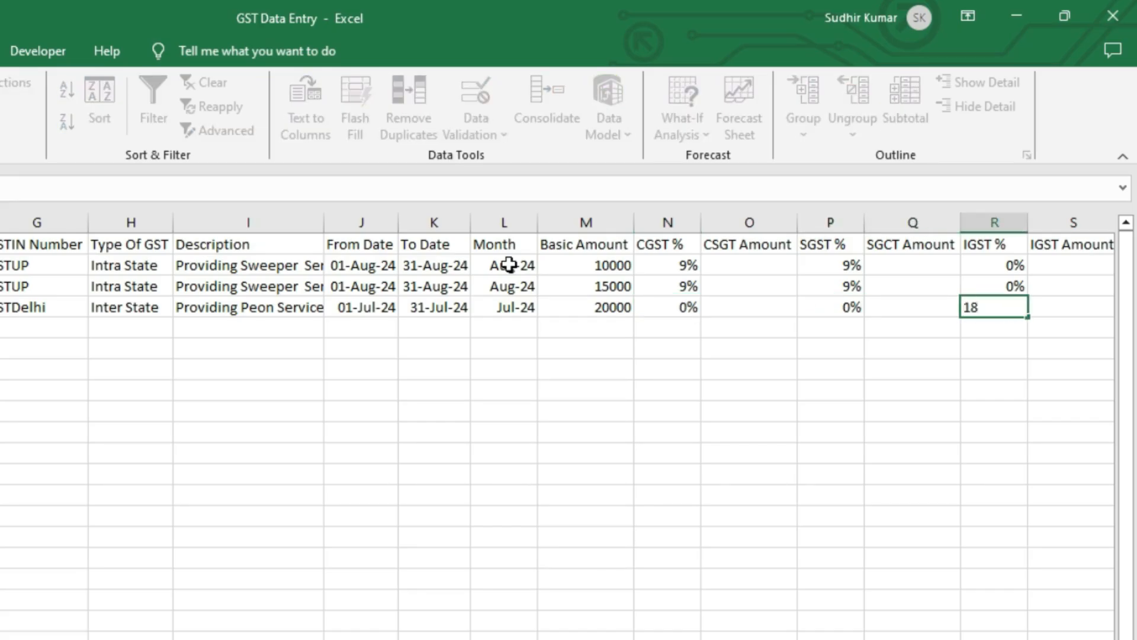
{"action": "type", "text": "%"}
{"action": "key", "text": "Tab"}
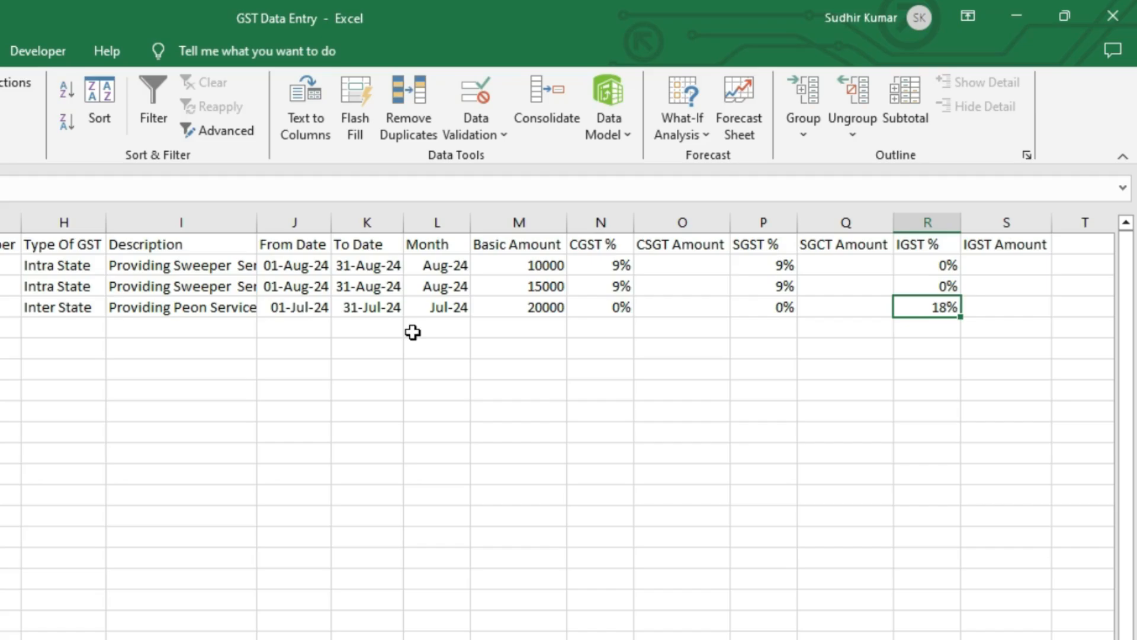
- Calculate the CGST amount in O2 with =M2*N2 and fill the formula down to O14
{"action": "left_click_drag", "start_coordinate": [681, 266], "coordinate": [681, 304]}
{"action": "left_click", "coordinate": [672, 268]}
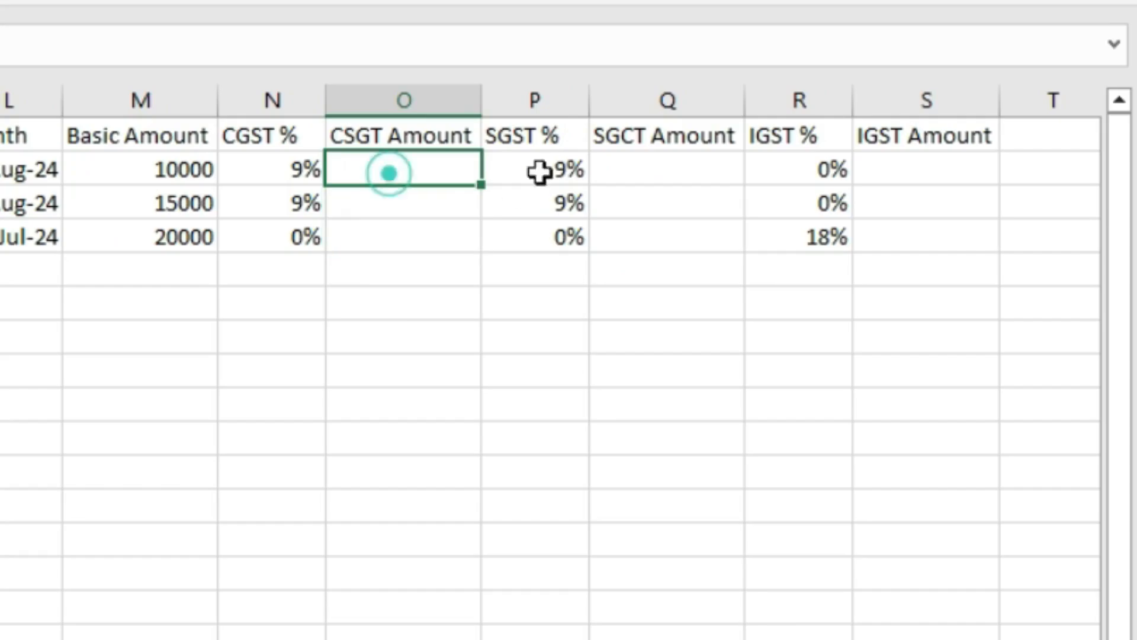
{"action": "left_click", "coordinate": [393, 168]}
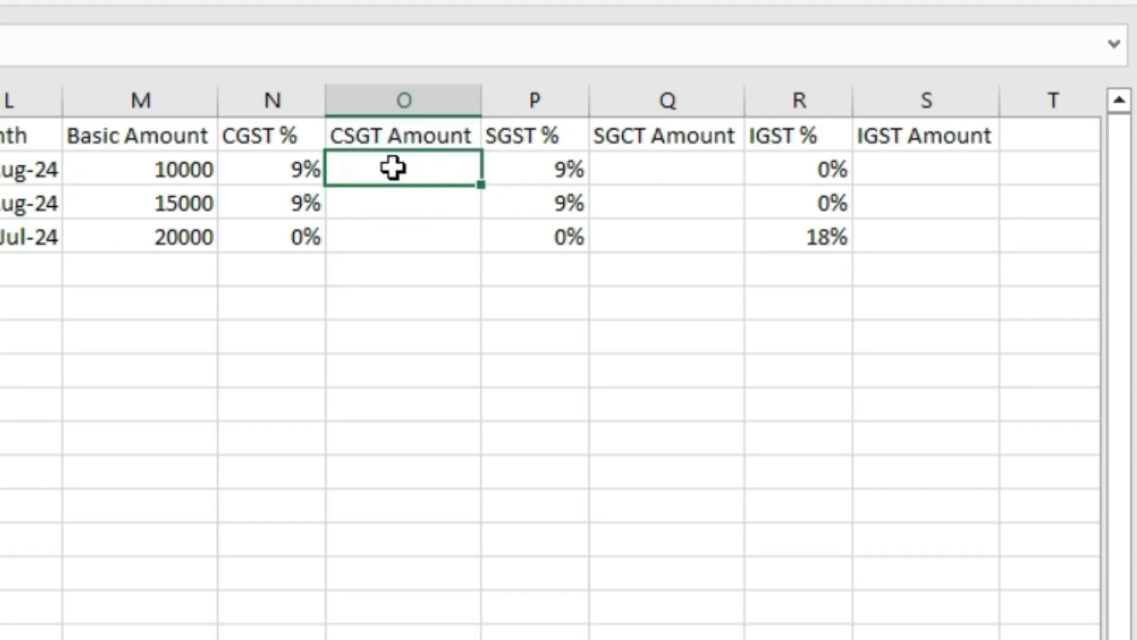
{"action": "type", "text": "="}
{"action": "left_click", "coordinate": [165, 171]}
{"action": "type", "text": "*"}
{"action": "left_click", "coordinate": [270, 171]}
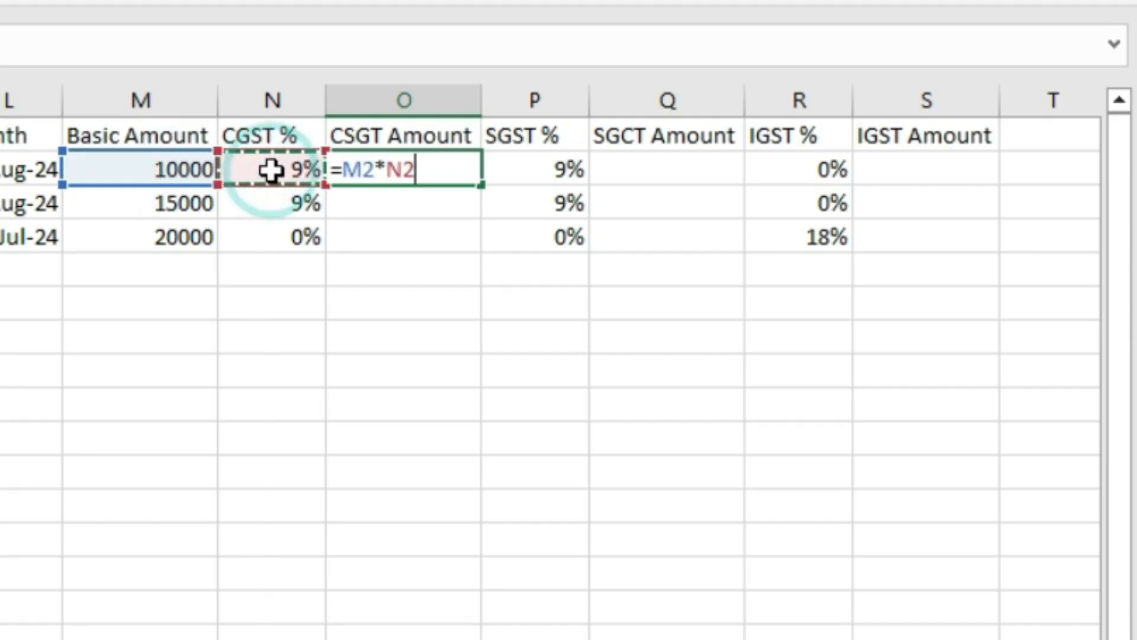
{"action": "key", "text": "Return"}
{"action": "left_click", "coordinate": [454, 167]}
{"action": "left_click_drag", "start_coordinate": [473, 184], "coordinate": [481, 575]}
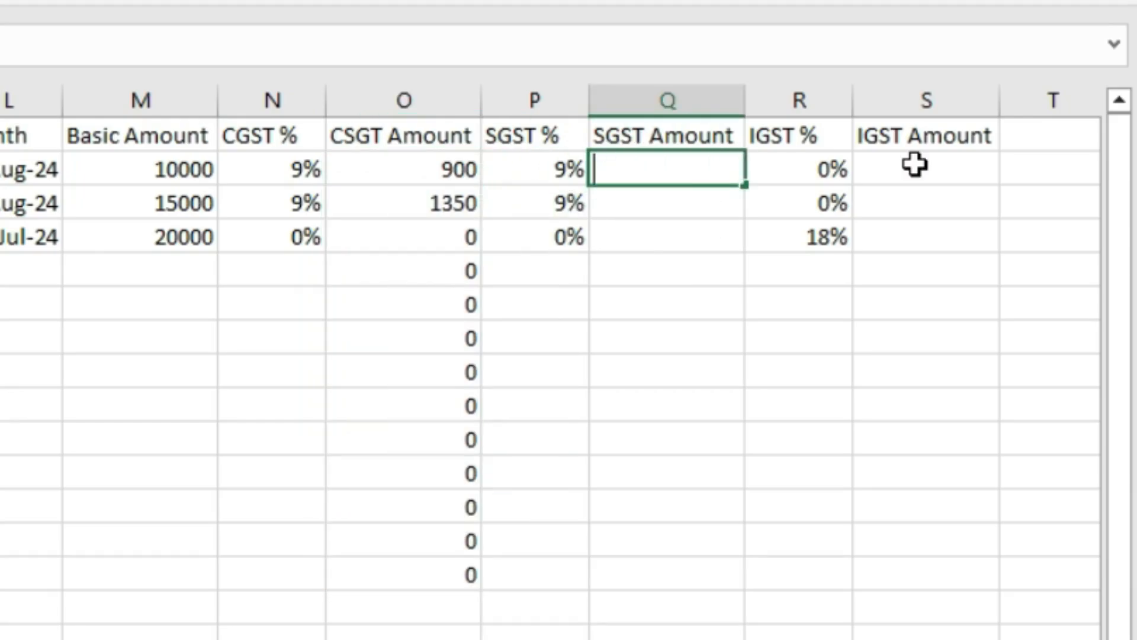
- Calculate the SGST amount in Q2 with =M2*P2 and fill the formula down to Q14
{"action": "type", "text": "="}
{"action": "left_click", "coordinate": [153, 165]}
{"action": "type", "text": "*"}
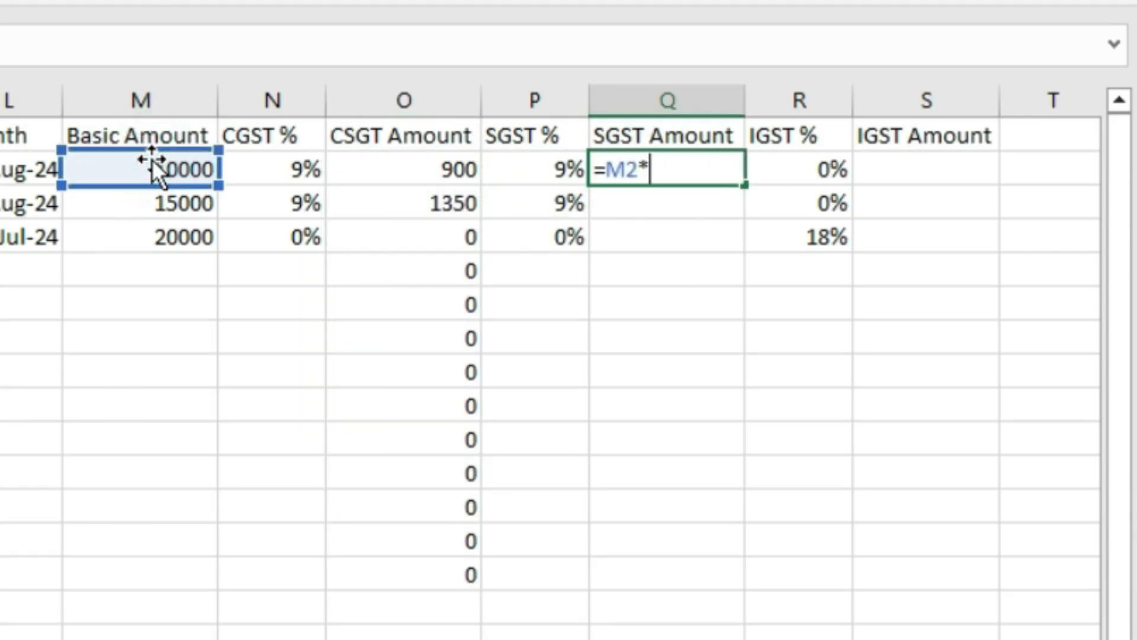
{"action": "left_click", "coordinate": [533, 166]}
{"action": "key", "text": "Return"}
{"action": "left_click", "coordinate": [731, 170]}
{"action": "left_click_drag", "start_coordinate": [751, 182], "coordinate": [721, 603]}
{"action": "left_click", "coordinate": [708, 165]}
- Calculate the IGST amount in S2 with =M2*R2 and fill the formula down to S14
{"action": "left_click", "coordinate": [919, 172]}
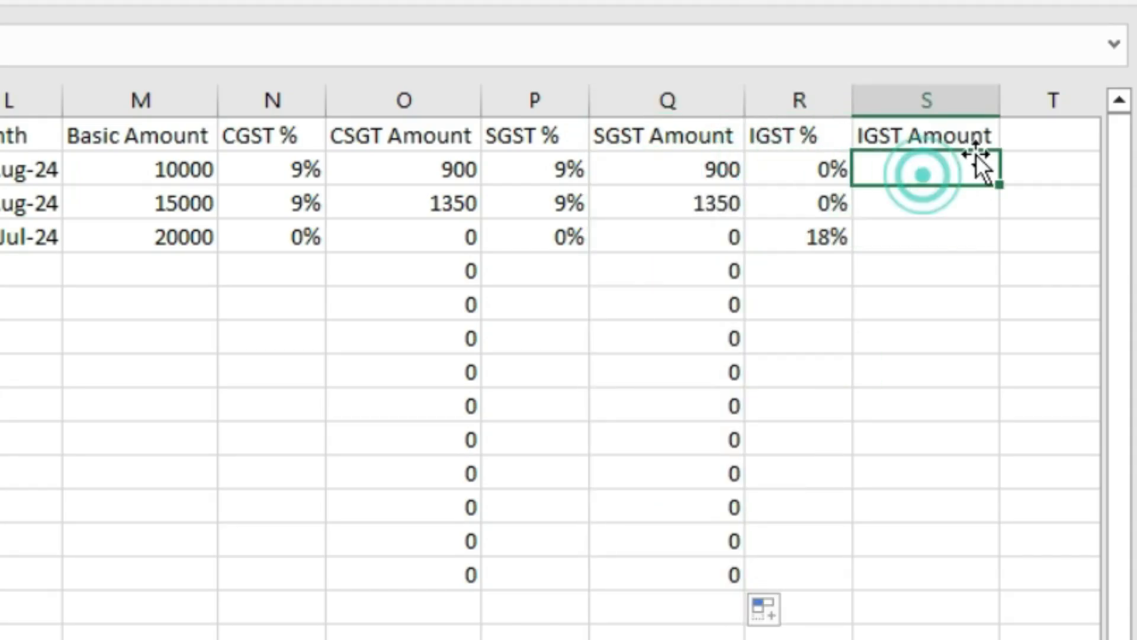
{"action": "type", "text": "="}
{"action": "left_click", "coordinate": [181, 166]}
{"action": "type", "text": "*"}
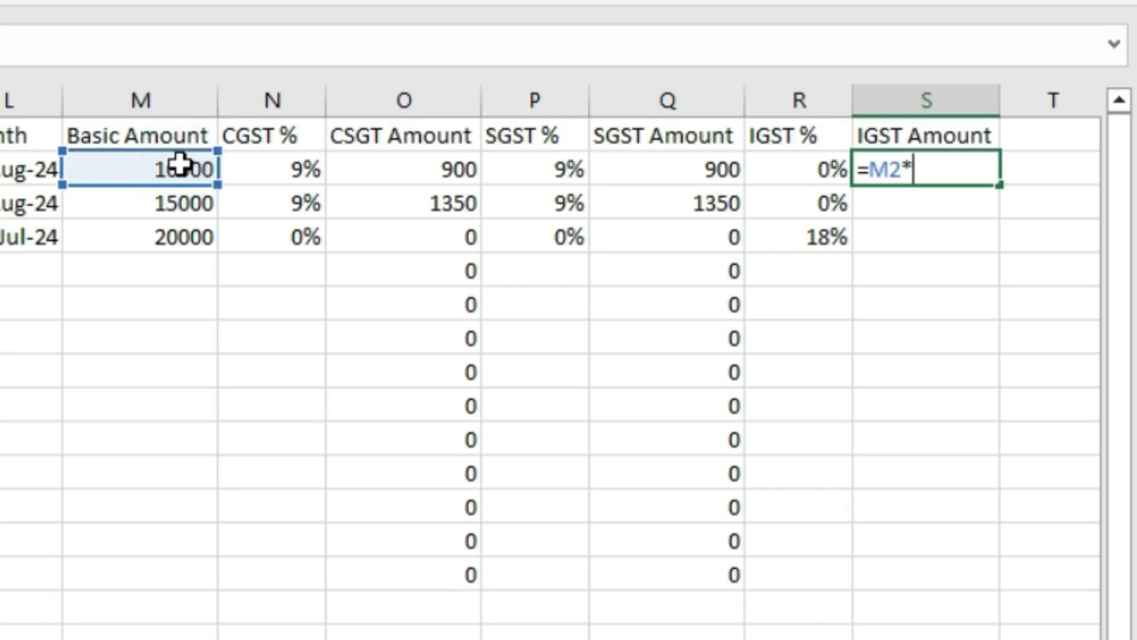
{"action": "left_click", "coordinate": [829, 173]}
{"action": "key", "text": "Return"}
{"action": "left_click", "coordinate": [924, 171]}
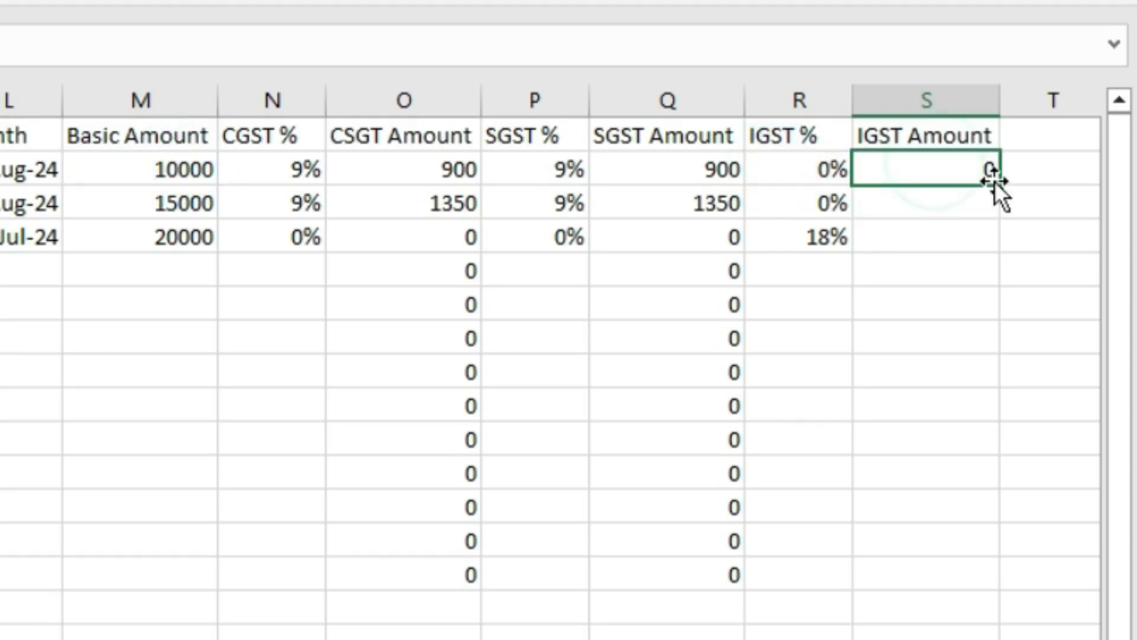
{"action": "left_click_drag", "start_coordinate": [1000, 186], "coordinate": [971, 591]}
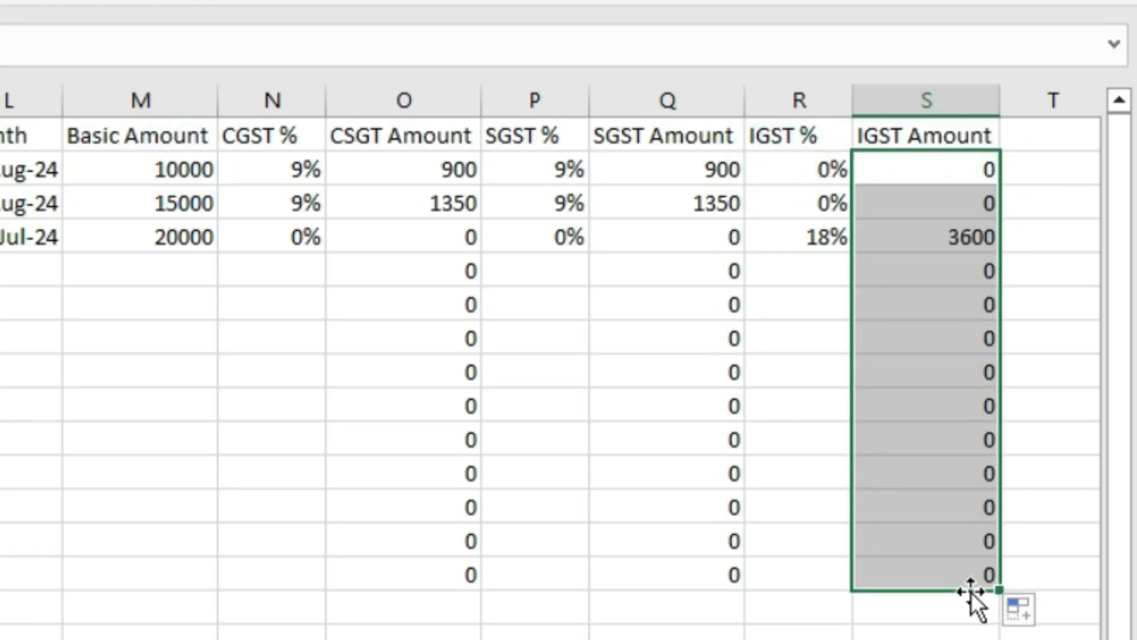
{"action": "left_click", "coordinate": [172, 173]}
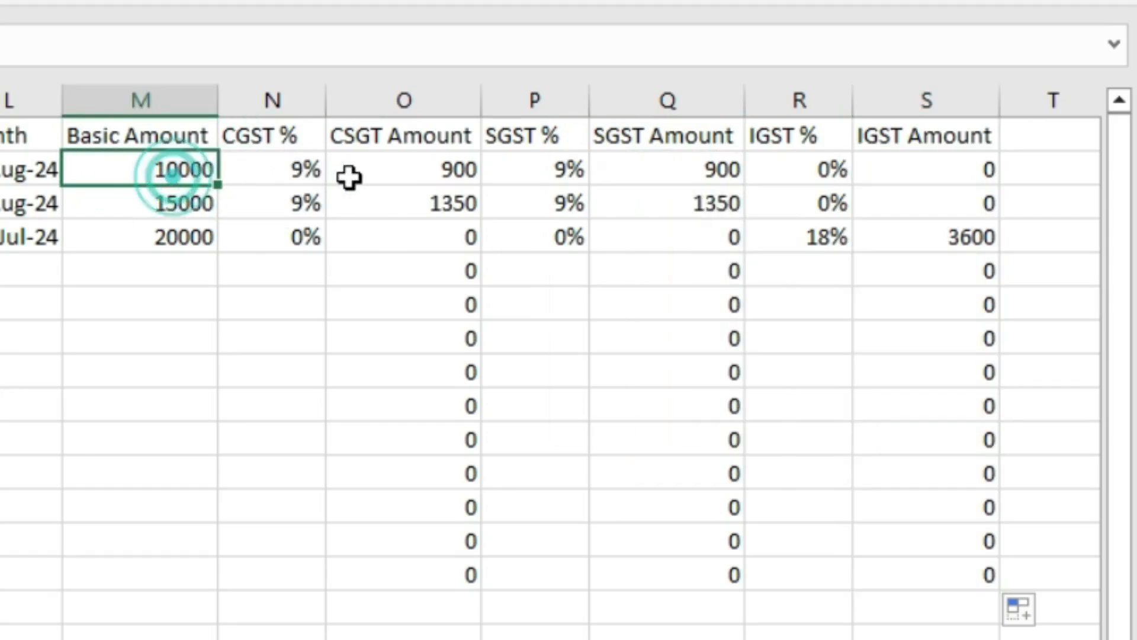
{"action": "left_click", "coordinate": [396, 168]}
{"action": "left_click", "coordinate": [563, 172]}
{"action": "left_click", "coordinate": [576, 228]}
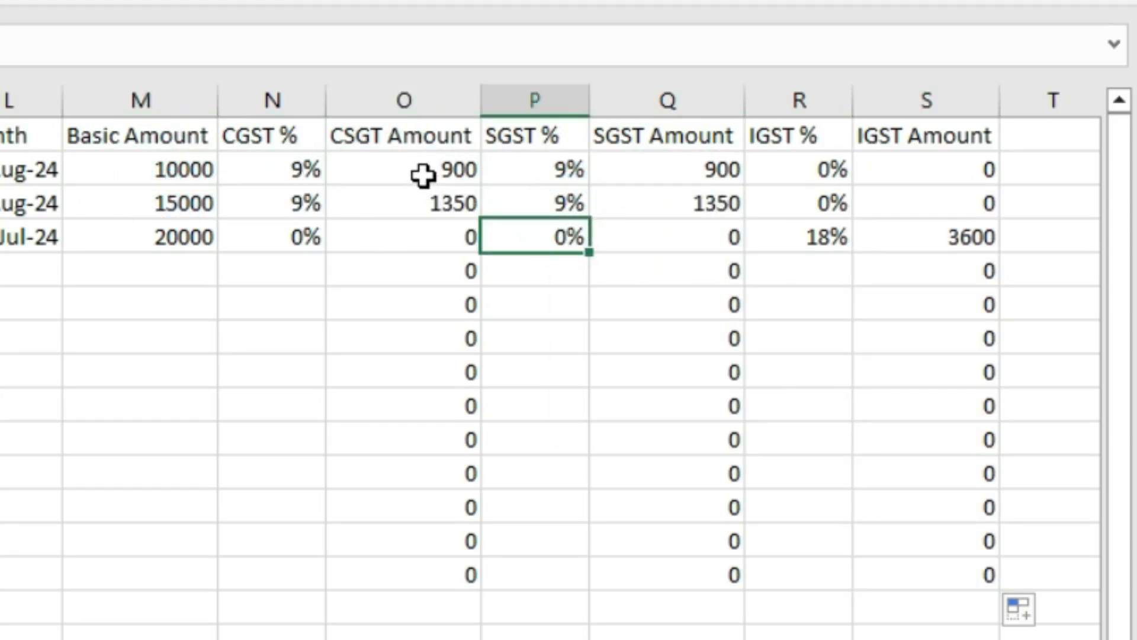
- Round the CGST amount in O2 to two decimals with =ROUND(M2*N2,2) and fill the formula down to O14
{"action": "left_click", "coordinate": [406, 173]}
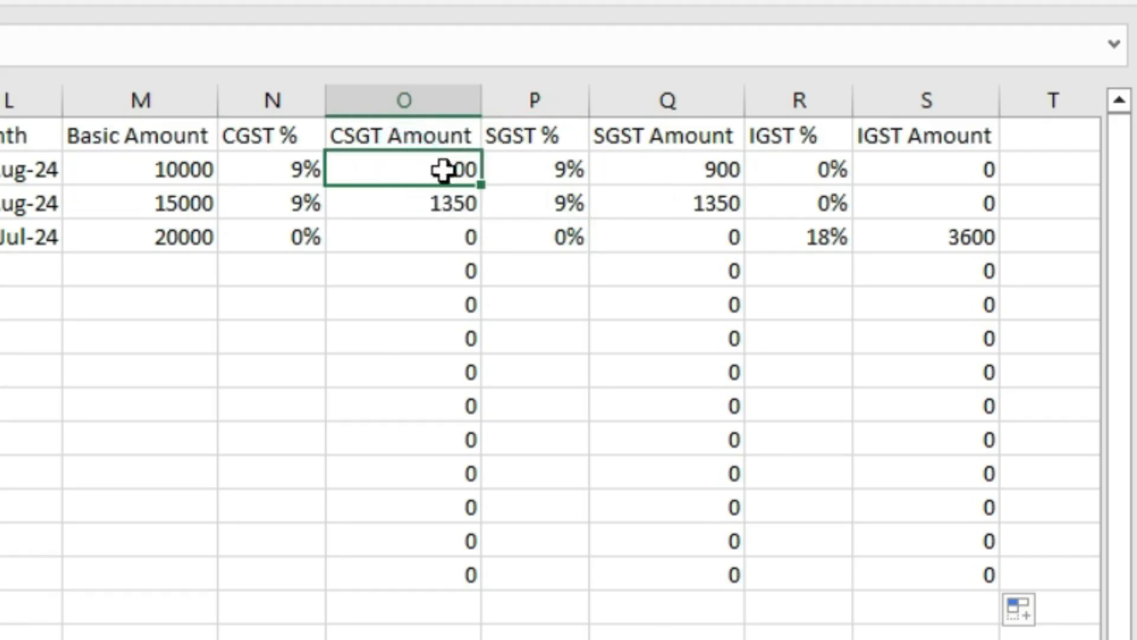
{"action": "key", "text": "F2"}
{"action": "left_click", "coordinate": [343, 170]}
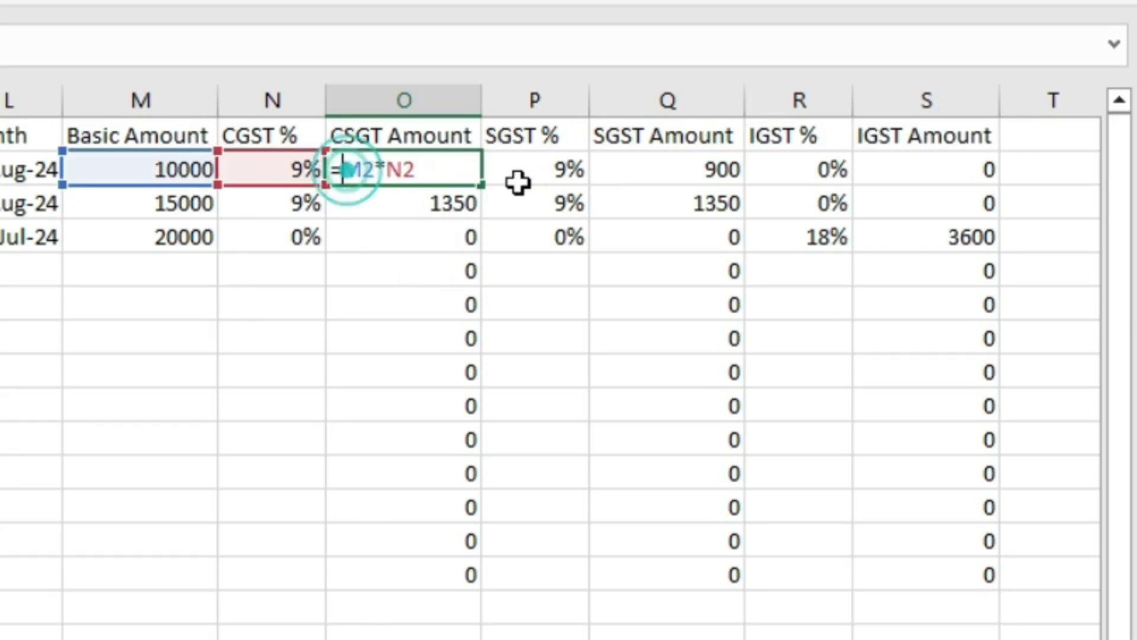
{"action": "type", "text": "rou"}
{"action": "key", "text": "Tab"}
{"action": "left_click", "coordinate": [520, 170]}
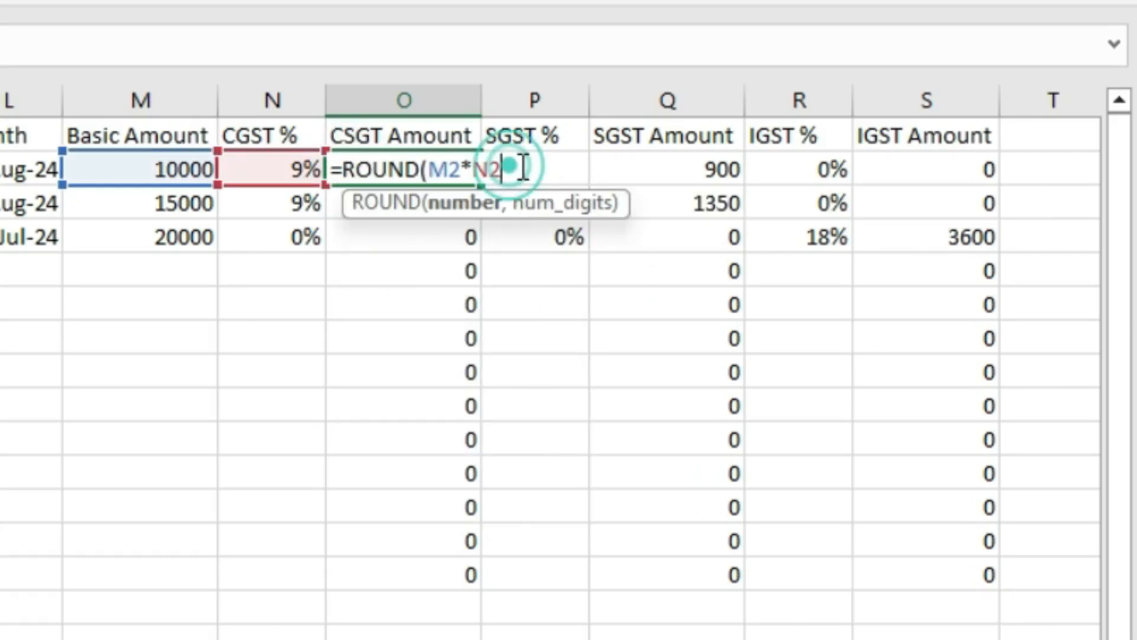
{"action": "type", "text": ","}
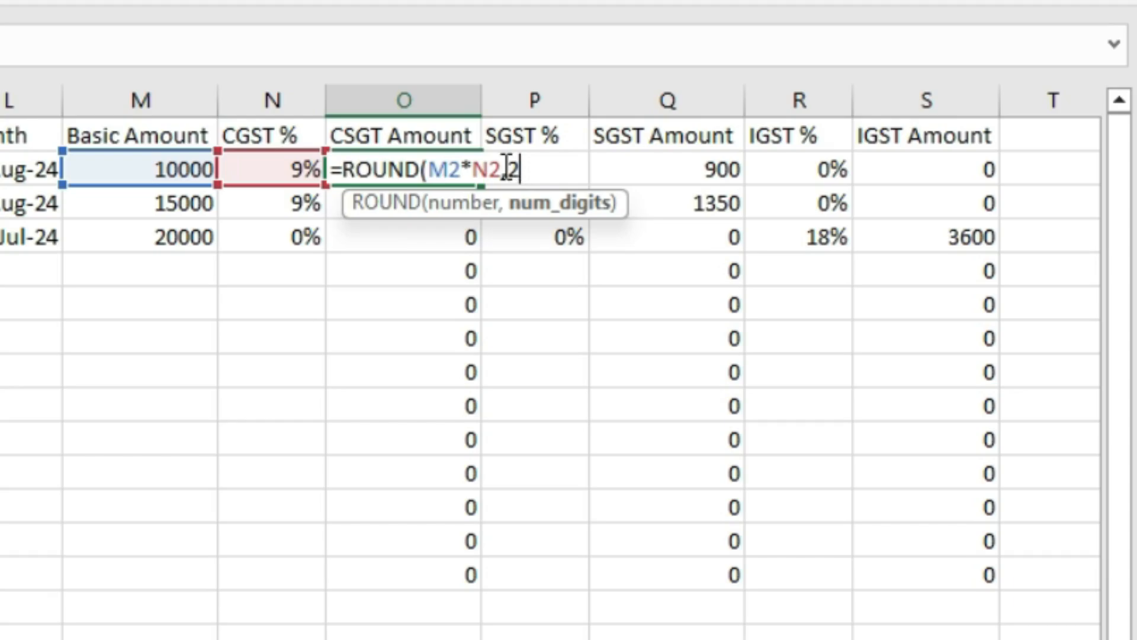
{"action": "type", "text": "2)"}
{"action": "key", "text": "Return"}
{"action": "left_click", "coordinate": [452, 169]}
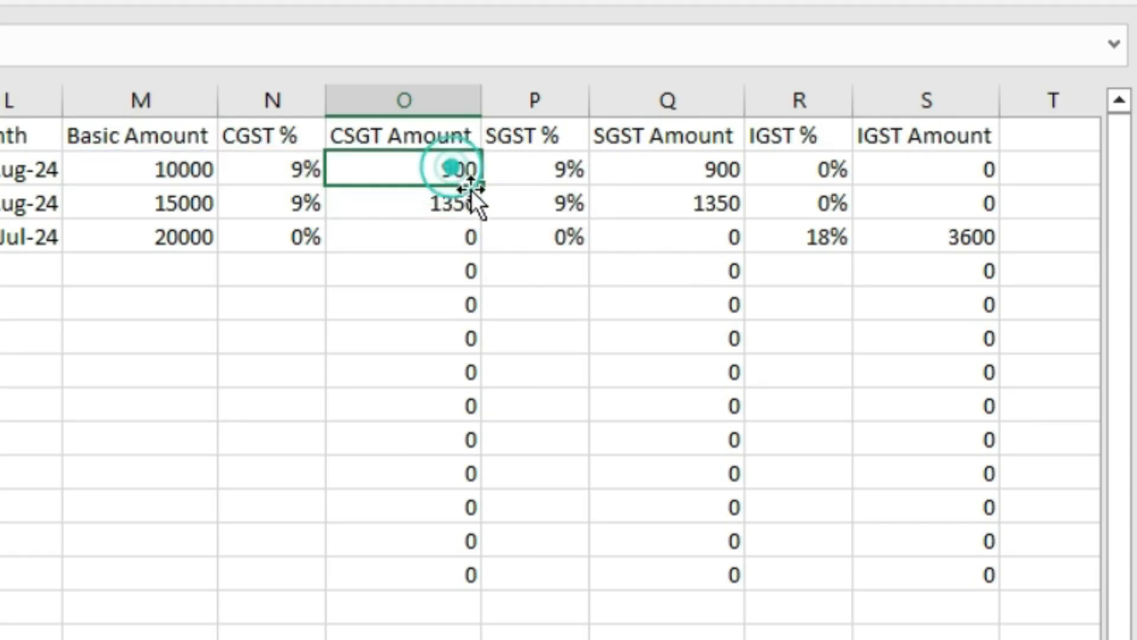
{"action": "double_click", "coordinate": [480, 185]}
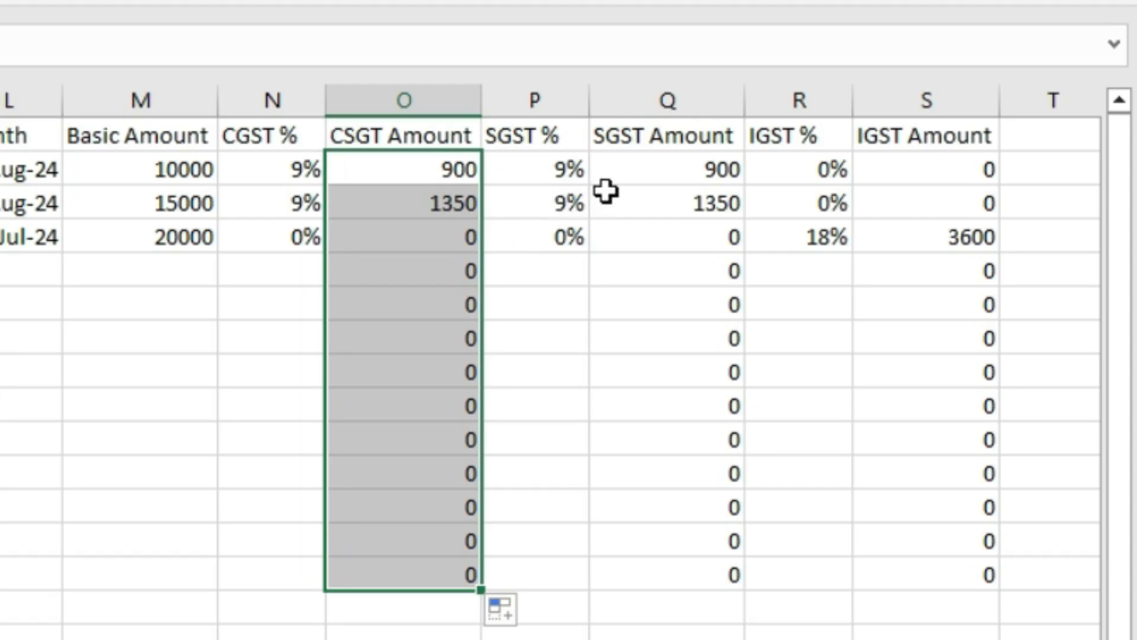
- Round the SGST amount in Q2 to two decimals with =ROUND(M2*P2,2) and fill the formula down to Q14
{"action": "double_click", "coordinate": [659, 172]}
{"action": "type", "text": "rouM2*P2"}
{"action": "key", "text": "Tab"}
{"action": "key", "text": "End"}
{"action": "type", "text": ",2)"}
{"action": "key", "text": "Return"}
{"action": "left_click", "coordinate": [697, 160]}
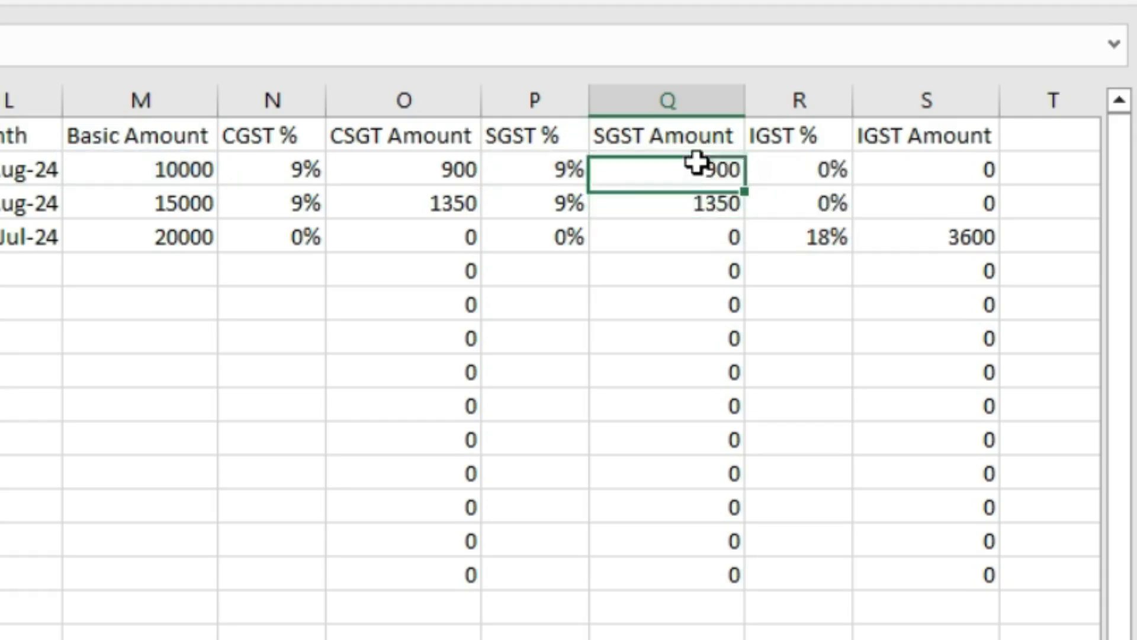
{"action": "double_click", "coordinate": [744, 184]}
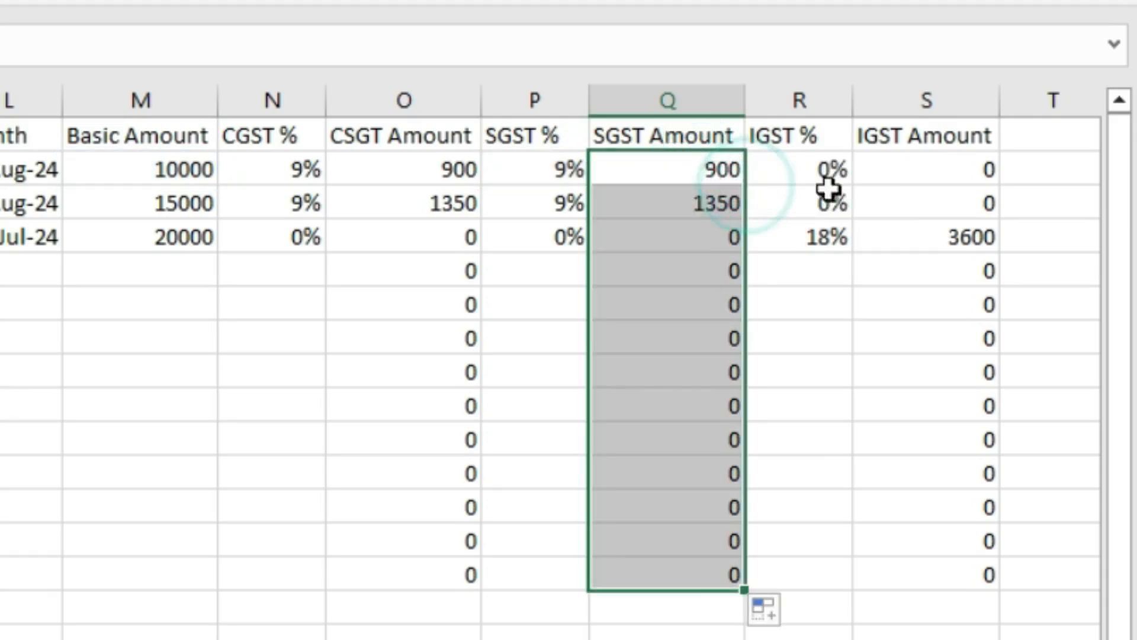
- Round the IGST amount in S2 to two decimals with =ROUND(M2*R2,2) and fill the formula down to S14
{"action": "double_click", "coordinate": [918, 170]}
{"action": "left_click", "coordinate": [869, 168]}
{"action": "type", "text": "rounM2*R2"}
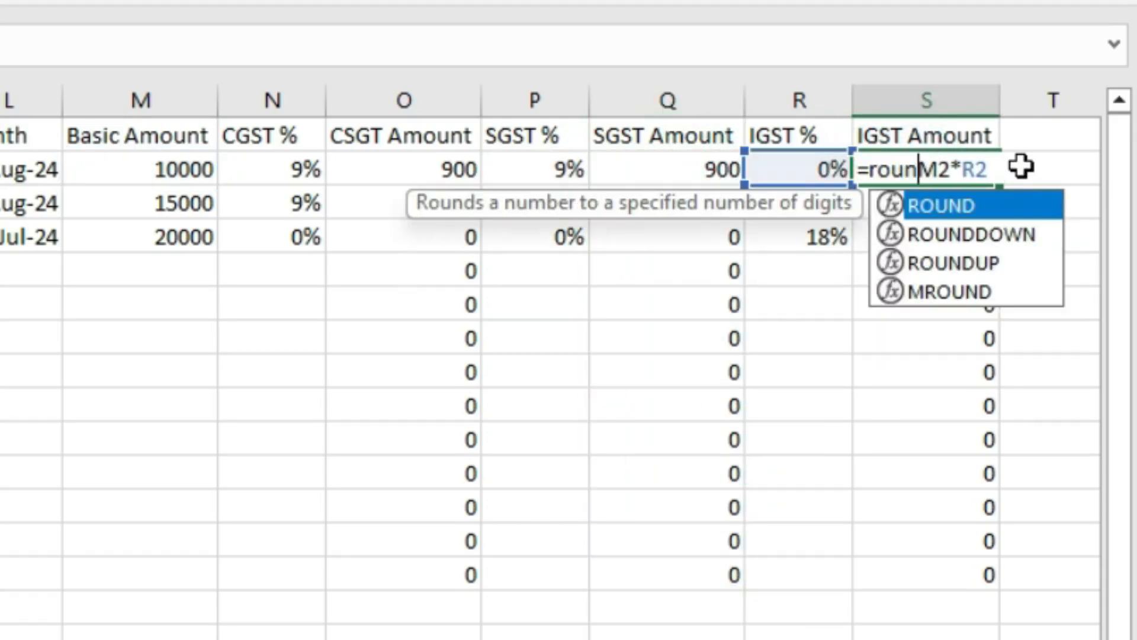
{"action": "key", "text": "Tab"}
{"action": "key", "text": "End"}
{"action": "type", "text": ",2)"}
{"action": "key", "text": "Return"}
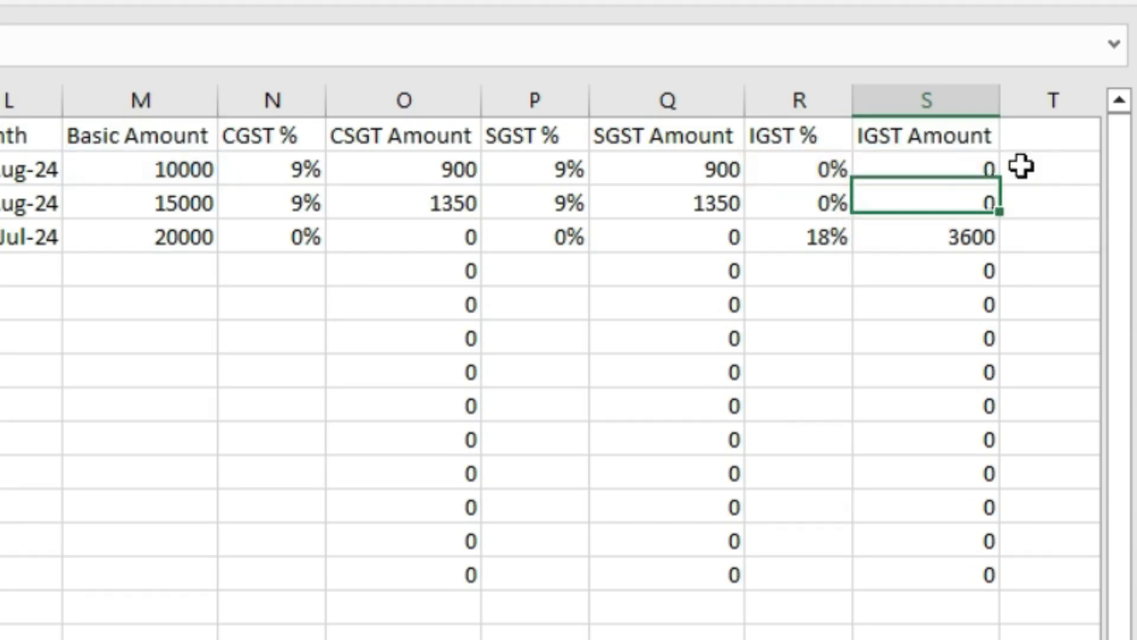
{"action": "left_click", "coordinate": [998, 176]}
{"action": "double_click", "coordinate": [1001, 185]}
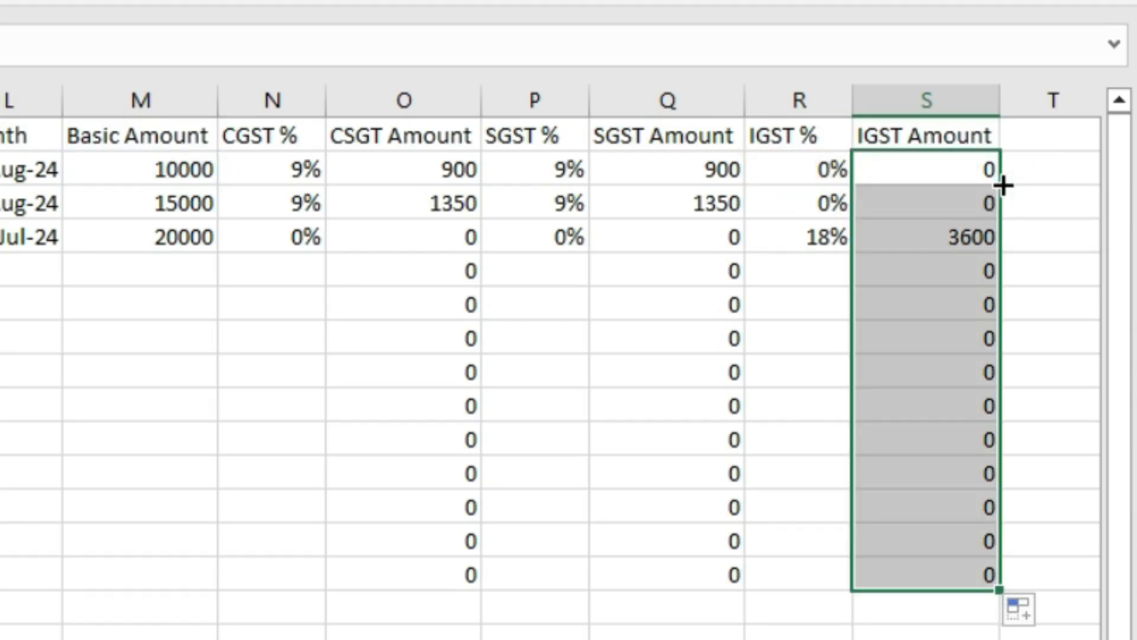
- Add the column header "Total Bill Amount" in T1
{"action": "left_click", "coordinate": [708, 167]}
{"action": "left_click", "coordinate": [925, 167]}
{"action": "left_click", "coordinate": [1044, 134]}
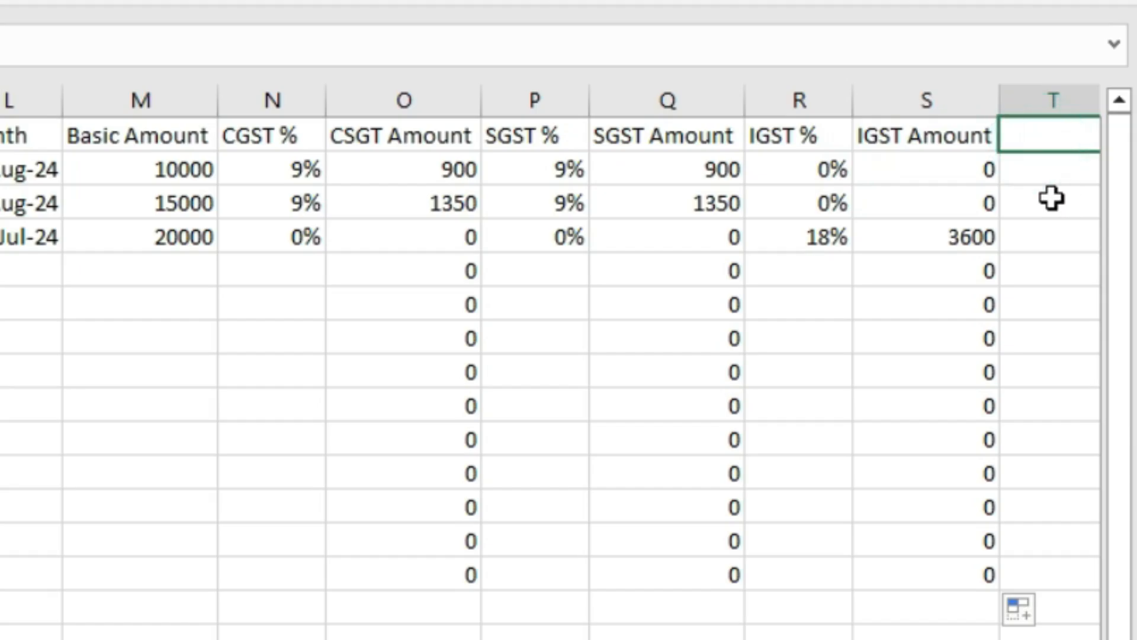
{"action": "type", "text": "Total Bill Amount"}
{"action": "key", "text": "Return"}
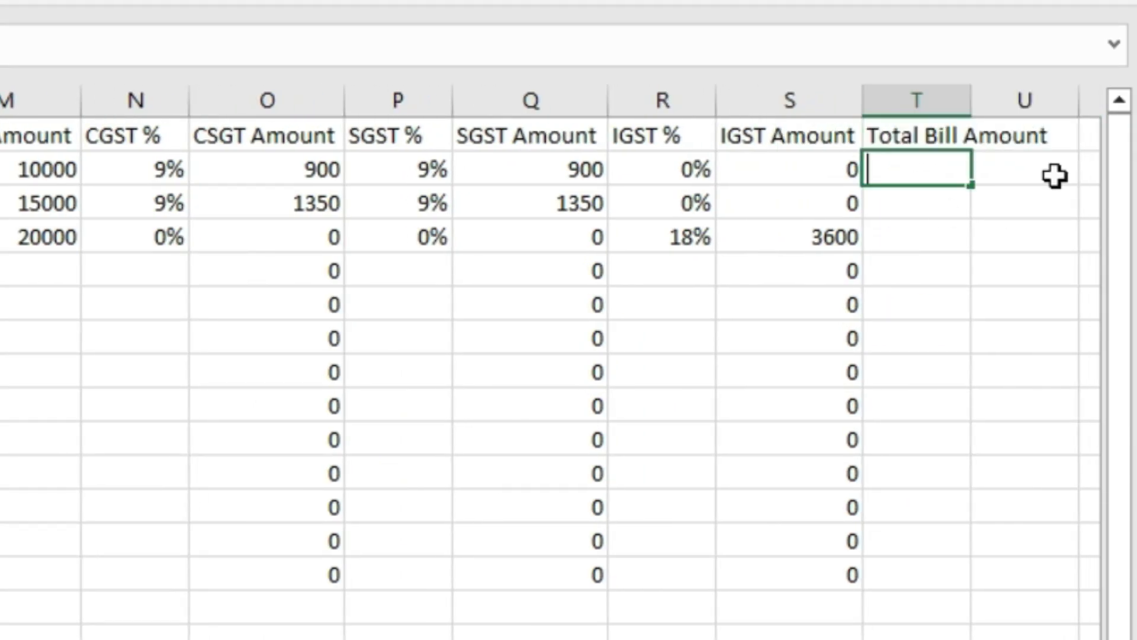
- Calculate the total bill in T2 with =SUM(M2,O2,Q2,S2) and fill the formula down to T14
{"action": "type", "text": "=su"}
{"action": "key", "text": "Tab"}
{"action": "left_click", "coordinate": [18, 169]}
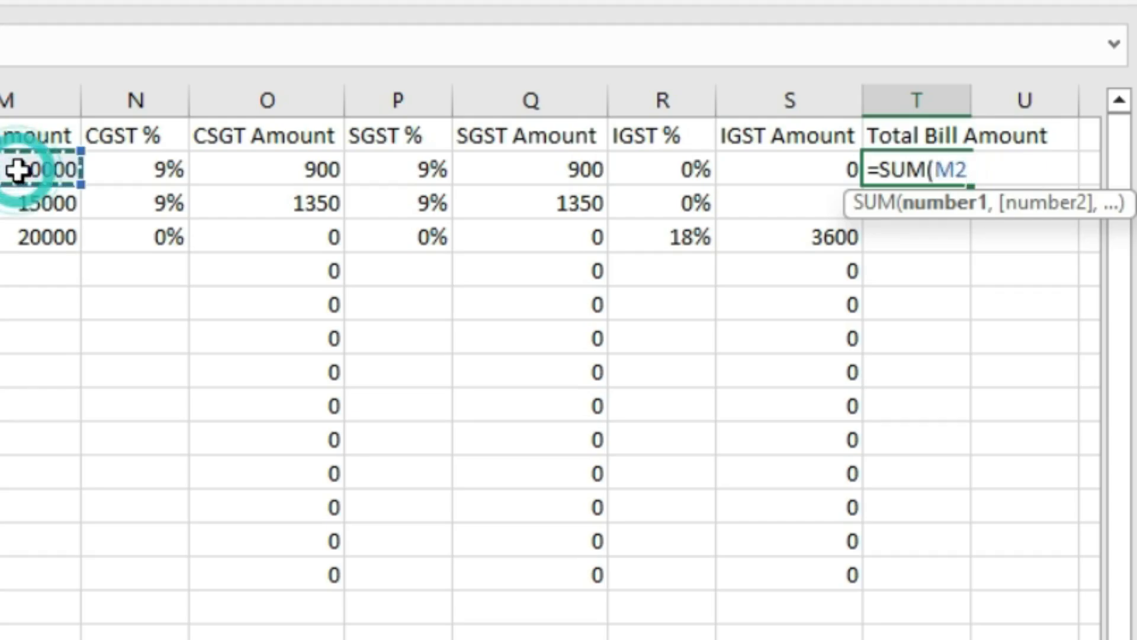
{"action": "type", "text": ","}
{"action": "left_click", "coordinate": [267, 167]}
{"action": "type", "text": ","}
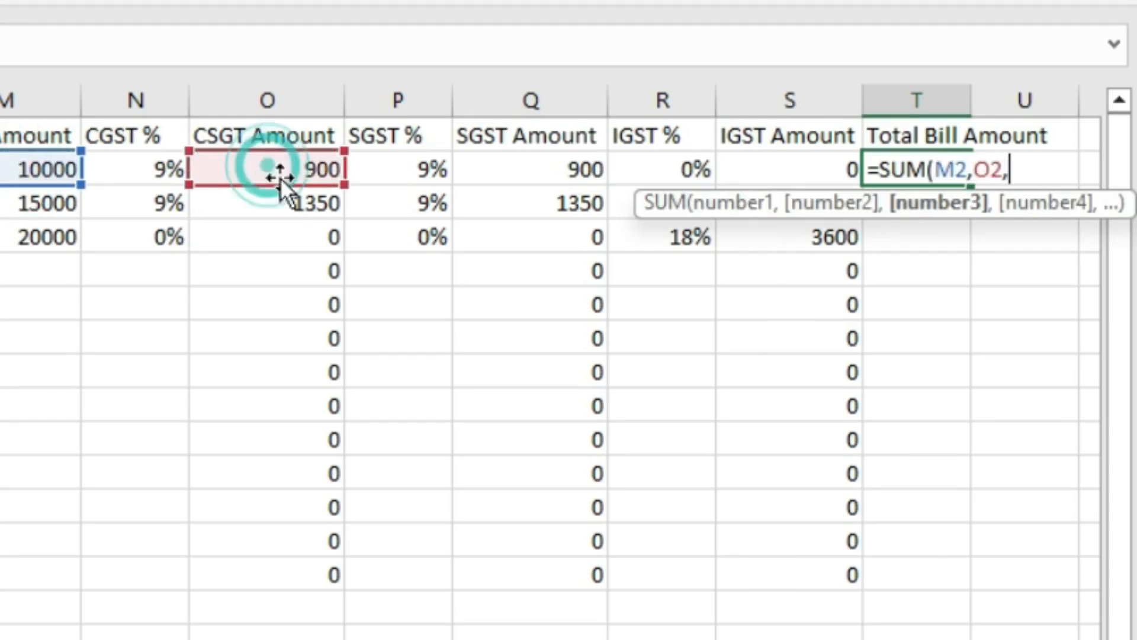
{"action": "left_click", "coordinate": [489, 163]}
{"action": "type", "text": ","}
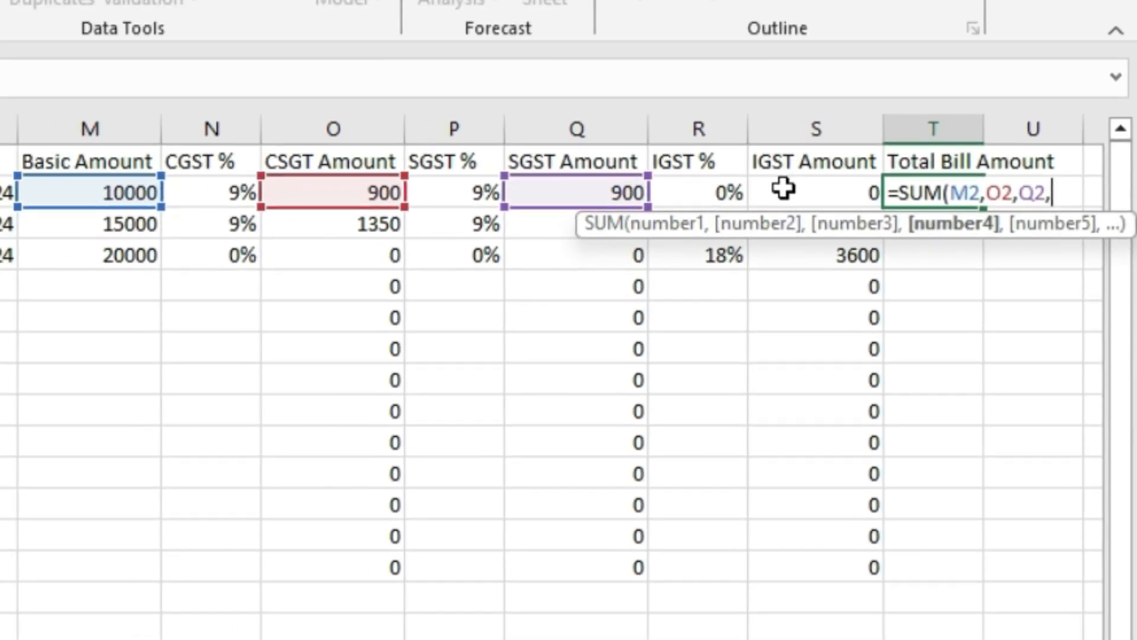
{"action": "left_click", "coordinate": [784, 188]}
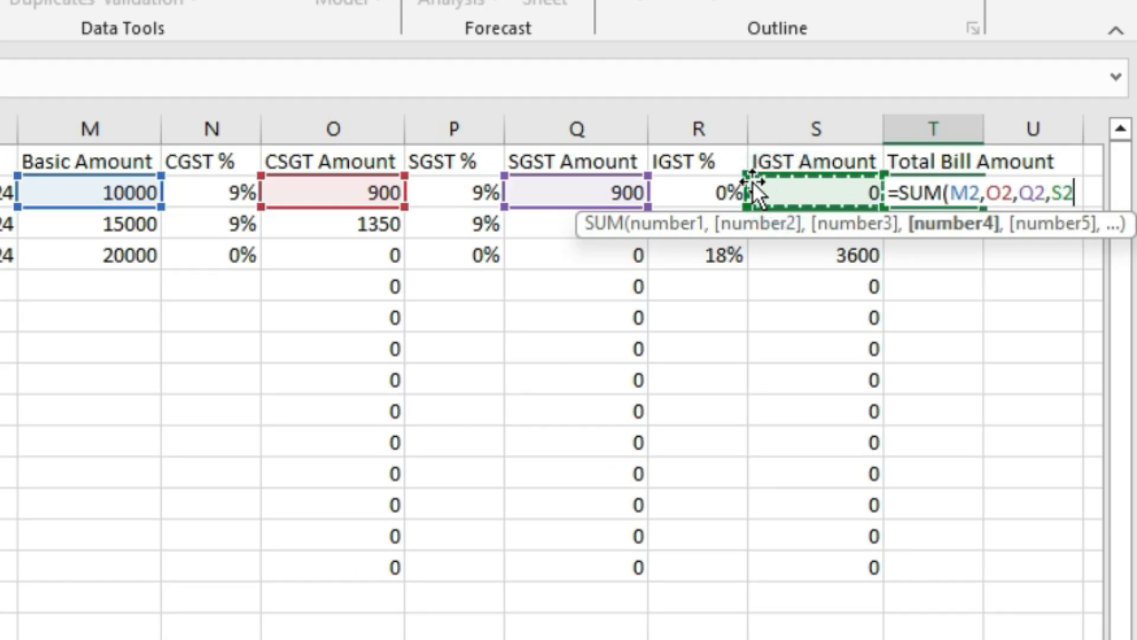
{"action": "type", "text": ")"}
{"action": "key", "text": "Return"}
{"action": "left_click", "coordinate": [921, 192]}
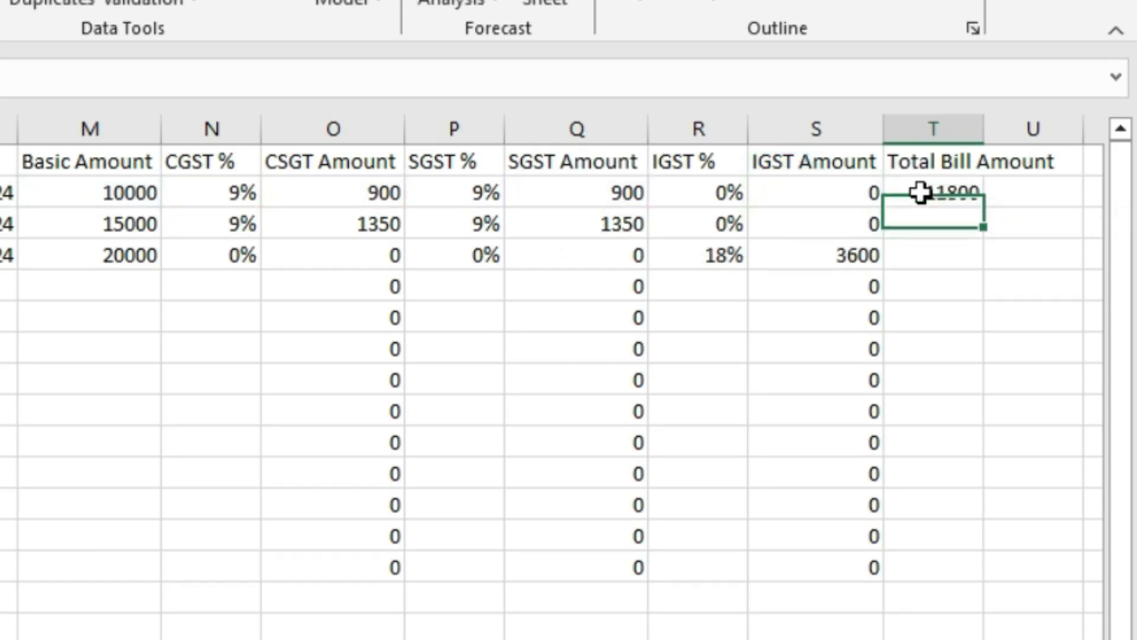
{"action": "left_click_drag", "start_coordinate": [981, 211], "coordinate": [994, 577]}
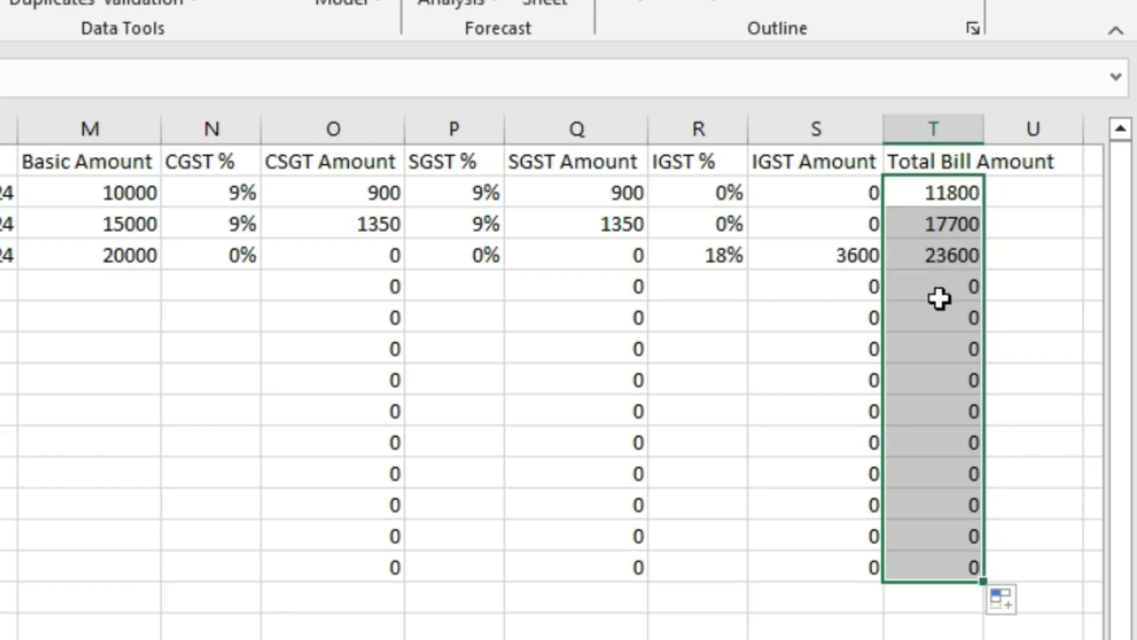
{"action": "left_click", "coordinate": [935, 259]}
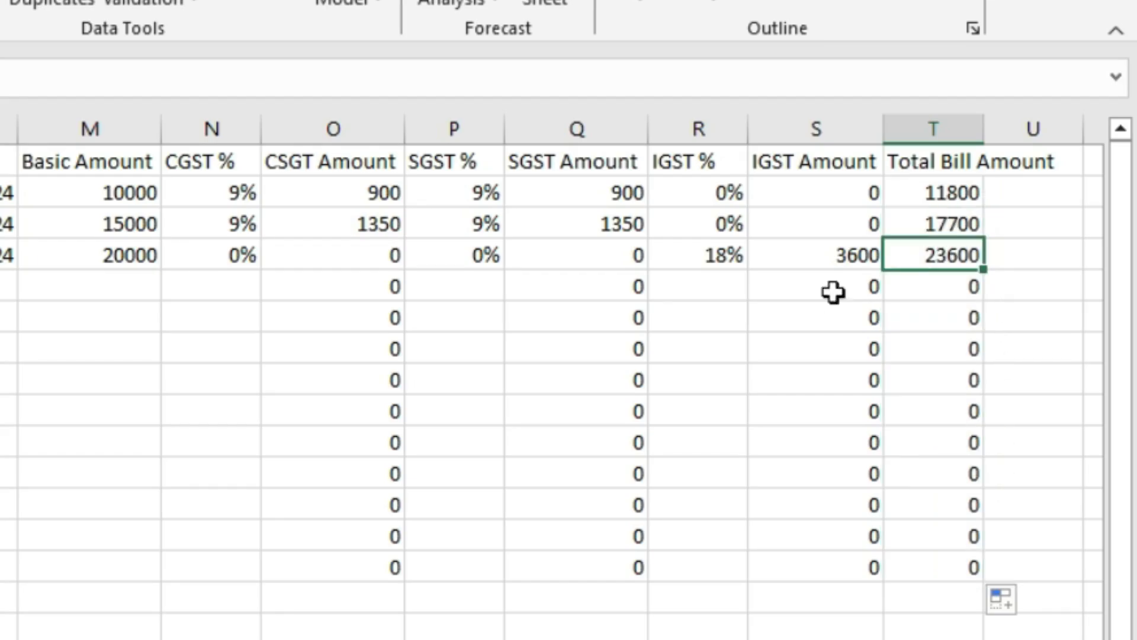
- Number the three bills 1, 2 and 3 in the S.No column, cells A2 to A4
{"action": "scroll", "coordinate": [551, 379], "scroll_direction": "left", "scroll_amount": 2}
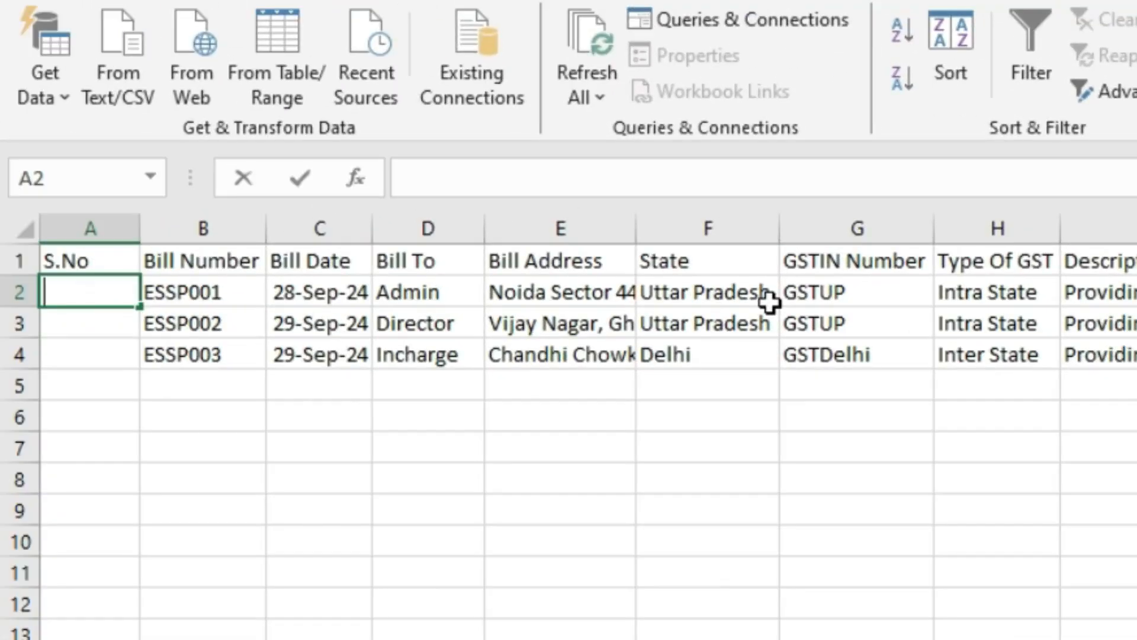
{"action": "type", "text": "1"}
{"action": "key", "text": "Return"}
{"action": "type", "text": "2"}
{"action": "key", "text": "Return"}
{"action": "type", "text": "3"}
{"action": "key", "text": "Return"}
{"action": "left_click_drag", "start_coordinate": [97, 331], "coordinate": [102, 367]}
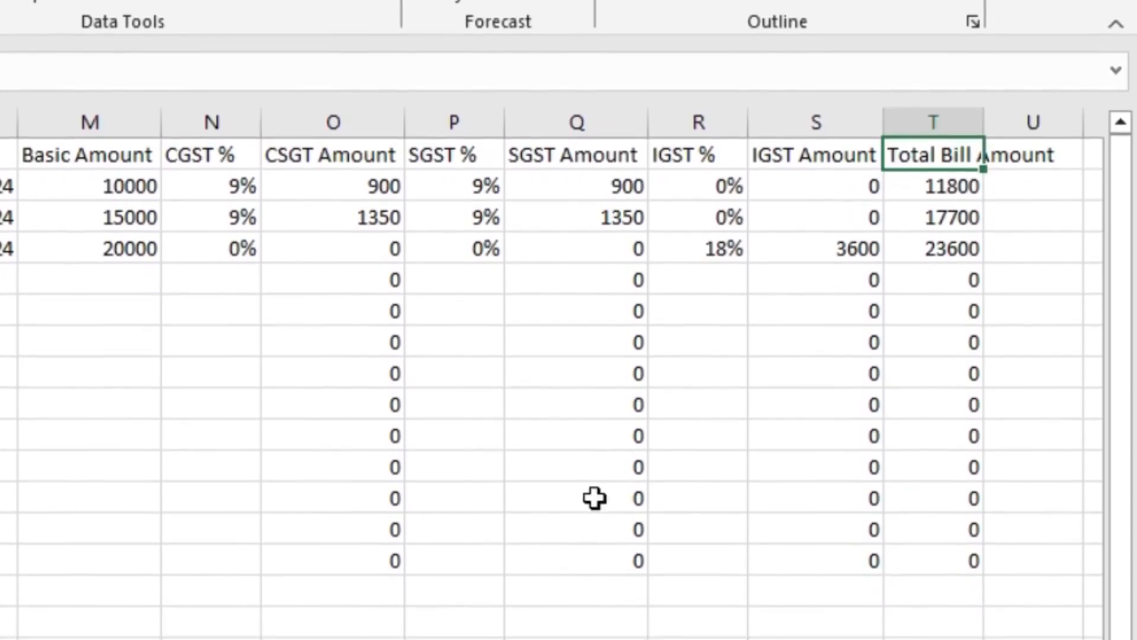
- Add the header "Payment Received" in U1 and enter 10000 in U2 as the first bill's payment
{"action": "left_click", "coordinate": [0, 181]}
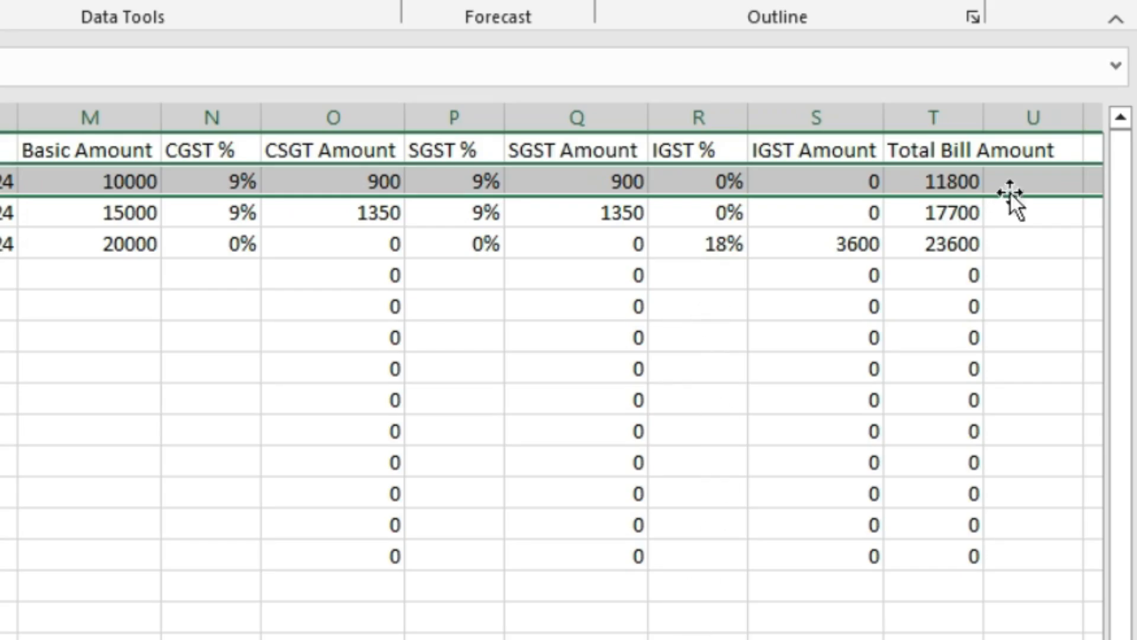
{"action": "left_click", "coordinate": [1022, 149]}
{"action": "type", "text": "P"}
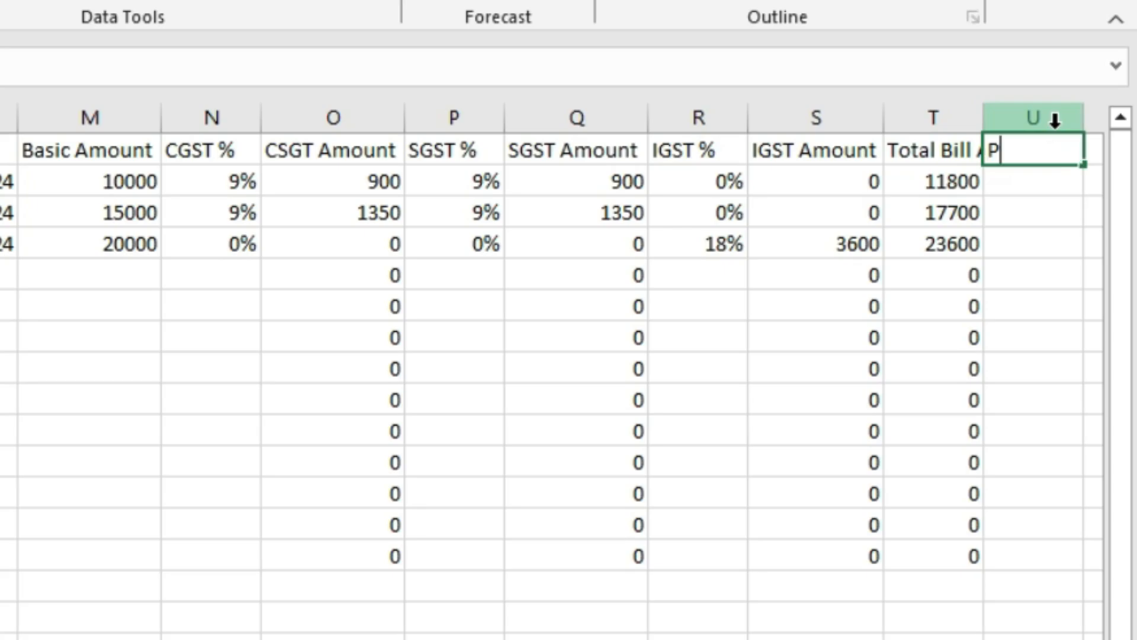
{"action": "type", "text": "ayment Received"}
{"action": "key", "text": "Return"}
{"action": "left_click", "coordinate": [927, 184]}
{"action": "left_click", "coordinate": [1025, 183]}
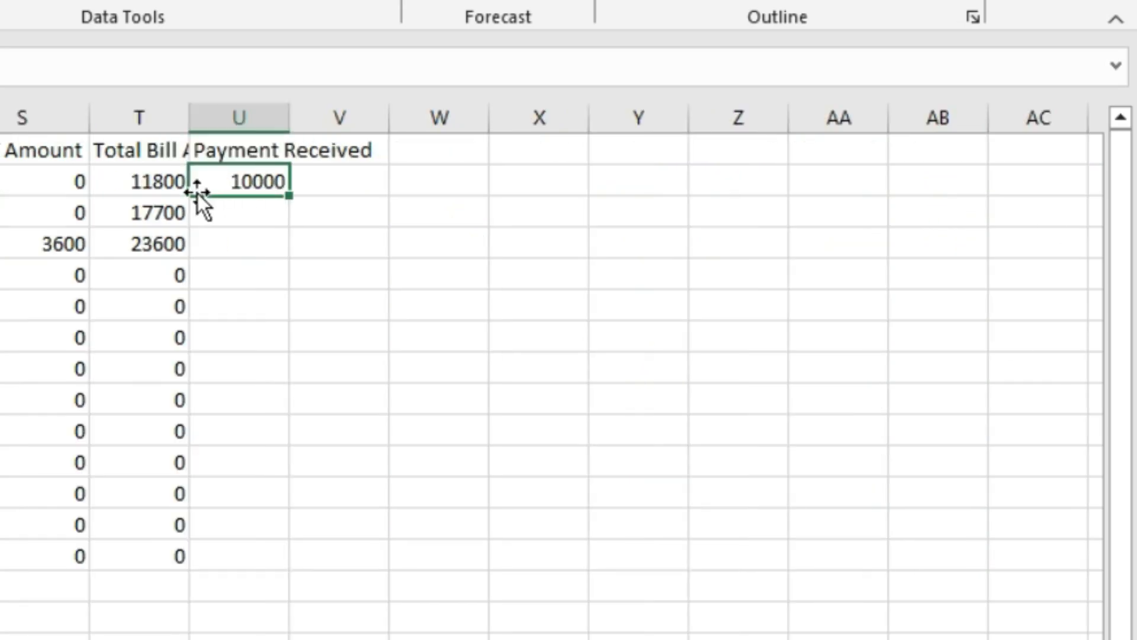
{"action": "left_click", "coordinate": [132, 185]}
{"action": "left_click", "coordinate": [253, 184]}
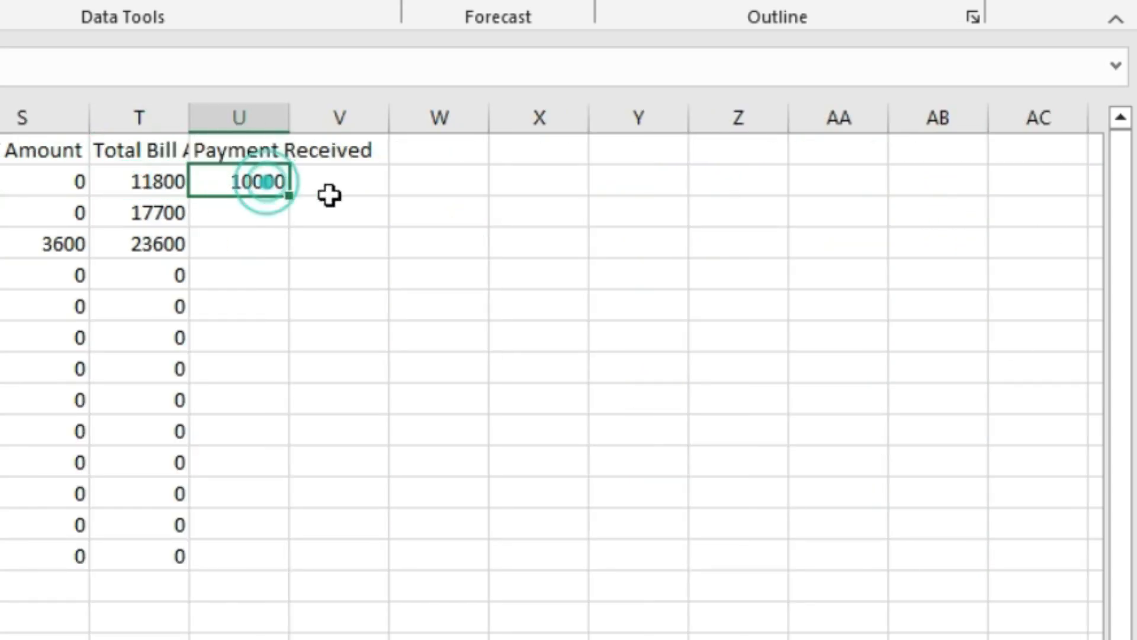
- Add the column header "Diffrence Amount" in V1
{"action": "left_click", "coordinate": [332, 155]}
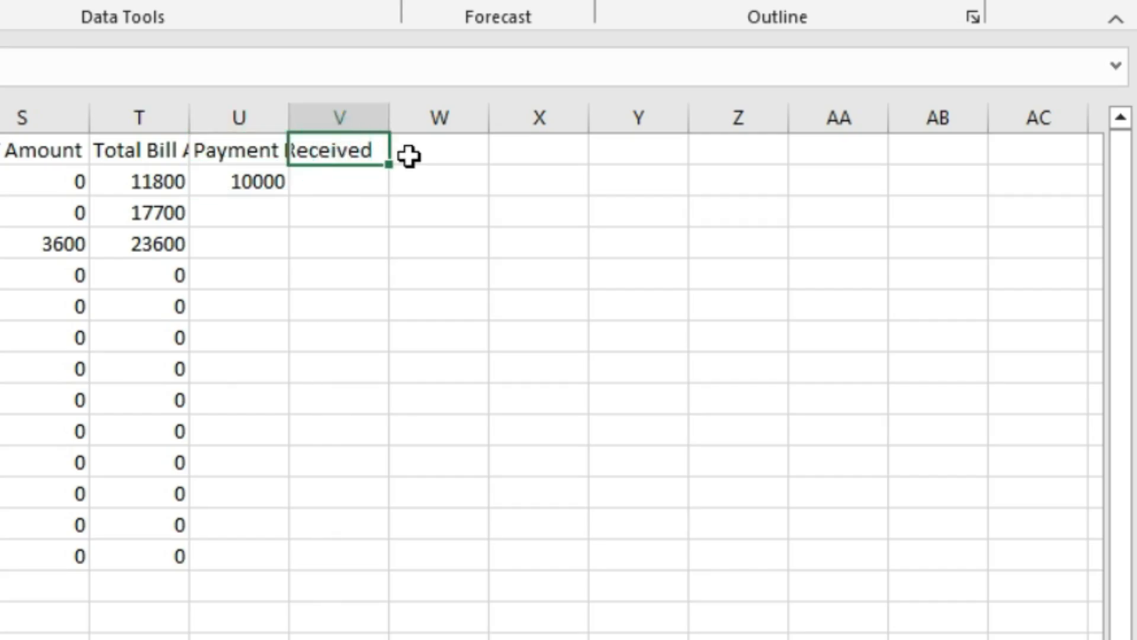
{"action": "type", "text": "Di"}
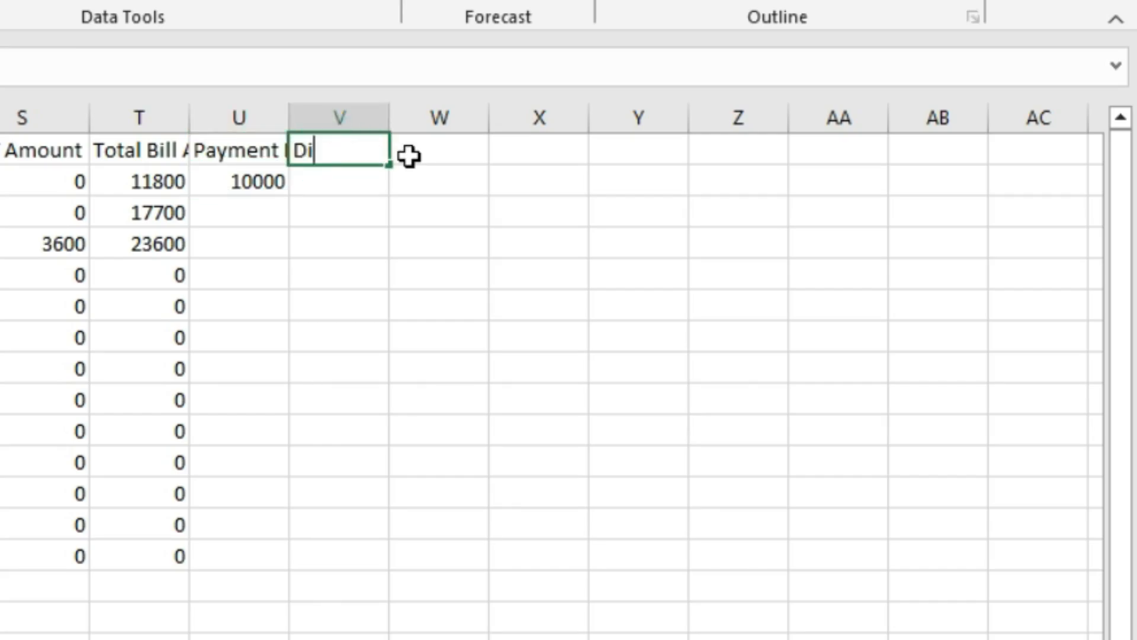
{"action": "type", "text": "ffrence Amount"}
{"action": "key", "text": "Return"}
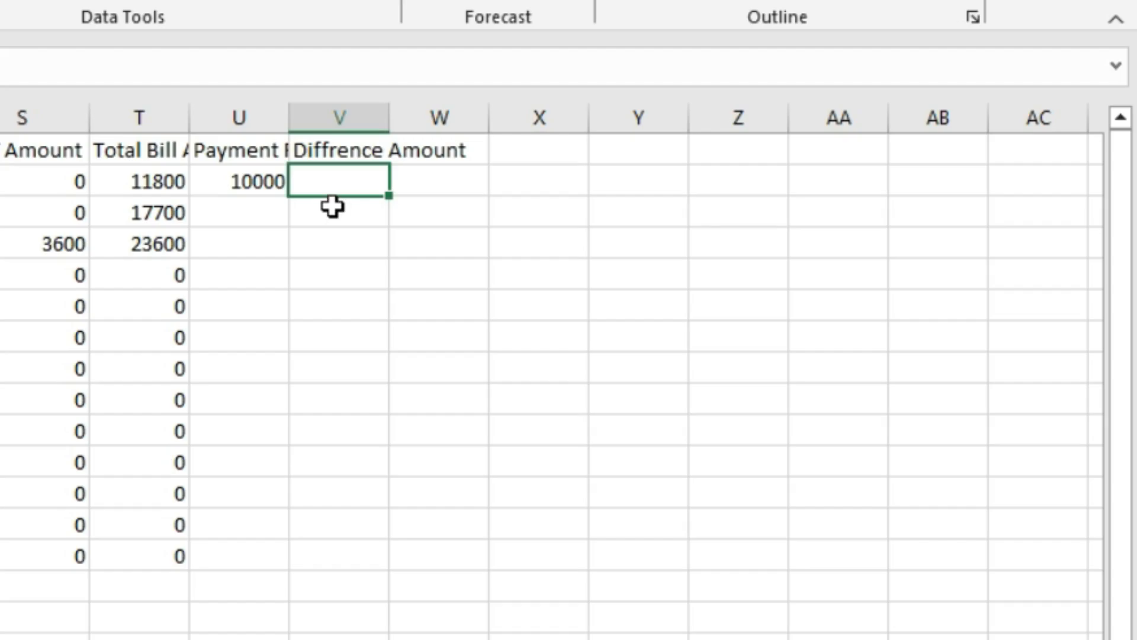
- Calculate the difference amount in V2 with =U2-T2 and fill the formula down to V14
{"action": "type", "text": "="}
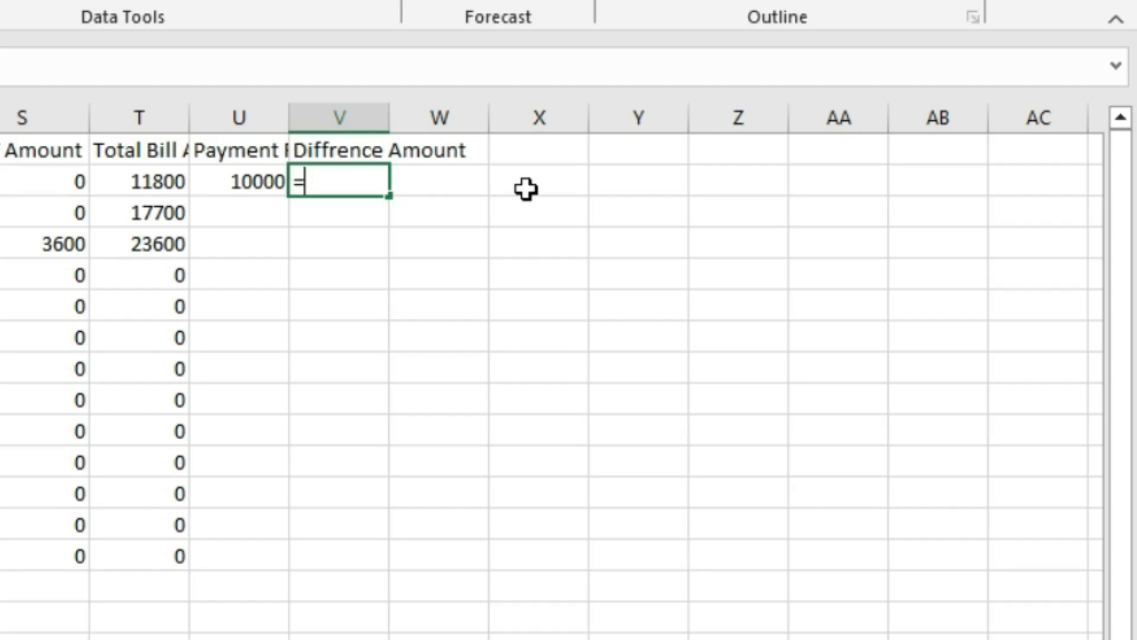
{"action": "left_click", "coordinate": [225, 181]}
{"action": "type", "text": "-"}
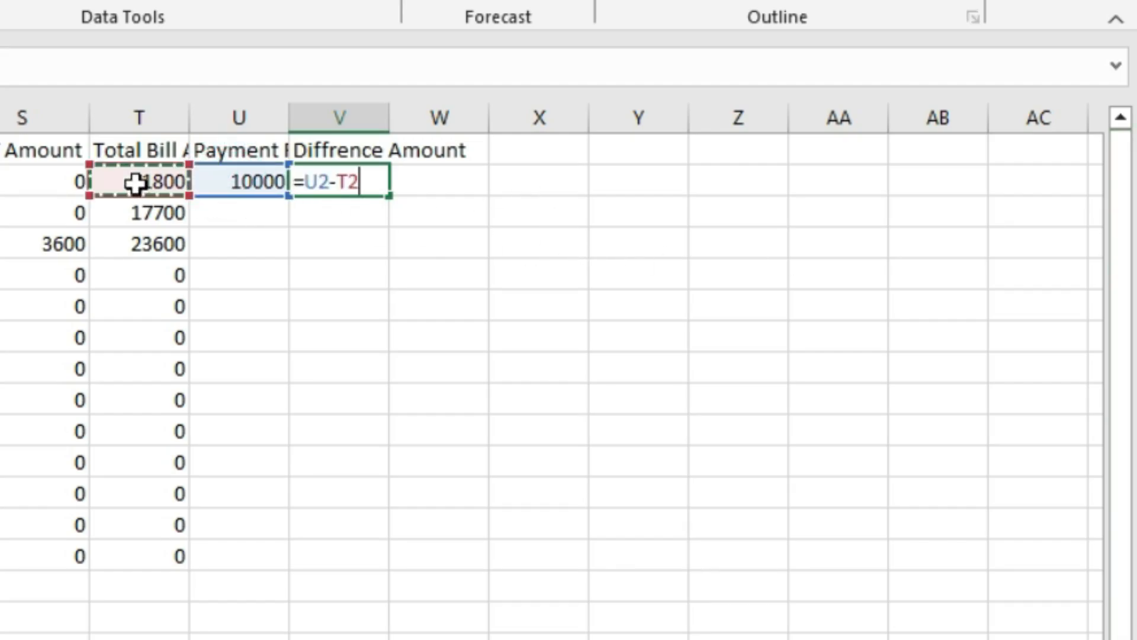
{"action": "left_click", "coordinate": [138, 182]}
{"action": "key", "text": "Return"}
{"action": "left_click", "coordinate": [349, 178]}
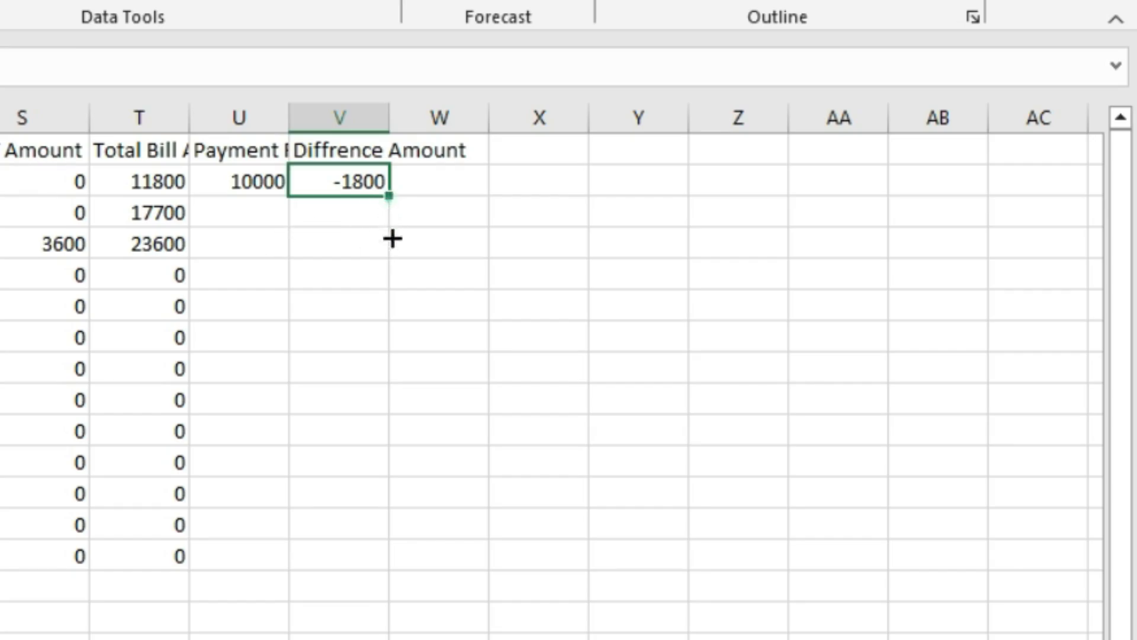
{"action": "double_click", "coordinate": [390, 202]}
{"action": "left_click", "coordinate": [348, 179]}
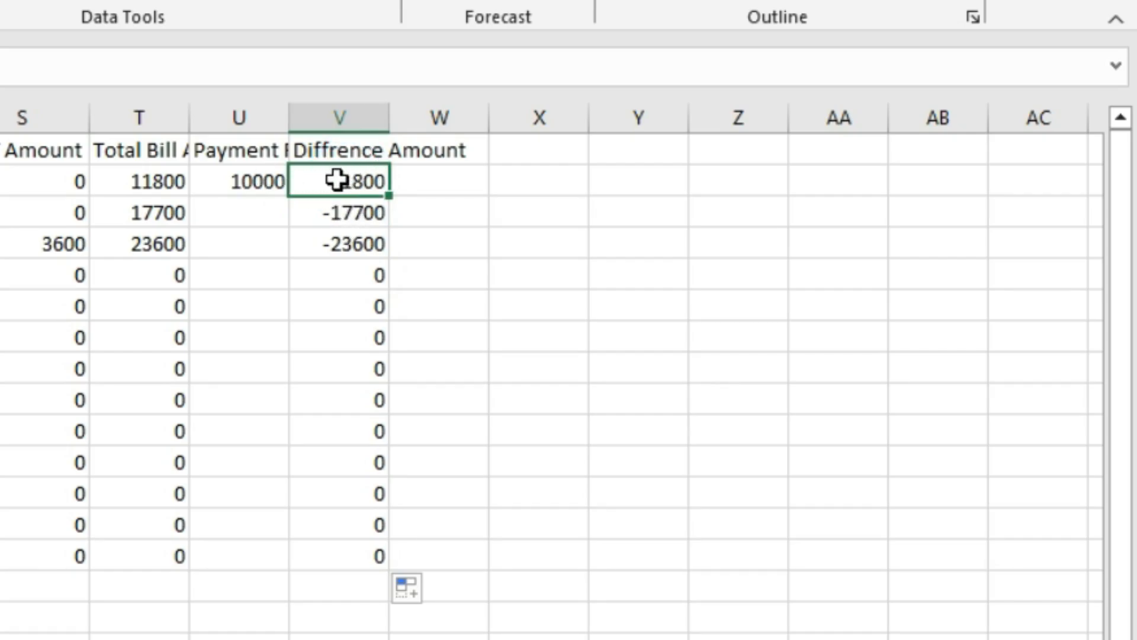
- Enter "Pending" in U3 as the second bill's received payment
{"action": "left_click_drag", "start_coordinate": [259, 174], "coordinate": [264, 553]}
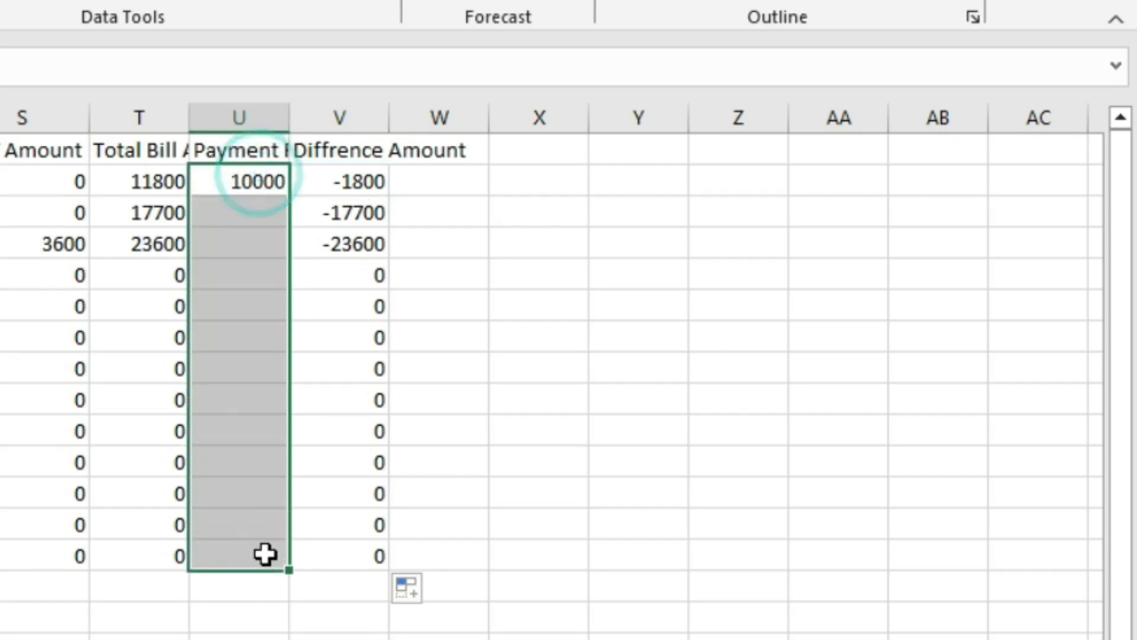
{"action": "left_click", "coordinate": [253, 223]}
{"action": "type", "text": "Pending"}
{"action": "key", "text": "Return"}
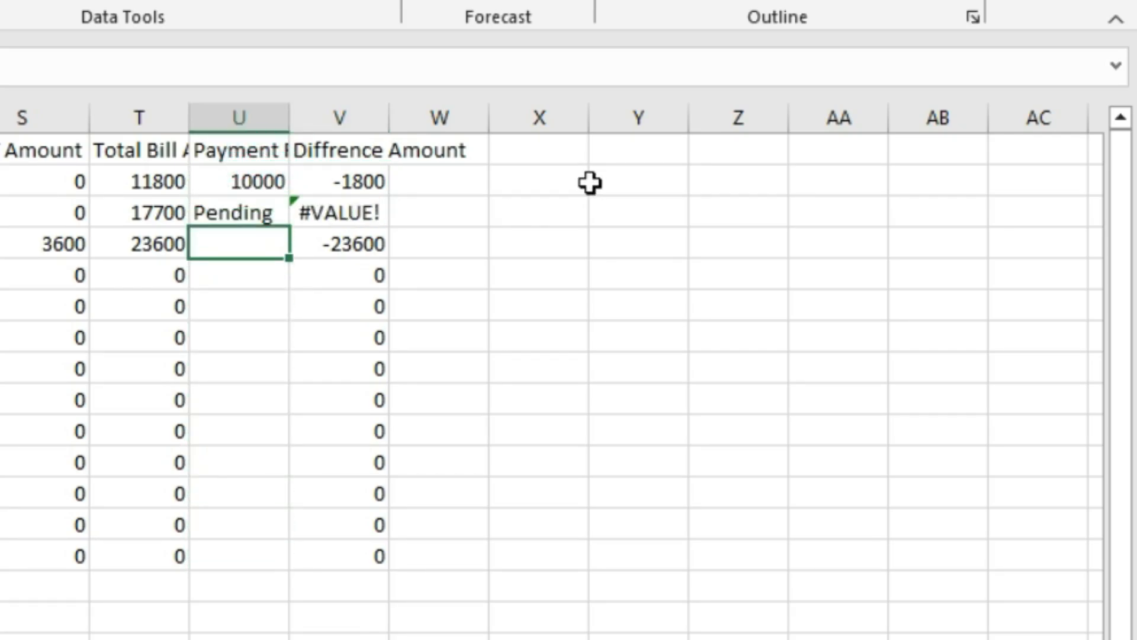
- Fill "Pending" from U3 down to U14 in the Payment Received column
{"action": "left_click", "coordinate": [265, 224]}
{"action": "left_click_drag", "start_coordinate": [288, 227], "coordinate": [279, 564]}
{"action": "left_click", "coordinate": [338, 181]}
{"action": "left_click_drag", "start_coordinate": [339, 213], "coordinate": [340, 556]}
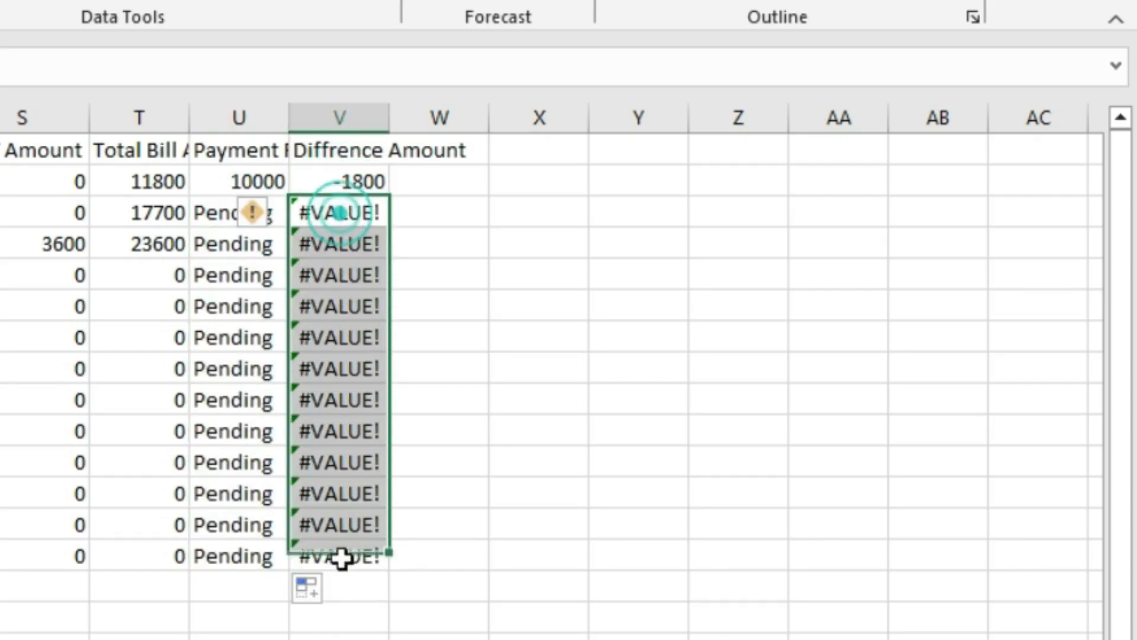
- Change the difference formula in V2 to =IF(U2="Pending",0,U2-T2)
{"action": "left_click", "coordinate": [338, 181]}
{"action": "double_click", "coordinate": [337, 181]}
{"action": "key", "text": "Escape"}
{"action": "key", "text": "F2"}
{"action": "left_click", "coordinate": [307, 182]}
{"action": "type", "text": "i"}
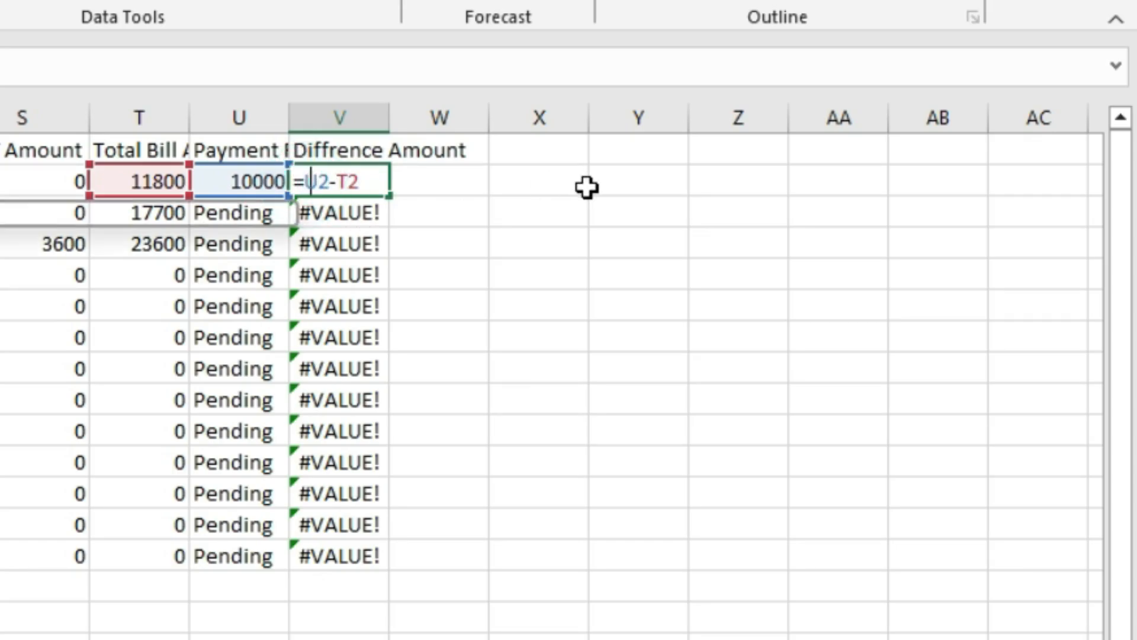
{"action": "type", "text": "f("}
{"action": "left_click", "coordinate": [246, 181]}
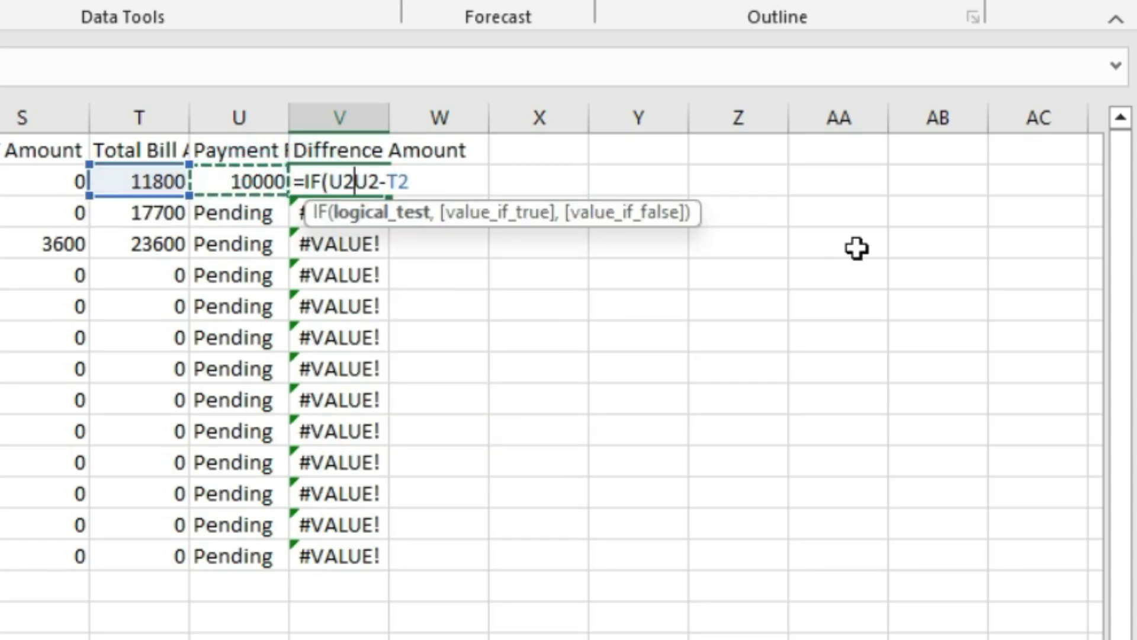
{"action": "type", "text": "="}
{"action": "type", "text": "\"Pendin"}
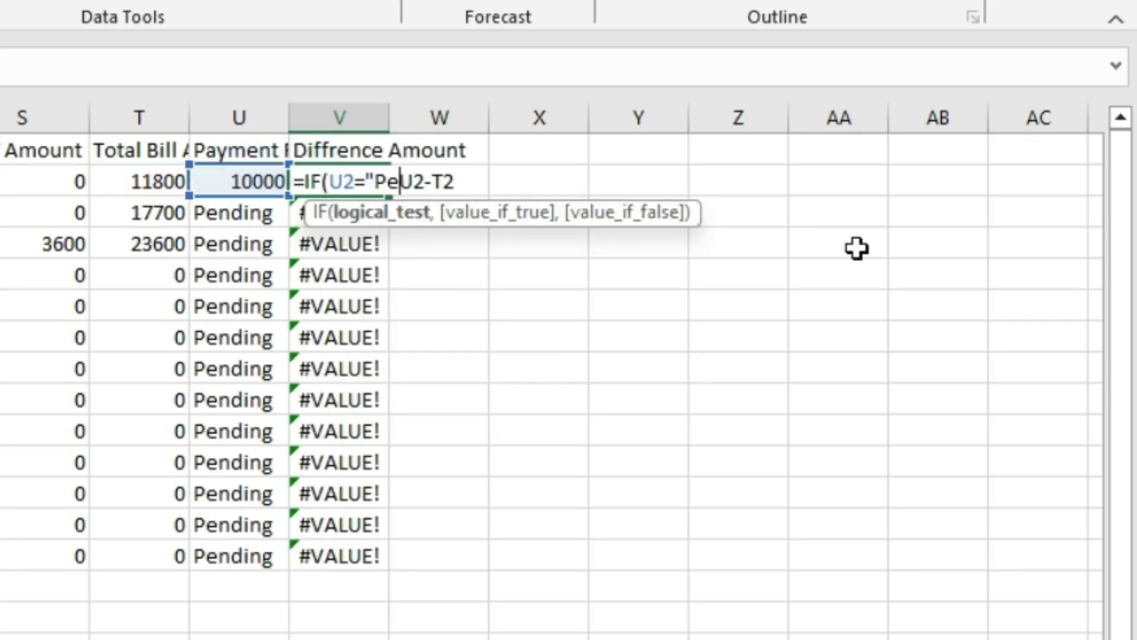
{"action": "type", "text": "d"}
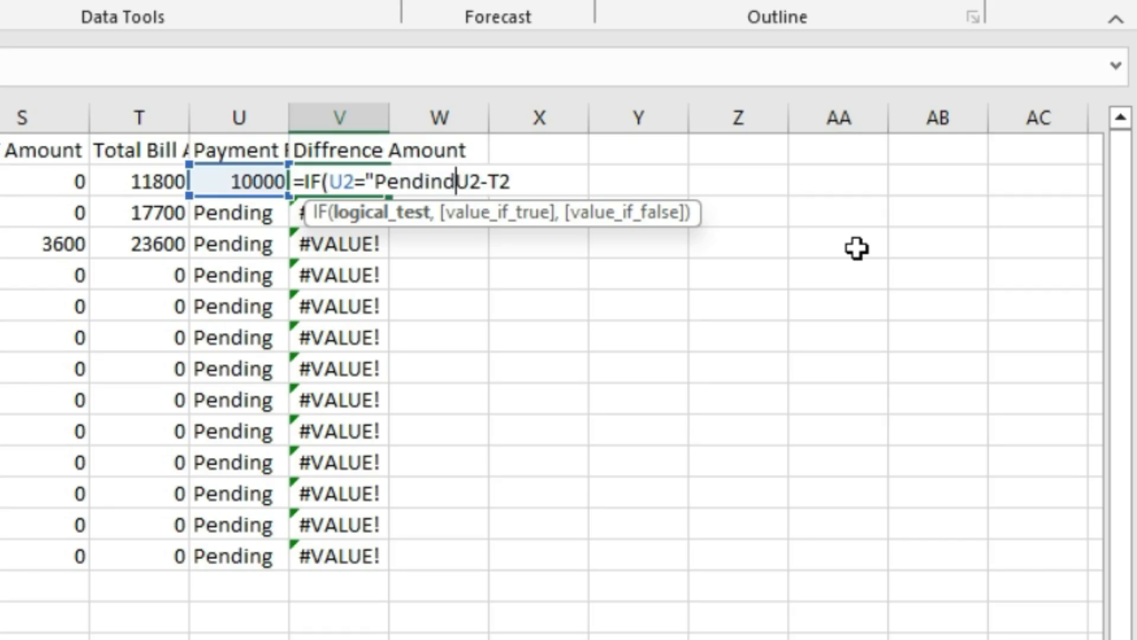
{"action": "type", "text": "\",0"}
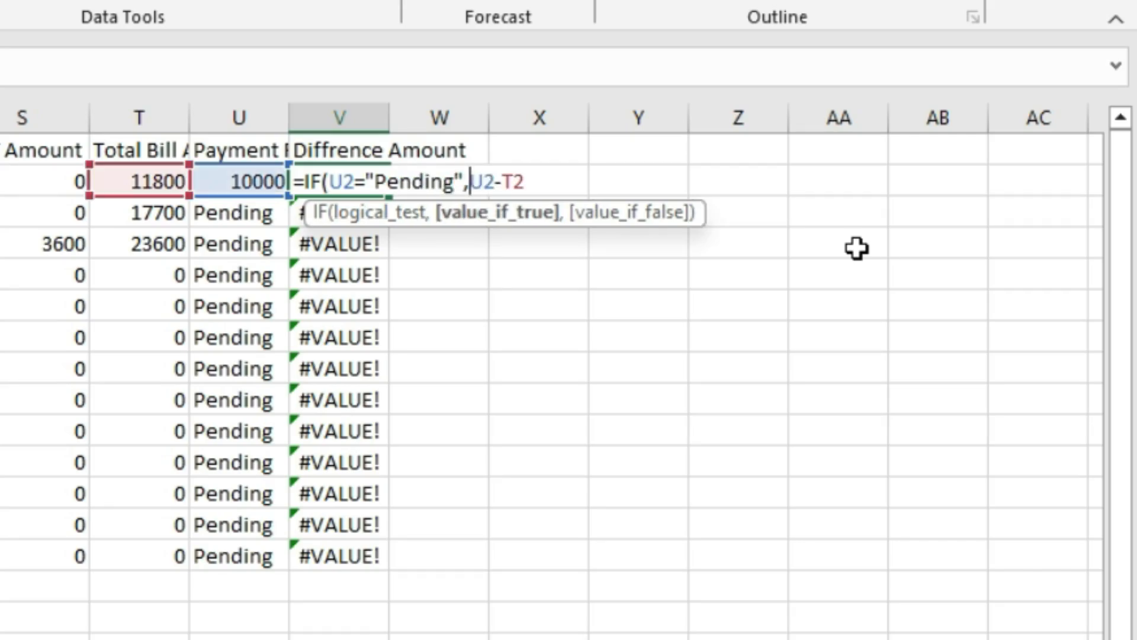
{"action": "type", "text": ","}
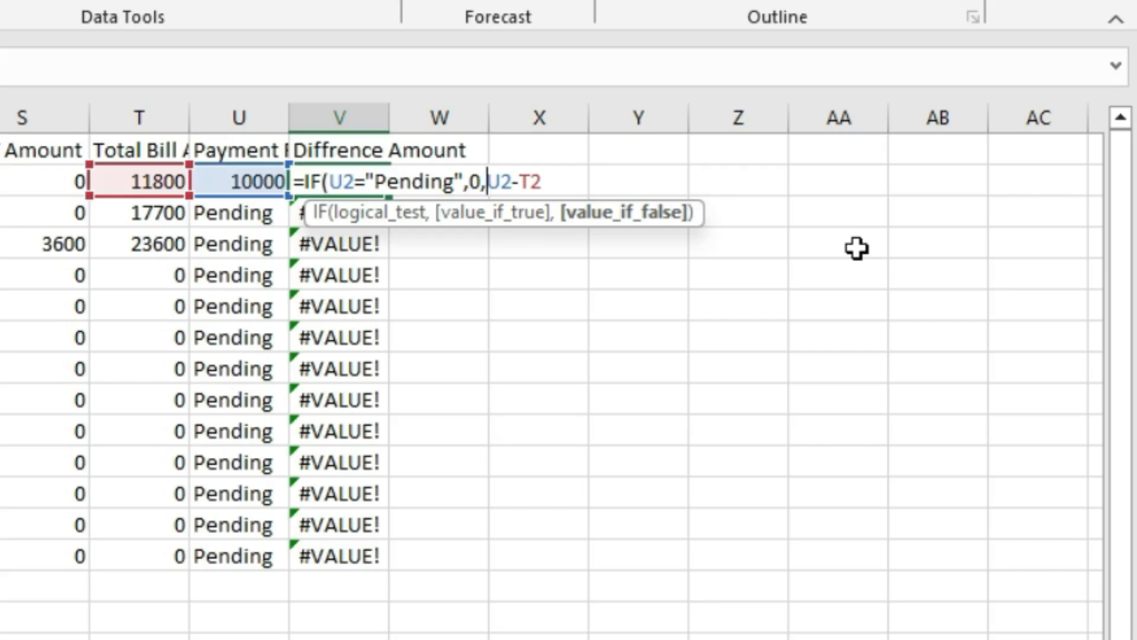
{"action": "left_click", "coordinate": [559, 179]}
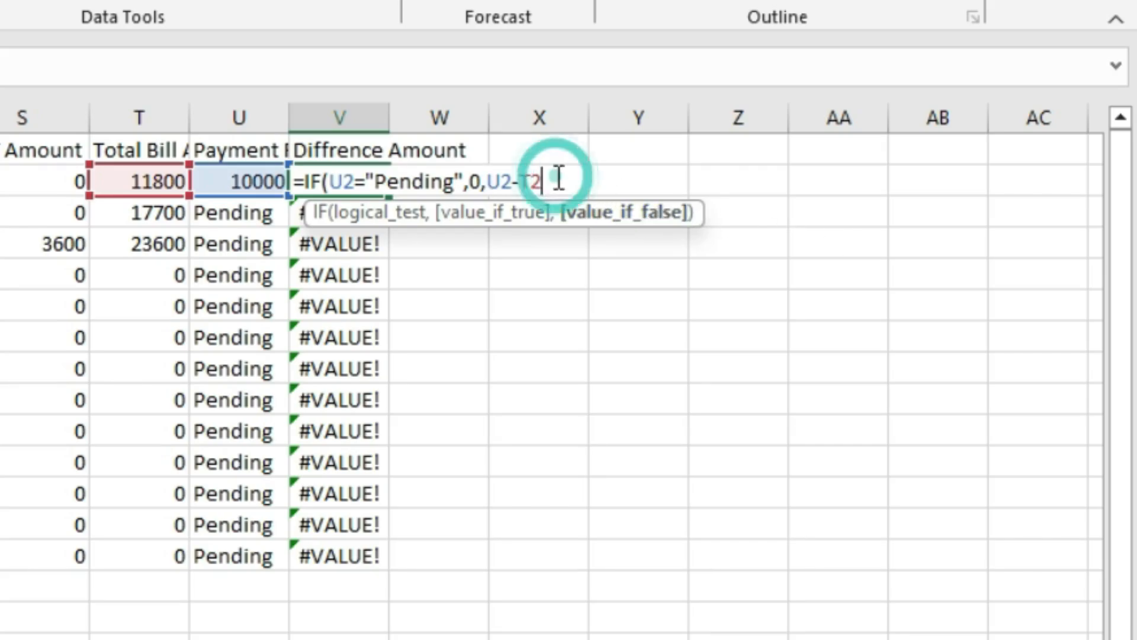
{"action": "key", "text": "Return"}
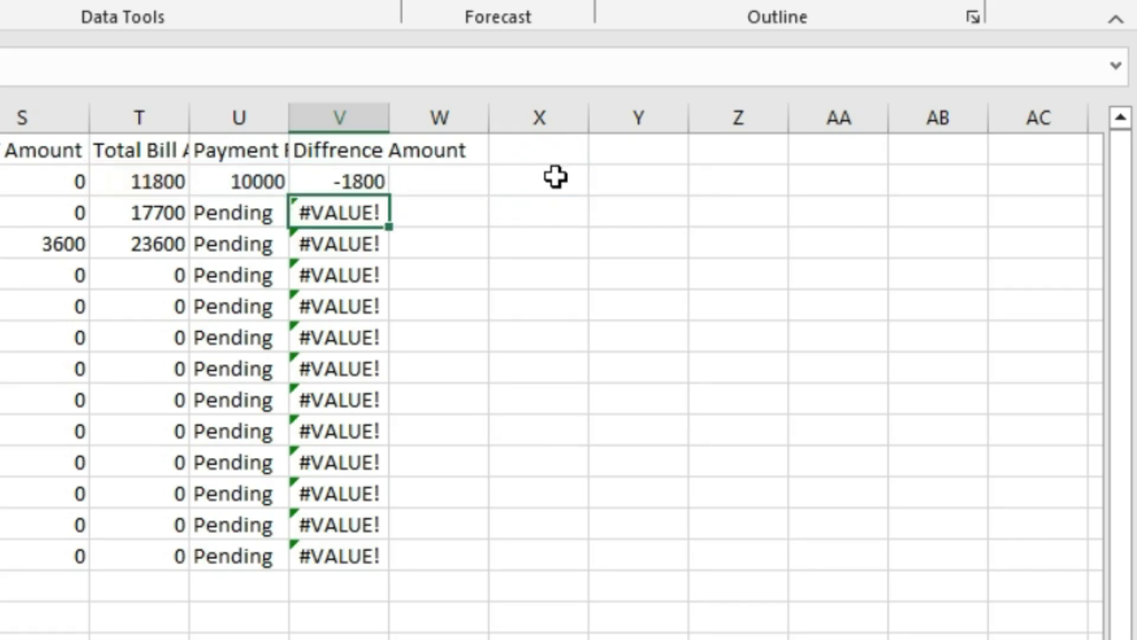
- Fill the IF formula from V2 down to V14 and check it against the pending payments
{"action": "left_click", "coordinate": [350, 178]}
{"action": "left_click_drag", "start_coordinate": [386, 194], "coordinate": [385, 571]}
{"action": "left_click", "coordinate": [363, 180]}
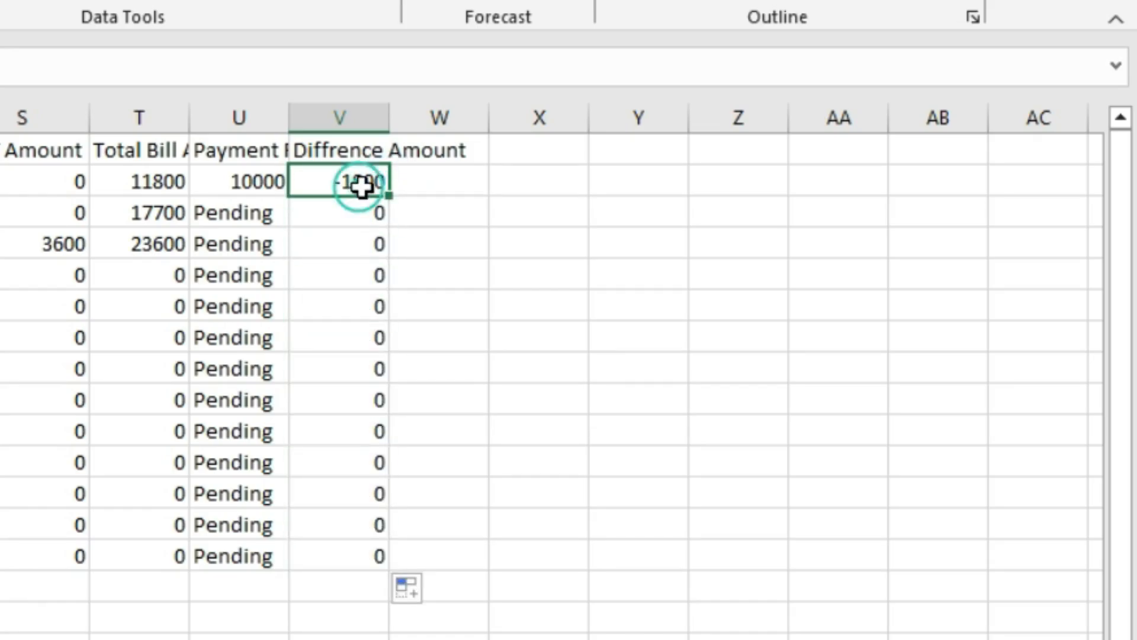
{"action": "left_click_drag", "start_coordinate": [252, 212], "coordinate": [261, 552]}
{"action": "left_click", "coordinate": [370, 394]}
{"action": "left_click", "coordinate": [246, 249]}
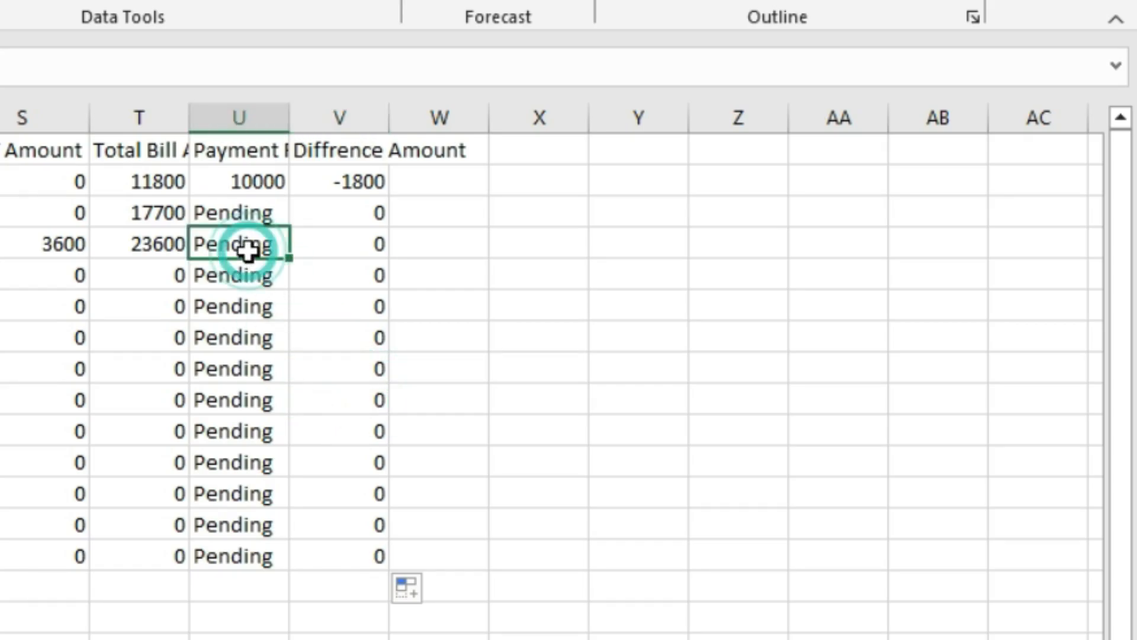
{"action": "left_click", "coordinate": [347, 247]}
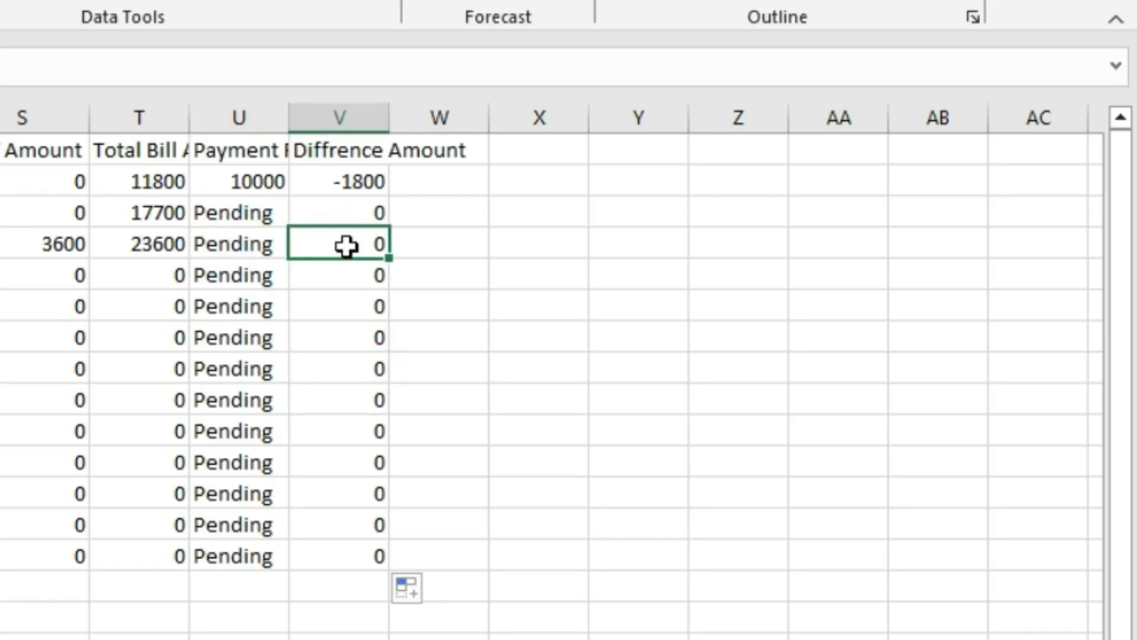
- Add the column header "Payment Reference Number" in W1
{"action": "left_click", "coordinate": [241, 150]}
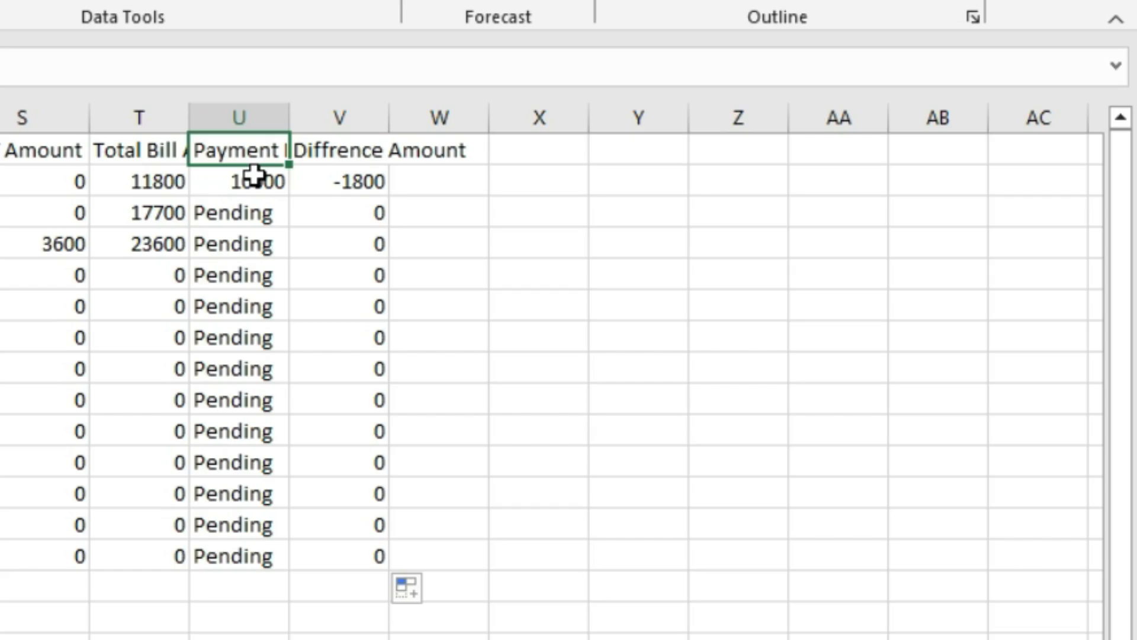
{"action": "left_click", "coordinate": [443, 152]}
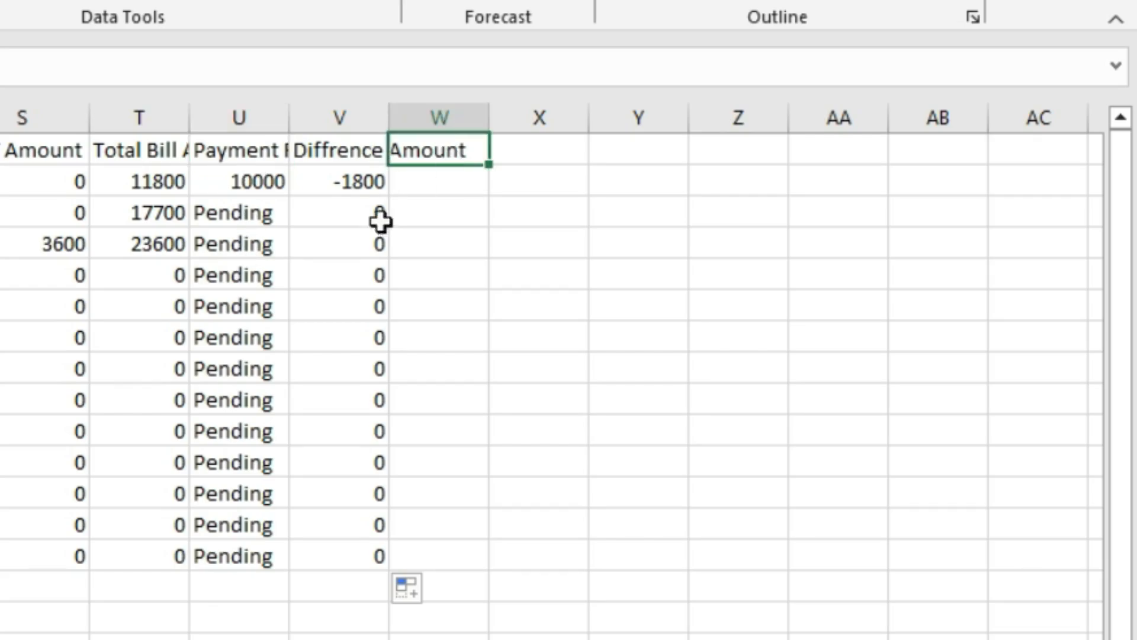
{"action": "type", "text": "R"}
{"action": "key", "text": "BackSpace"}
{"action": "type", "text": "Payment Reference Number"}
{"action": "key", "text": "Tab"}
- Enter "Cash" in W2 as the first bill's payment reference
{"action": "left_click", "coordinate": [431, 190]}
{"action": "left_click", "coordinate": [275, 182]}
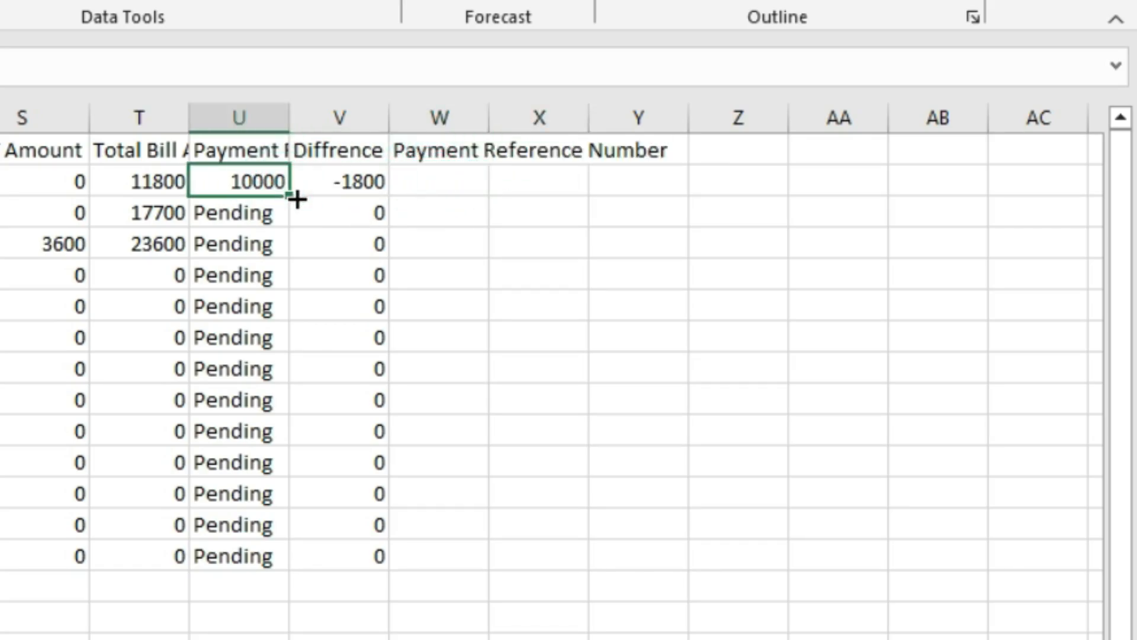
{"action": "left_click", "coordinate": [450, 180]}
{"action": "type", "text": "Cash"}
{"action": "key", "text": "Return"}
{"action": "key", "text": "Up"}
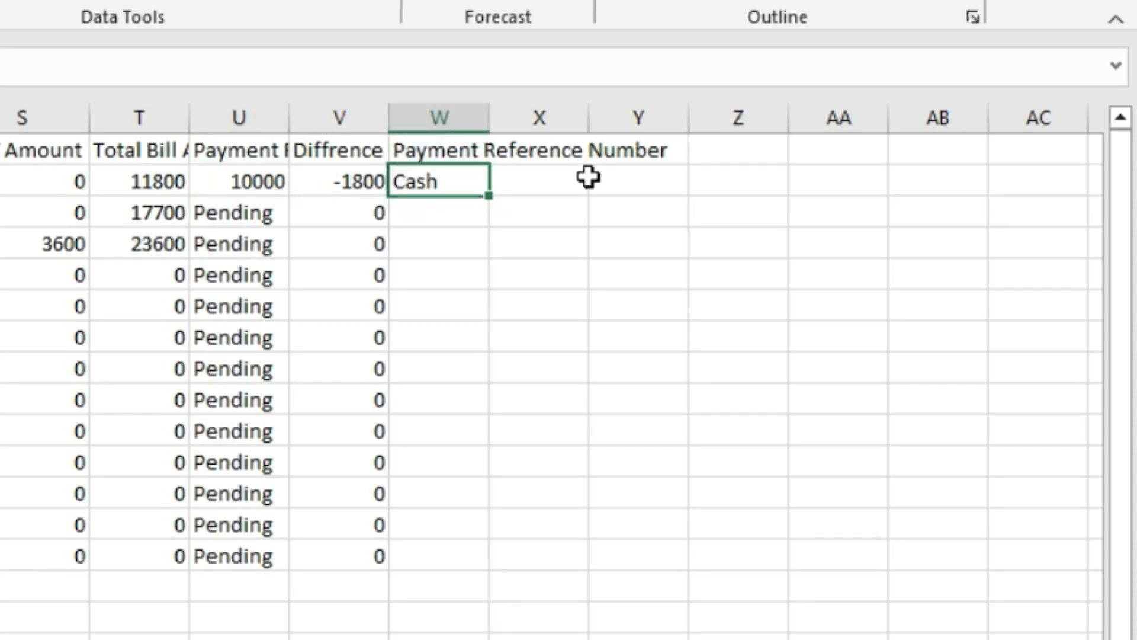
- Enter "NEFT/RTGS" in W2 as the first bill's payment reference and make column W just wide enough for that entry
{"action": "type", "text": "NEFT/RTGS"}
{"action": "key", "text": "Tab"}
{"action": "left_click", "coordinate": [471, 178]}
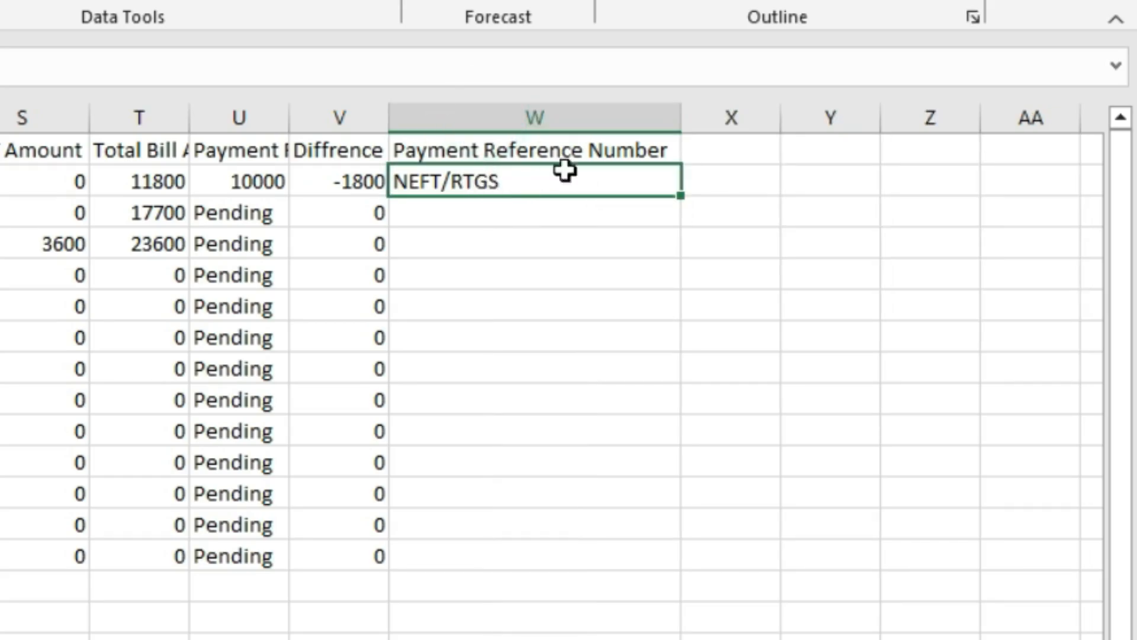
{"action": "left_click_drag", "start_coordinate": [680, 116], "coordinate": [580, 177]}
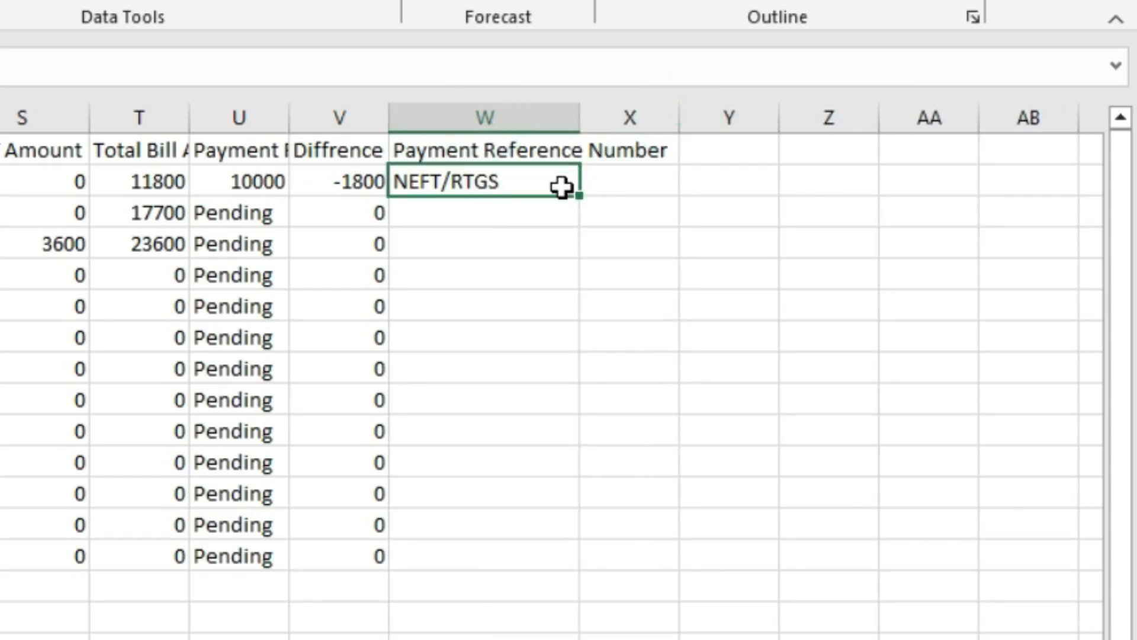
{"action": "left_click_drag", "start_coordinate": [583, 124], "coordinate": [536, 146]}
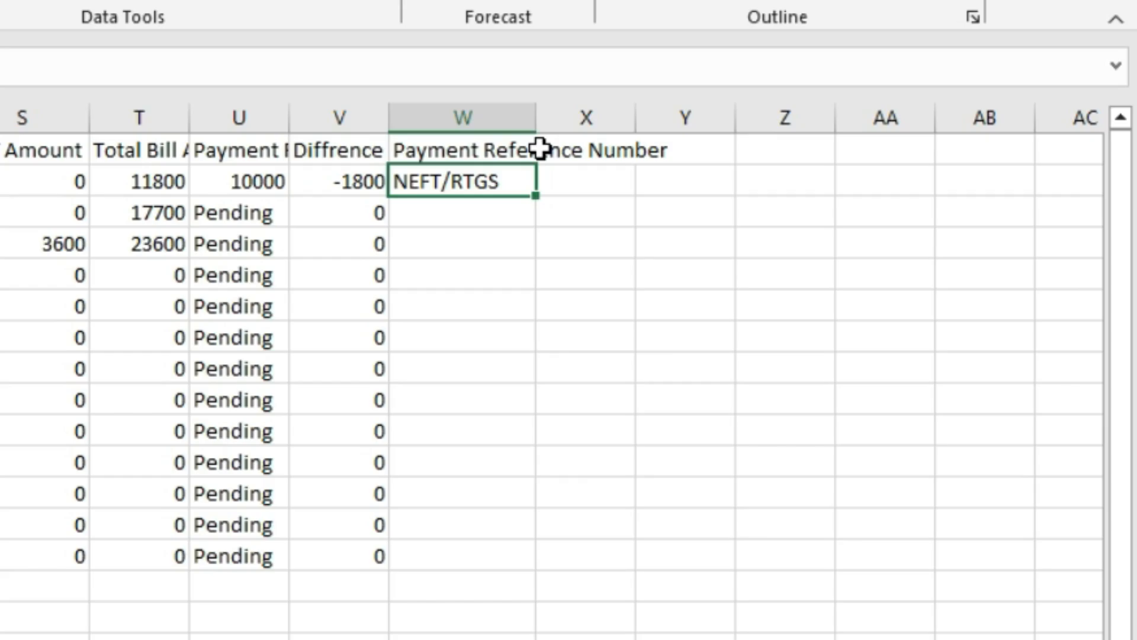
{"action": "left_click", "coordinate": [279, 187]}
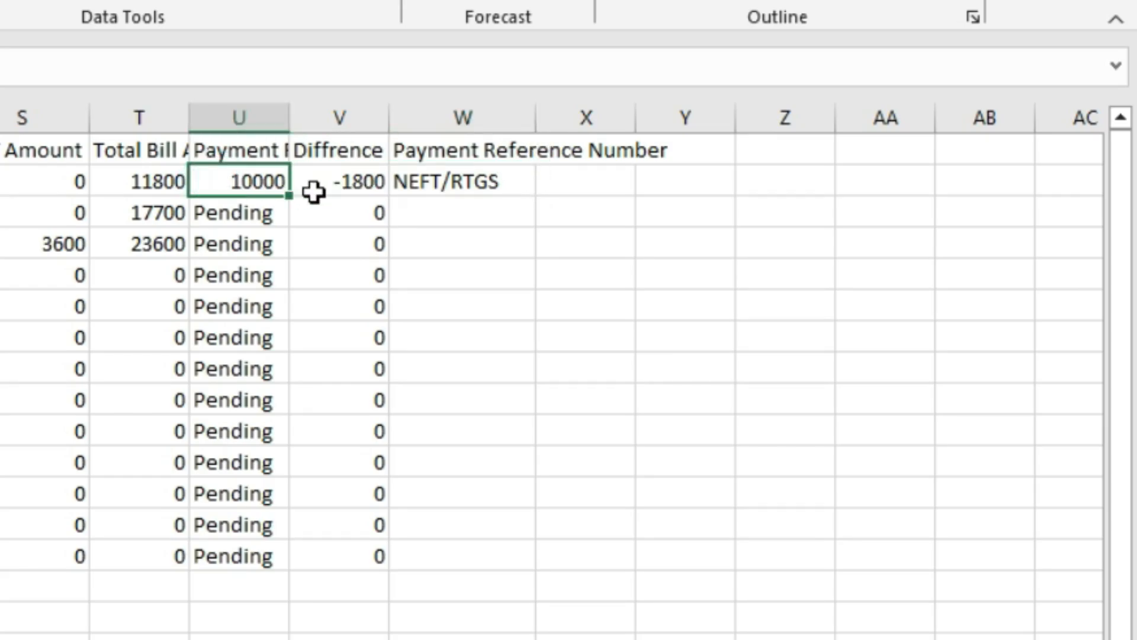
{"action": "left_click", "coordinate": [481, 180]}
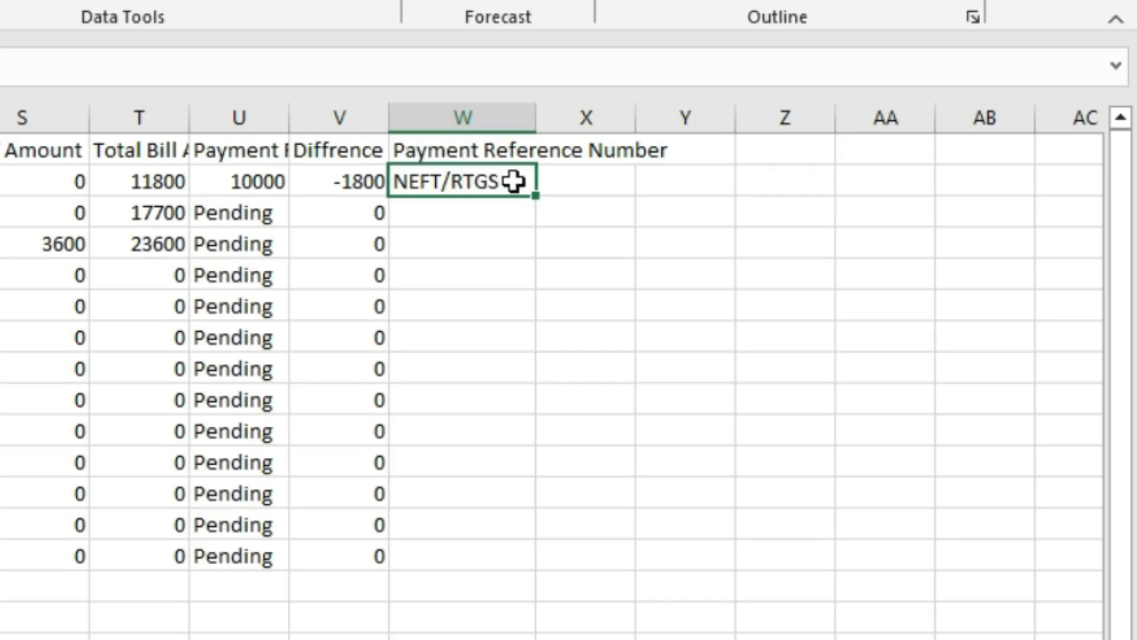
- Add the column header "Bank Name" in X1
{"action": "left_click", "coordinate": [627, 147]}
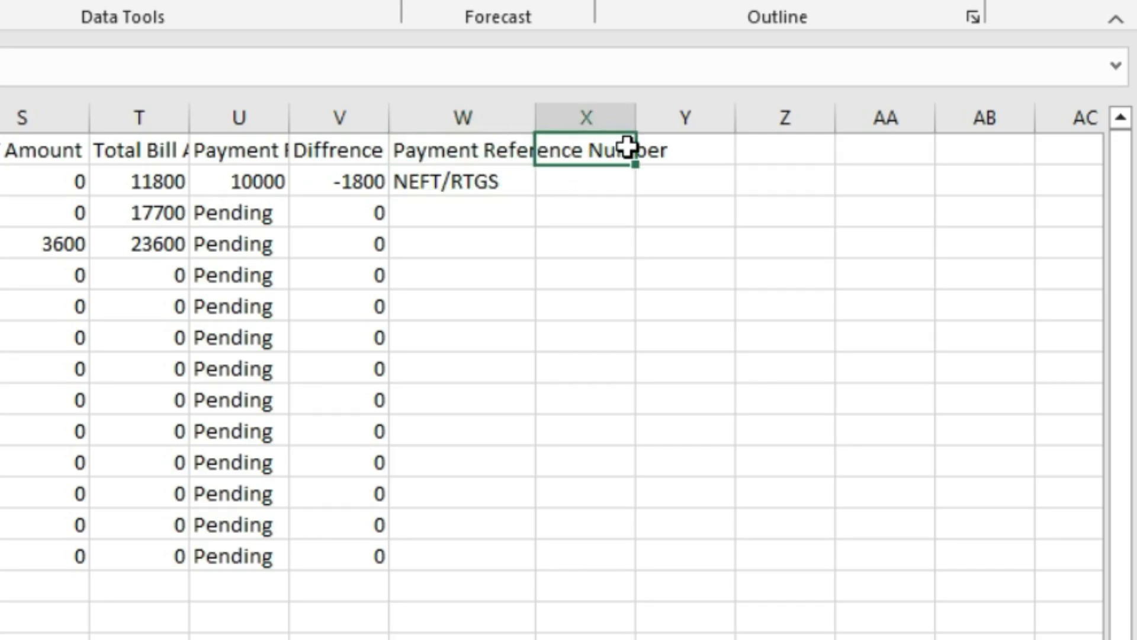
{"action": "type", "text": "Bank"}
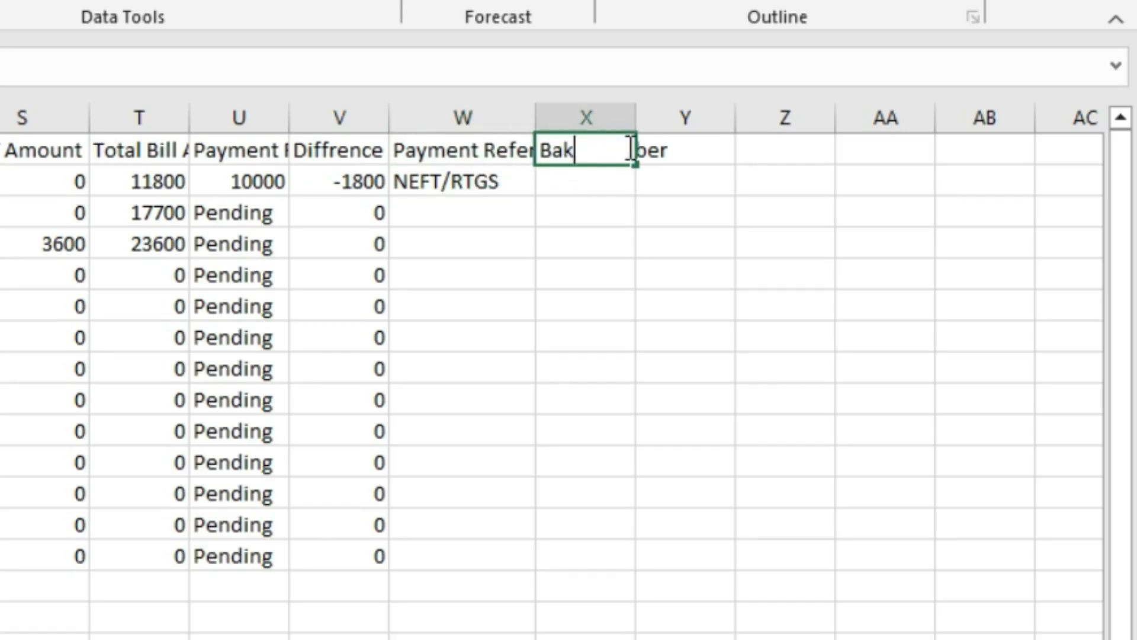
{"action": "key", "text": "BackSpace"}
{"action": "type", "text": "nk Name"}
{"action": "key", "text": "Return"}
- Enter "HDFC Bank" in X2 for the first bill's payment and autofit the width of column X
{"action": "left_click", "coordinate": [279, 184]}
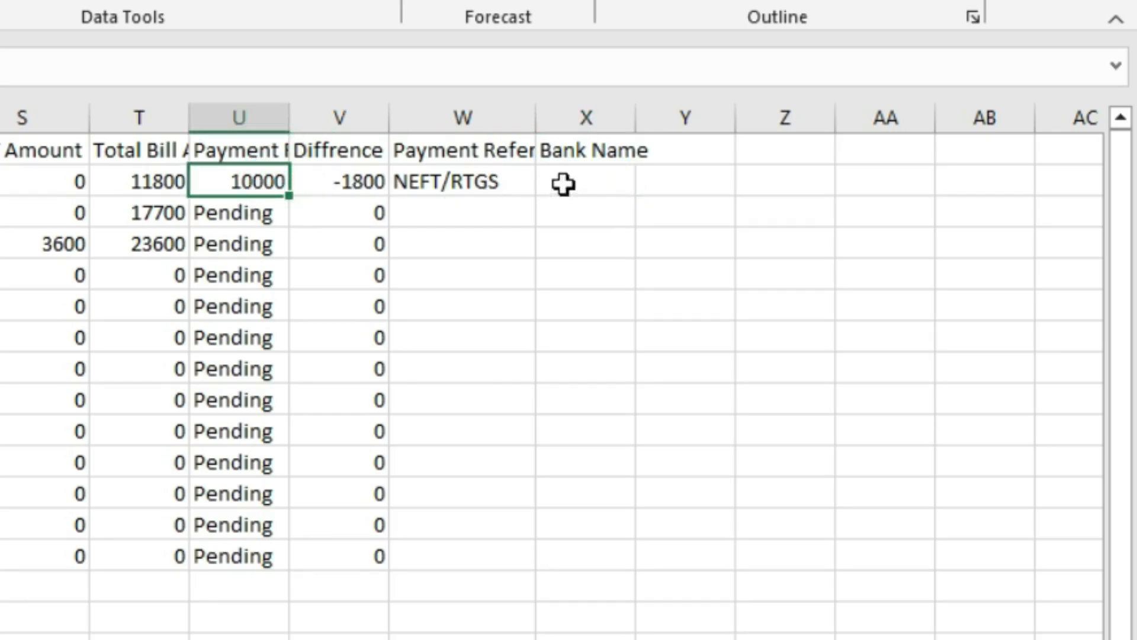
{"action": "left_click", "coordinate": [591, 180]}
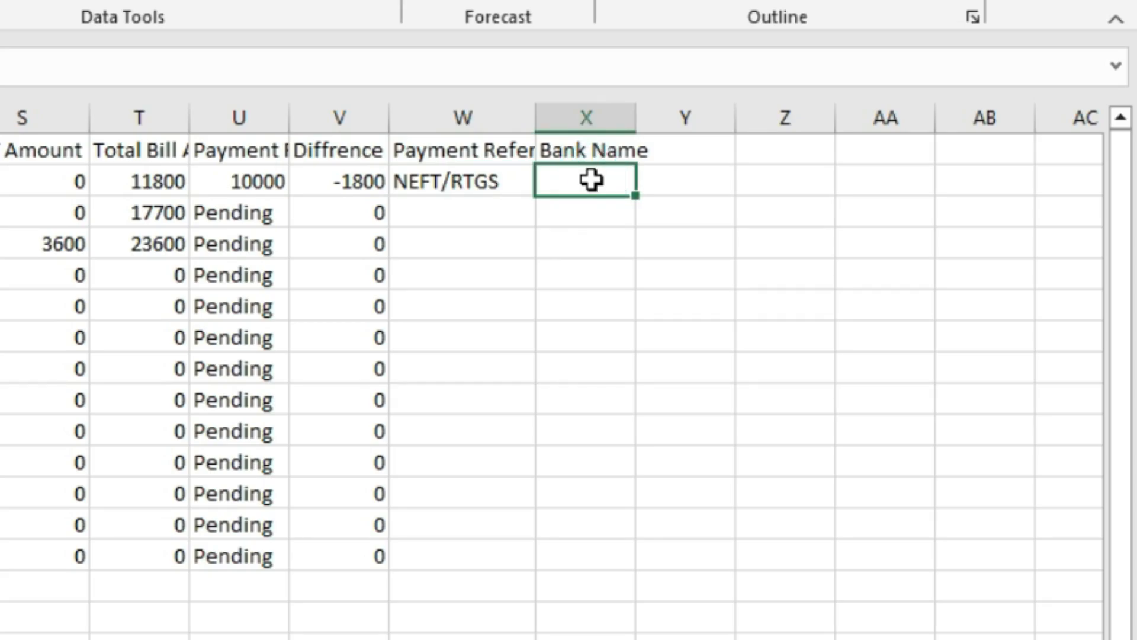
{"action": "double_click", "coordinate": [591, 181]}
{"action": "type", "text": "HDFC Bank"}
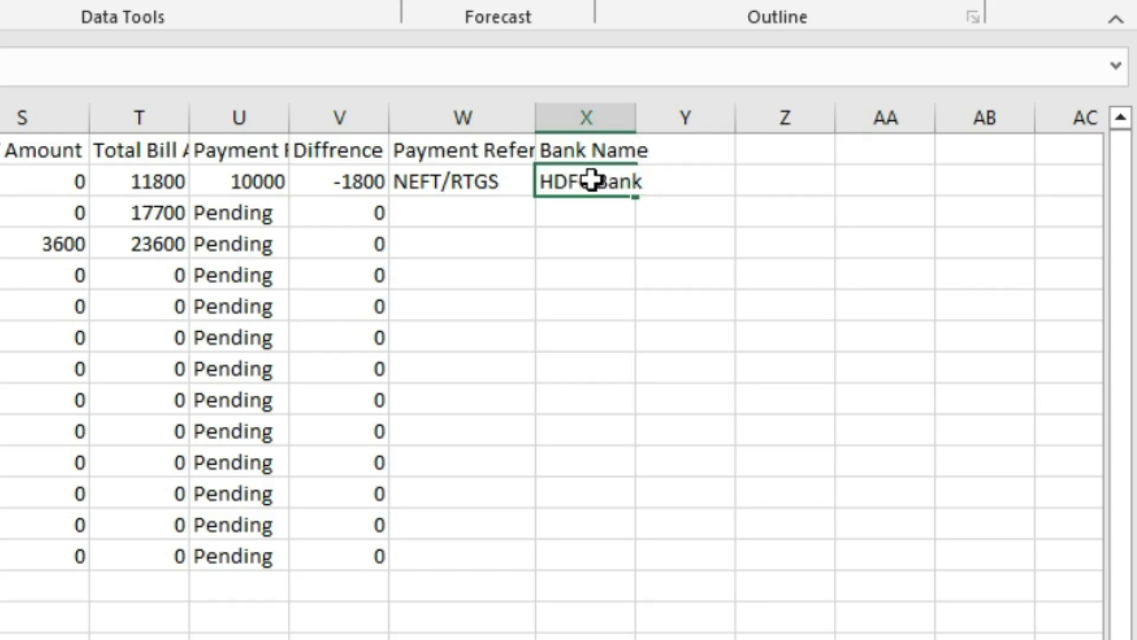
{"action": "key", "text": "Return"}
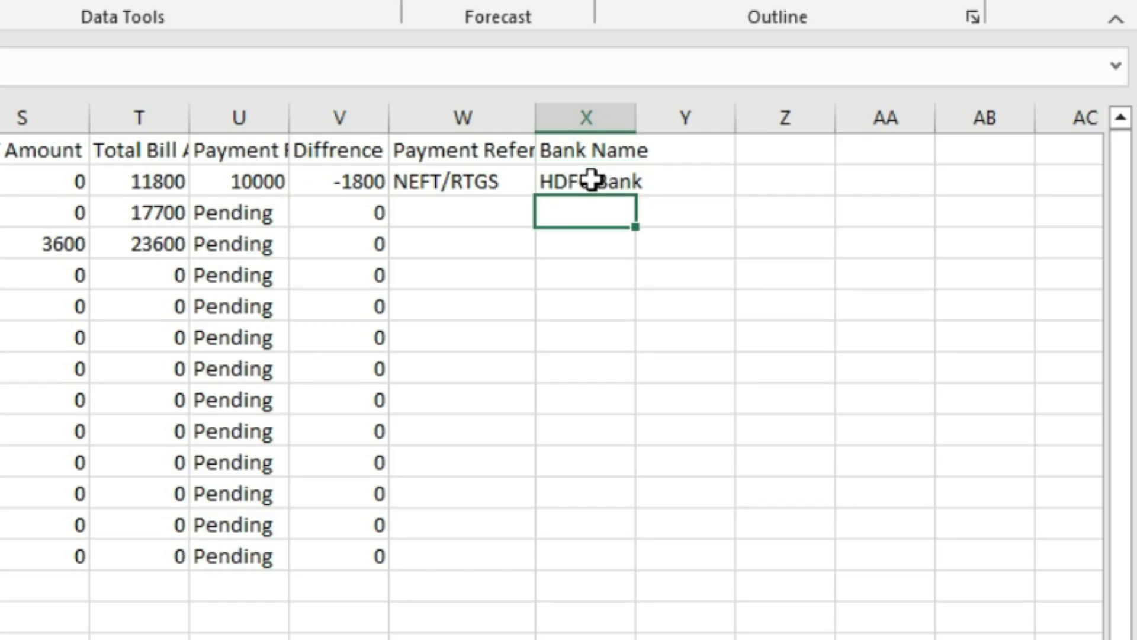
{"action": "double_click", "coordinate": [636, 122]}
- Add the header "Date" in Y1 and enter 28-Sep-2024 in Y2 as the first bill's payment date
{"action": "left_click", "coordinate": [700, 156]}
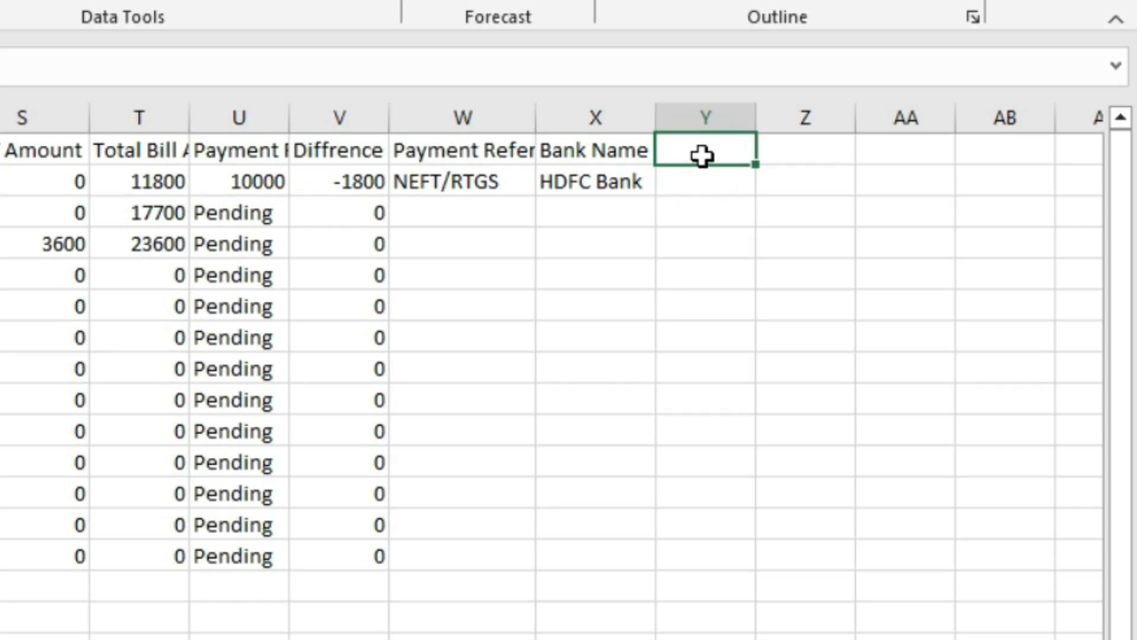
{"action": "type", "text": "Date"}
{"action": "key", "text": "Return"}
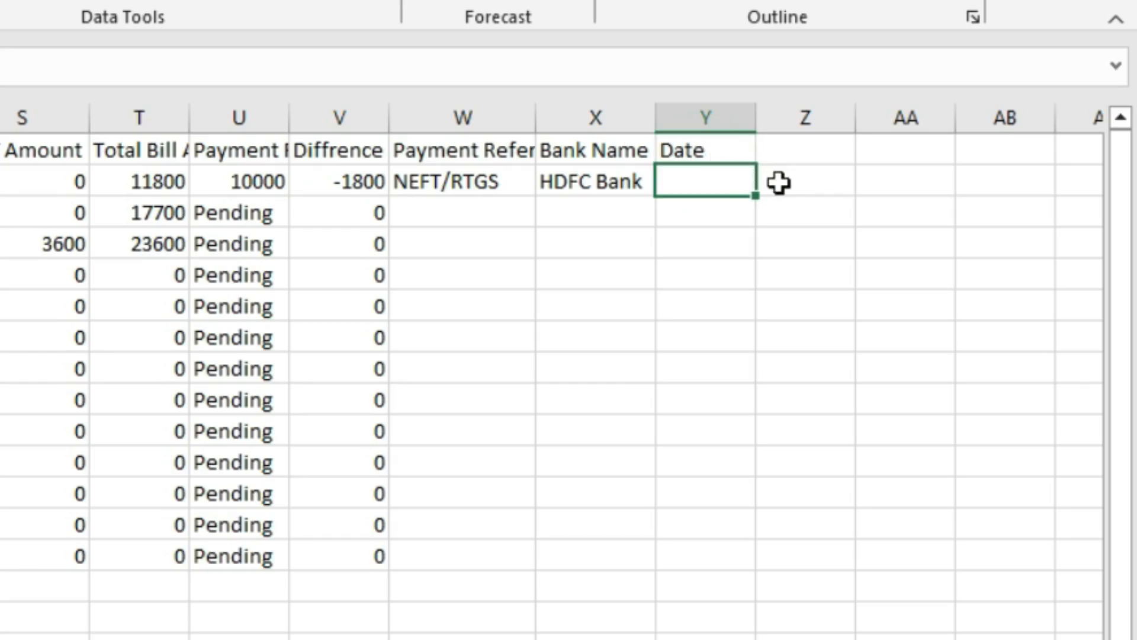
{"action": "type", "text": "2"}
{"action": "type", "text": "8-J"}
{"action": "key", "text": "BackSpace"}
{"action": "type", "text": "Sep-2024"}
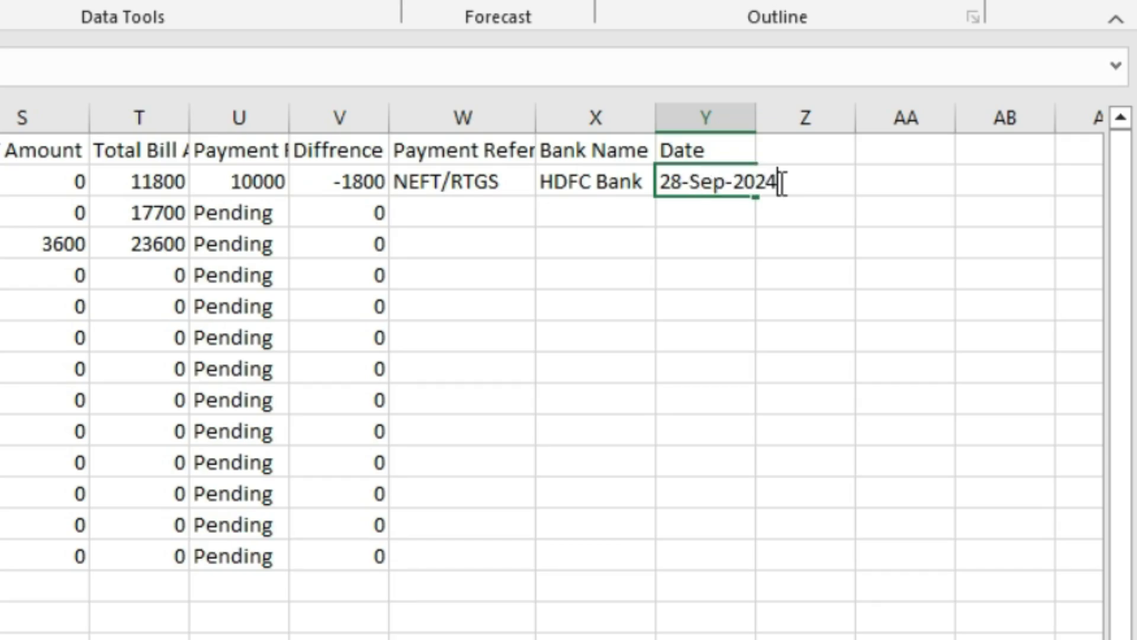
{"action": "key", "text": "Return"}
{"action": "left_click", "coordinate": [238, 188]}
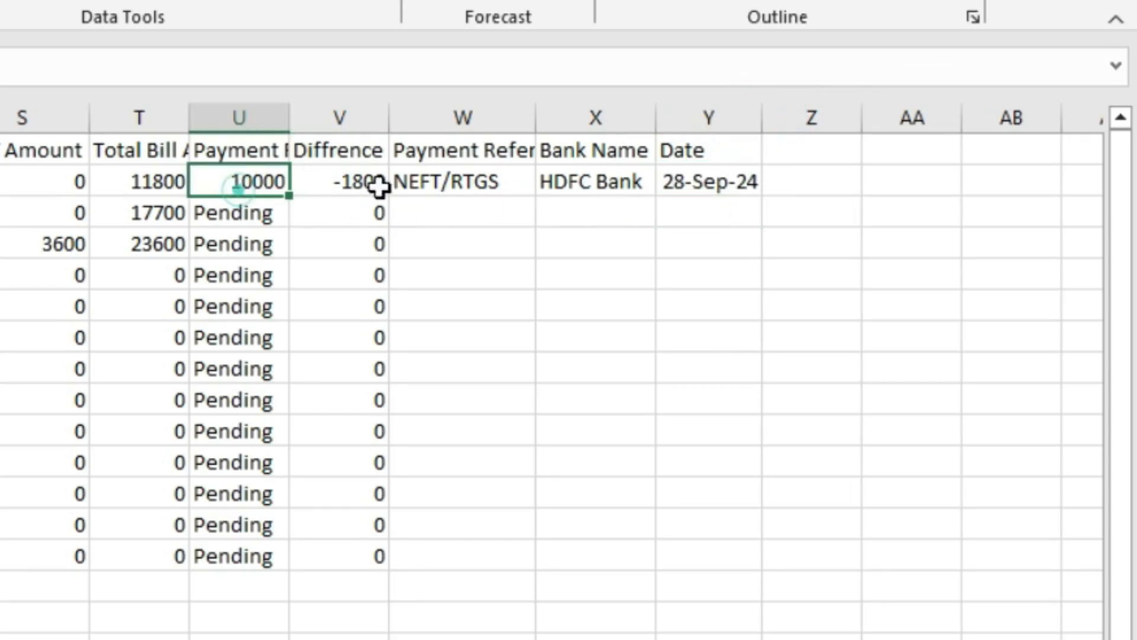
{"action": "left_click", "coordinate": [705, 185]}
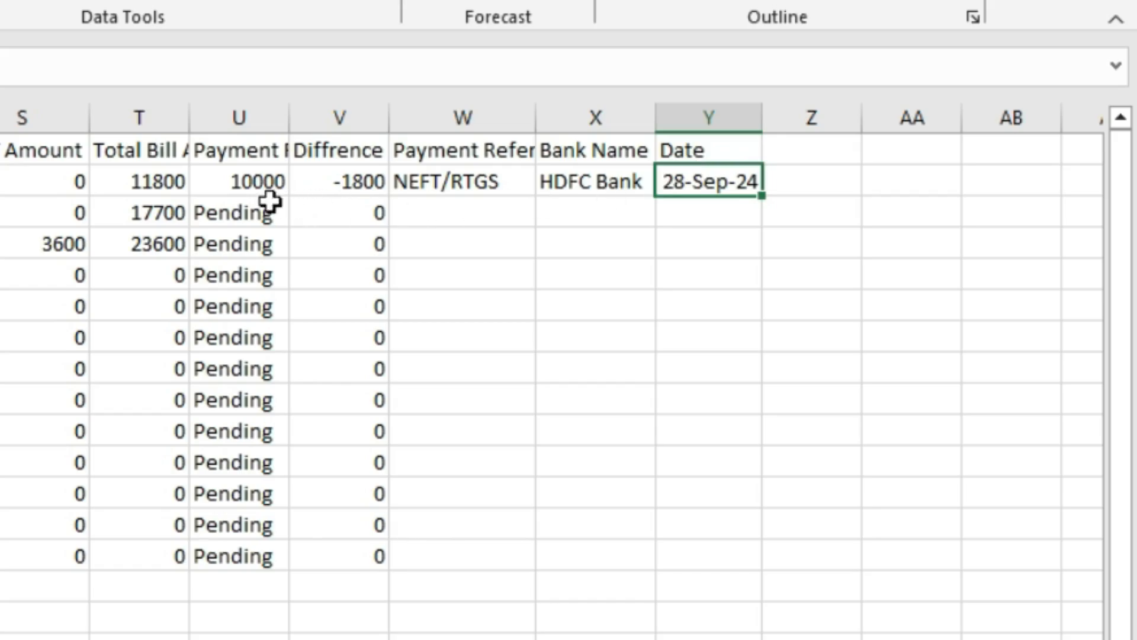
- Add the column header "TDS Amount" in Z1
{"action": "left_click", "coordinate": [254, 184]}
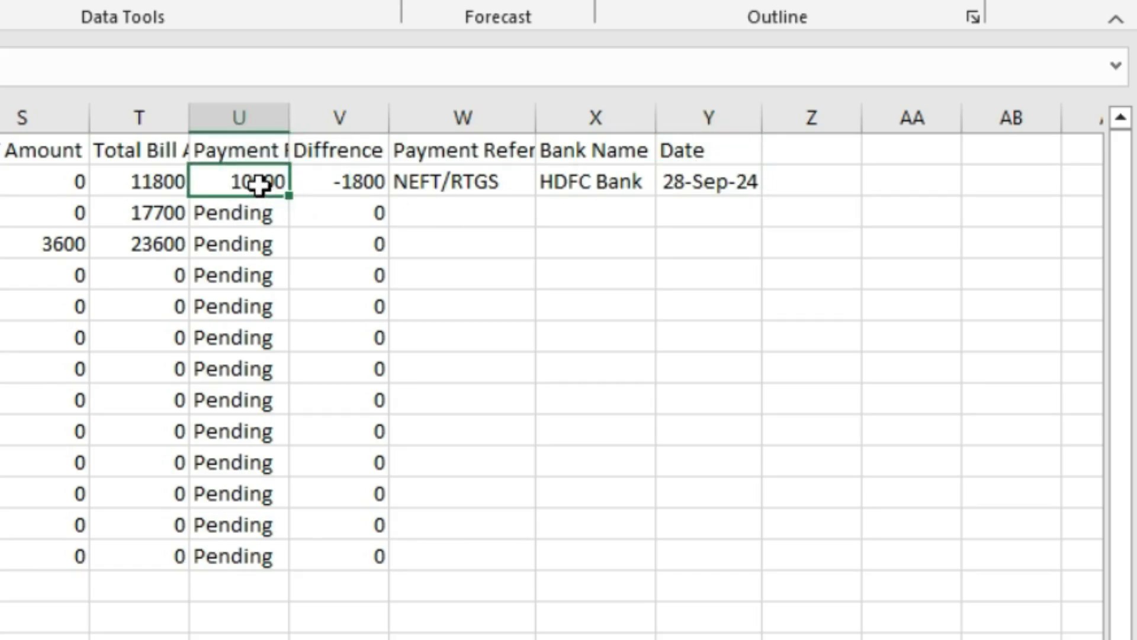
{"action": "left_click", "coordinate": [791, 143]}
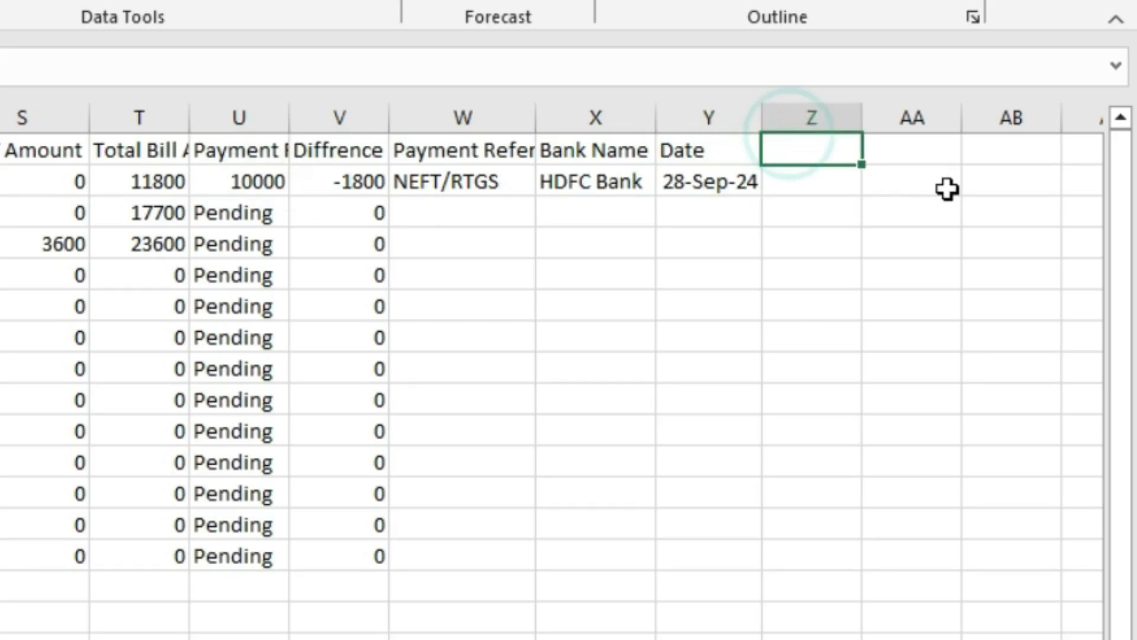
{"action": "type", "text": "TDS Amount"}
{"action": "key", "text": "Tab"}
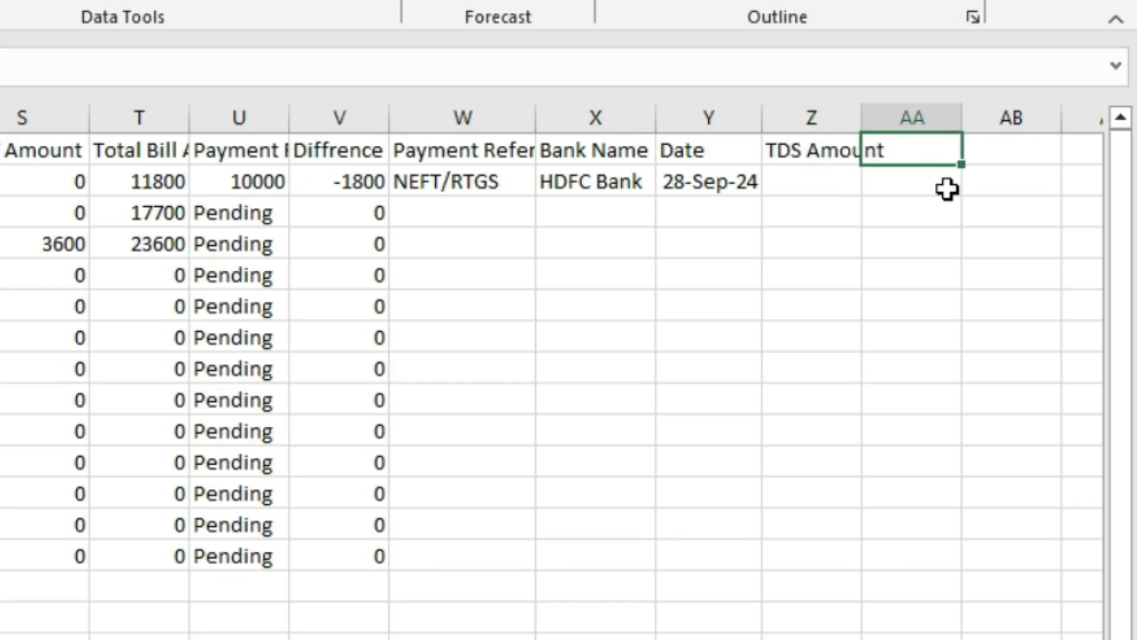
- Add the column header "GST TDS Amount" in AA1 and autofit the widths of columns Z and AA
{"action": "double_click", "coordinate": [864, 117]}
{"action": "type", "text": "GST"}
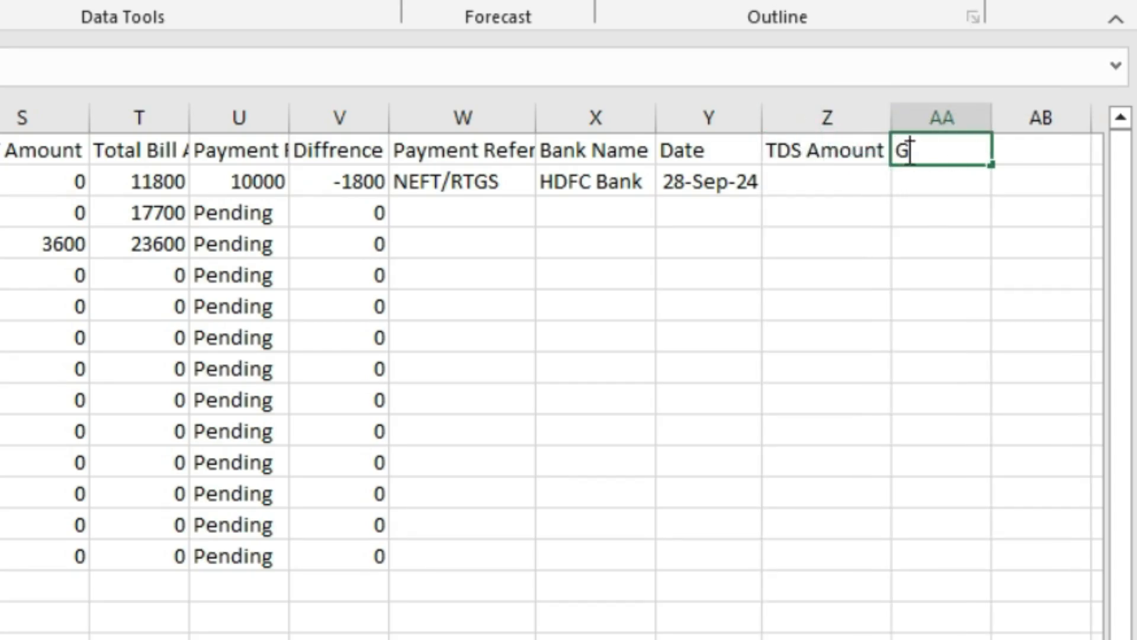
{"action": "type", "text": "TDS Amount"}
{"action": "key", "text": "Tab"}
{"action": "double_click", "coordinate": [991, 117]}
- Enter 900 as the TDS amount in Z2 and 900 as the GST TDS amount in AA2 for the first bill
{"action": "left_click", "coordinate": [797, 180]}
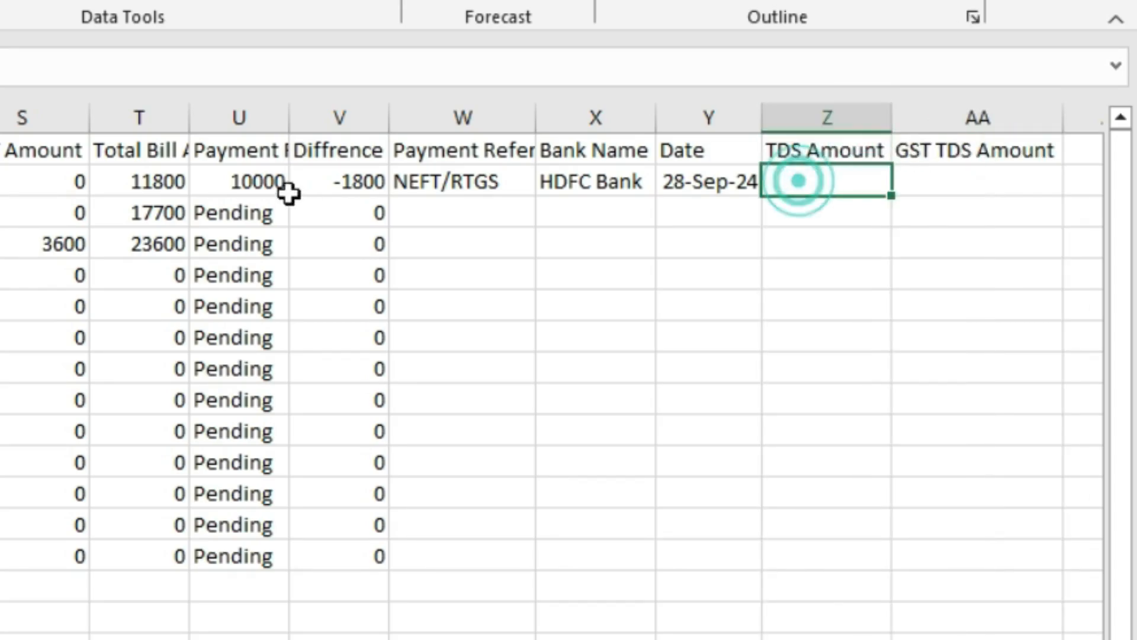
{"action": "left_click", "coordinate": [374, 180]}
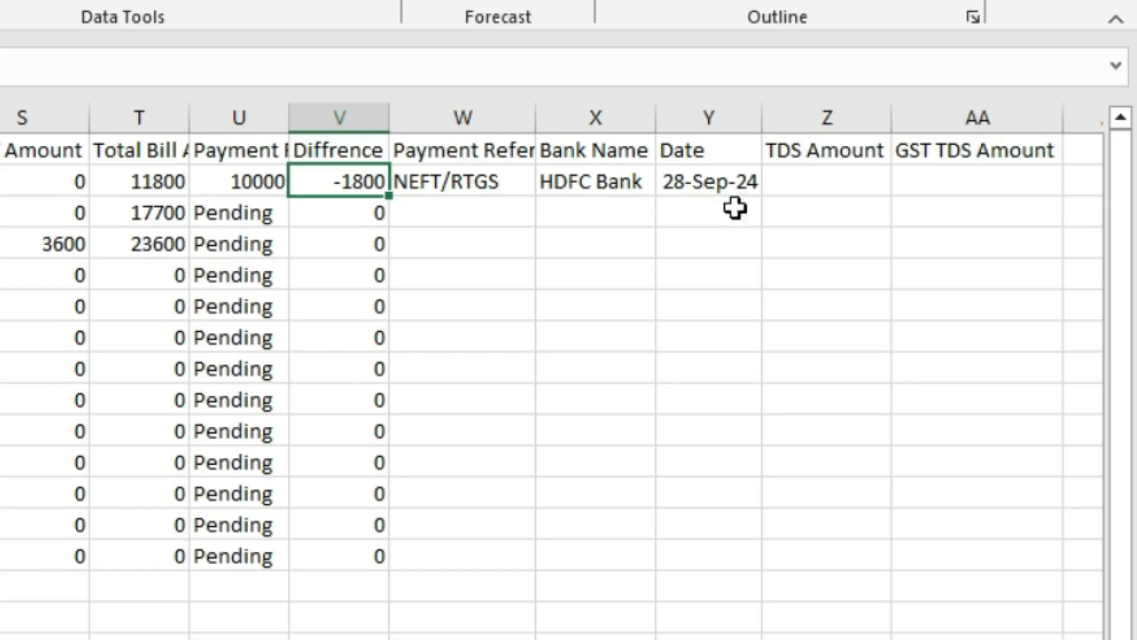
{"action": "left_click", "coordinate": [830, 182]}
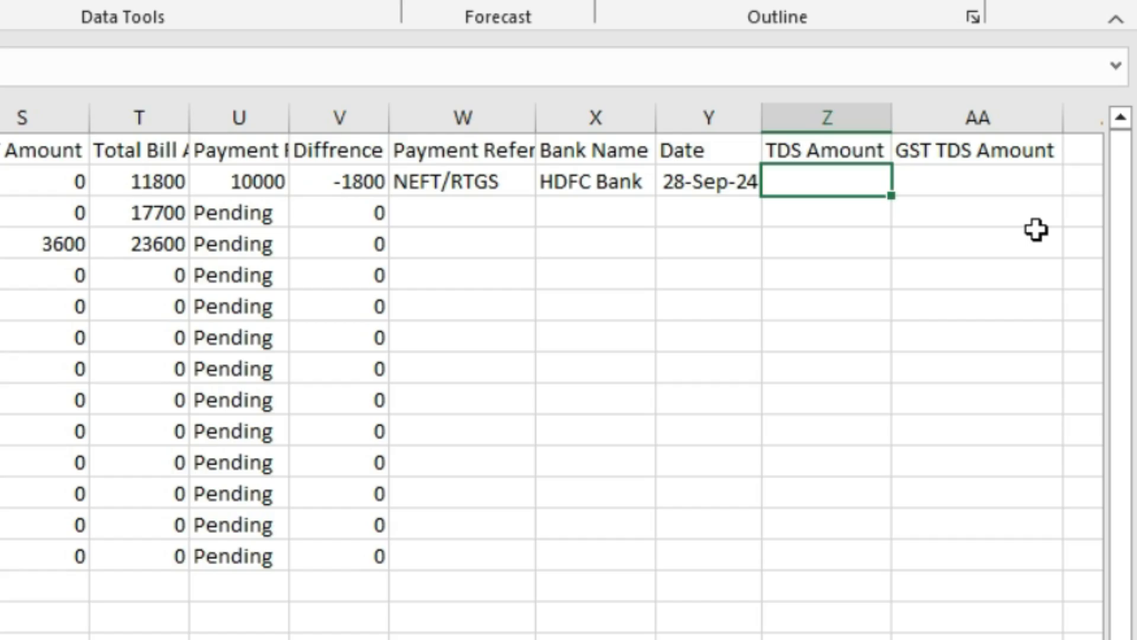
{"action": "type", "text": "900"}
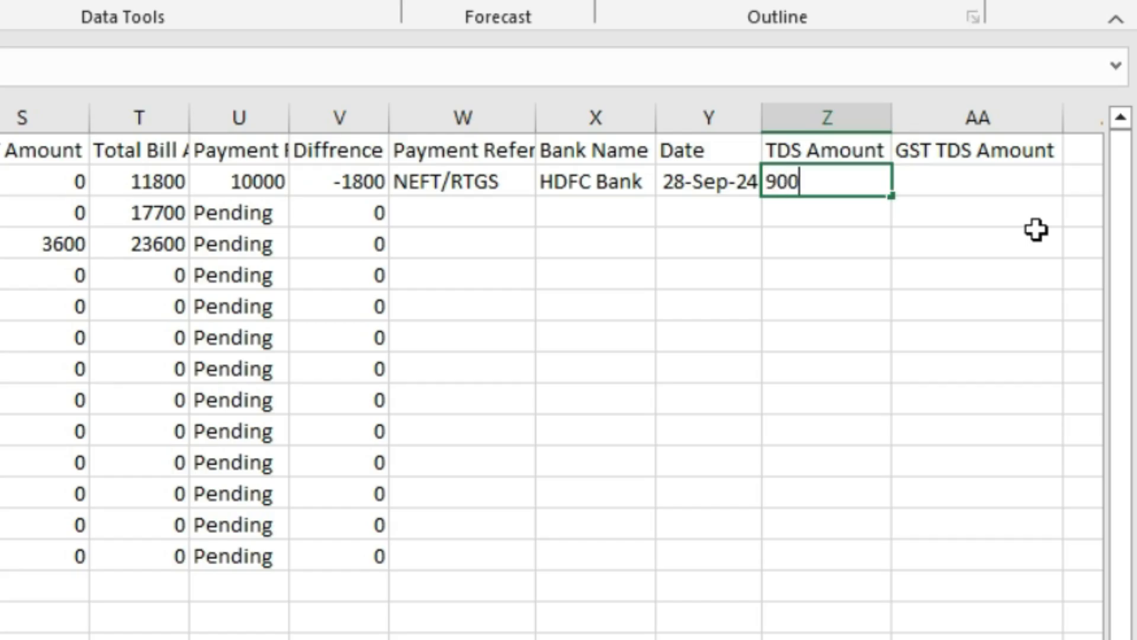
{"action": "key", "text": "Tab"}
{"action": "type", "text": "900"}
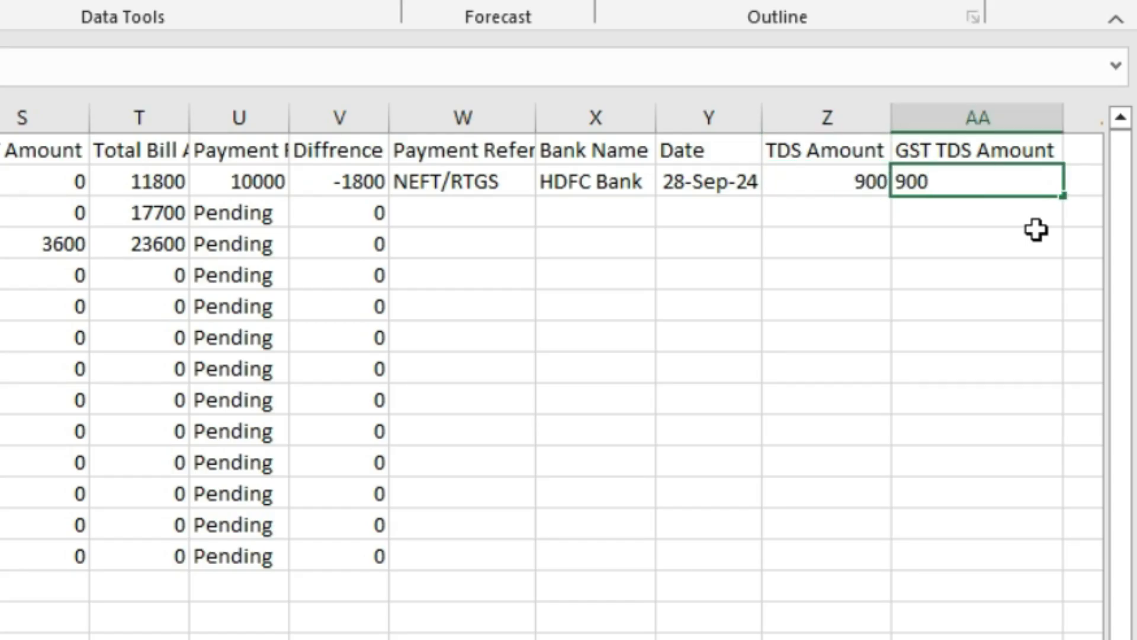
{"action": "key", "text": "Tab"}
- Add the column header "Security Amount" in AB1
{"action": "left_click", "coordinate": [885, 151]}
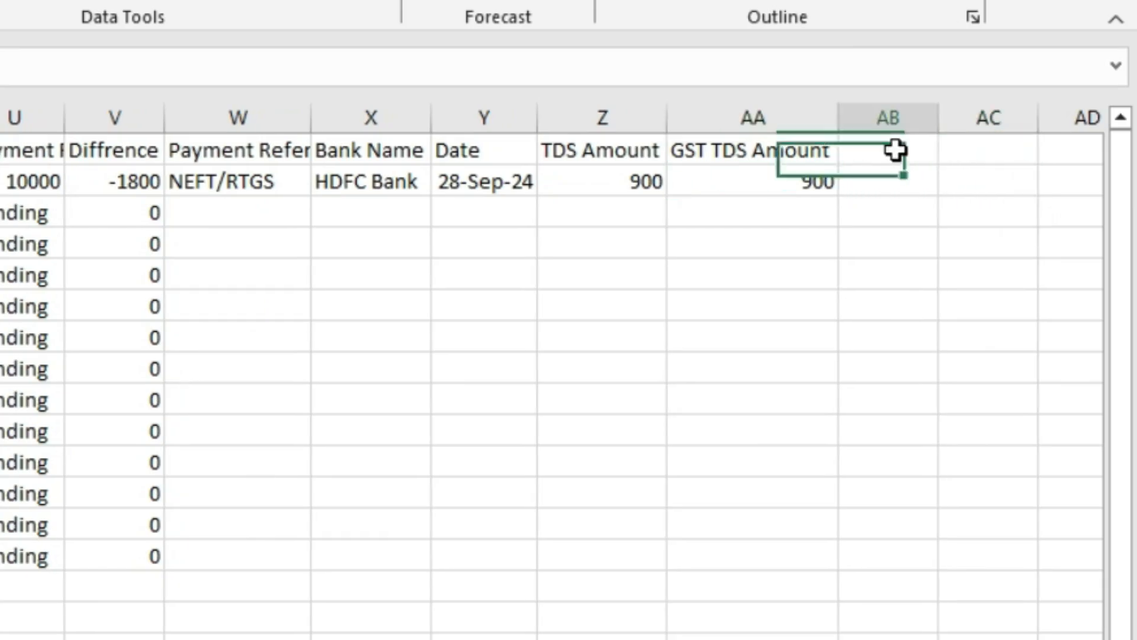
{"action": "type", "text": "S"}
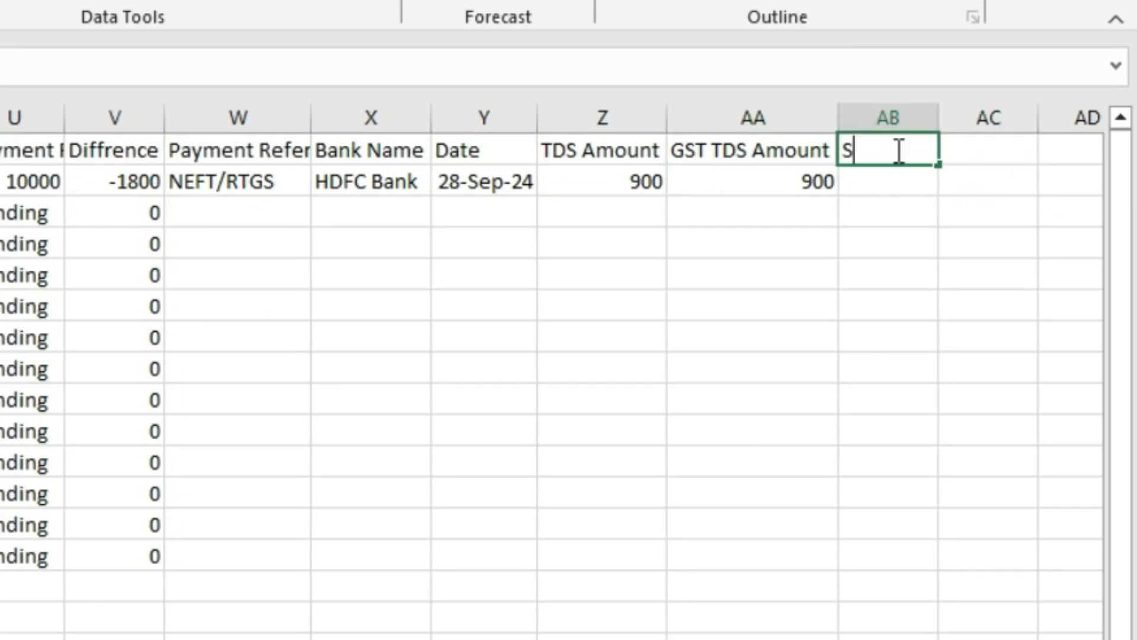
{"action": "type", "text": "ecurity Amount"}
{"action": "key", "text": "Return"}
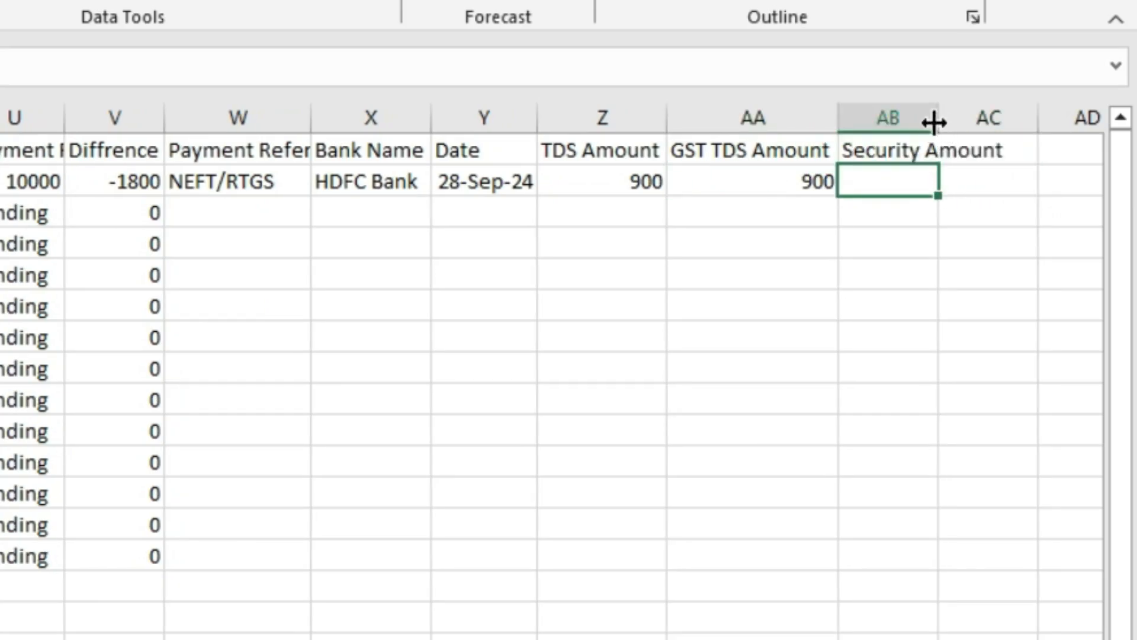
- Set the first bill's payment received in U2 to 9000
{"action": "left_click", "coordinate": [11, 194]}
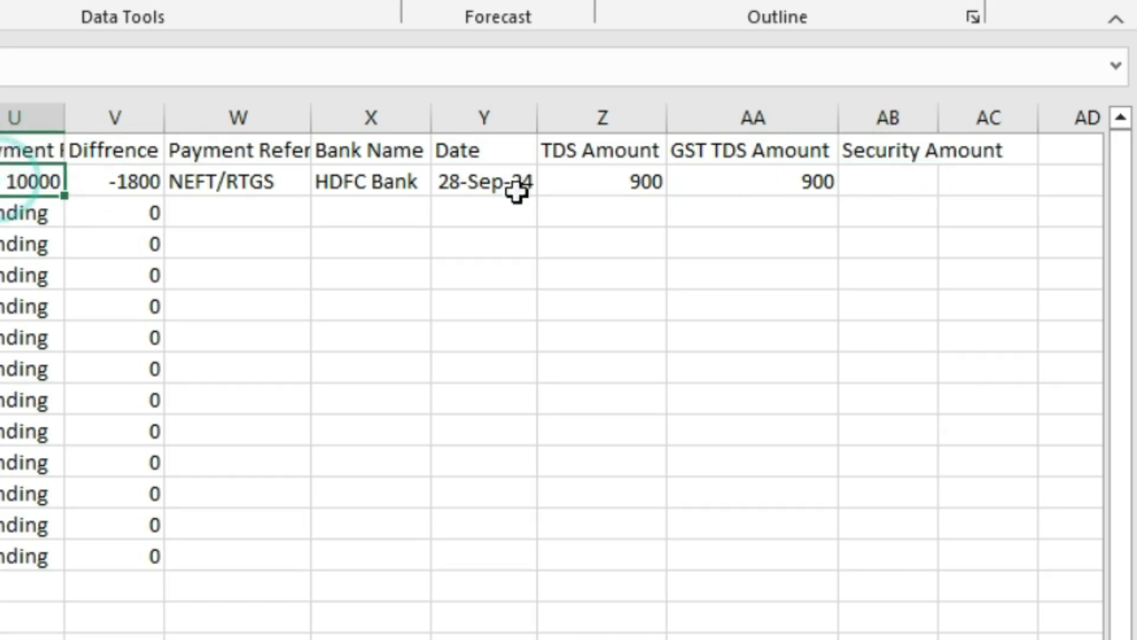
{"action": "type", "text": "9000"}
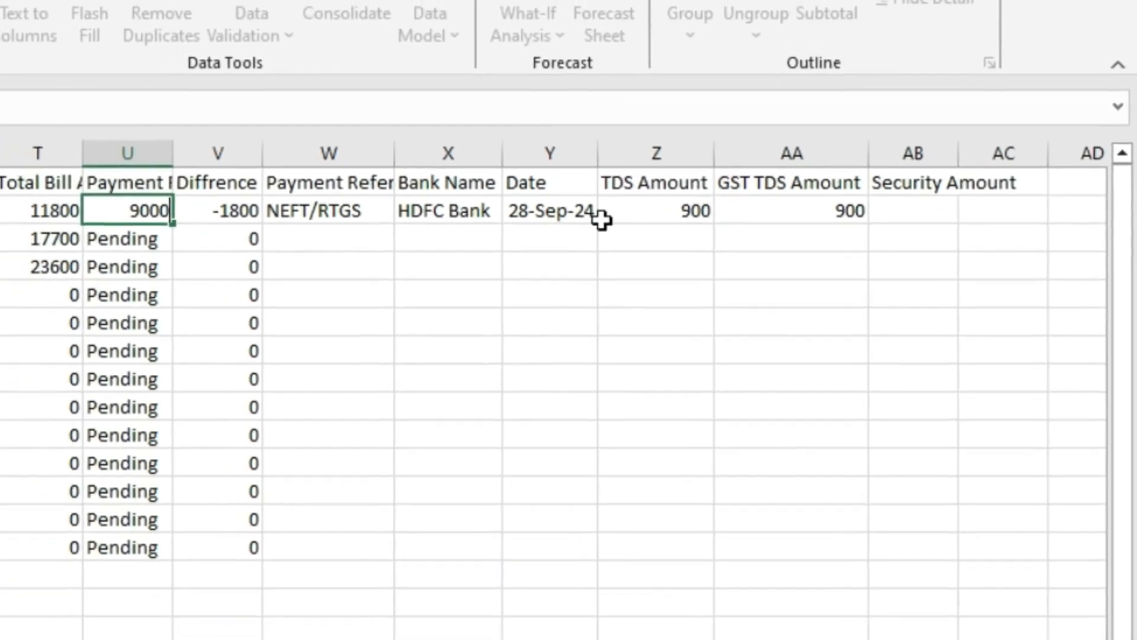
{"action": "key", "text": "Tab"}
- Enter 1000 in AB2 as the first bill's security amount and check the difference in V2 against the deductions in Z2:AB2
{"action": "key", "text": "Right"}
{"action": "key", "text": "Right"}
{"action": "key", "text": "Right"}
{"action": "key", "text": "Right"}
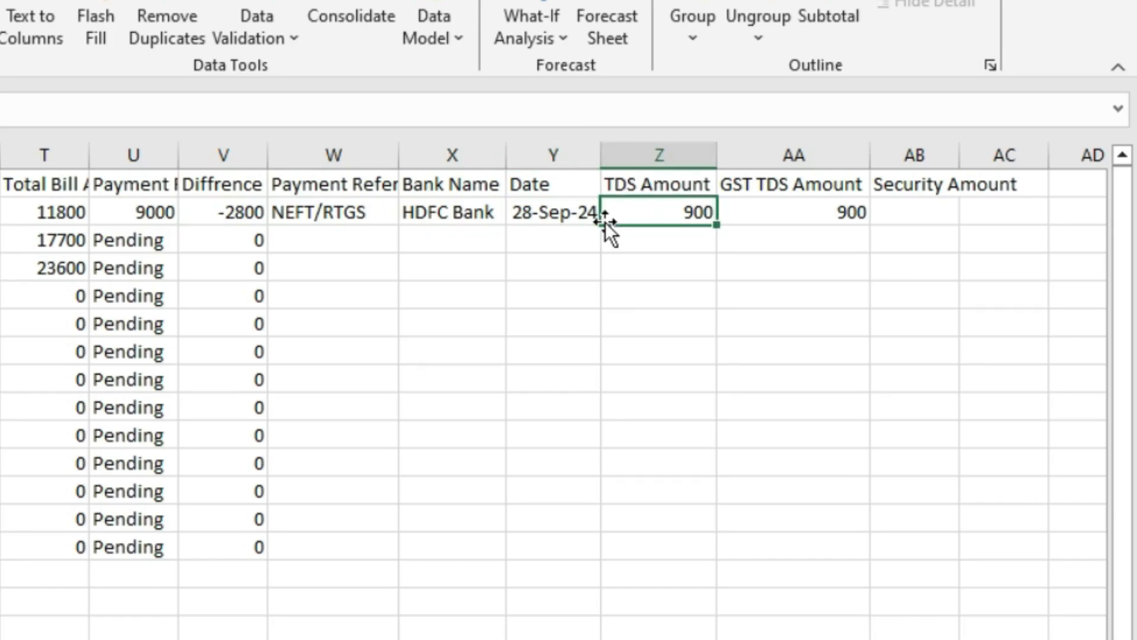
{"action": "key", "text": "Right"}
{"action": "key", "text": "Right"}
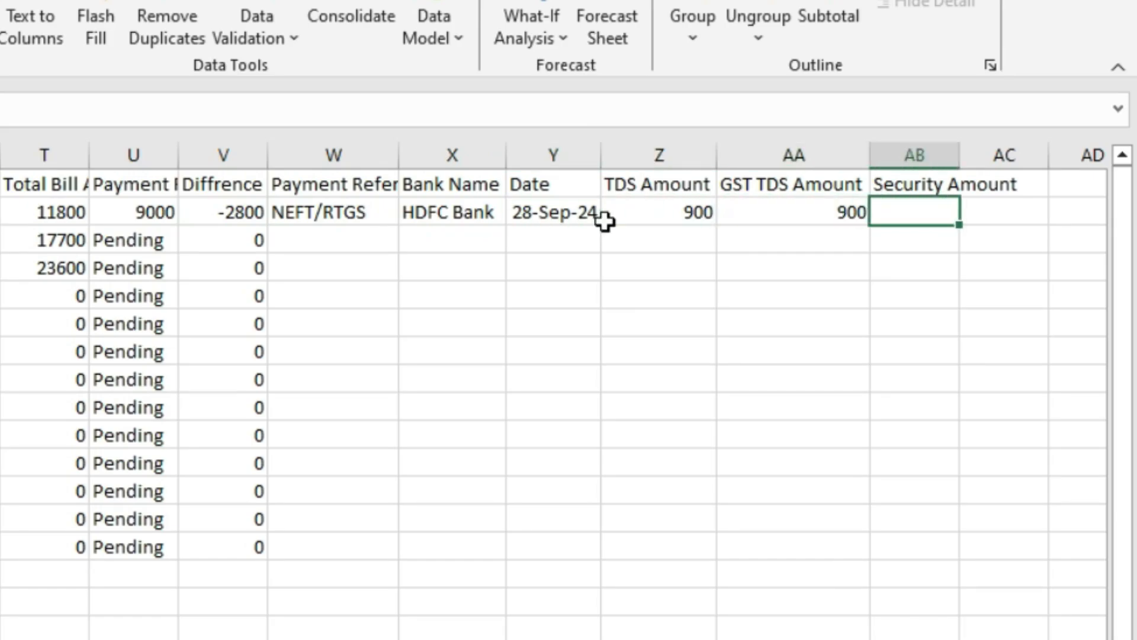
{"action": "type", "text": "1000"}
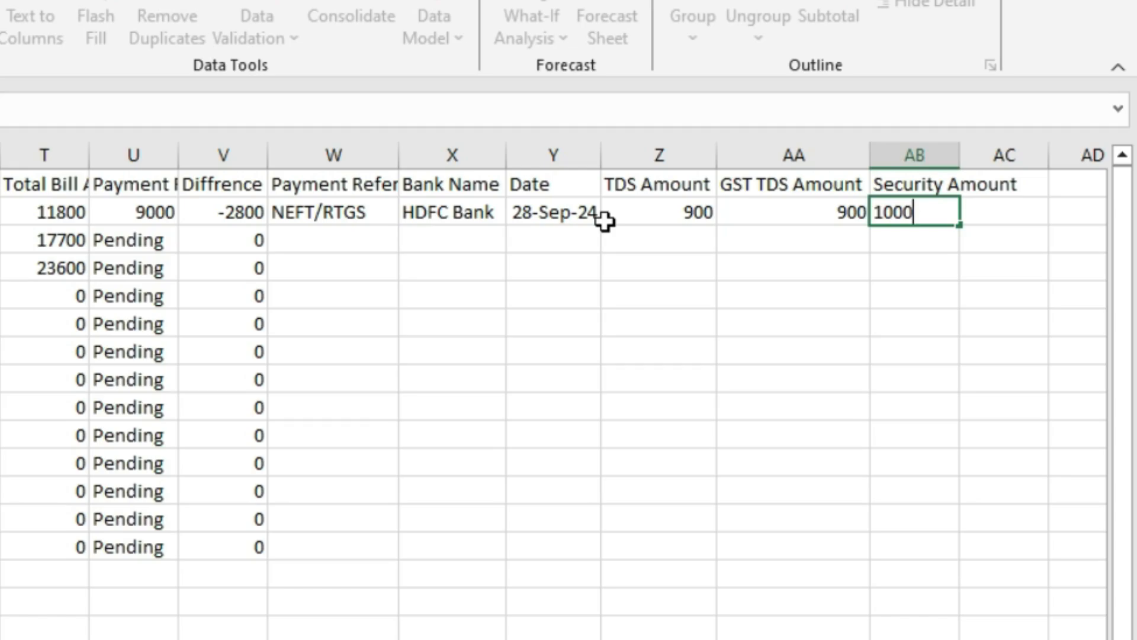
{"action": "key", "text": "ctrl+Return"}
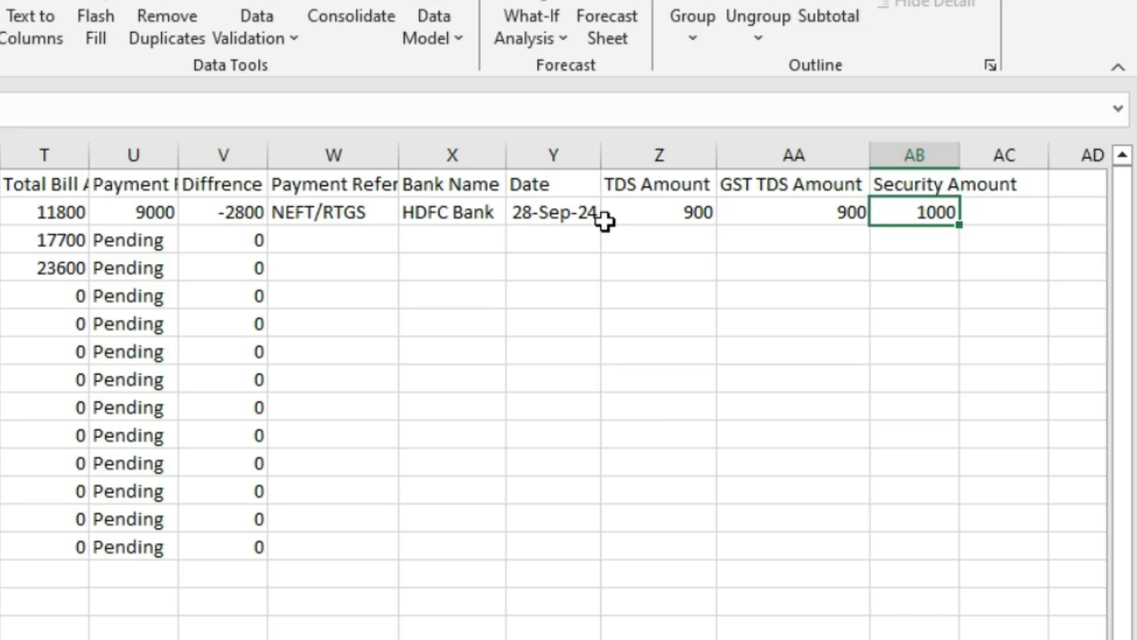
{"action": "left_click", "coordinate": [207, 217]}
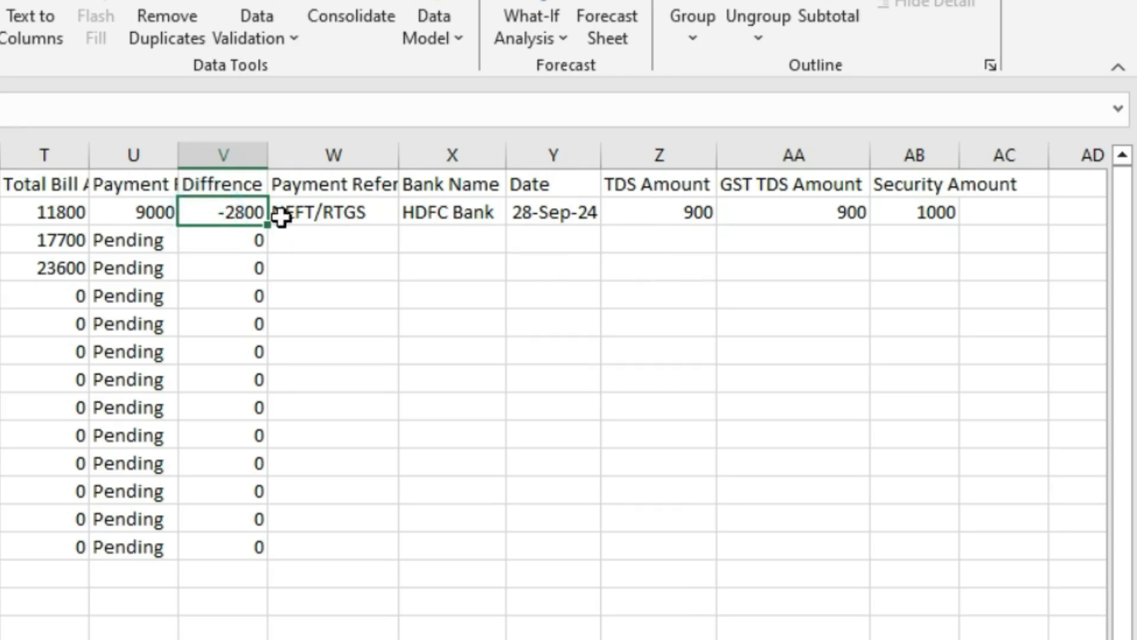
{"action": "left_click", "coordinate": [641, 212]}
{"action": "left_click_drag", "start_coordinate": [674, 212], "coordinate": [880, 212]}
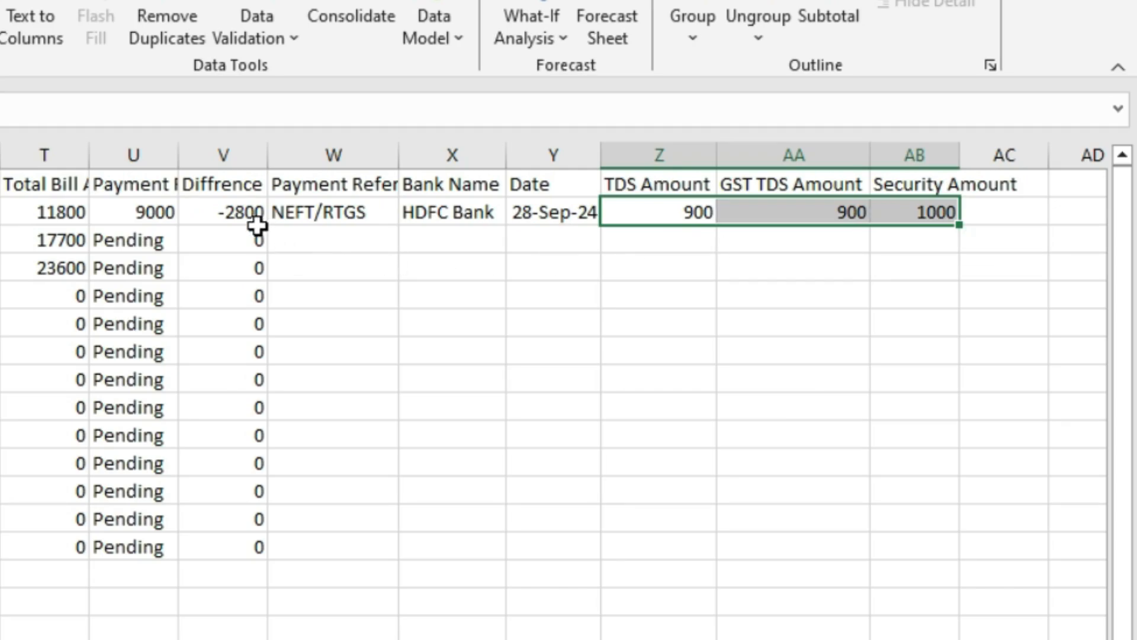
- Add the column header "Other Deduction" in AC1 and autofit the width of column AC
{"action": "left_click", "coordinate": [1001, 189]}
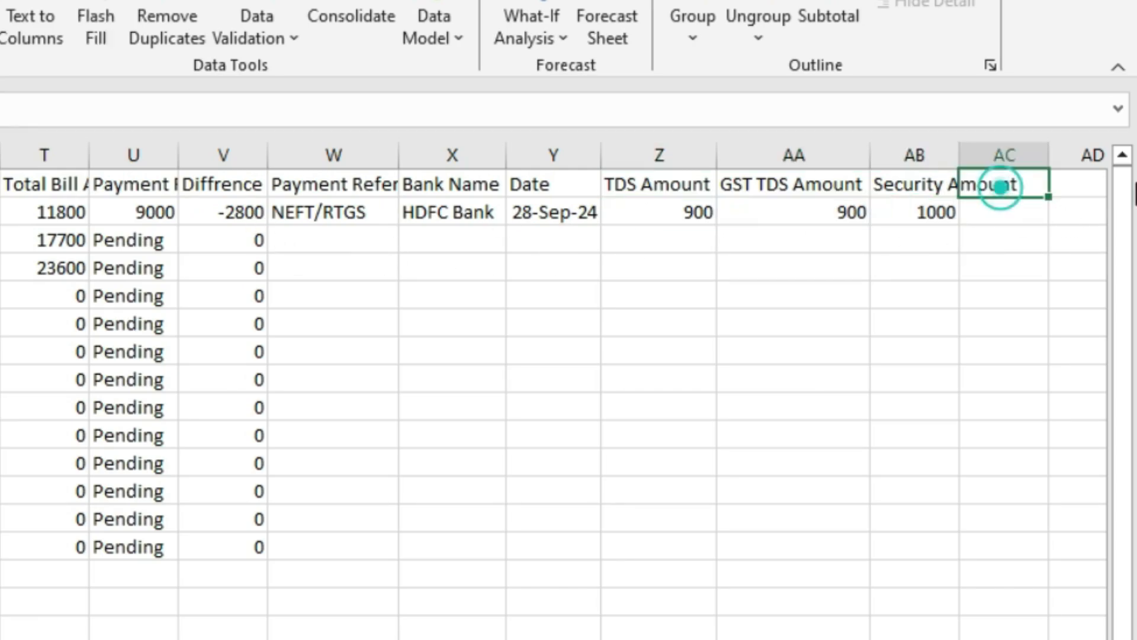
{"action": "type", "text": "Other "}
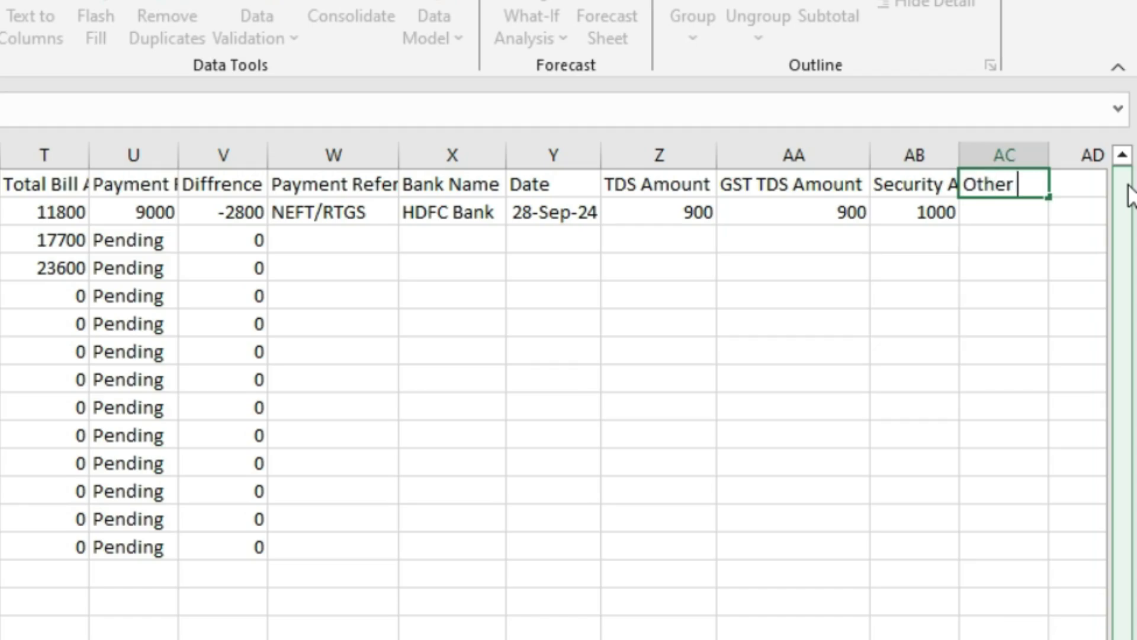
{"action": "type", "text": "Deduction"}
{"action": "key", "text": "Tab"}
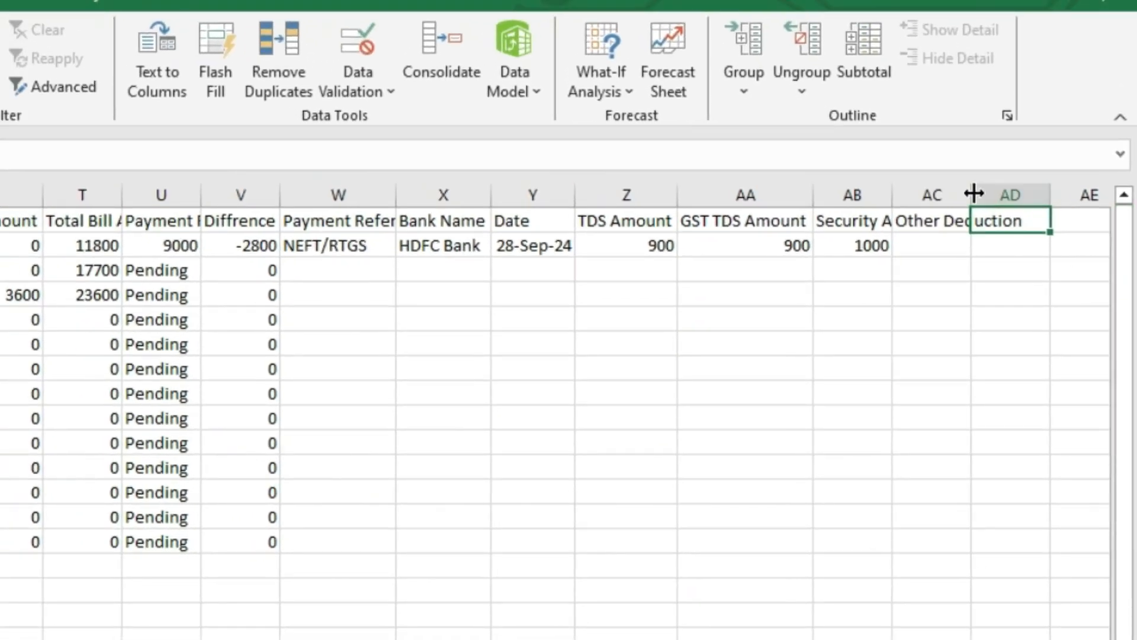
{"action": "double_click", "coordinate": [956, 154]}
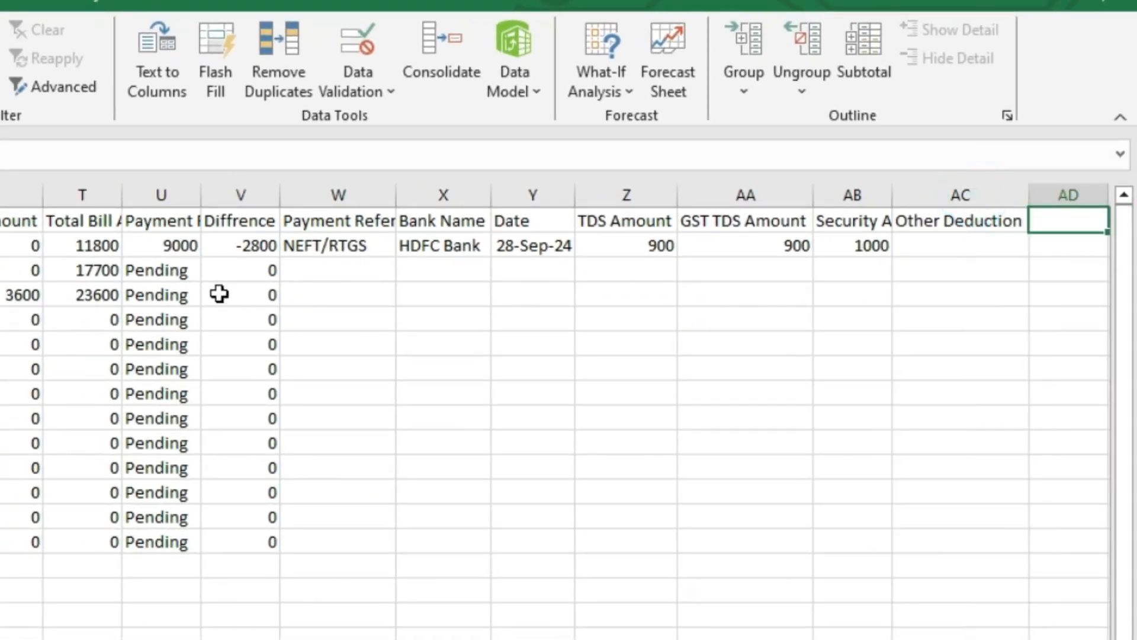
- Set the first bill's payment received in U2 to 8500
{"action": "left_click", "coordinate": [169, 245]}
{"action": "type", "text": "8500"}
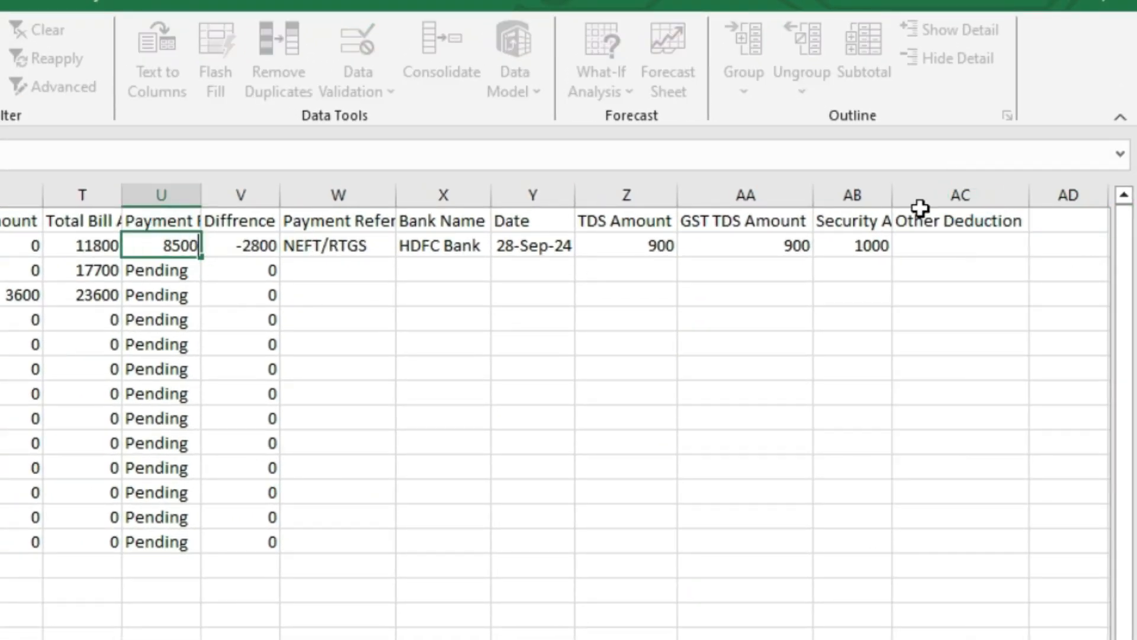
{"action": "key", "text": "Return"}
- Enter 500 in AC2 as the first bill's other deduction
{"action": "left_click", "coordinate": [645, 245]}
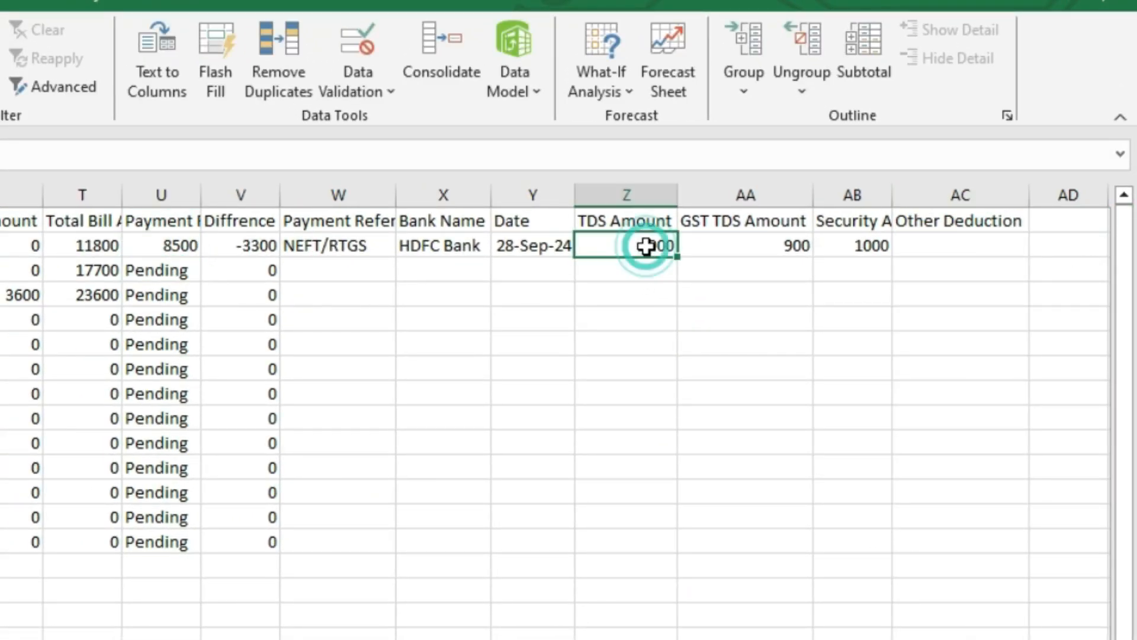
{"action": "left_click", "coordinate": [730, 246]}
{"action": "left_click", "coordinate": [847, 247]}
{"action": "left_click", "coordinate": [961, 245]}
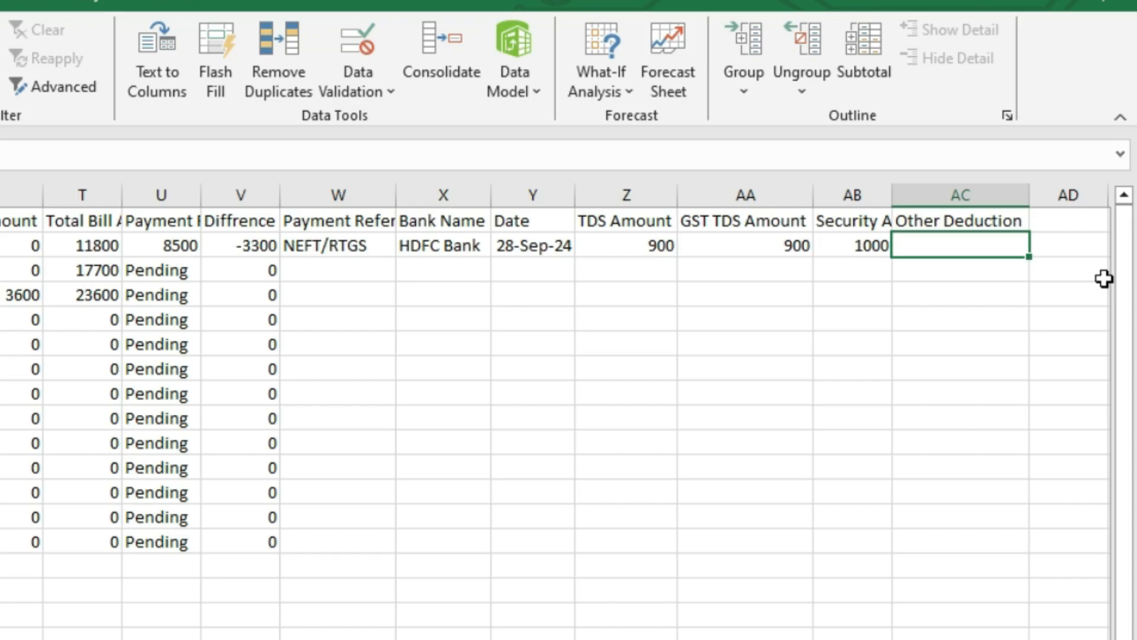
{"action": "type", "text": "500"}
{"action": "key", "text": "Tab"}
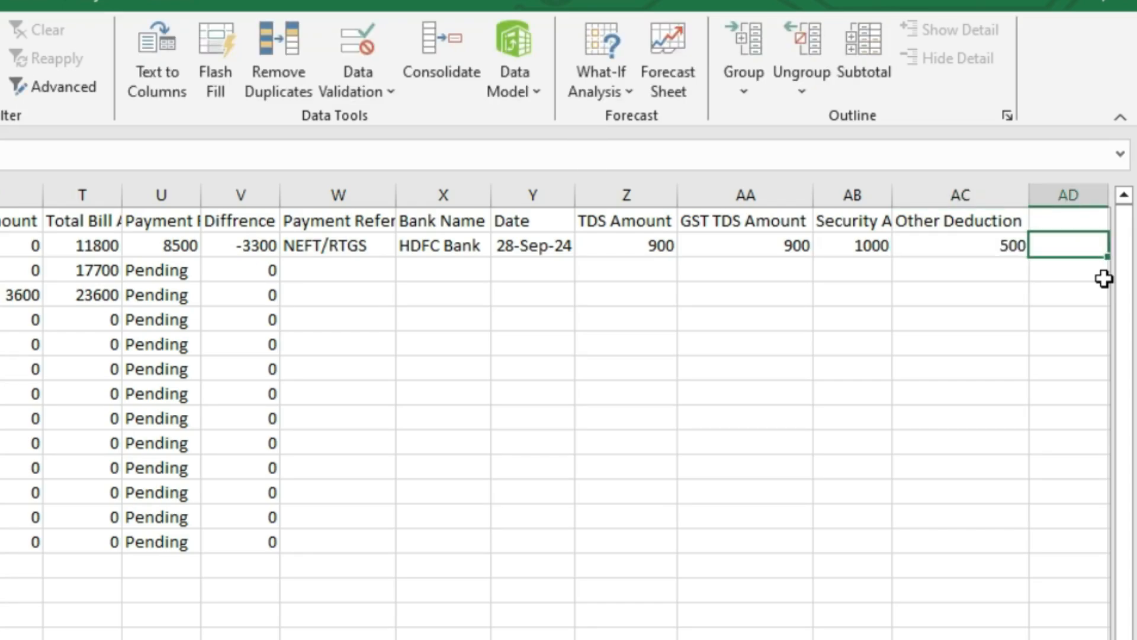
{"action": "left_click", "coordinate": [964, 242]}
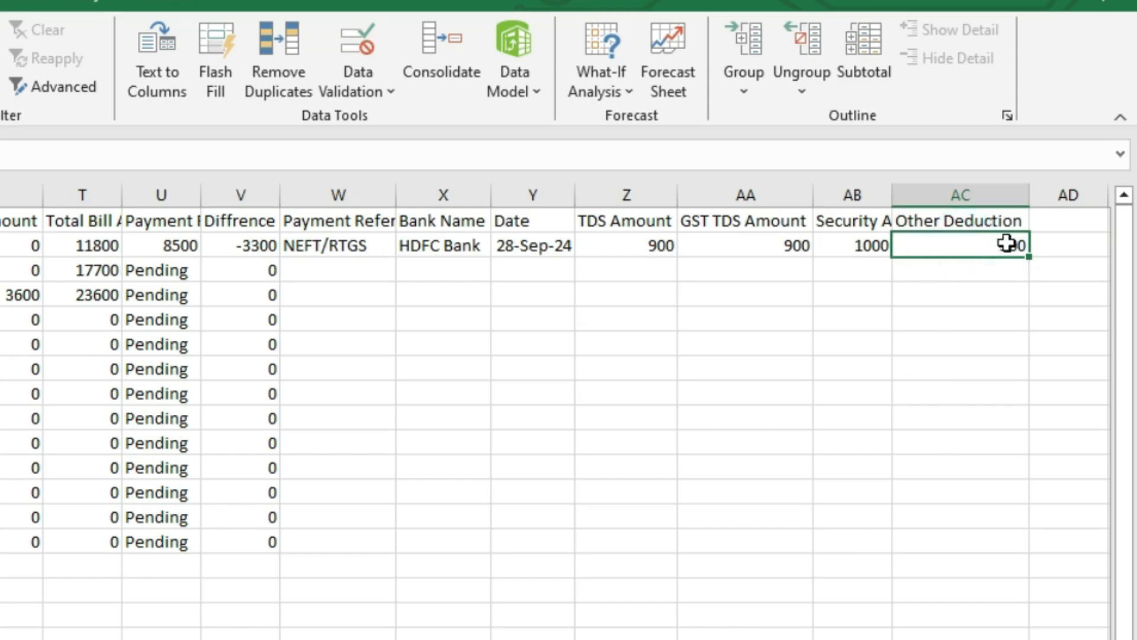
- Add the column header "Total Deduction" in AD1
{"action": "left_click", "coordinate": [1066, 222]}
{"action": "type", "text": "Total Deduction"}
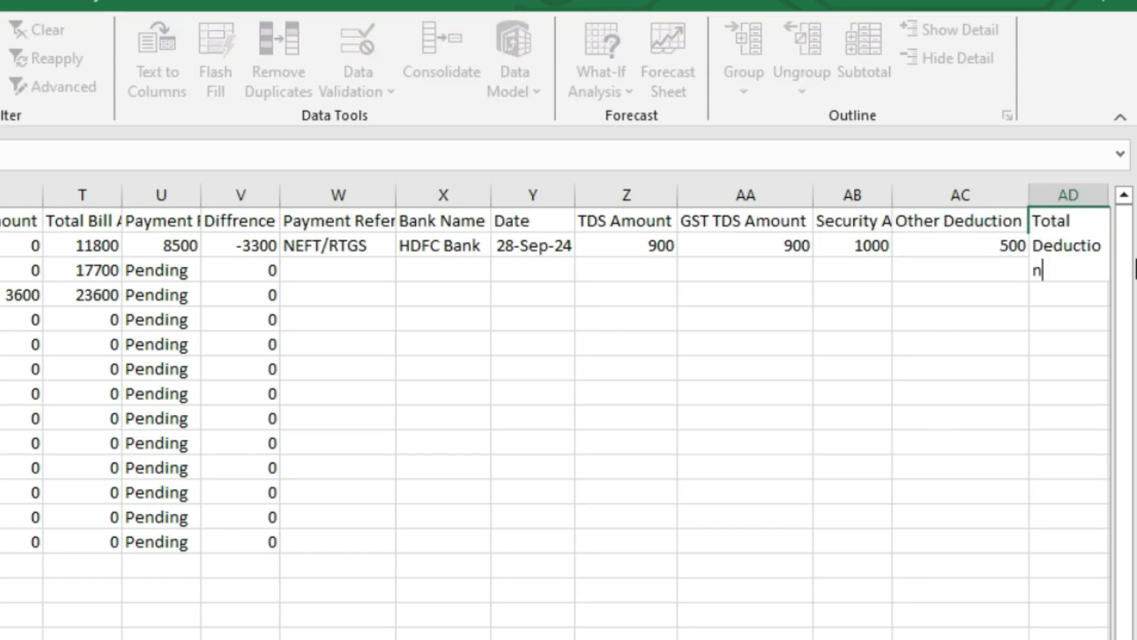
{"action": "key", "text": "Return"}
- Total the first bill's deductions in AD2 with the formula =SUM(Z2:AC2)
{"action": "scroll", "coordinate": [1135, 267], "scroll_direction": "right", "scroll_amount": 3}
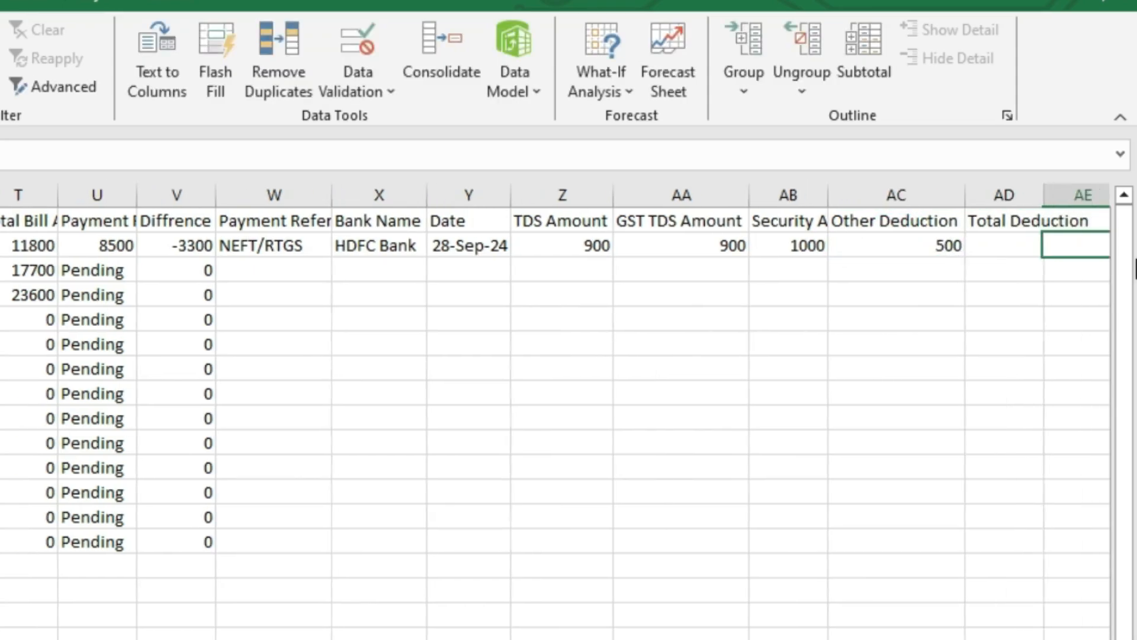
{"action": "type", "text": "=su"}
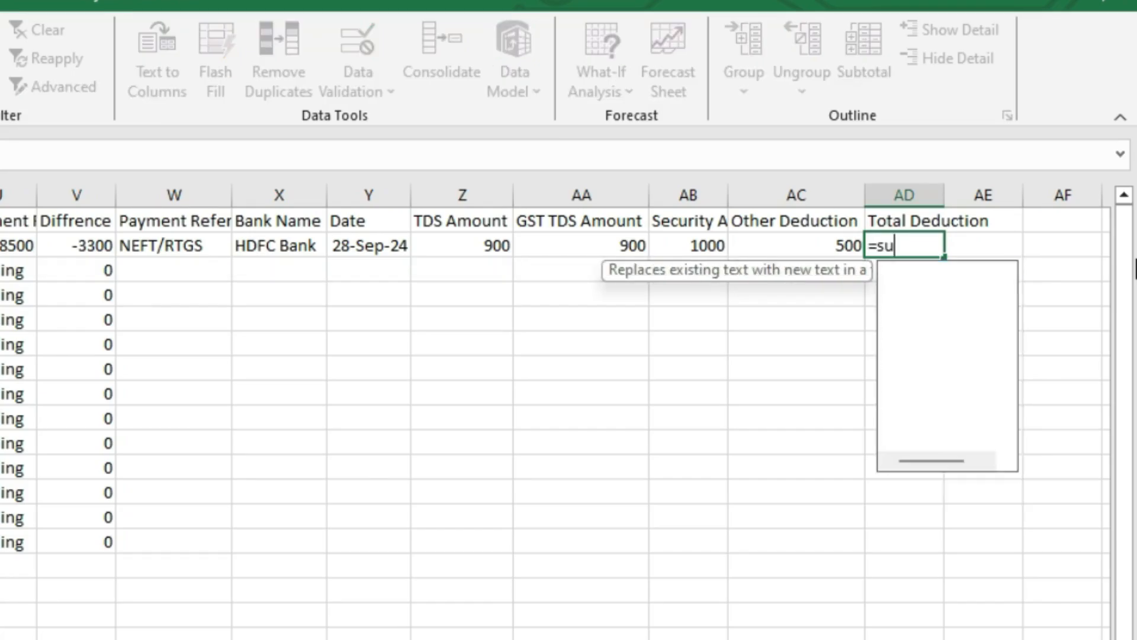
{"action": "key", "text": "Tab"}
{"action": "left_click_drag", "start_coordinate": [473, 242], "coordinate": [769, 243]}
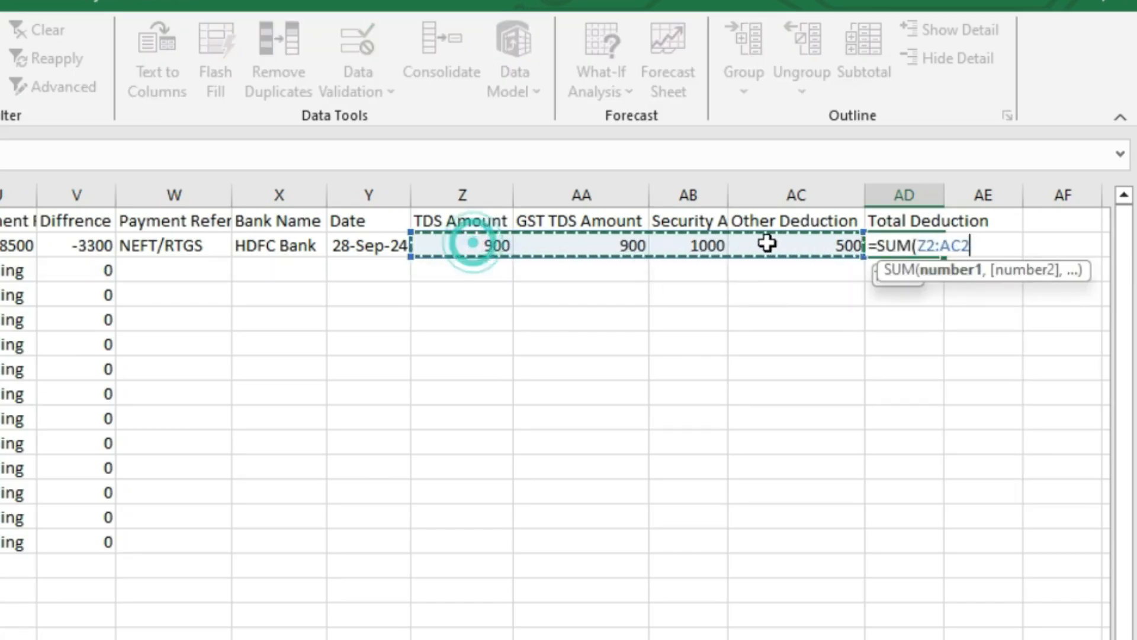
{"action": "type", "text": ")"}
{"action": "key", "text": "Return"}
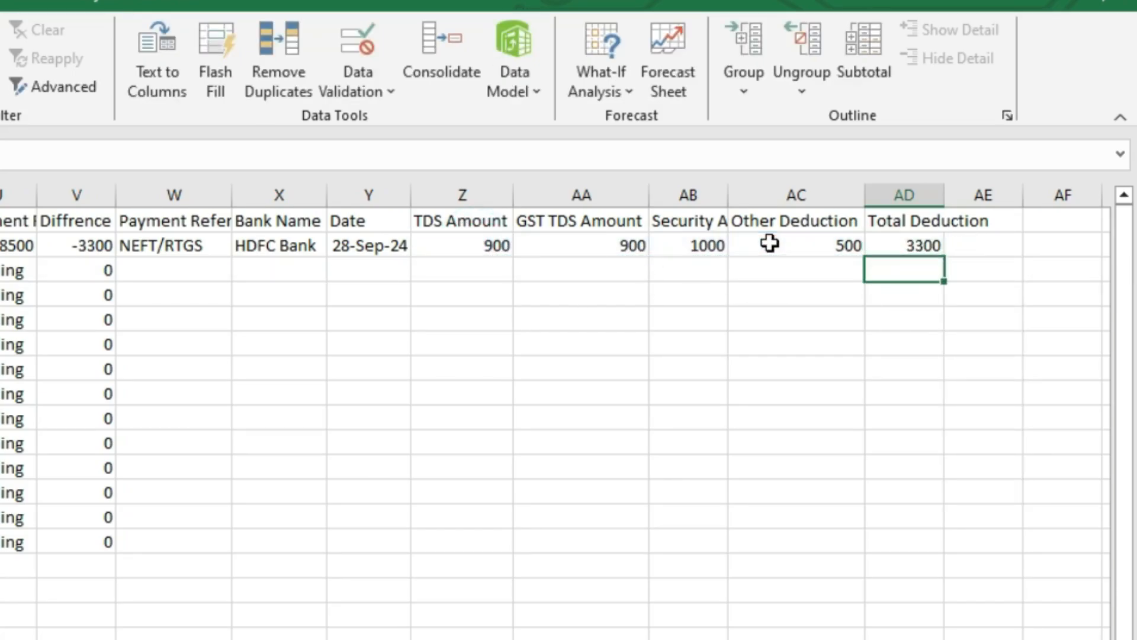
- Compare the first bill's difference in V2 with its total deduction in AD2 and the individual deductions in Z2:AC2
{"action": "left_click", "coordinate": [875, 245]}
{"action": "left_click", "coordinate": [76, 242]}
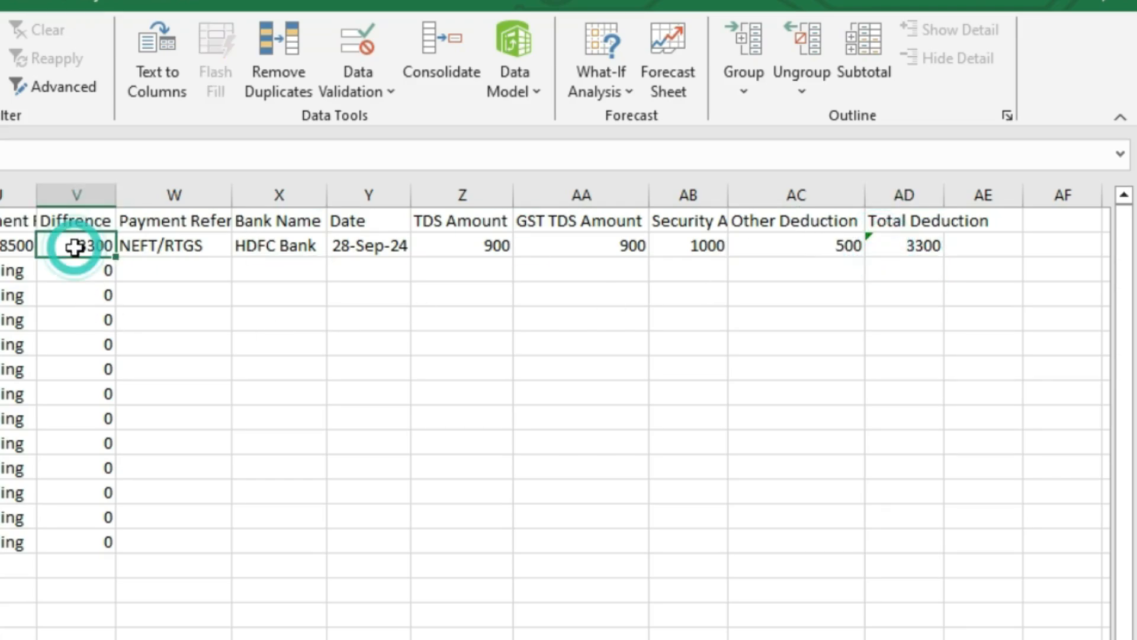
{"action": "left_click", "coordinate": [912, 261]}
{"action": "left_click", "coordinate": [912, 244]}
{"action": "left_click", "coordinate": [73, 245]}
{"action": "left_click", "coordinate": [894, 244]}
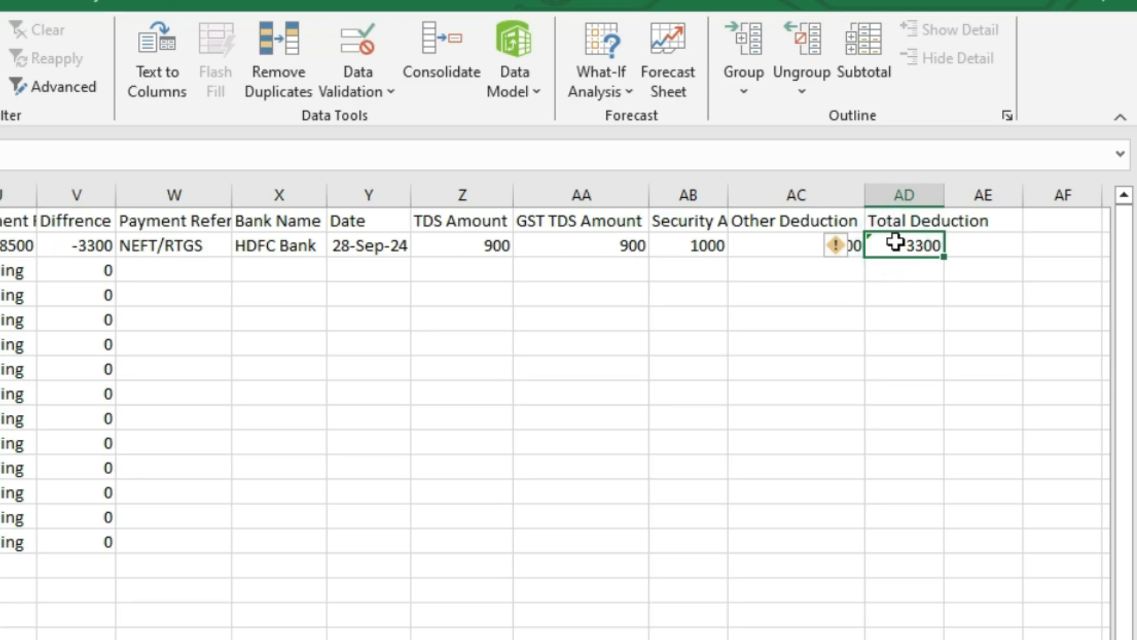
{"action": "left_click_drag", "start_coordinate": [459, 245], "coordinate": [771, 246]}
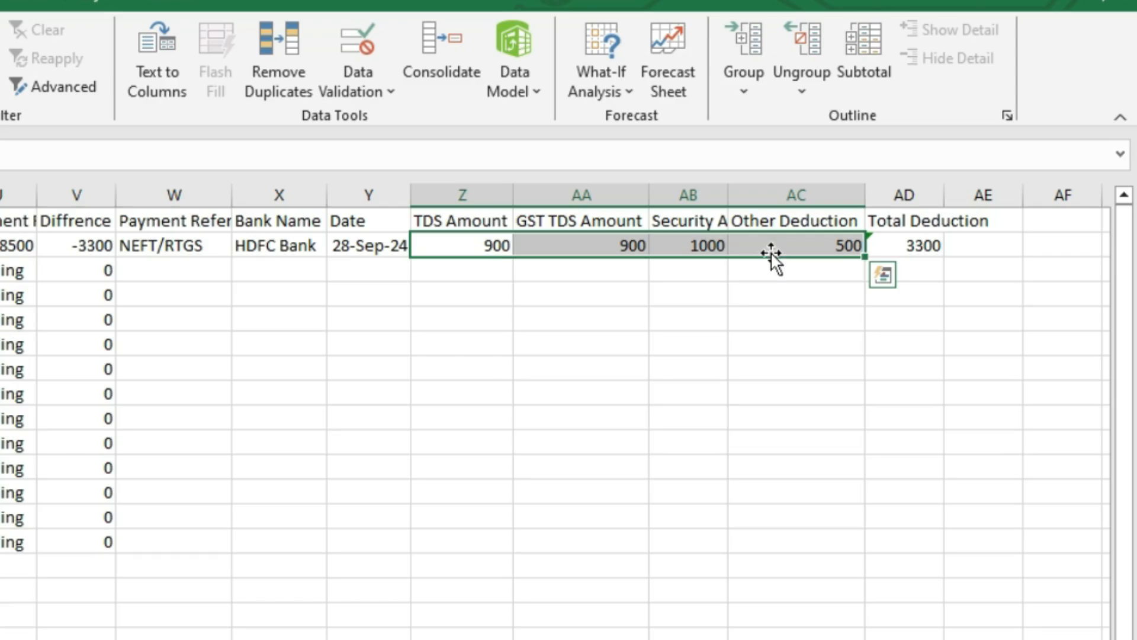
- Add the column header "Remarks" in AE1
{"action": "left_click", "coordinate": [972, 223]}
{"action": "type", "text": "Remarks"}
{"action": "key", "text": "Return"}
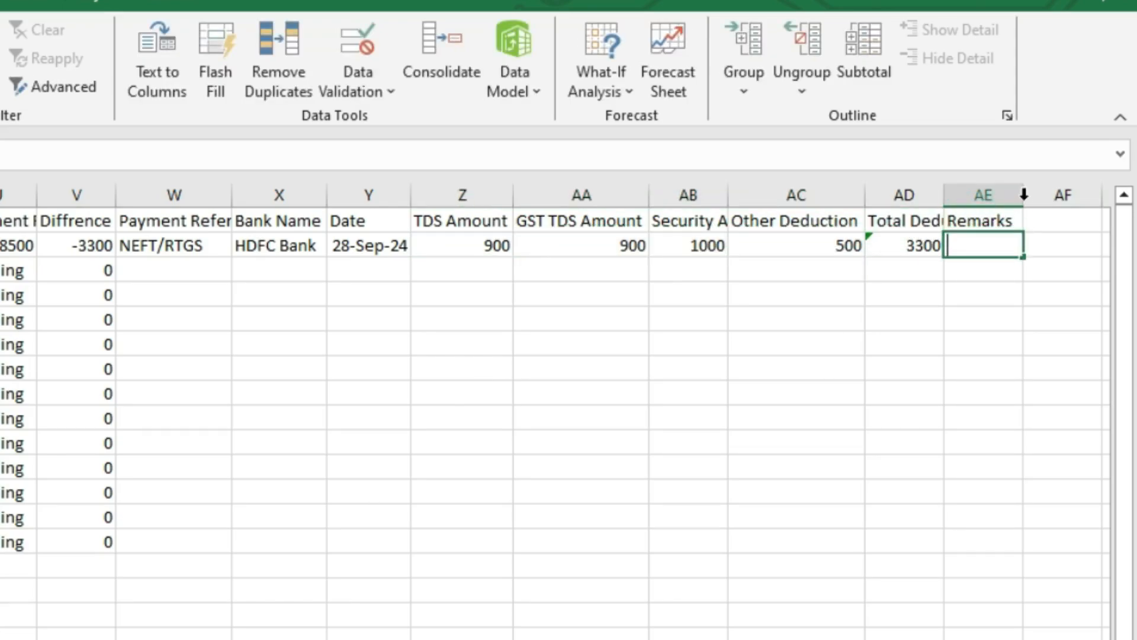
- Enter the remark "4% TDS" for the first bill in AE2
{"action": "type", "text": "2% T"}
{"action": "key", "text": "BackSpace"}
{"action": "key", "text": "BackSpace"}
{"action": "key", "text": "BackSpace"}
{"action": "key", "text": "BackSpace"}
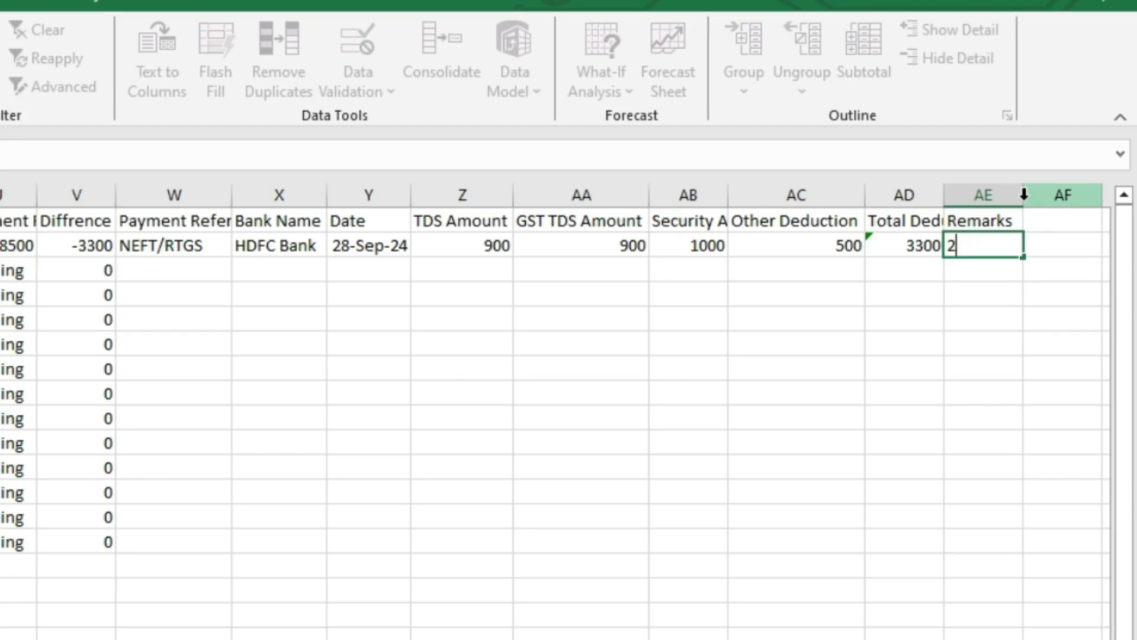
{"action": "type", "text": "4% TDS +"}
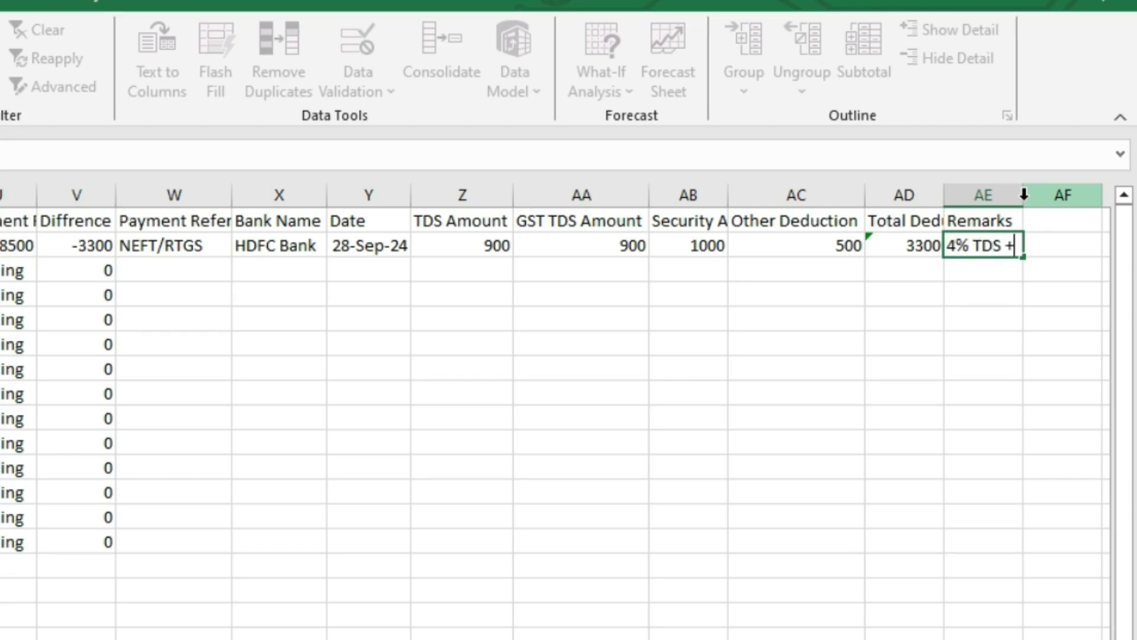
{"action": "type", "text": " 1000 S"}
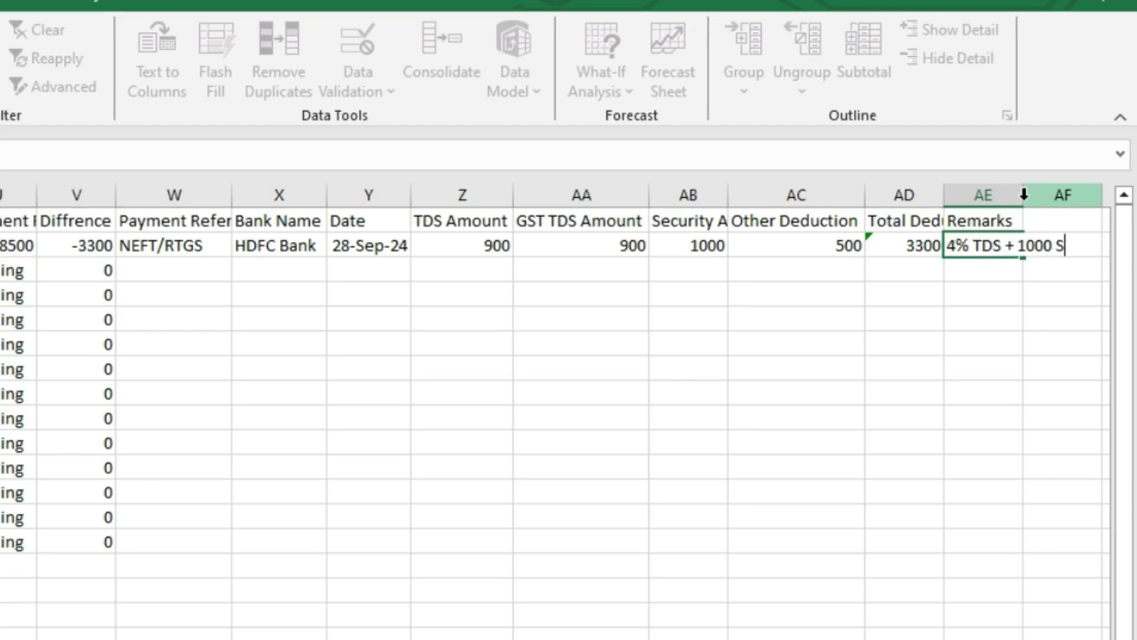
{"action": "type", "text": "ecurity Amou"}
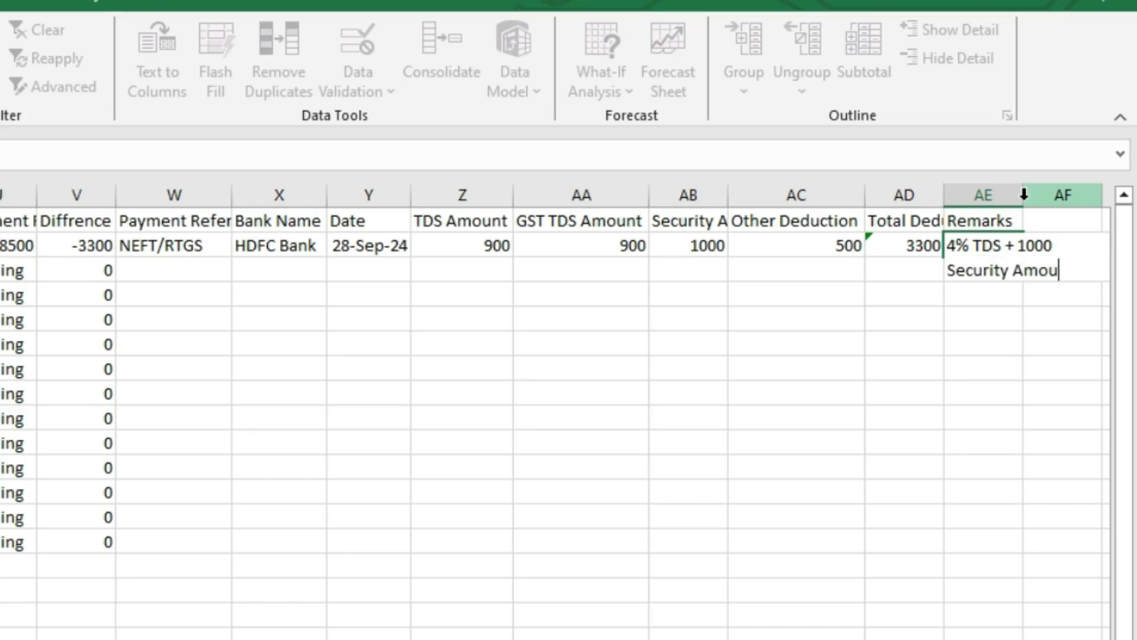
{"action": "type", "text": "nt+500 O"}
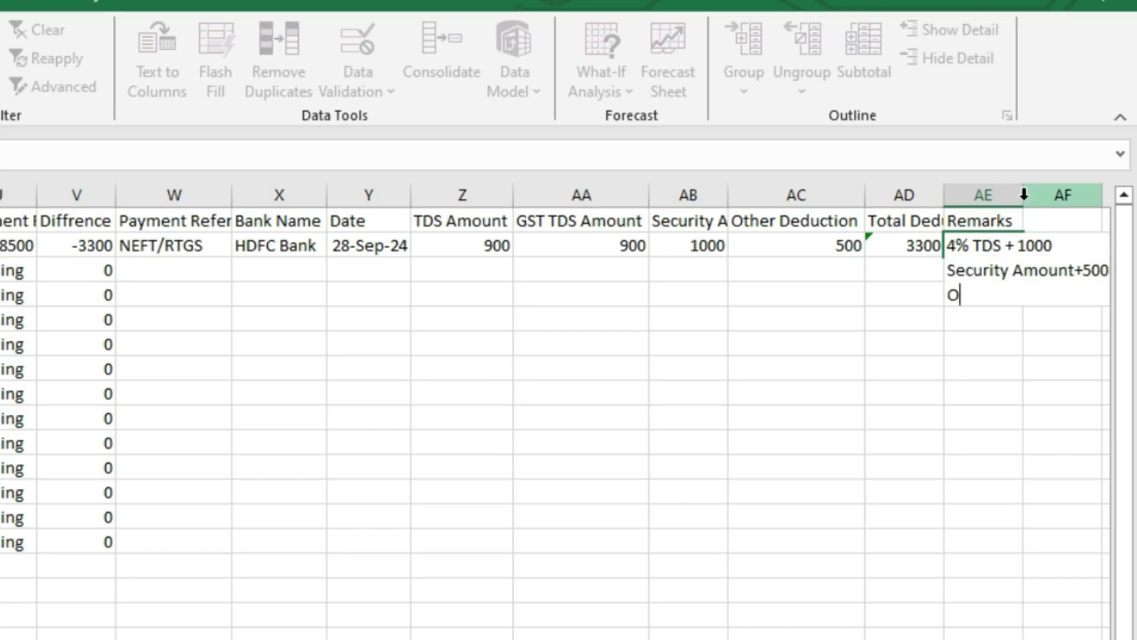
{"action": "type", "text": "ther Dedc"}
{"action": "key", "text": "BackSpace"}
{"action": "key", "text": "BackSpace"}
{"action": "key", "text": "BackSpace"}
{"action": "key", "text": "BackSpace"}
{"action": "key", "text": "BackSpace"}
{"action": "key", "text": "BackSpace"}
{"action": "key", "text": "BackSpace"}
{"action": "key", "text": "BackSpace"}
{"action": "key", "text": "BackSpace"}
{"action": "key", "text": "BackSpace"}
{"action": "key", "text": "BackSpace"}
{"action": "key", "text": "BackSpace"}
{"action": "key", "text": "BackSpace"}
{"action": "key", "text": "BackSpace"}
{"action": "key", "text": "BackSpace"}
{"action": "key", "text": "BackSpace"}
{"action": "key", "text": "BackSpace"}
{"action": "key", "text": "BackSpace"}
{"action": "key", "text": "BackSpace"}
{"action": "key", "text": "BackSpace"}
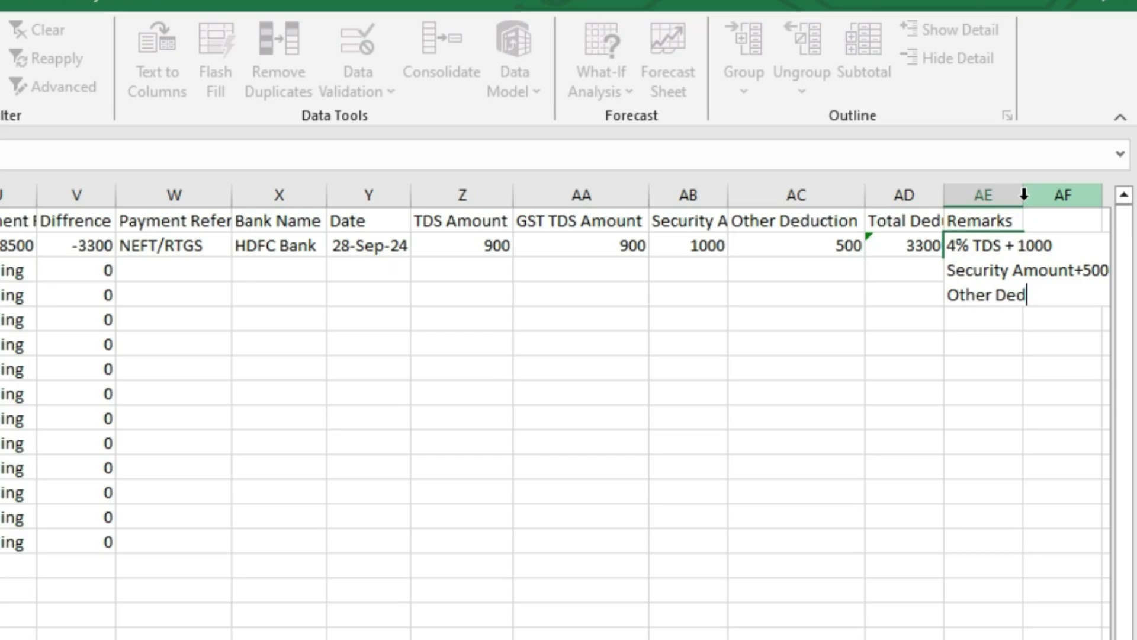
{"action": "key", "text": "BackSpace"}
{"action": "key", "text": "BackSpace"}
{"action": "key", "text": "BackSpace"}
{"action": "key", "text": "BackSpace"}
{"action": "key", "text": "BackSpace"}
{"action": "key", "text": "BackSpace"}
{"action": "key", "text": "BackSpace"}
{"action": "key", "text": "BackSpace"}
{"action": "key", "text": "BackSpace"}
{"action": "key", "text": "BackSpace"}
{"action": "key", "text": "BackSpace"}
{"action": "key", "text": "BackSpace"}
{"action": "key", "text": "BackSpace"}
{"action": "key", "text": "BackSpace"}
{"action": "key", "text": "BackSpace"}
{"action": "key", "text": "BackSpace"}
{"action": "key", "text": "BackSpace"}
{"action": "key", "text": "BackSpace"}
{"action": "key", "text": "BackSpace"}
{"action": "key", "text": "BackSpace"}
{"action": "type", "text": "4% TDS"}
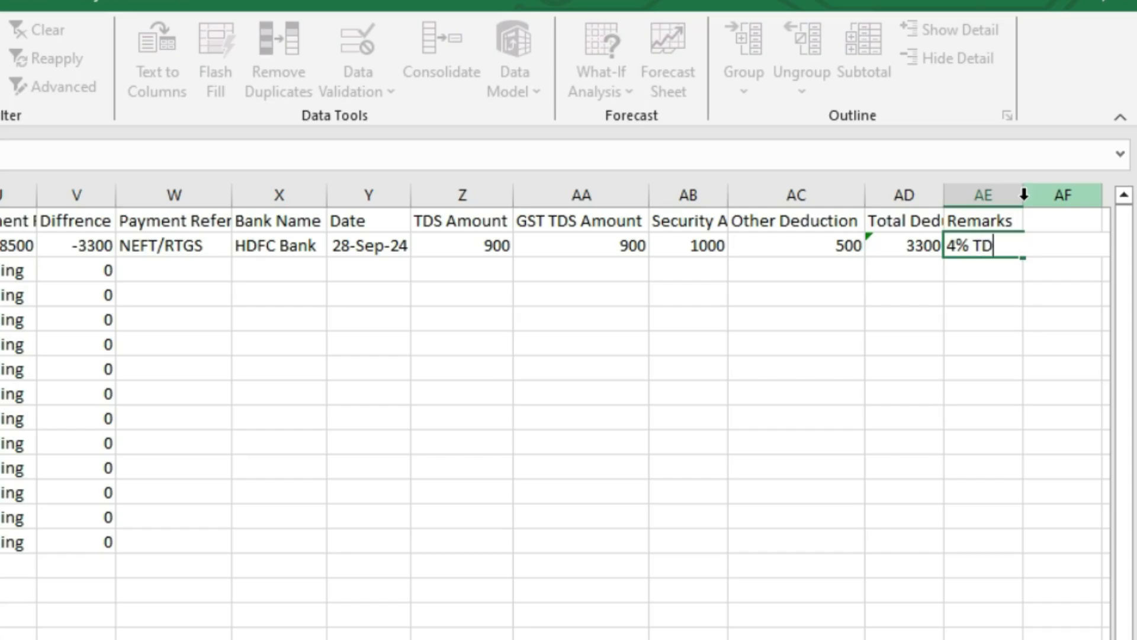
{"action": "key", "text": "Return"}
- Go over the first bill's individual deductions, total deduction and remark in Z2:AE2
{"action": "left_click", "coordinate": [460, 244]}
{"action": "left_click", "coordinate": [586, 241]}
{"action": "left_click", "coordinate": [691, 239]}
{"action": "left_click", "coordinate": [796, 239]}
{"action": "left_click", "coordinate": [906, 239]}
{"action": "left_click", "coordinate": [994, 239]}
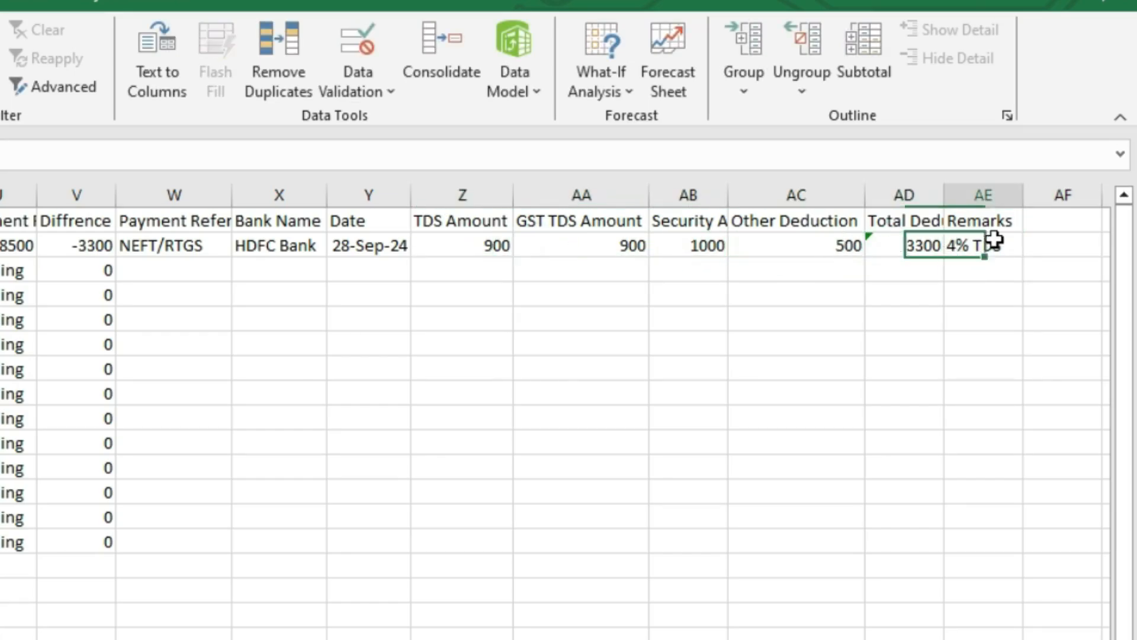
- Wrap the text in the whole data range from A1 to the last used cell
{"action": "scroll", "coordinate": [934, 353], "scroll_direction": "left", "scroll_amount": 5}
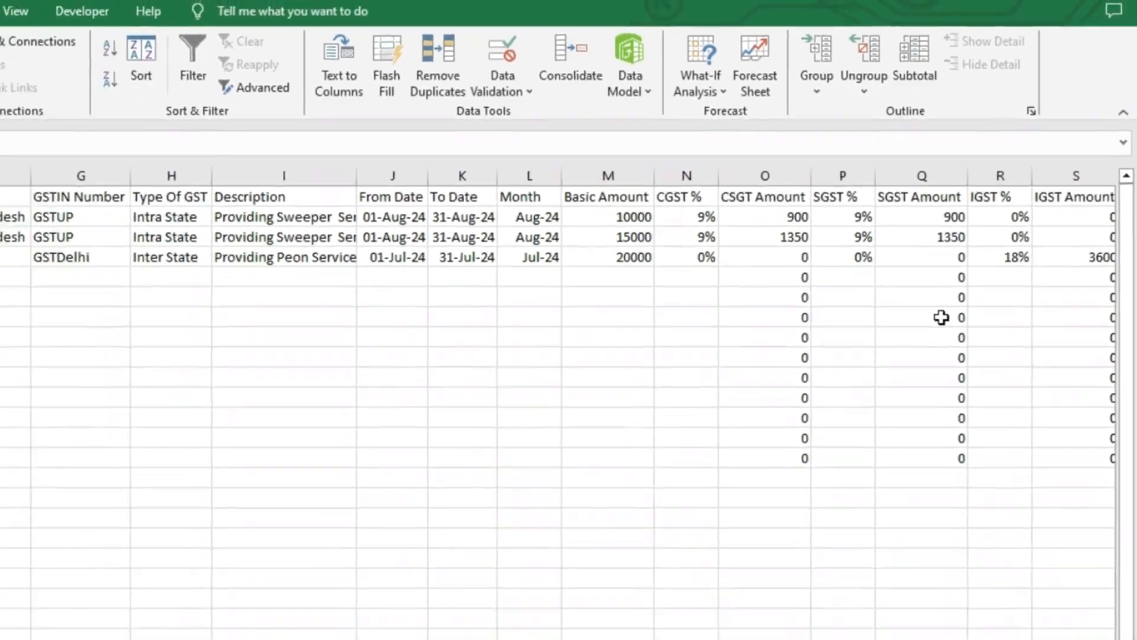
{"action": "key", "text": "ctrl+Home"}
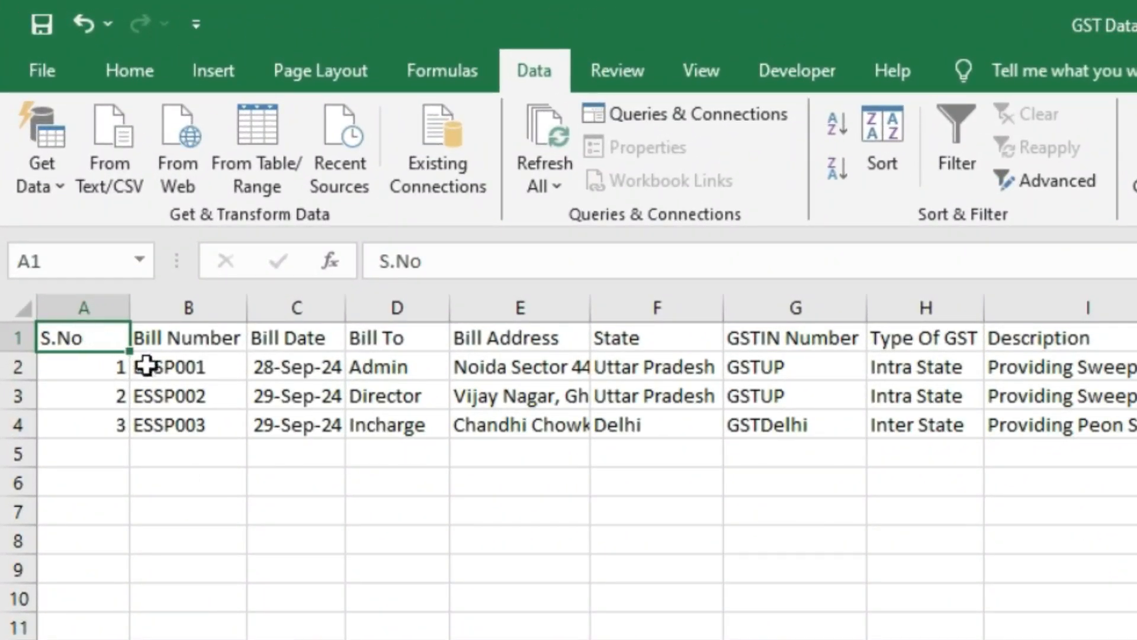
{"action": "key", "text": "ctrl+shift+End"}
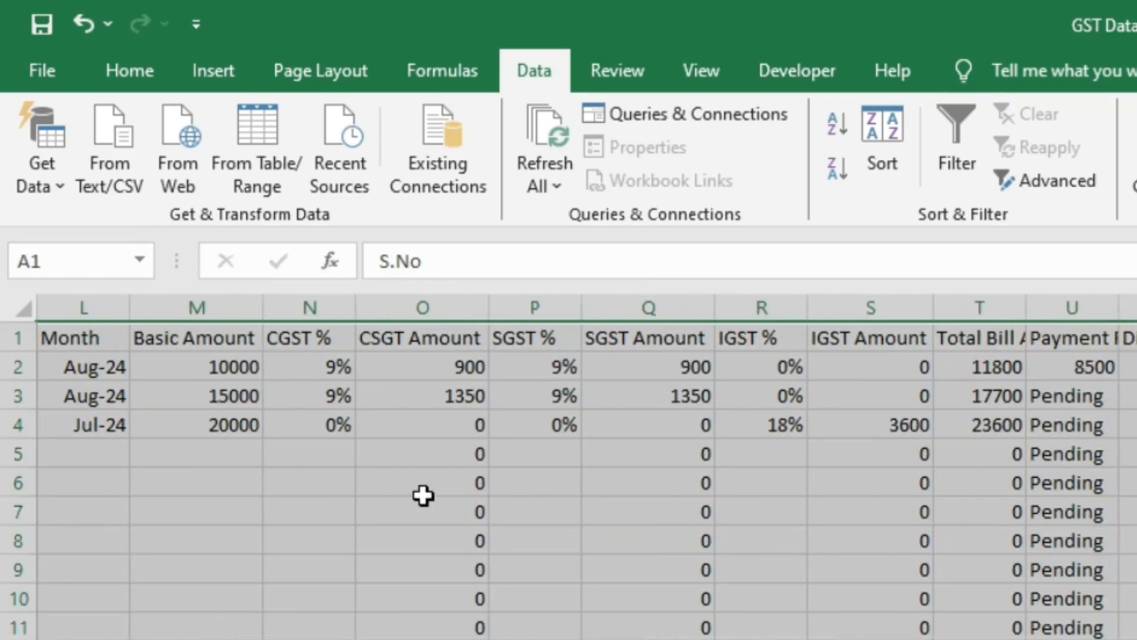
{"action": "left_click", "coordinate": [136, 73]}
{"action": "left_click", "coordinate": [862, 125]}
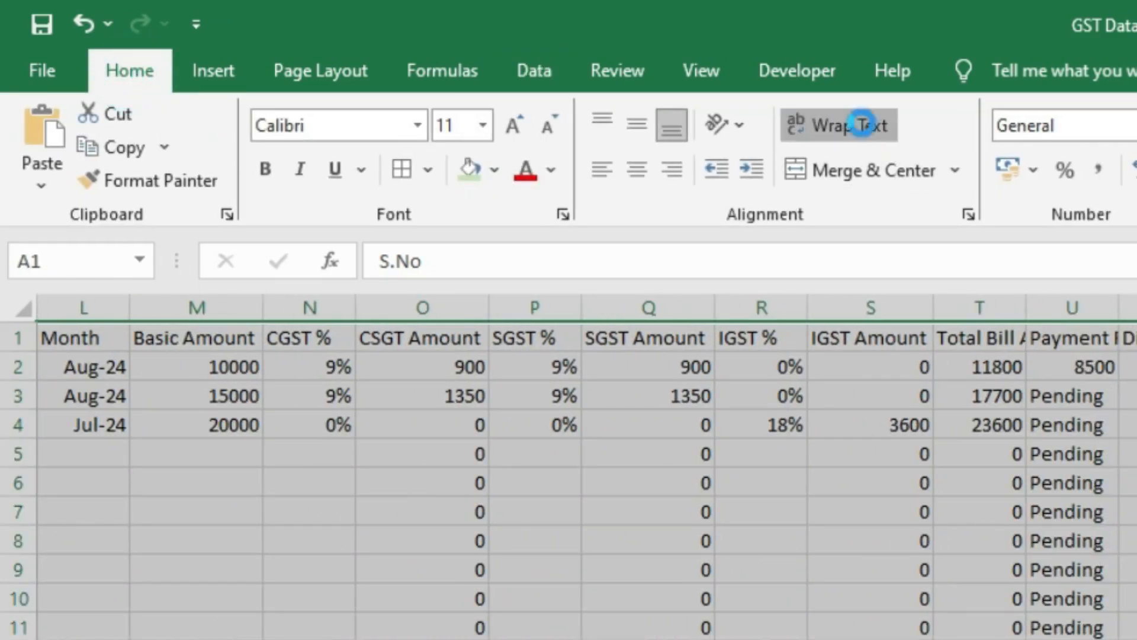
{"action": "left_click", "coordinate": [396, 459]}
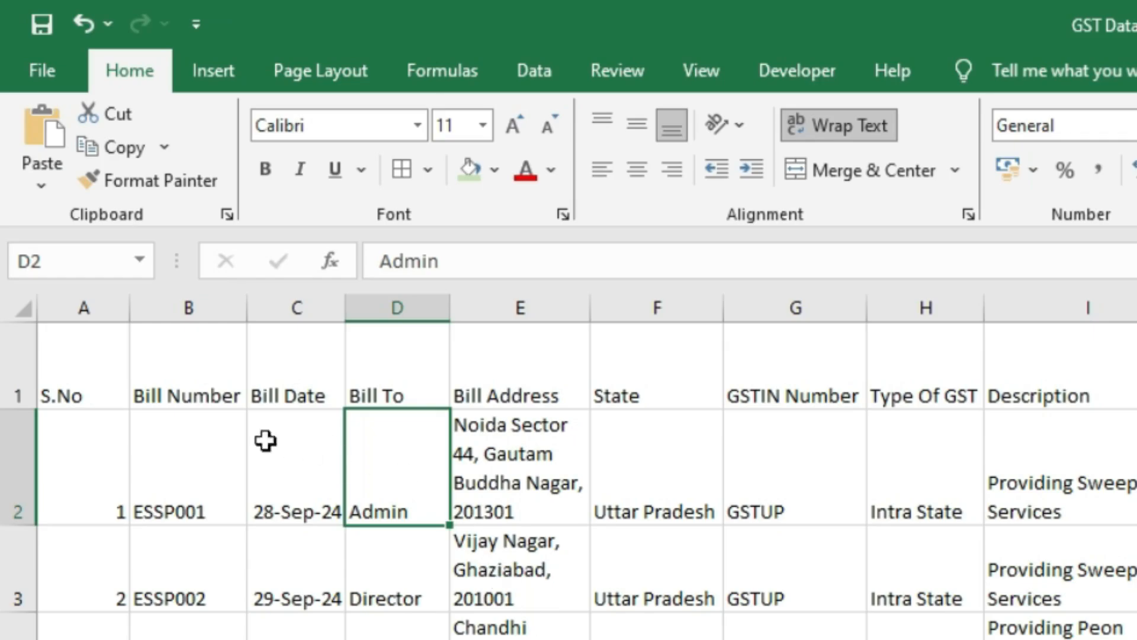
- Centre the header row and all other cells both horizontally and vertically
{"action": "left_click", "coordinate": [20, 379]}
{"action": "left_click", "coordinate": [637, 170]}
{"action": "left_click", "coordinate": [638, 125]}
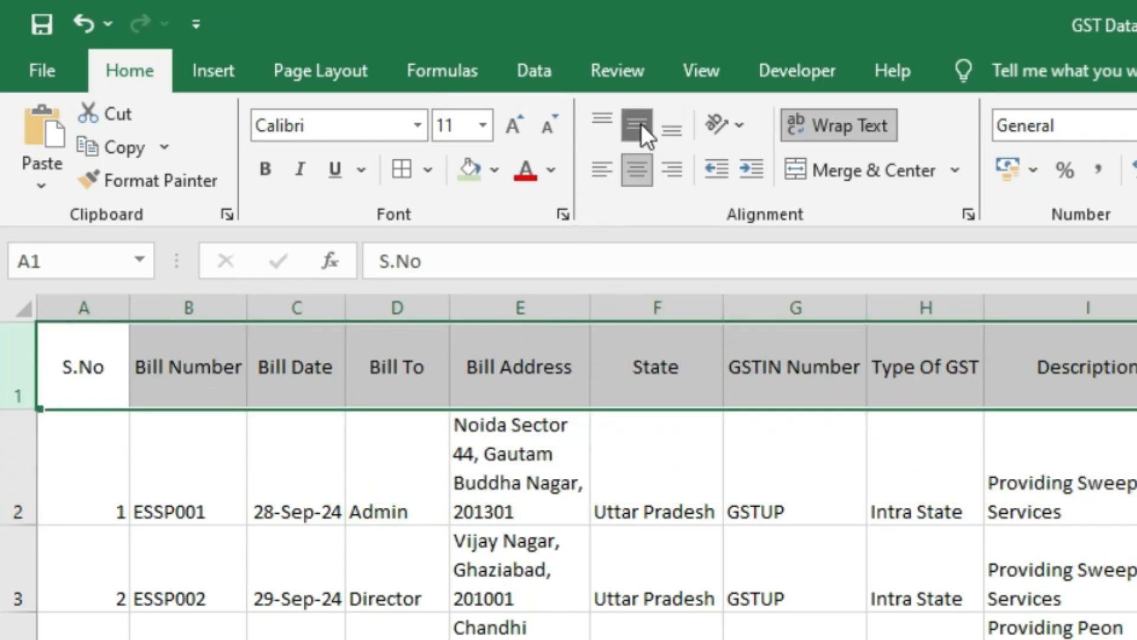
{"action": "key", "text": "ctrl+a"}
{"action": "left_click", "coordinate": [638, 170]}
{"action": "left_click", "coordinate": [637, 124]}
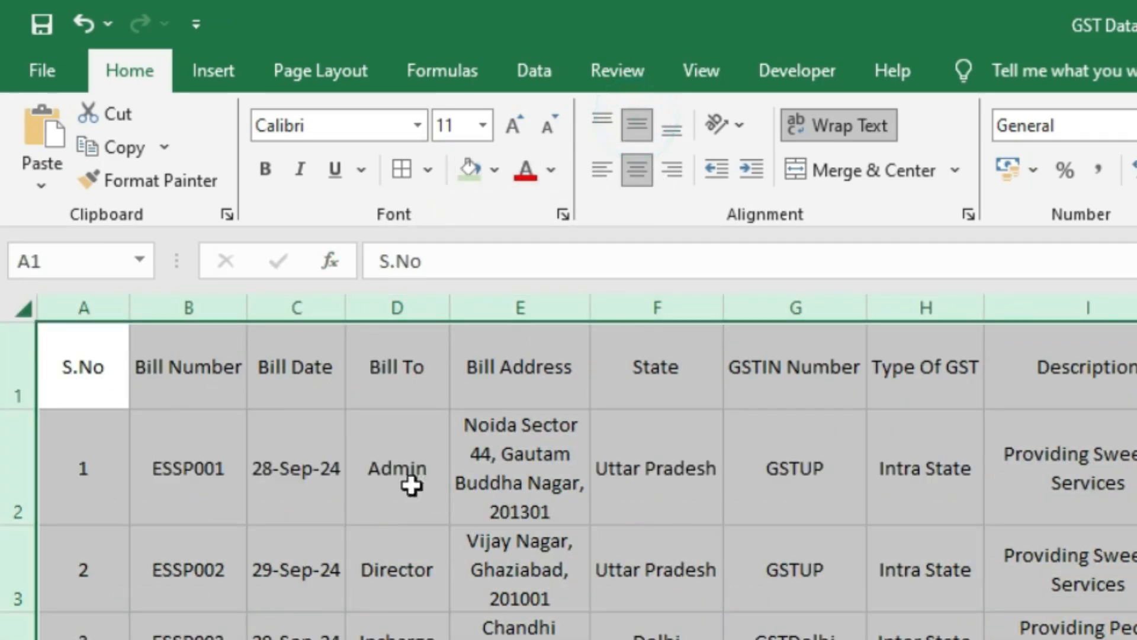
- Fill the header cells of row 1, from S.No through Remarks, with light green
{"action": "left_click", "coordinate": [48, 368]}
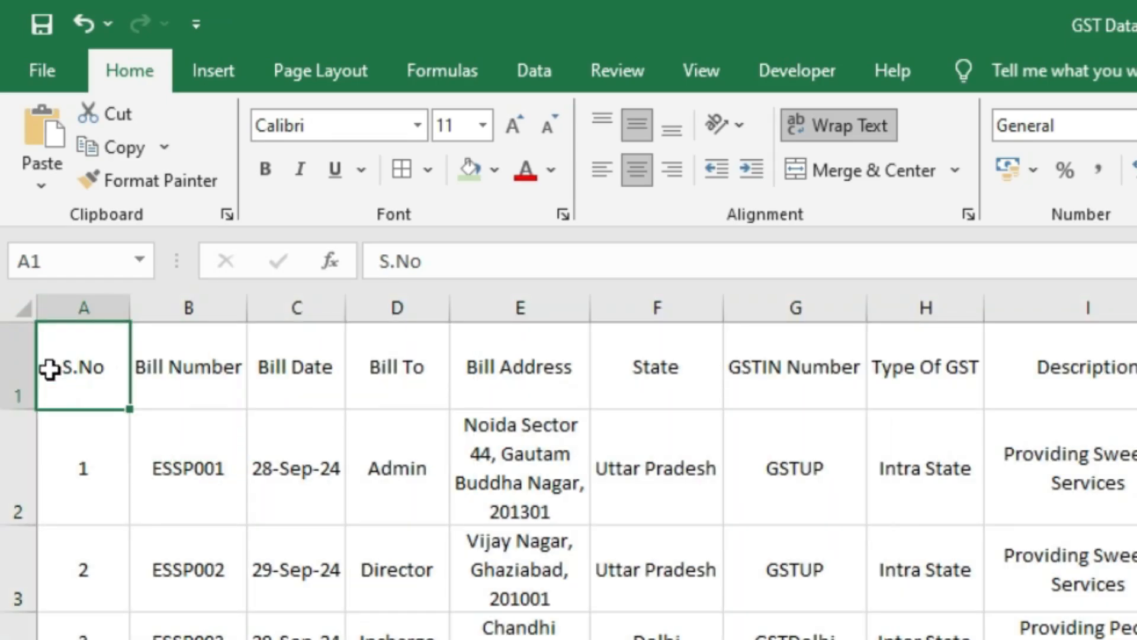
{"action": "key", "text": "ctrl+shift+Right"}
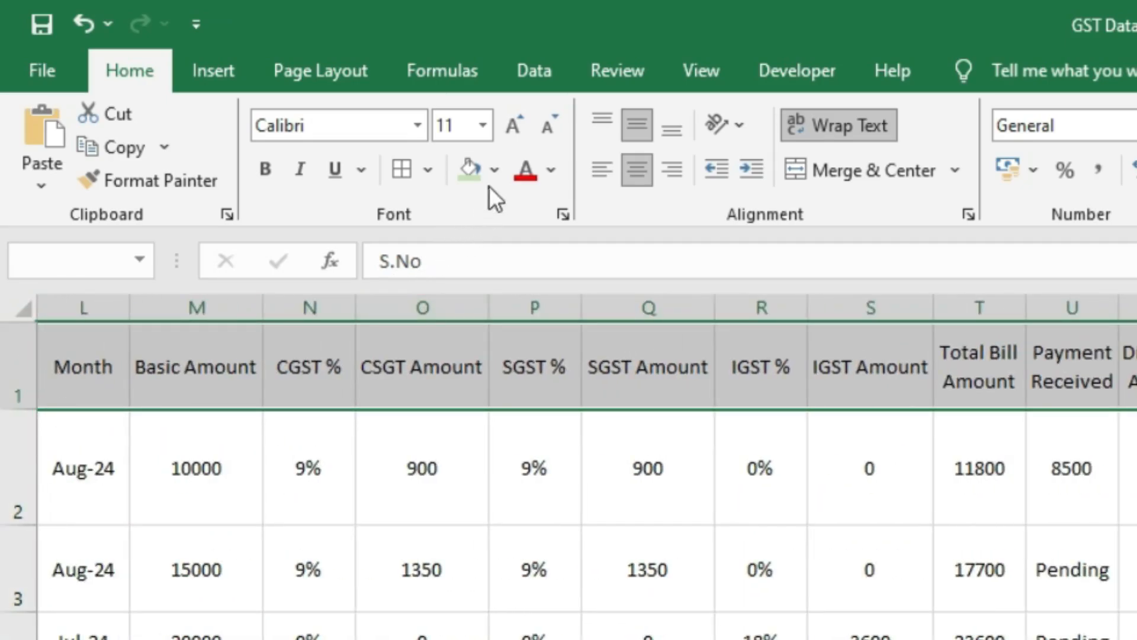
{"action": "left_click", "coordinate": [495, 170]}
{"action": "left_click", "coordinate": [689, 333]}
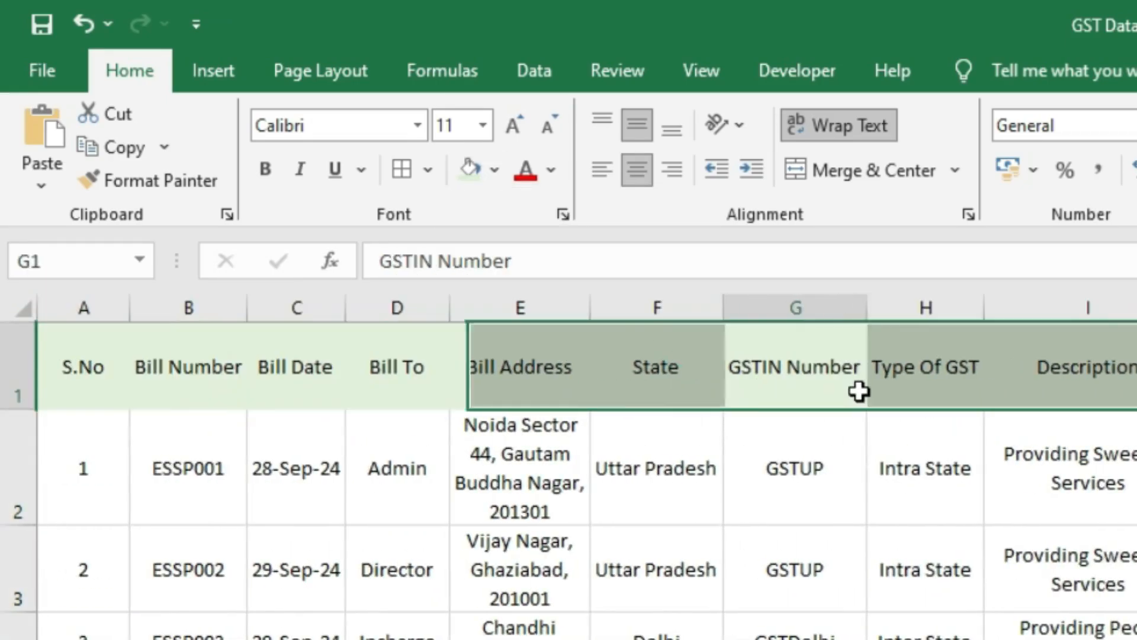
{"action": "left_click", "coordinate": [859, 390]}
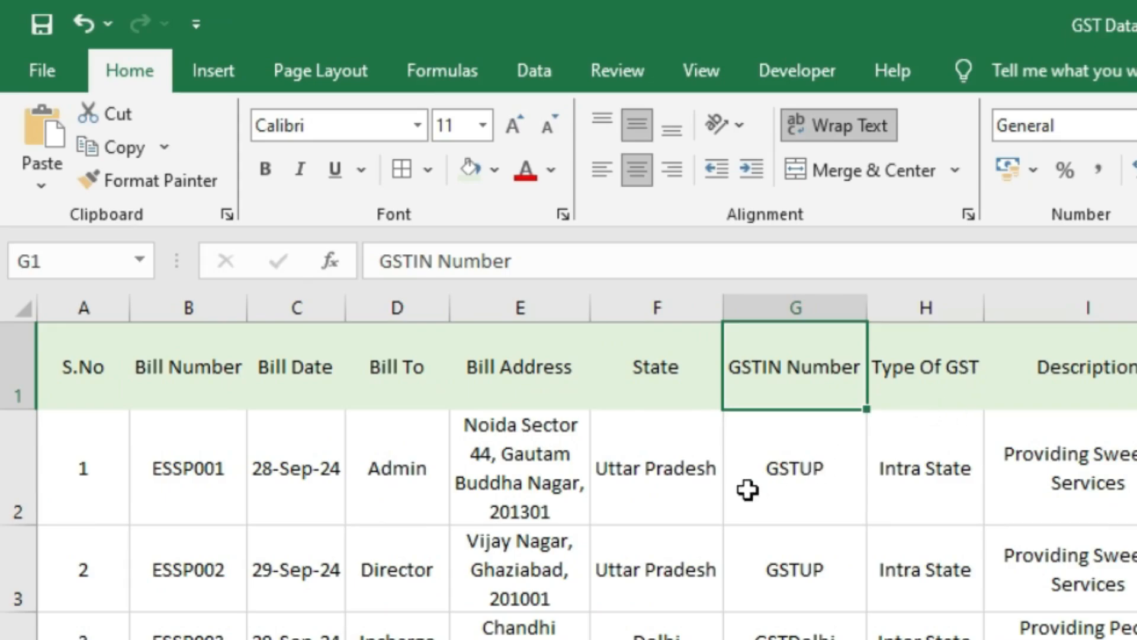
- Apply all borders to the entire bill data table
{"action": "key", "text": "ctrl+a"}
{"action": "left_click", "coordinate": [428, 170]}
{"action": "left_click", "coordinate": [453, 417]}
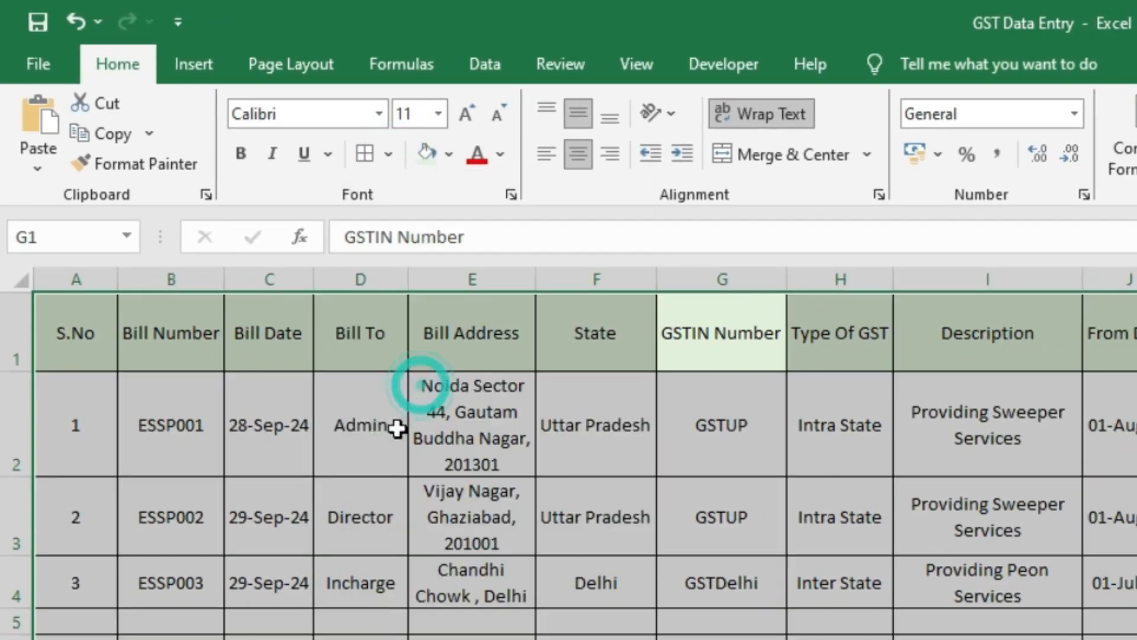
{"action": "left_click", "coordinate": [396, 429]}
- Review the formatted table across its bill, tax and payment columns
{"action": "scroll", "coordinate": [266, 358], "scroll_direction": "right", "scroll_amount": 5}
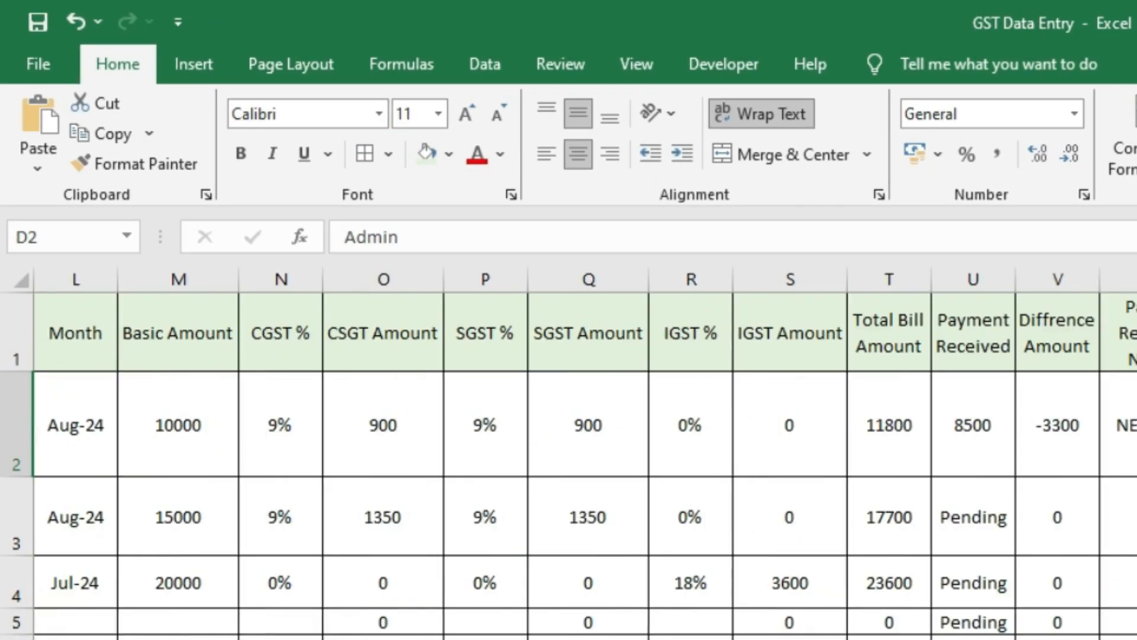
{"action": "scroll", "coordinate": [568, 450], "scroll_direction": "left", "scroll_amount": 5}
{"action": "left_click", "coordinate": [162, 350]}
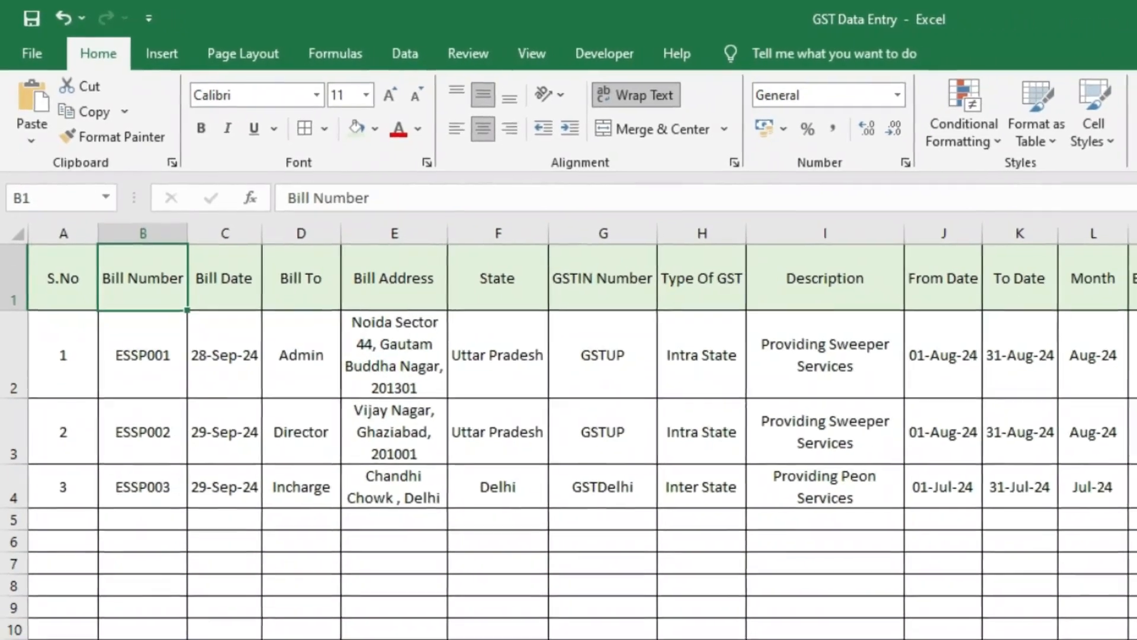
{"action": "scroll", "coordinate": [568, 415], "scroll_direction": "right", "scroll_amount": 5}
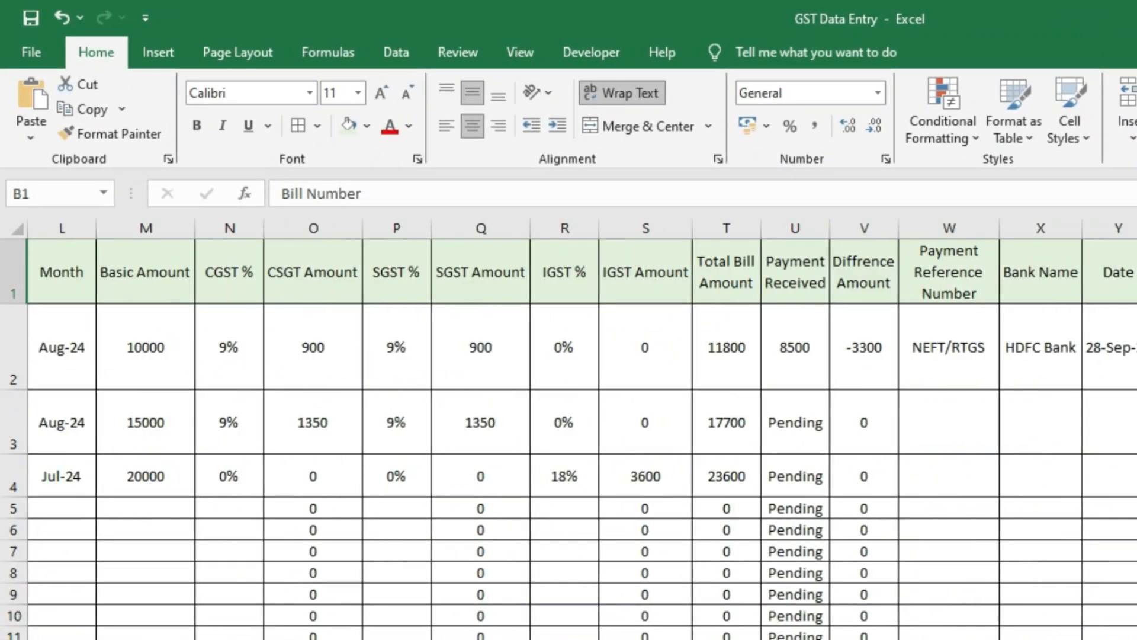
{"action": "scroll", "coordinate": [569, 415], "scroll_direction": "left", "scroll_amount": 5}
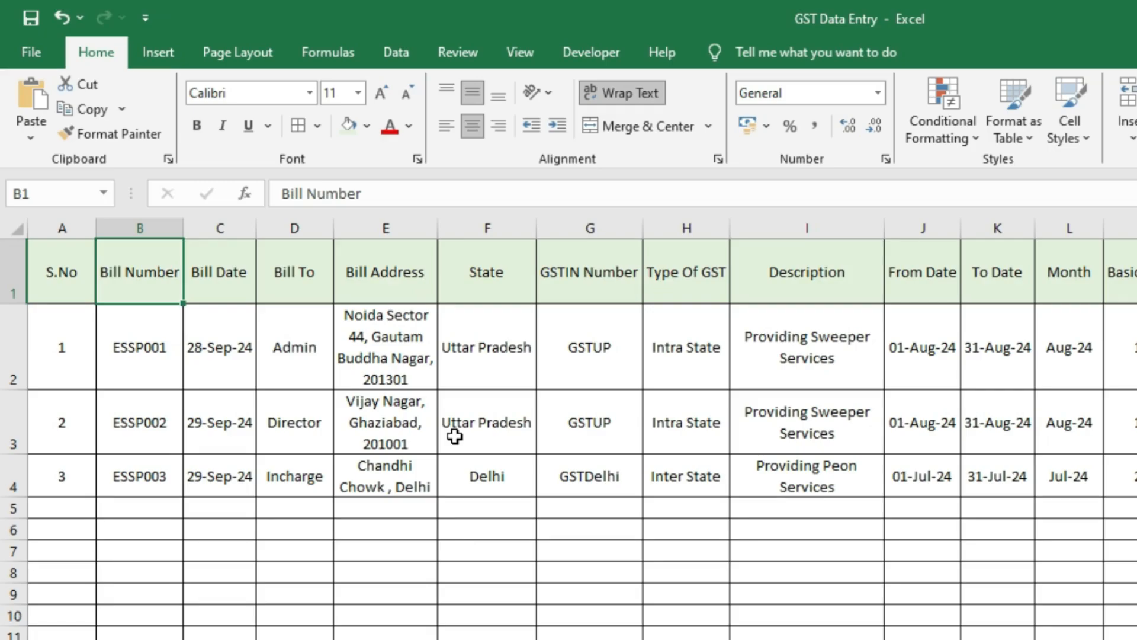
{"action": "left_click", "coordinate": [408, 459]}
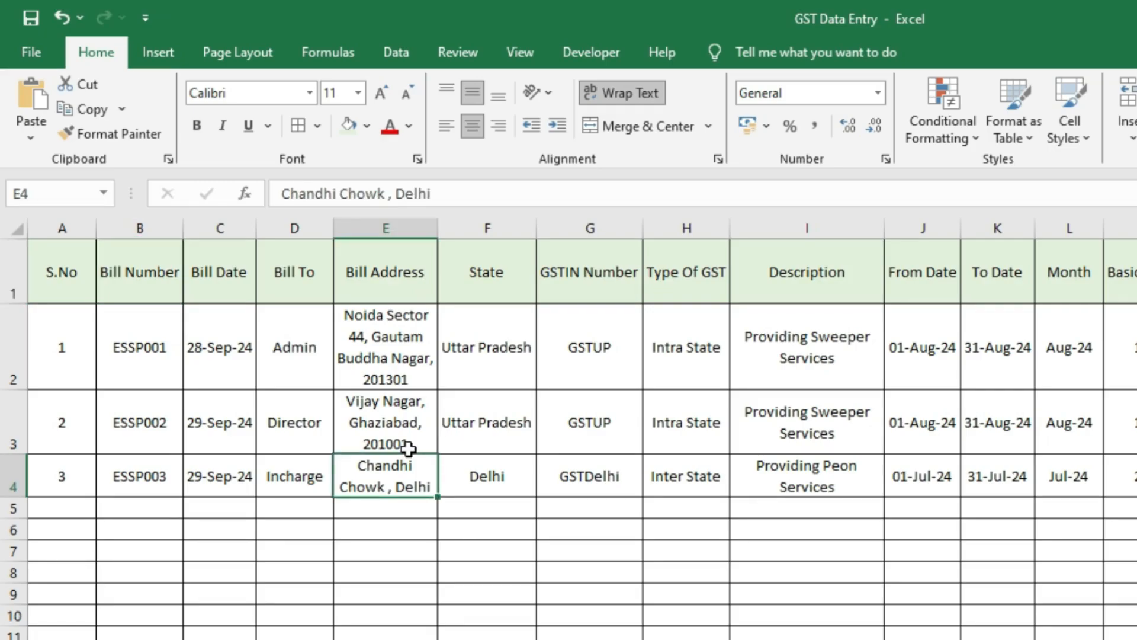